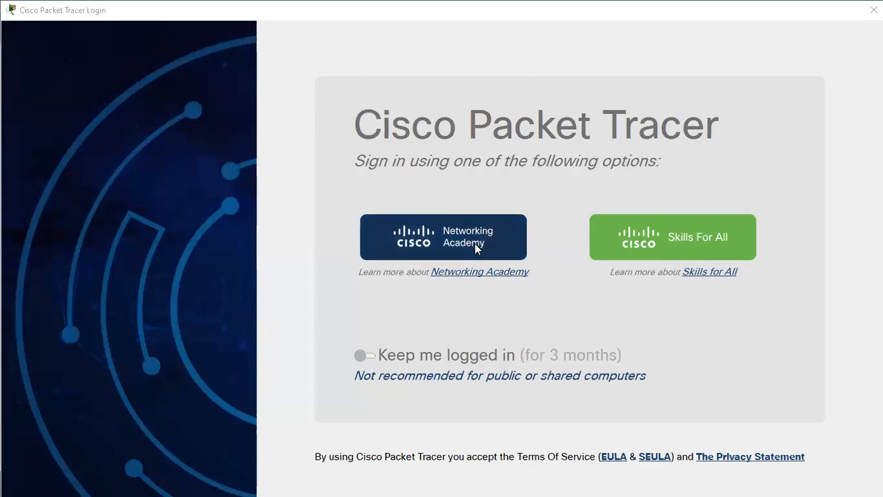
Step: Sign in with a Networking Academy account, entering the account e-mail and then the password
left_click(475, 243)
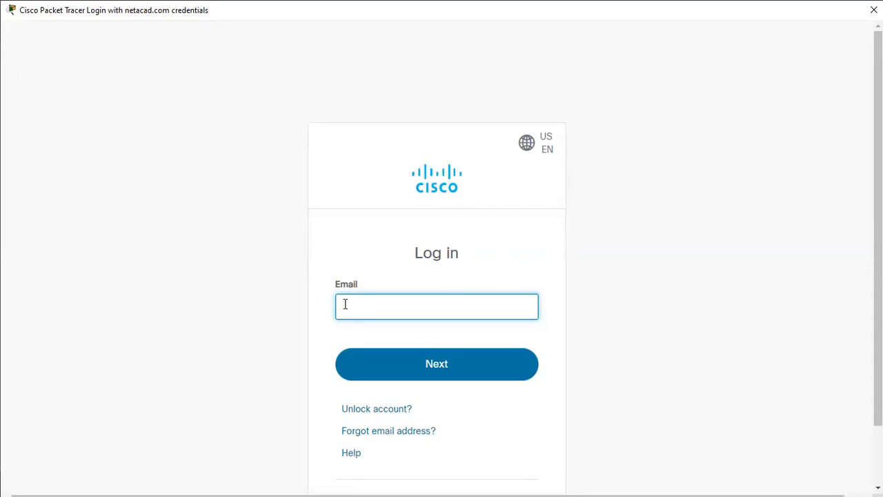
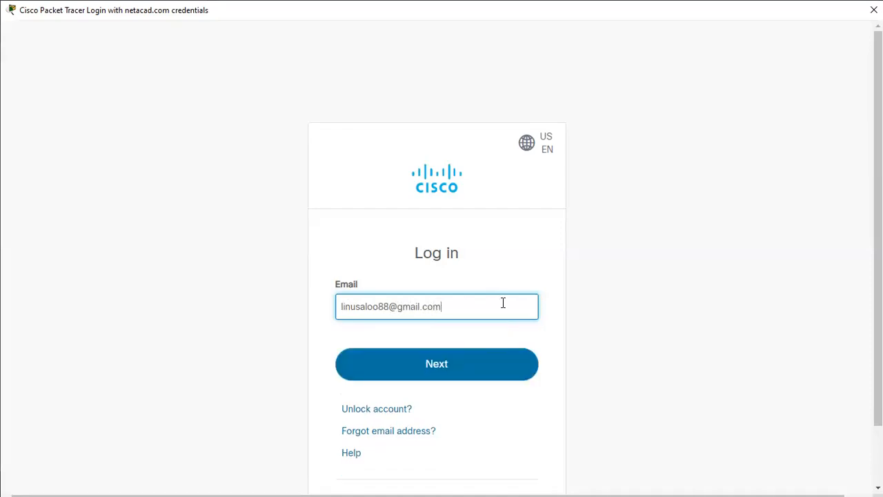
left_click(442, 366)
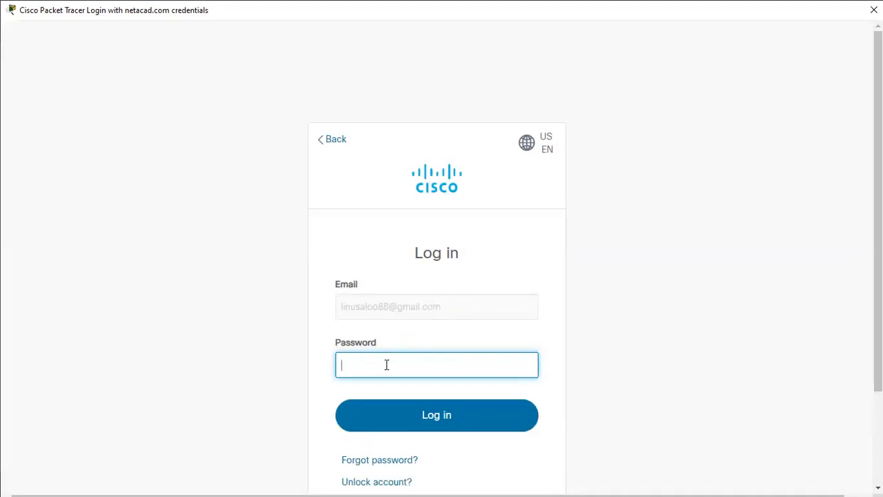
type("••••••••")
left_click(437, 418)
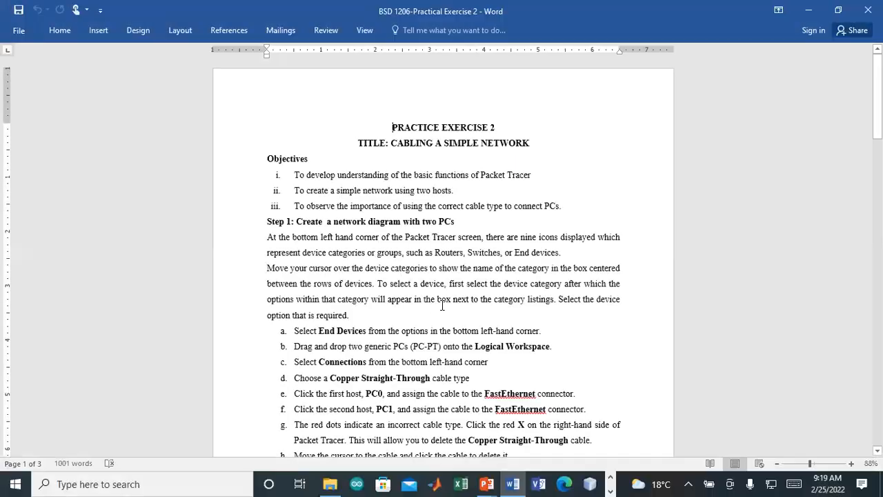
Step: Leave Word, pass through Packet Tracer, and bring Chrome's Gmail Sent folder forward
left_click(611, 482)
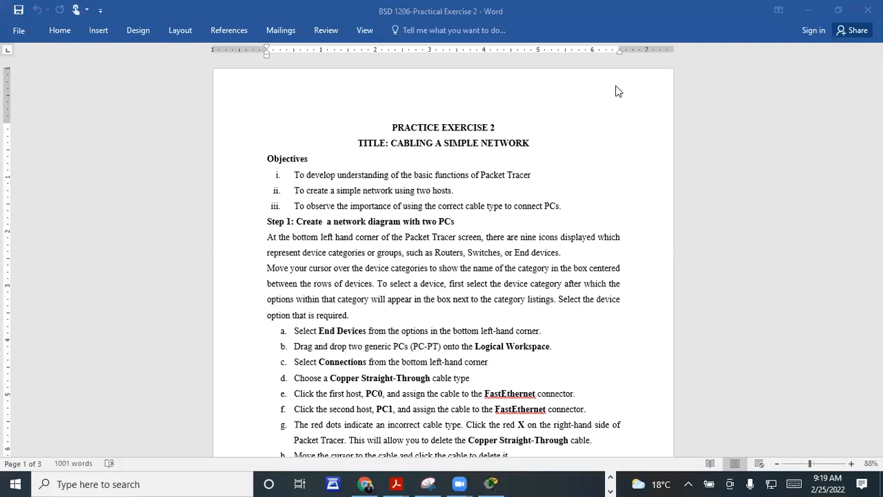
left_click(494, 483)
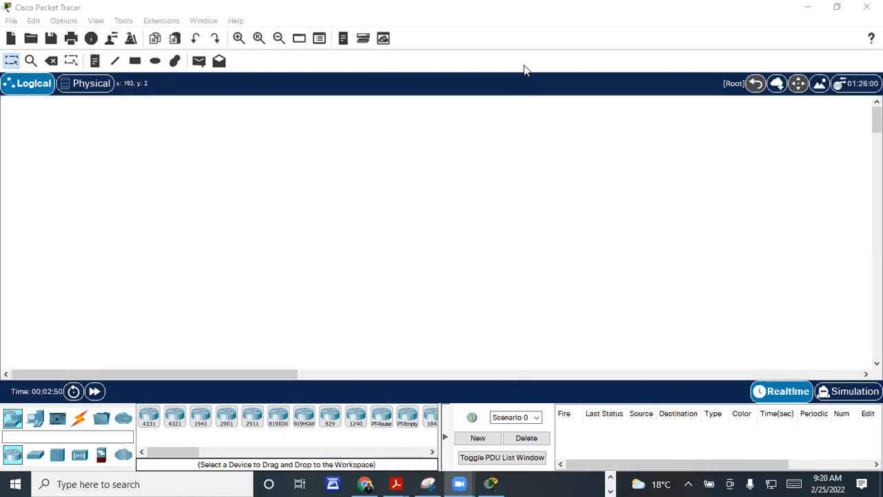
left_click(607, 468)
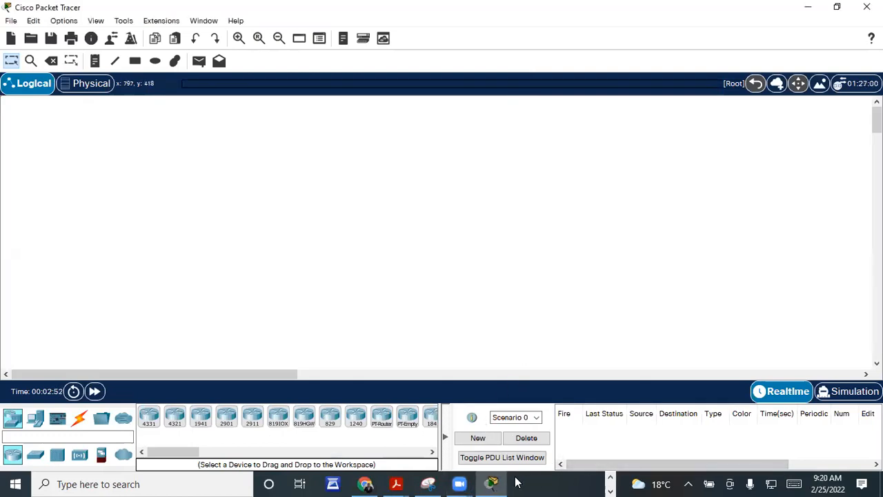
left_click(365, 484)
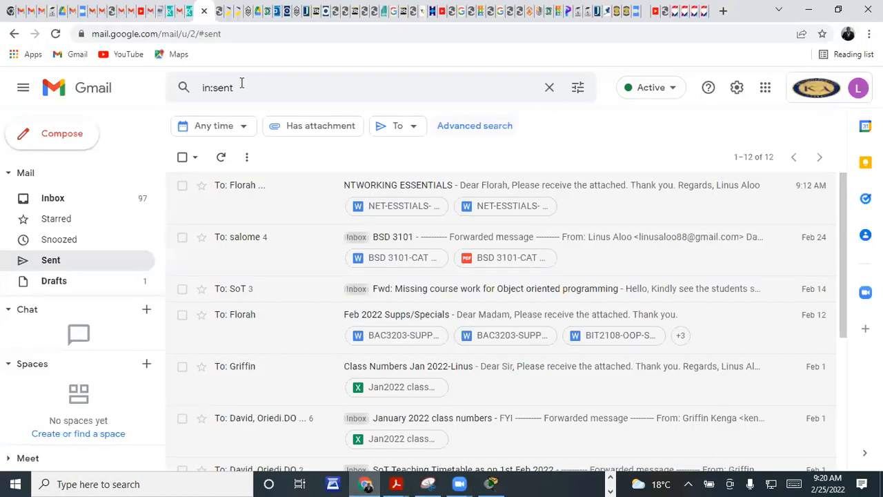
Step: Google 'cisco packet tracer download' in a new tab, skim the results, then return to Packet Tracer
left_click(724, 11)
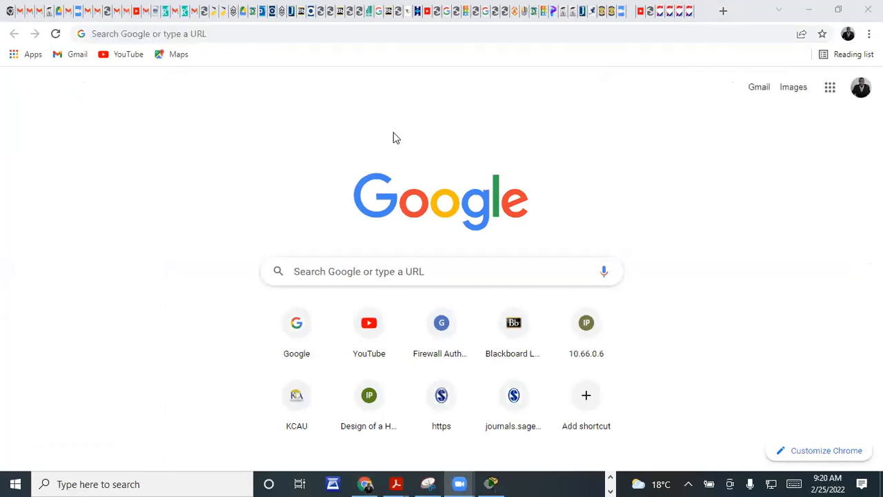
left_click(300, 321)
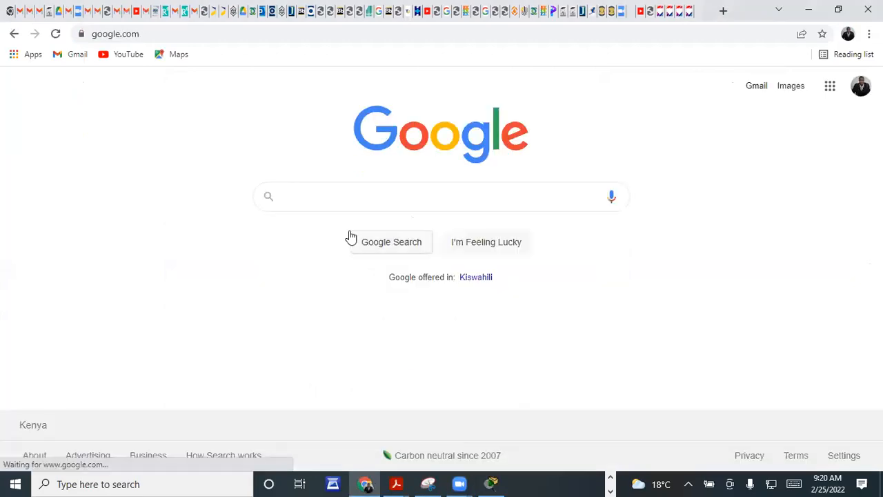
left_click(344, 195)
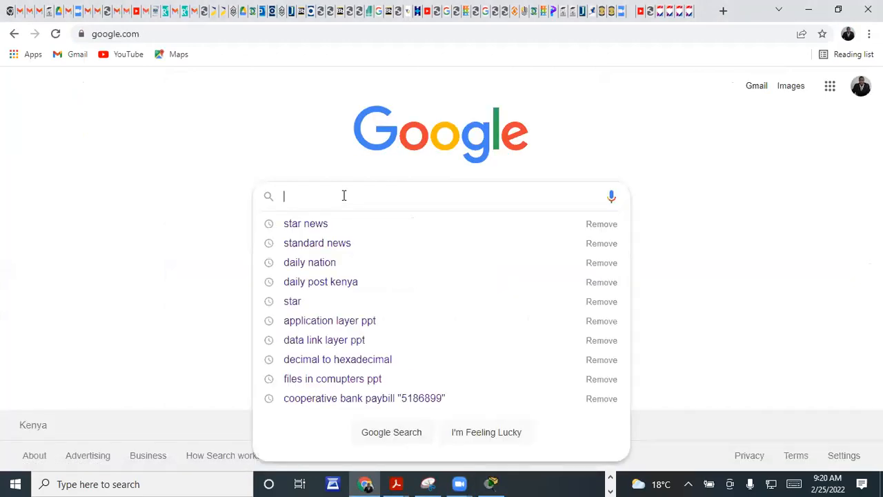
type("cisco")
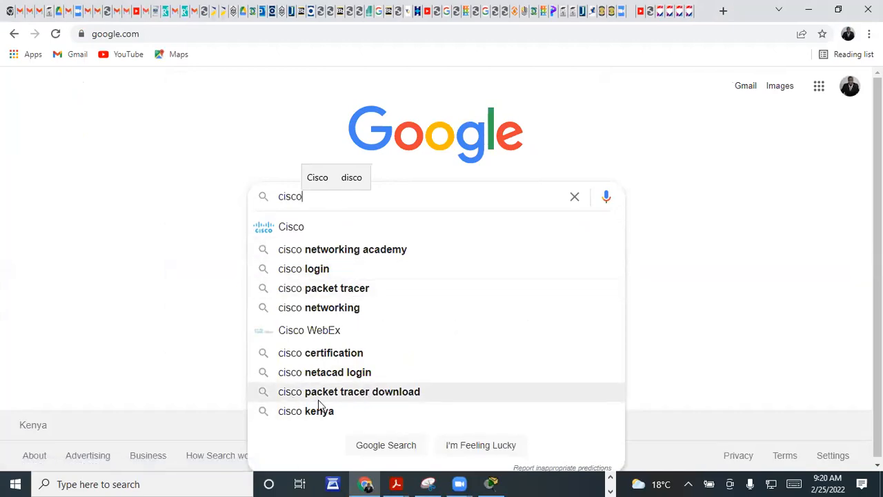
left_click(365, 394)
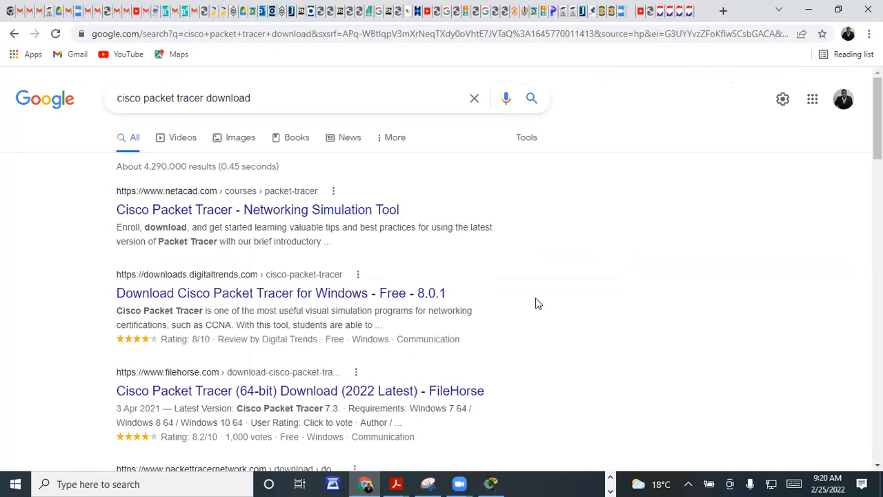
scroll(538, 304, "down", 3)
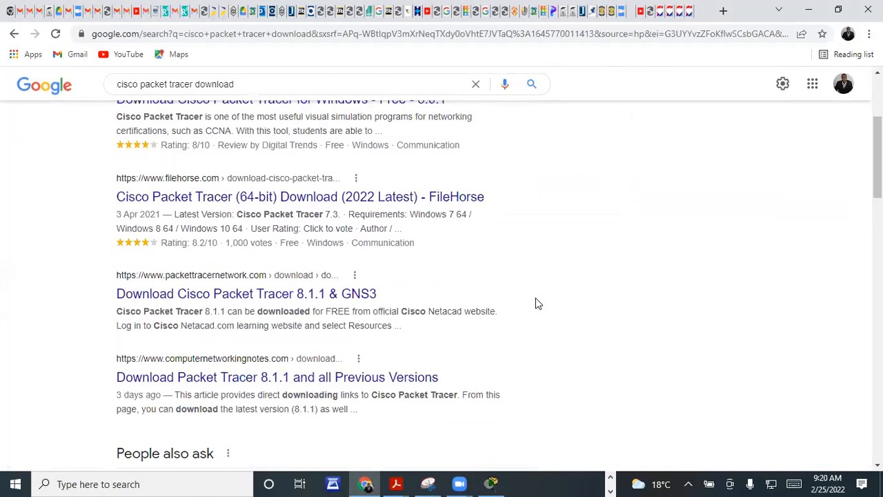
left_click(498, 482)
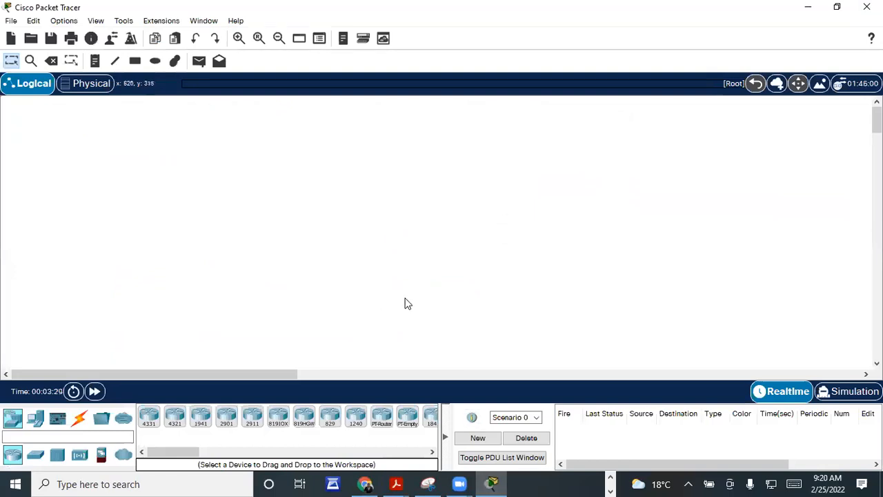
Step: Page through the taskbar's pinned apps and switch to File Explorer's PRACTICALS folder
left_click(611, 478)
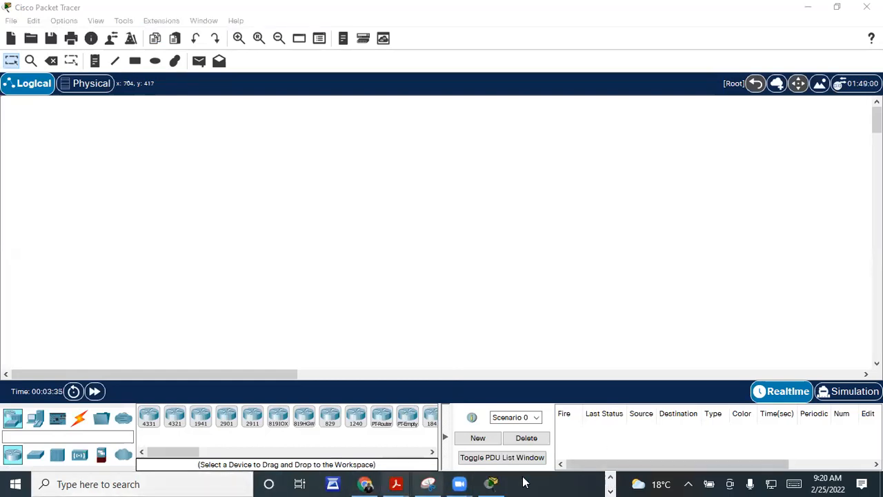
left_click(612, 477)
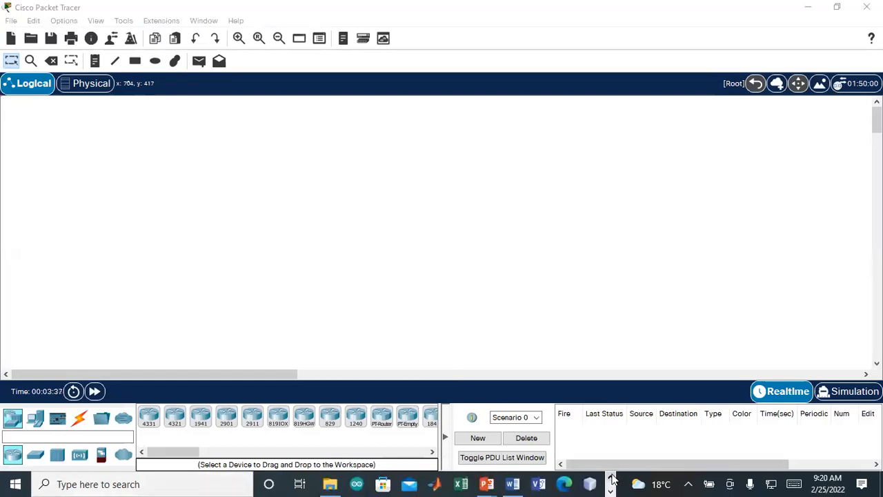
left_click(330, 484)
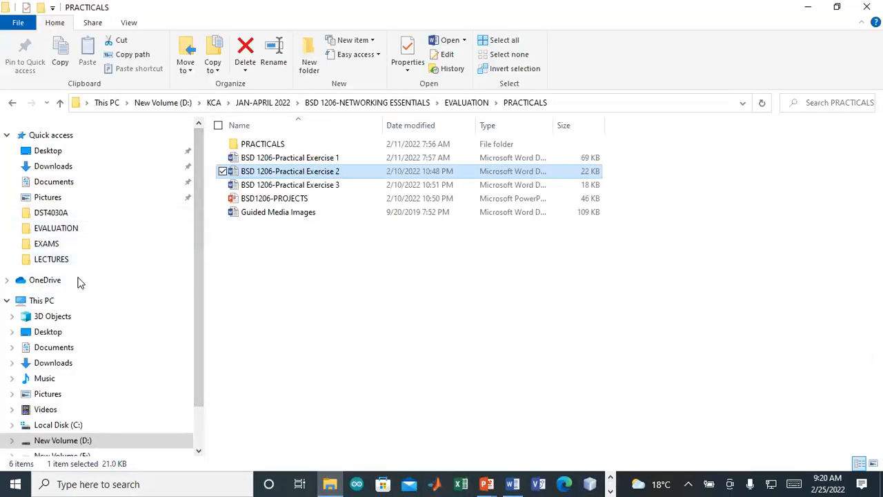
Step: Search Windows for 'cis', open Cisco Packet Tracer's file location, and check the folder's properties
left_click(78, 476)
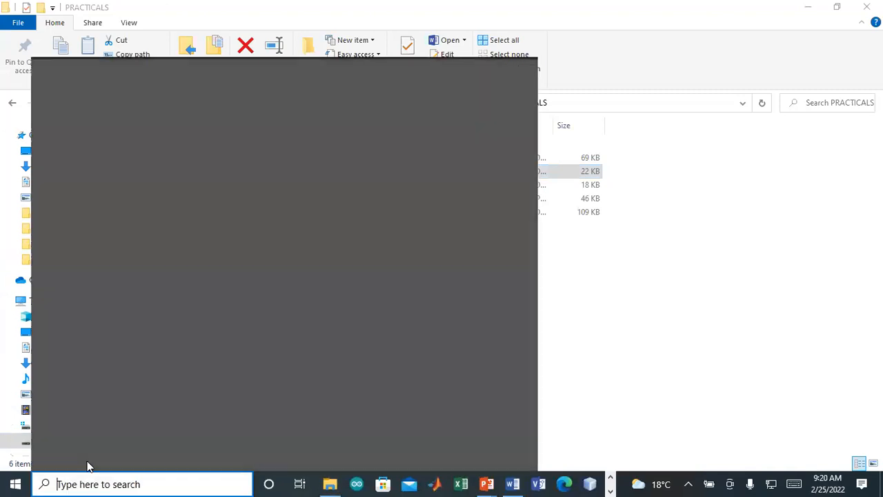
type("cis")
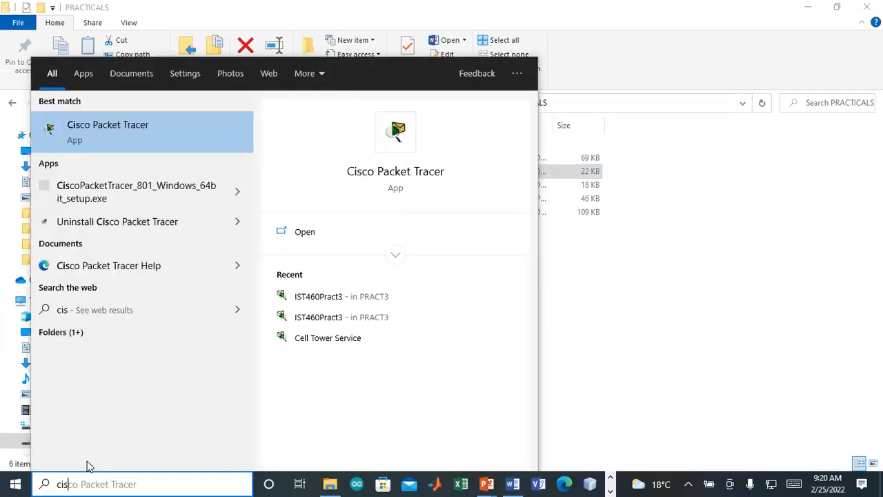
right_click(406, 176)
left_click(460, 207)
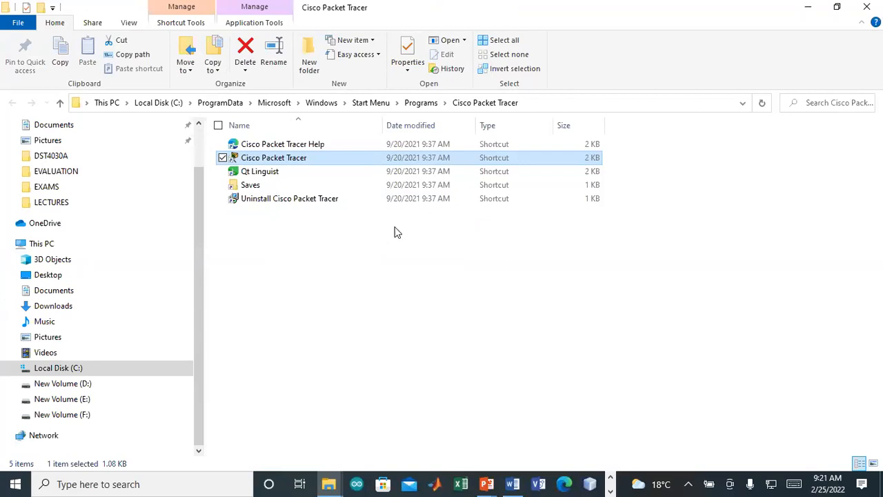
left_click(377, 236)
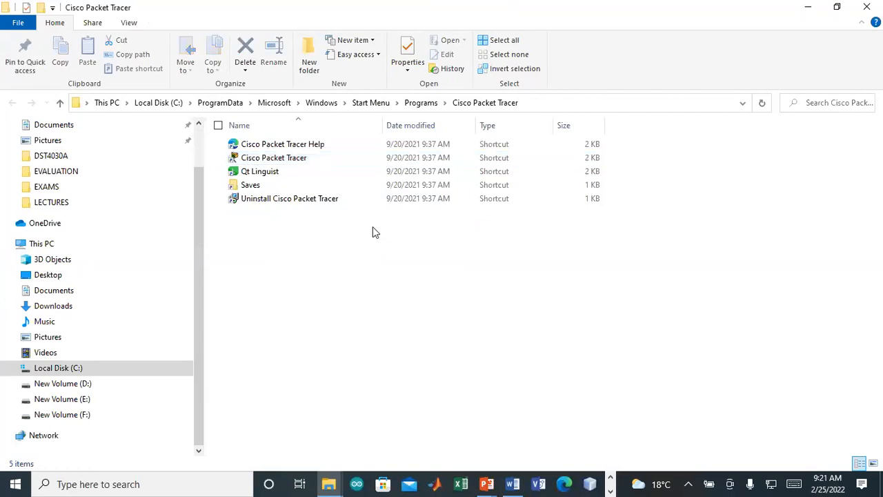
right_click(310, 163)
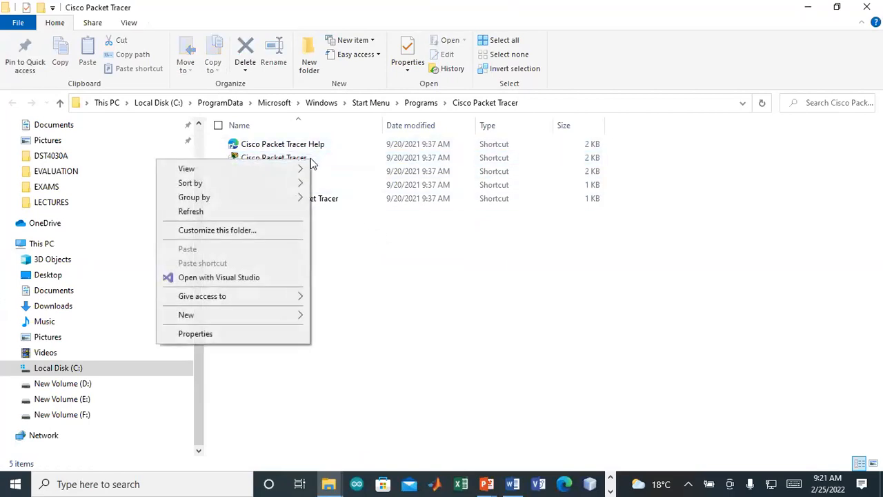
left_click(205, 334)
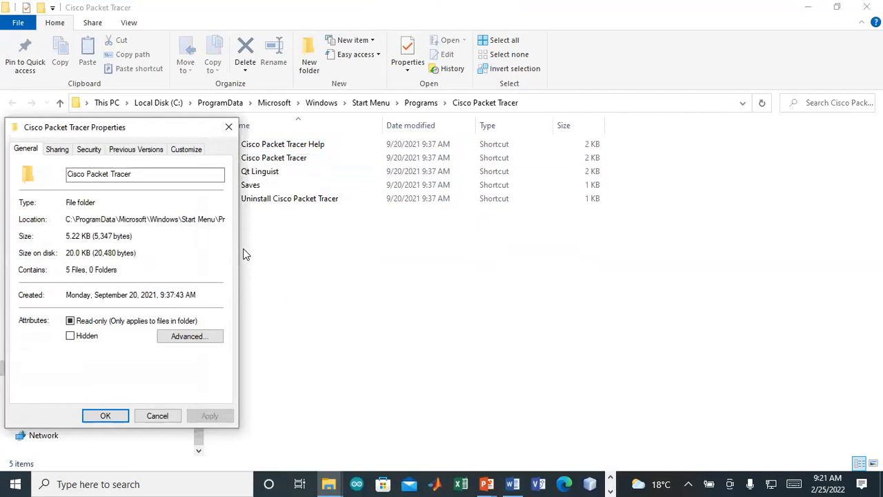
left_click(227, 129)
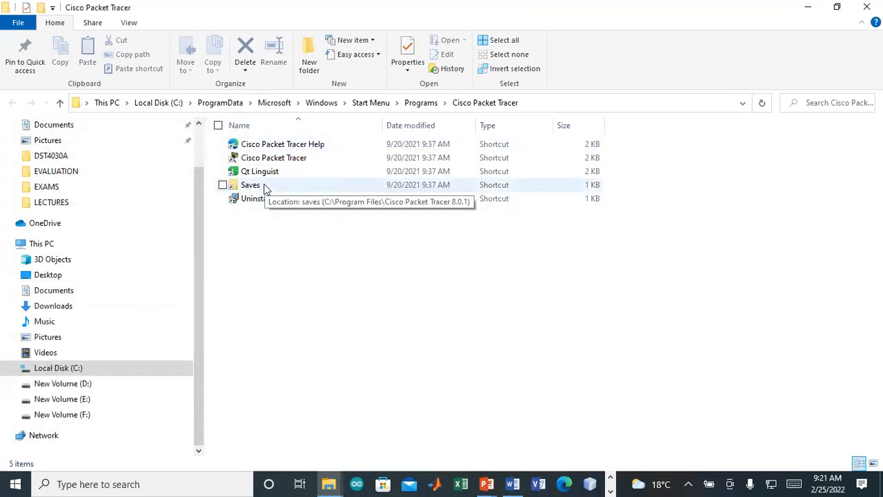
Step: Browse the Packet Tracer Saves folder, then go up to the Cisco Packet Tracer 8.0.1 folder
double_click(309, 186)
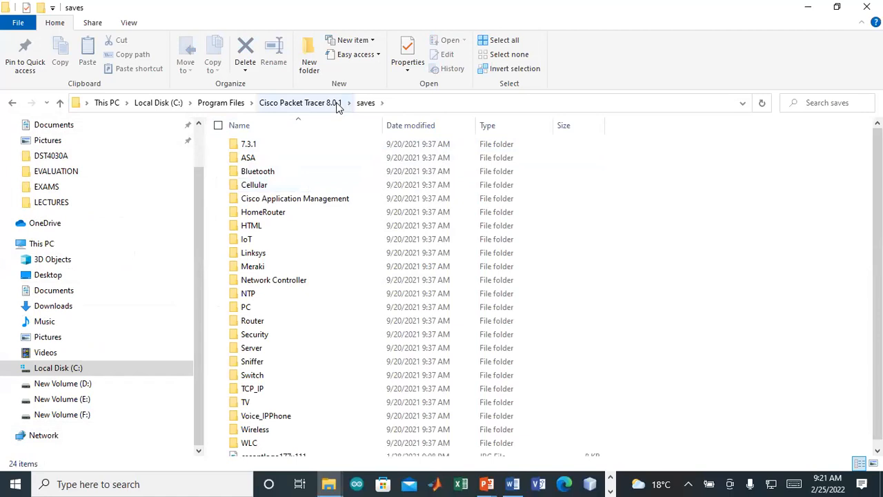
left_click(12, 103)
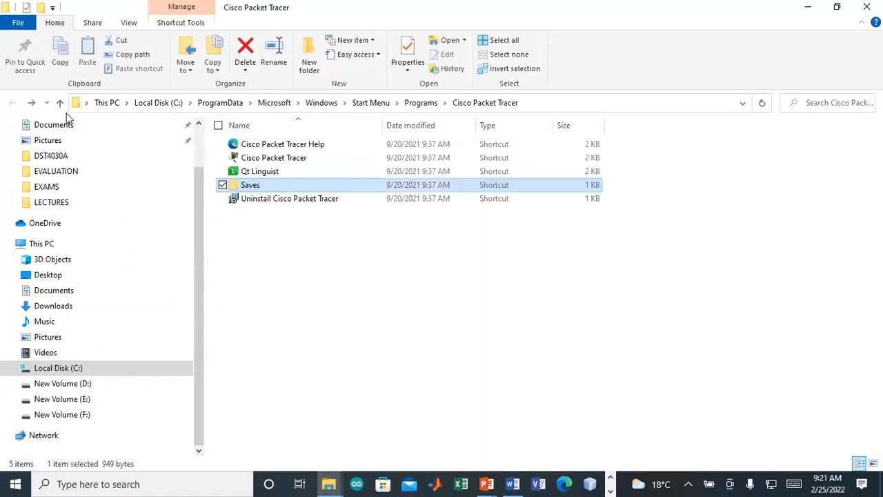
double_click(298, 184)
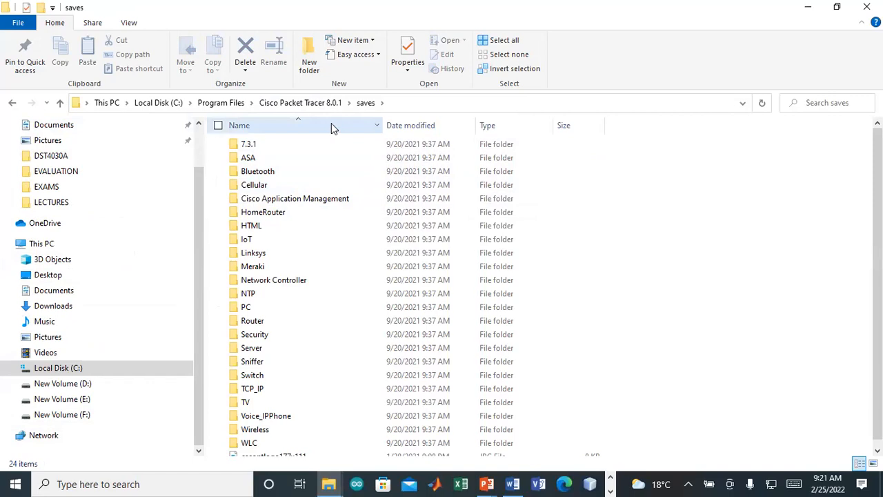
left_click(279, 104)
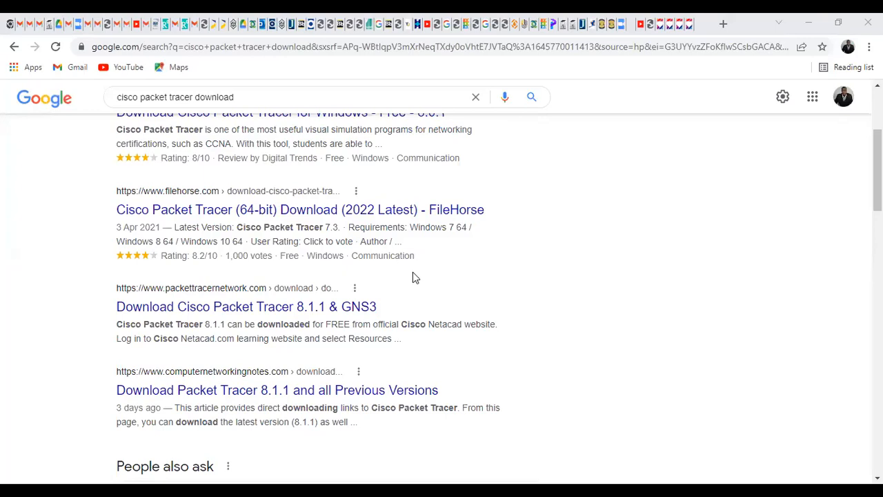
Step: Open the packet-tracer.en.softonic.com result and close the ad covering the review
scroll(412, 293, "down", 5)
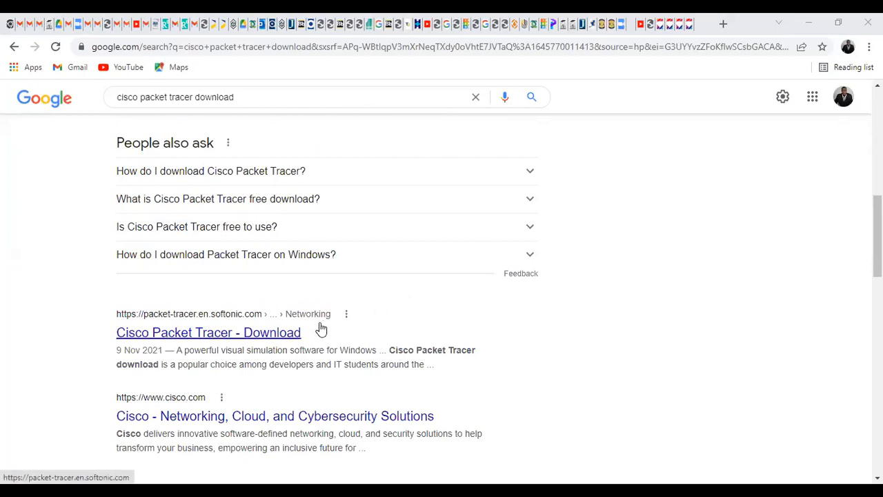
left_click(211, 334)
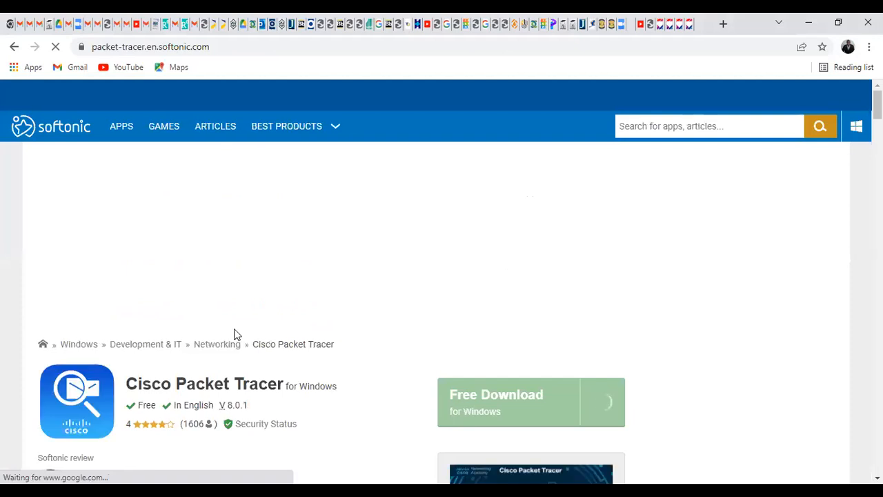
scroll(311, 341, "down", 2)
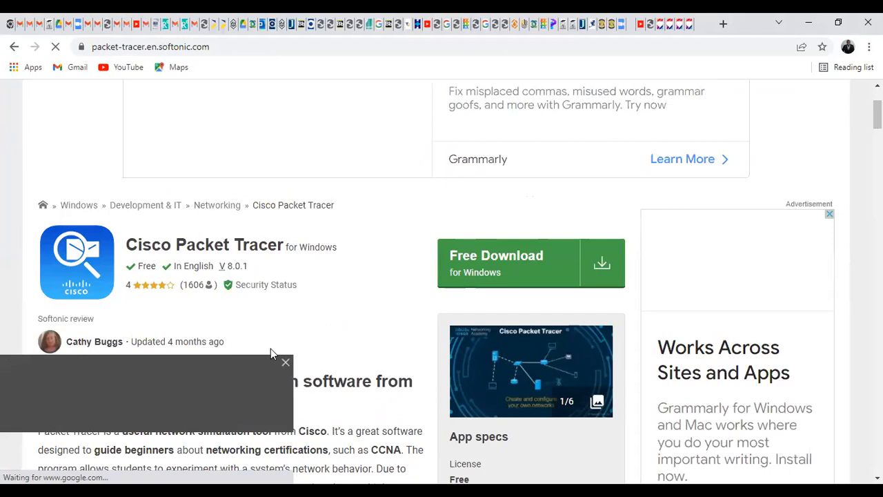
left_click(286, 362)
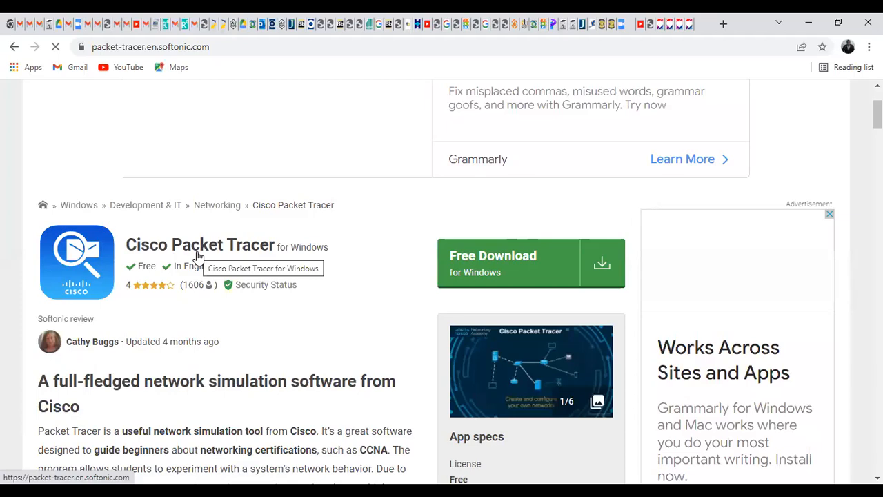
Step: Read through the Softonic review and App specs for version 8.0.1, selecting the page URL
scroll(171, 140, "up", 2)
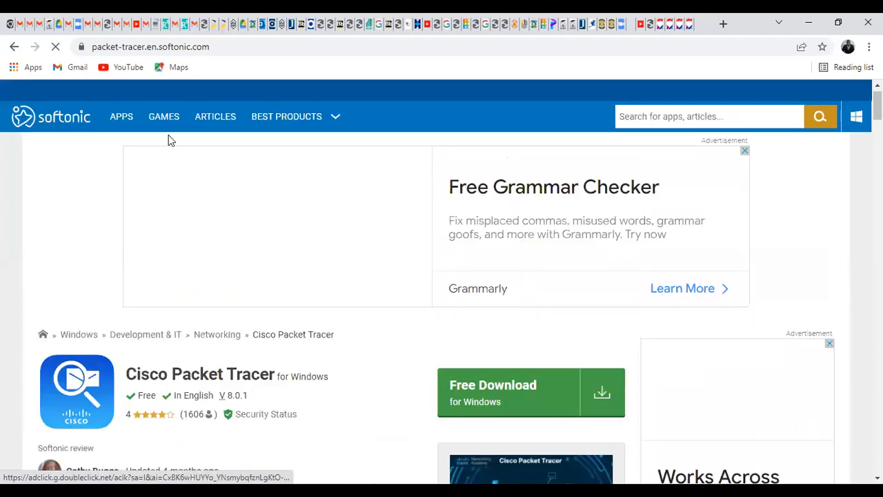
left_click(183, 47)
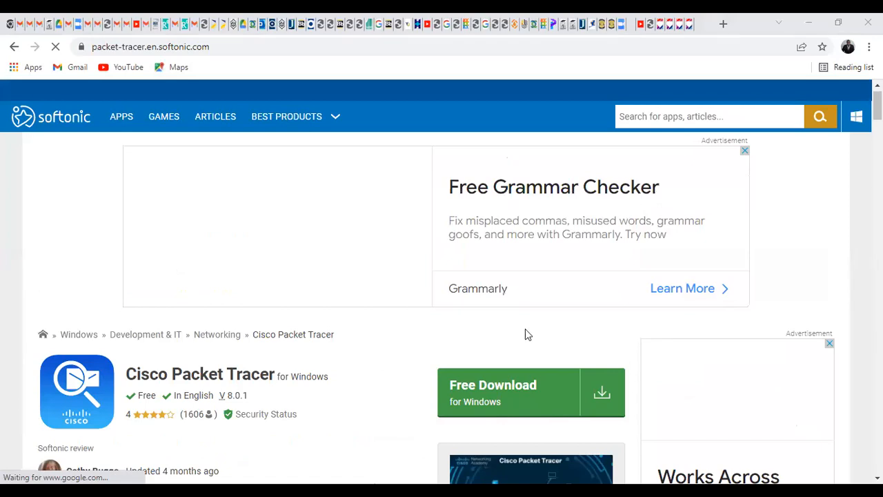
scroll(389, 318, "down", 2)
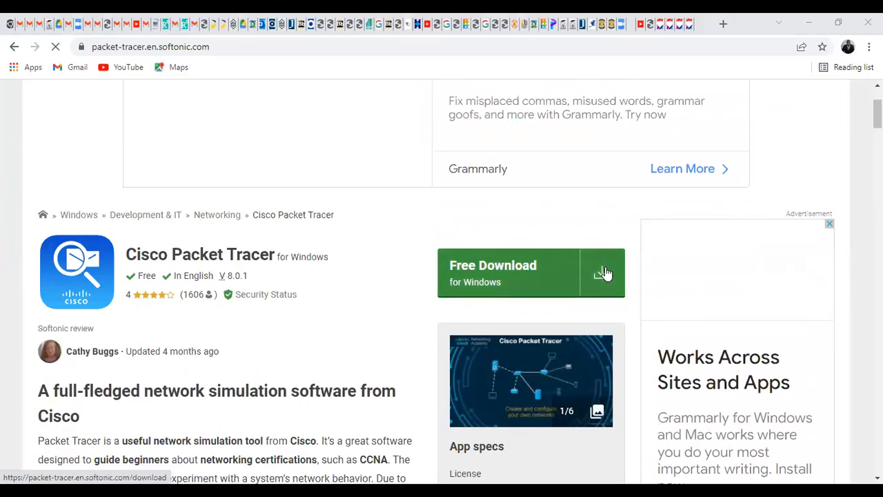
scroll(524, 276, "down", 1)
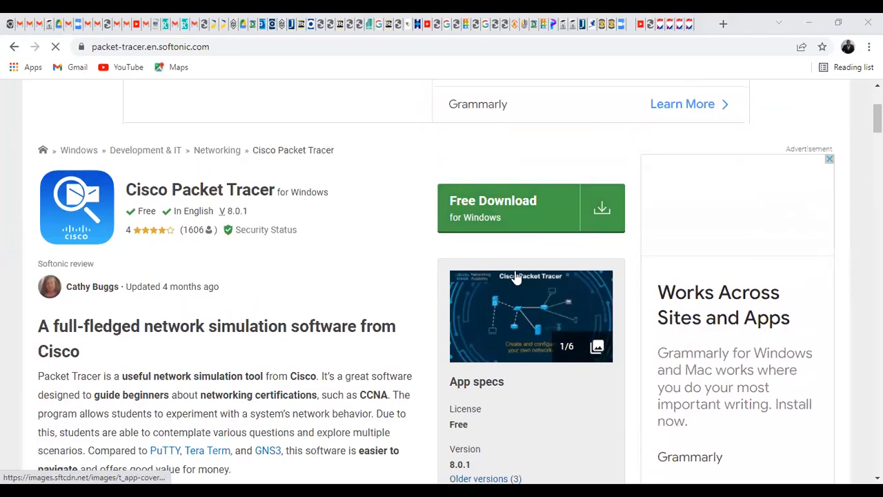
scroll(379, 292, "down", 9)
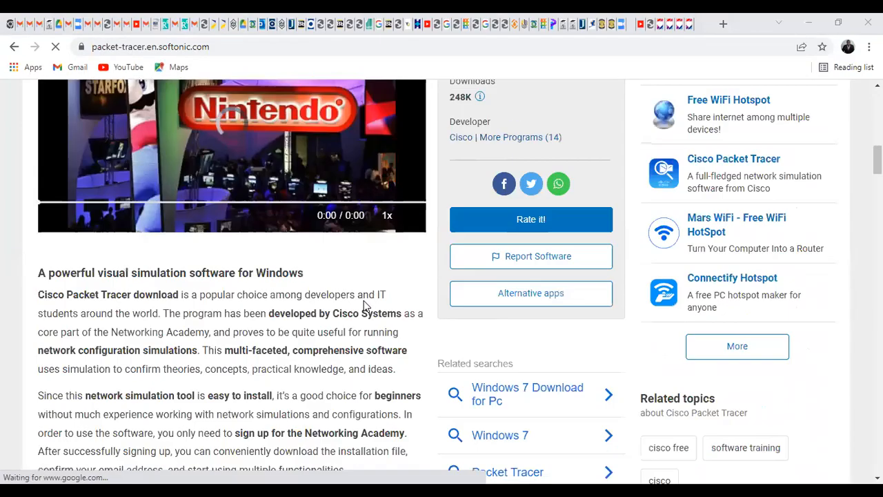
scroll(366, 306, "down", 20)
scroll(554, 288, "up", 6)
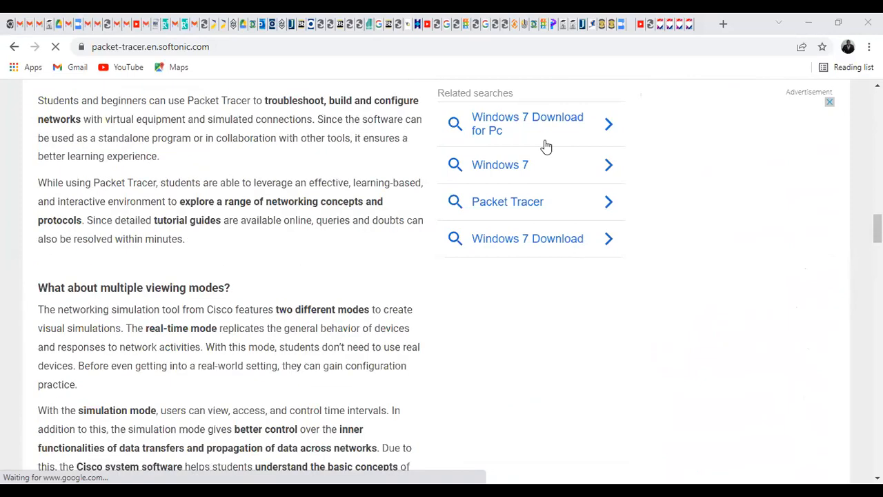
scroll(414, 173, "up", 10)
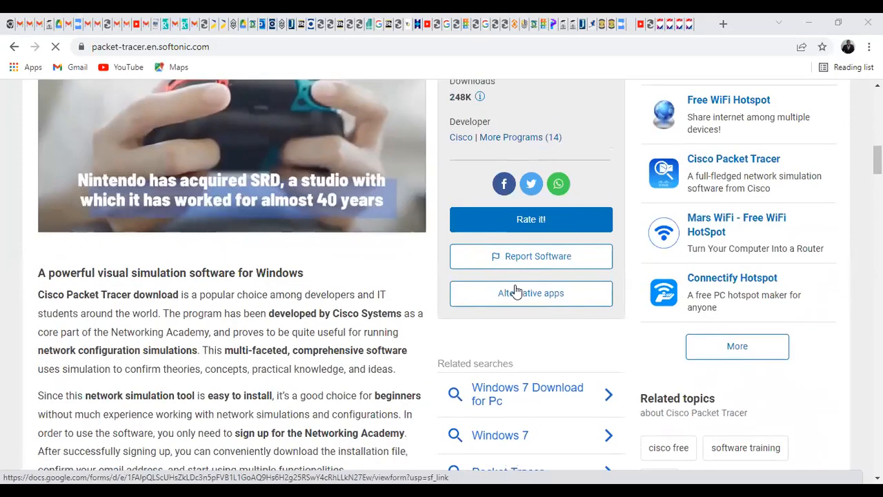
scroll(493, 252, "up", 5)
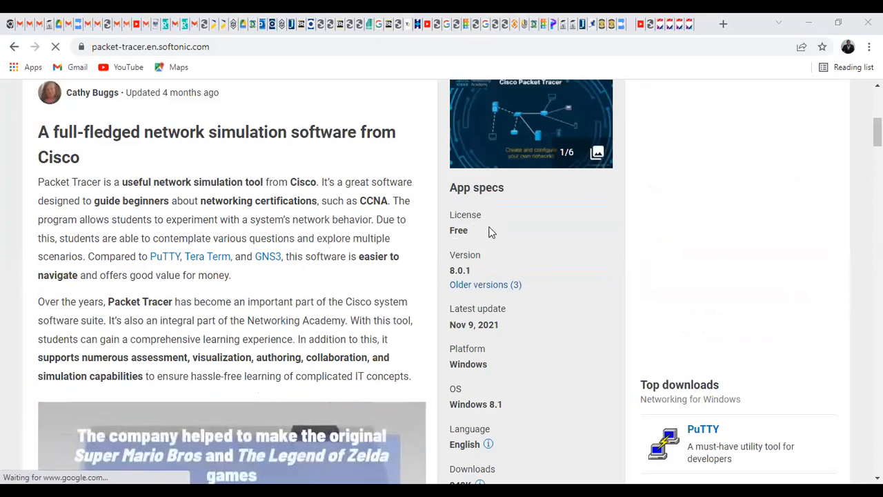
scroll(490, 233, "down", 4)
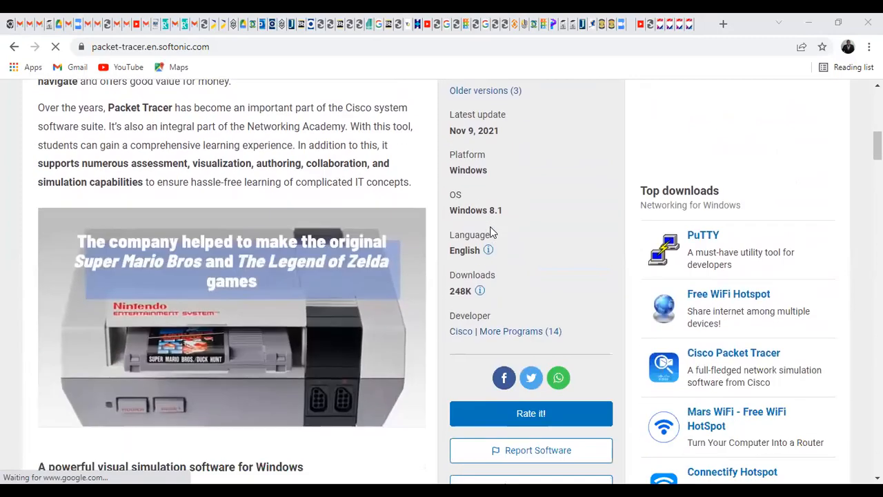
scroll(505, 230, "up", 5)
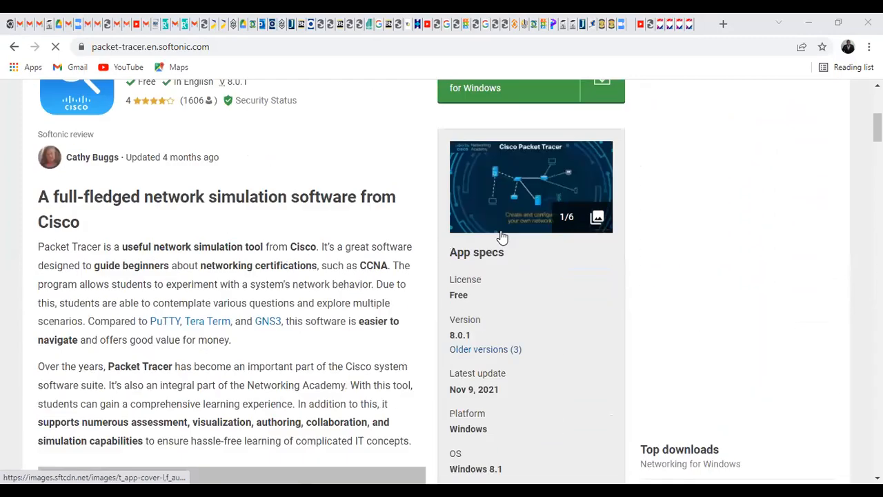
scroll(501, 245, "up", 2)
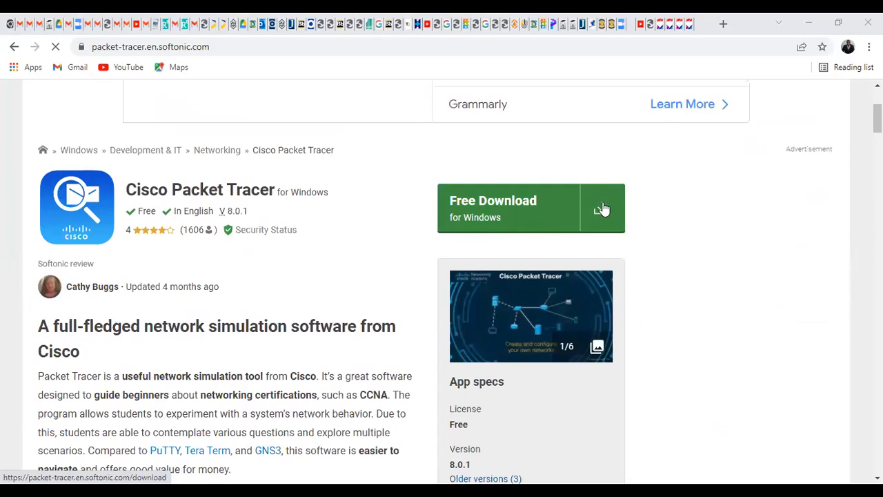
Step: Start Softonic's Free Download, dismiss the Opera offer, and choose Free Download for PC
left_click(602, 209)
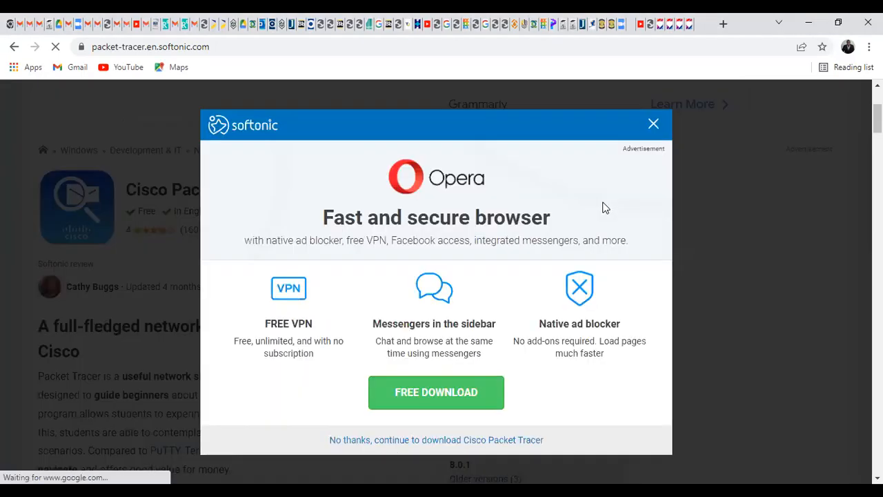
left_click(650, 131)
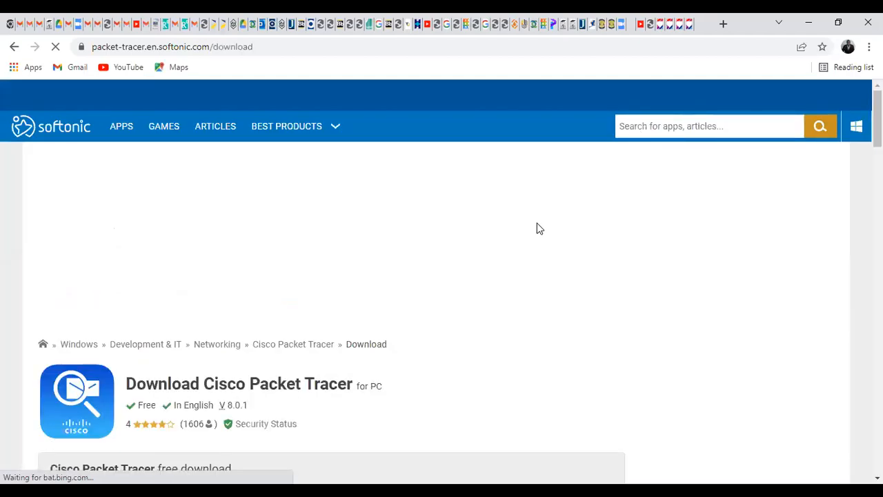
scroll(522, 247, "down", 2)
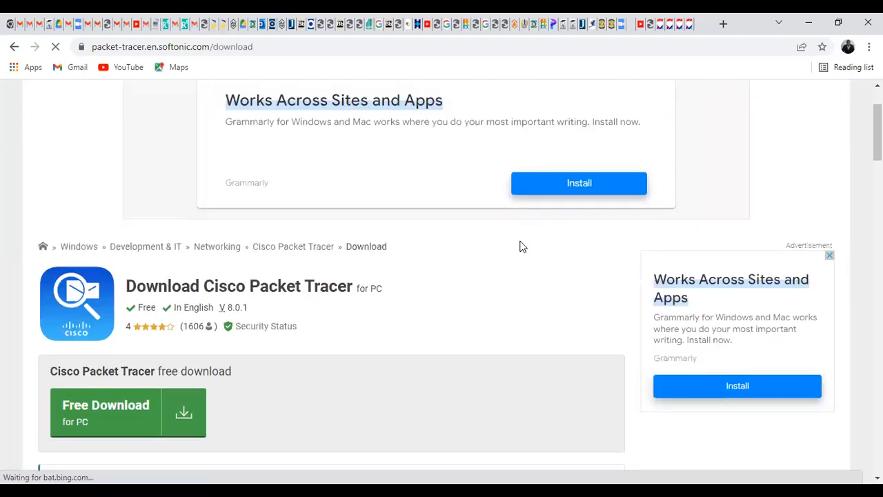
scroll(166, 339, "down", 1)
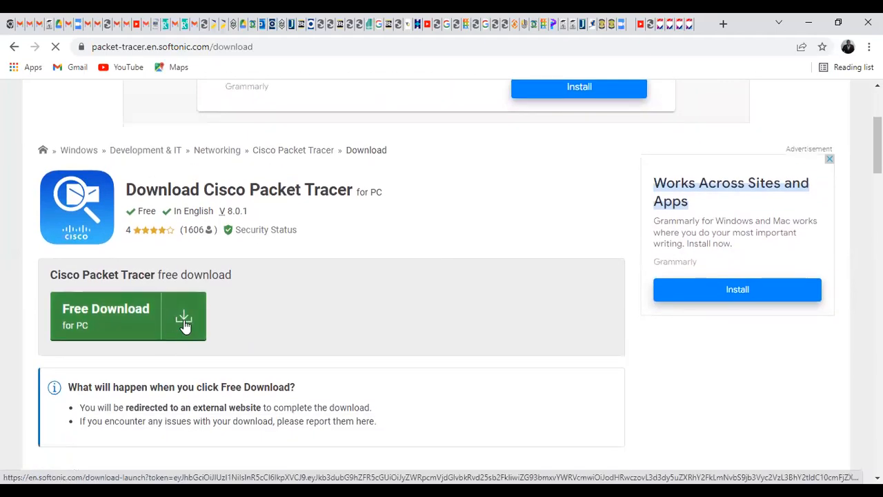
left_click(185, 322)
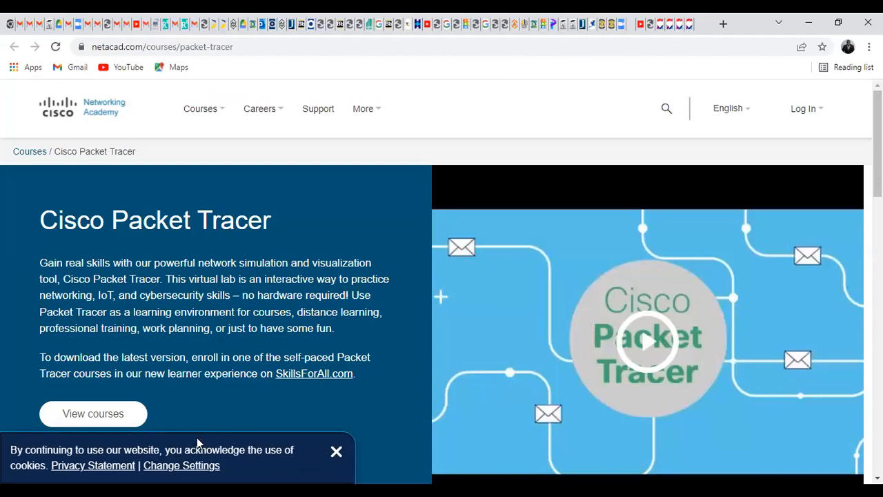
Step: Dismiss the cookie notice and scroll the netacad.com Packet Tracer page back to its top banner
left_click(336, 453)
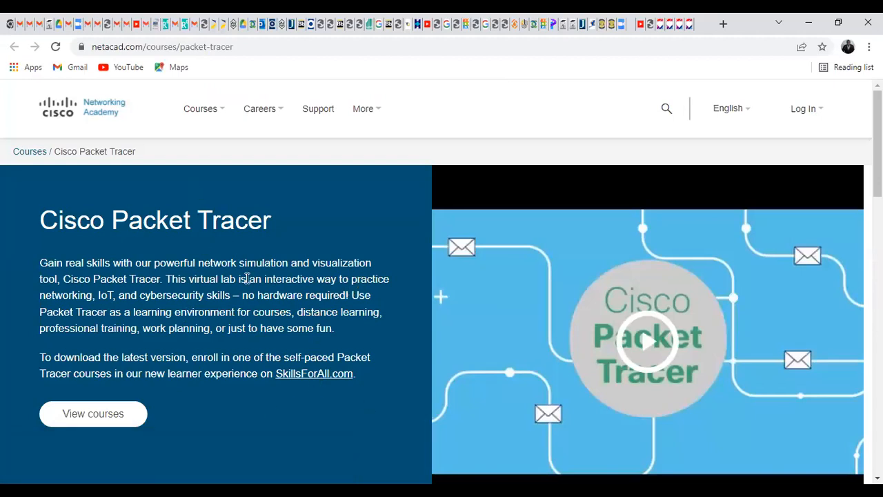
scroll(247, 279, "down", 8)
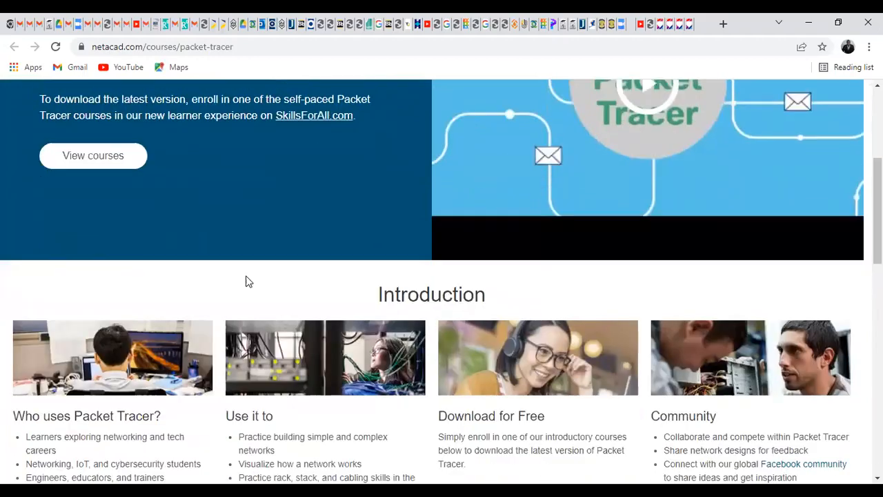
scroll(247, 281, "down", 7)
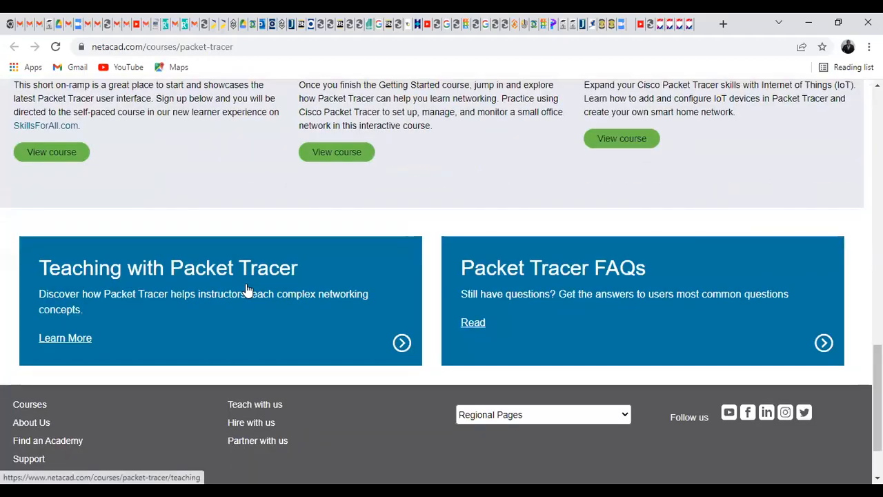
scroll(257, 296, "down", 2)
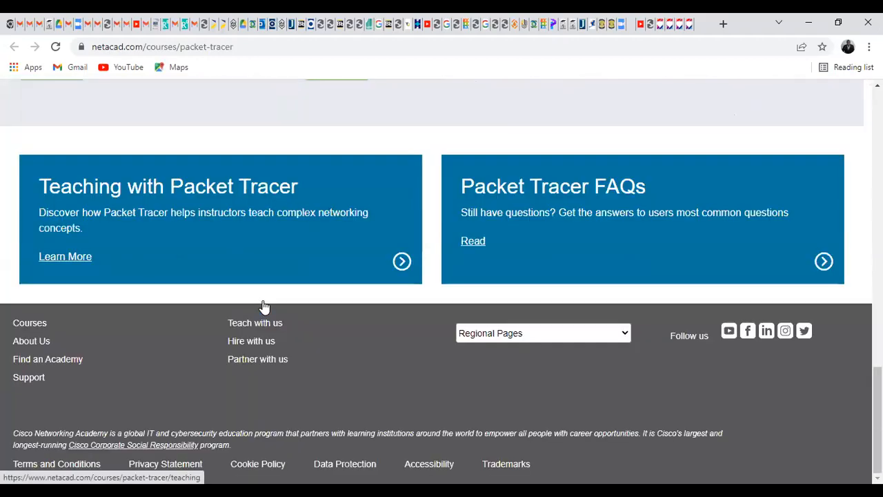
scroll(278, 293, "up", 5)
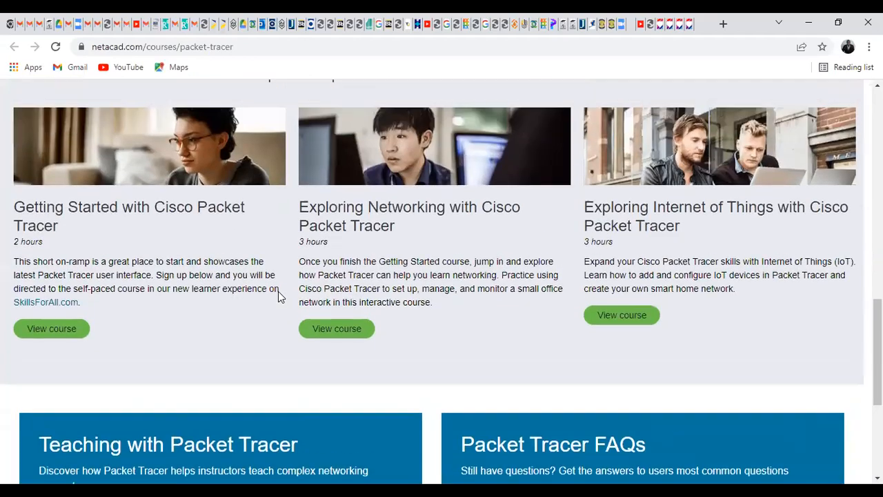
scroll(279, 291, "up", 2)
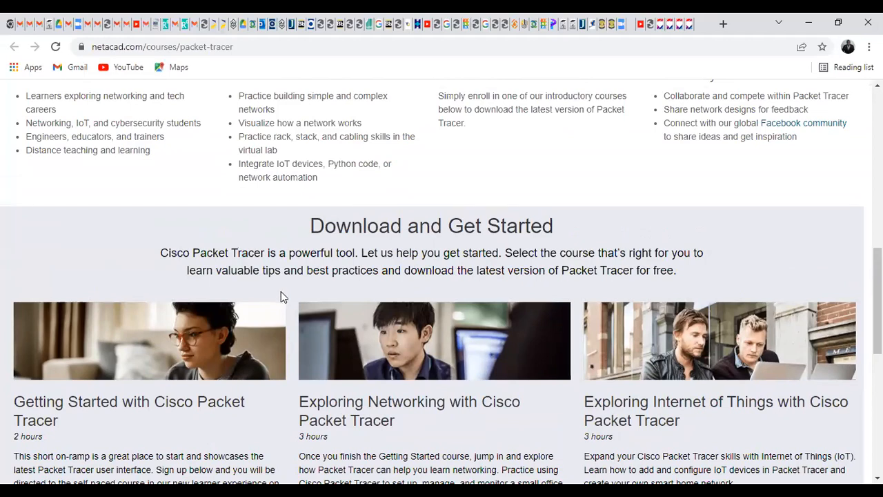
scroll(352, 266, "up", 1)
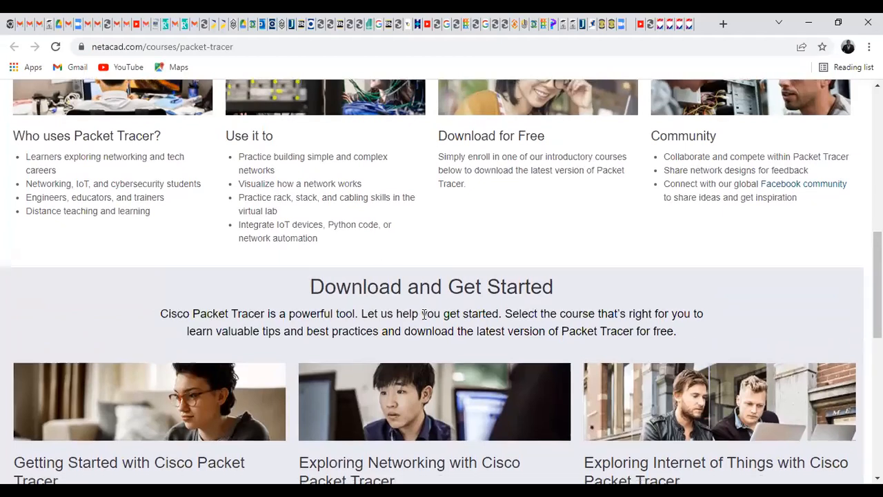
Step: Scroll down to the three free courses under Download and Get Started
scroll(281, 295, "down", 1)
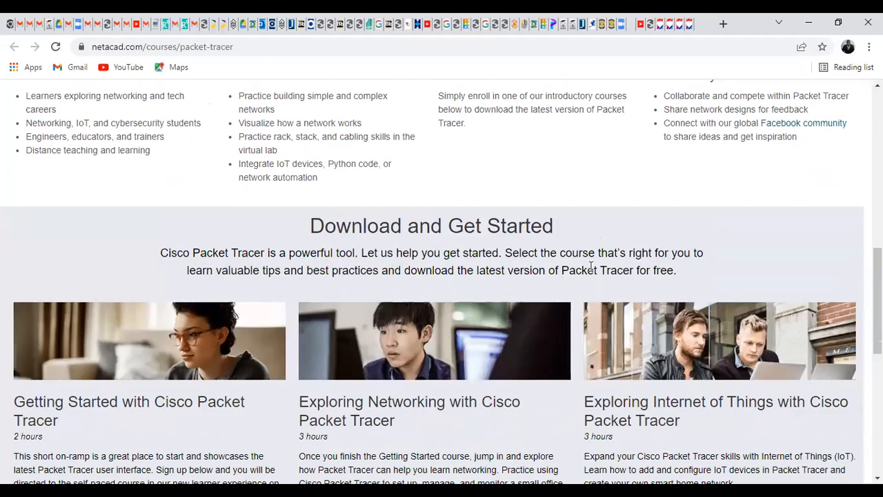
scroll(648, 278, "down", 1)
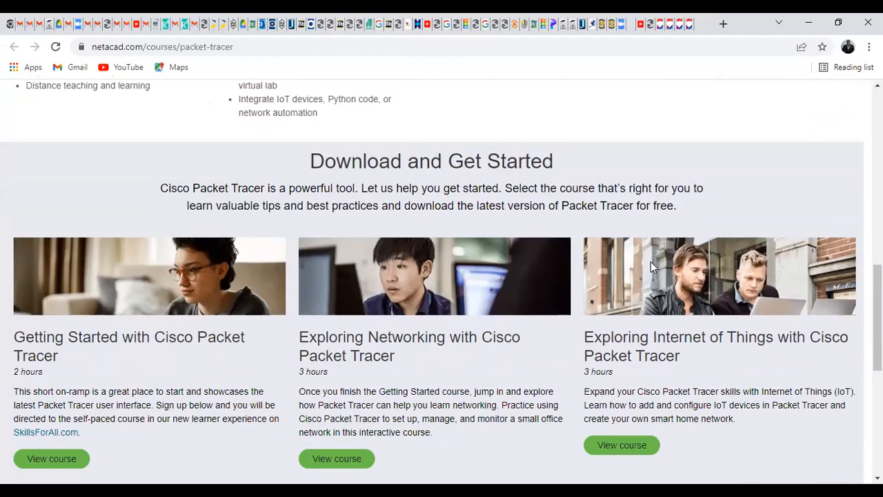
scroll(552, 261, "down", 1)
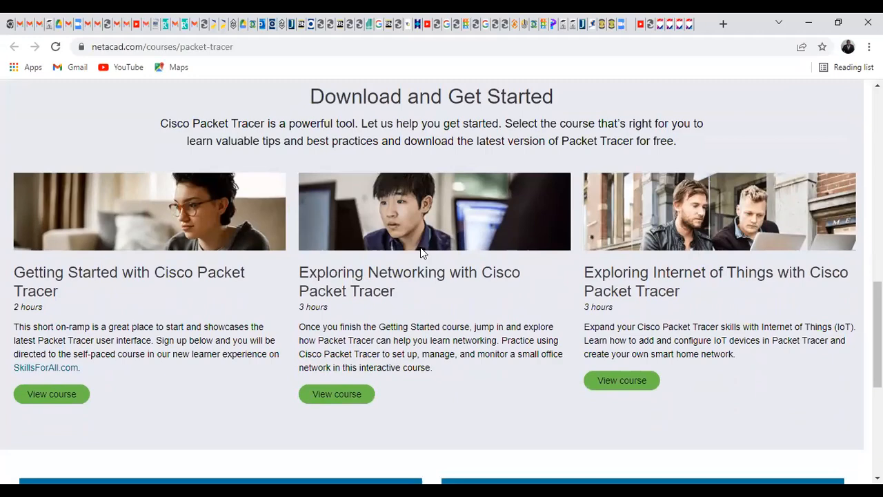
scroll(421, 253, "down", 1)
scroll(269, 248, "down", 2)
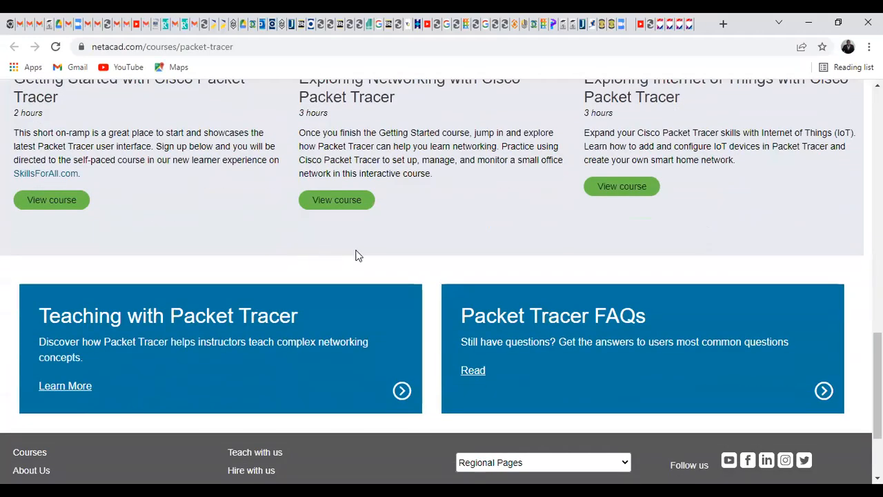
scroll(358, 257, "down", 1)
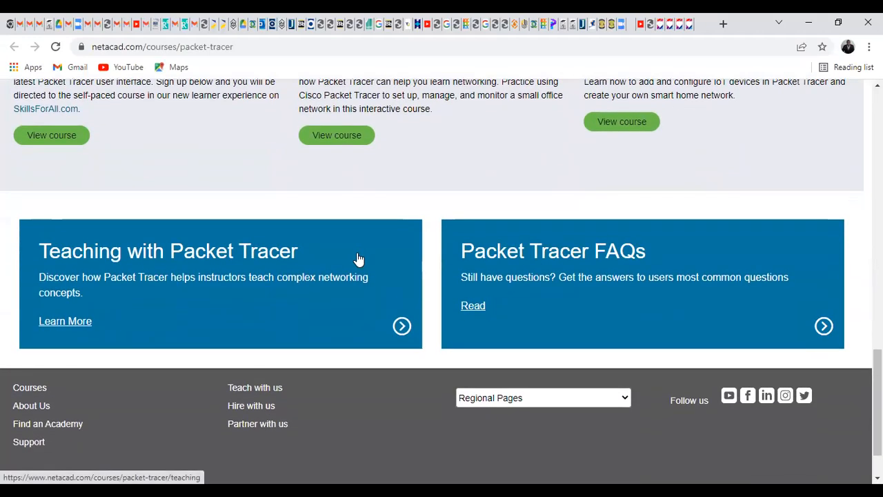
scroll(358, 257, "up", 3)
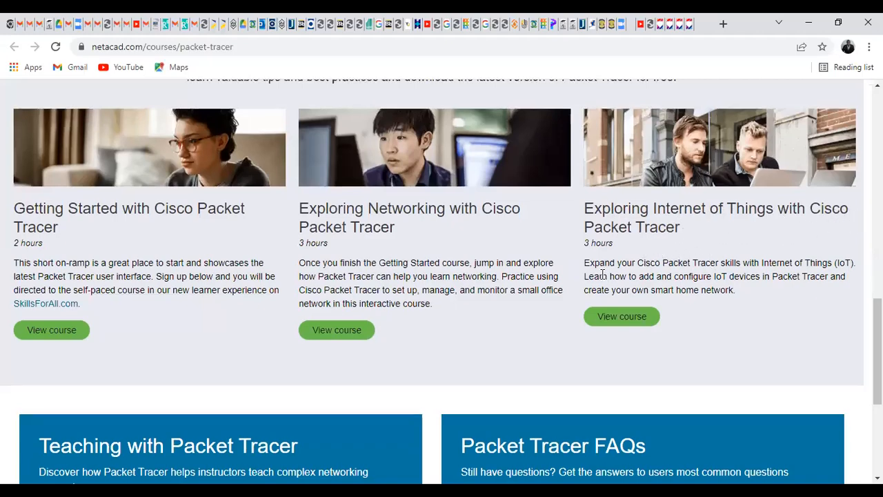
scroll(608, 273, "up", 1)
scroll(602, 274, "up", 4)
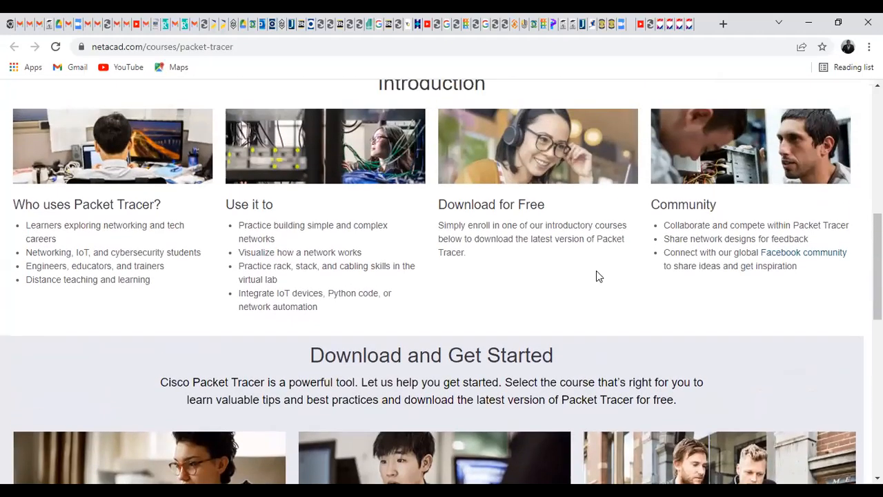
scroll(597, 275, "up", 1)
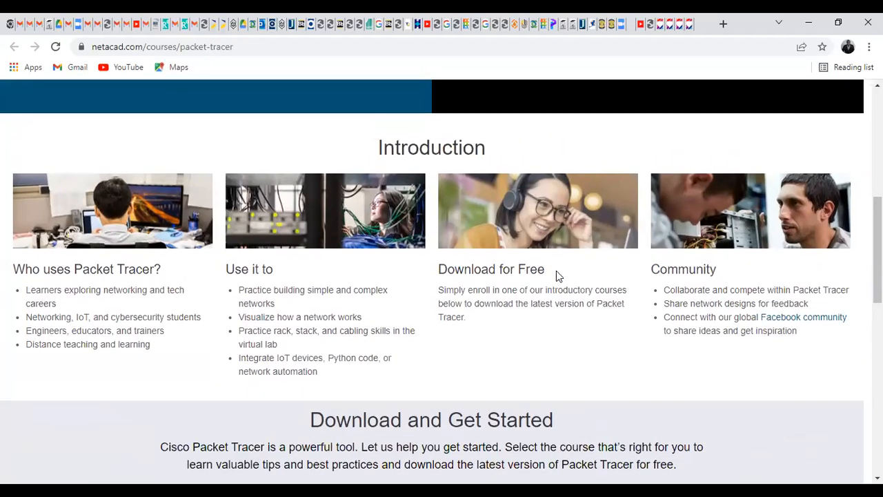
scroll(556, 272, "up", 5)
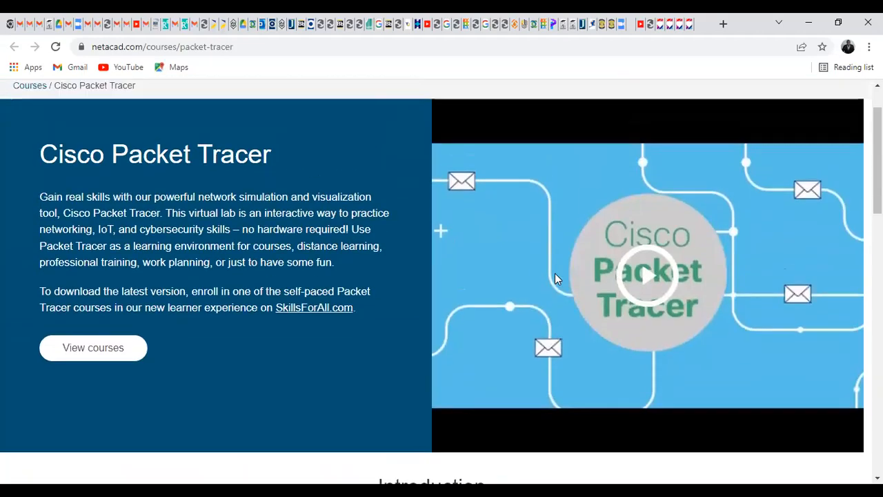
scroll(562, 279, "up", 1)
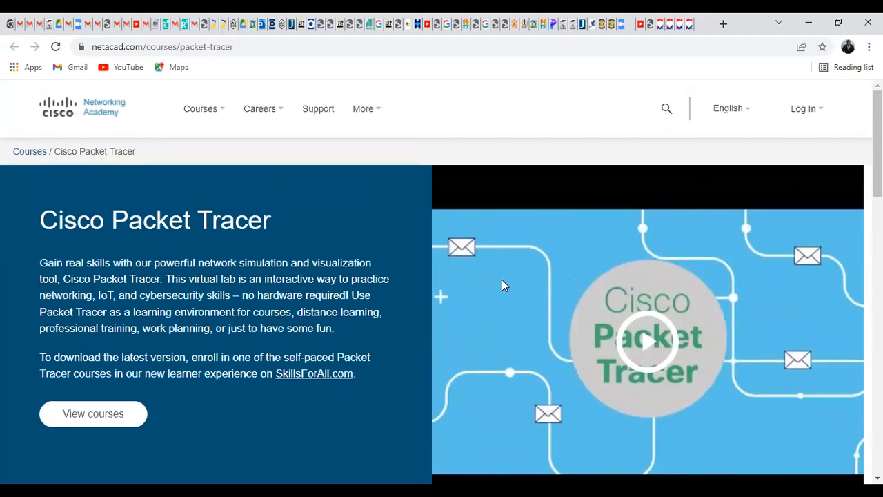
scroll(471, 253, "down", 11)
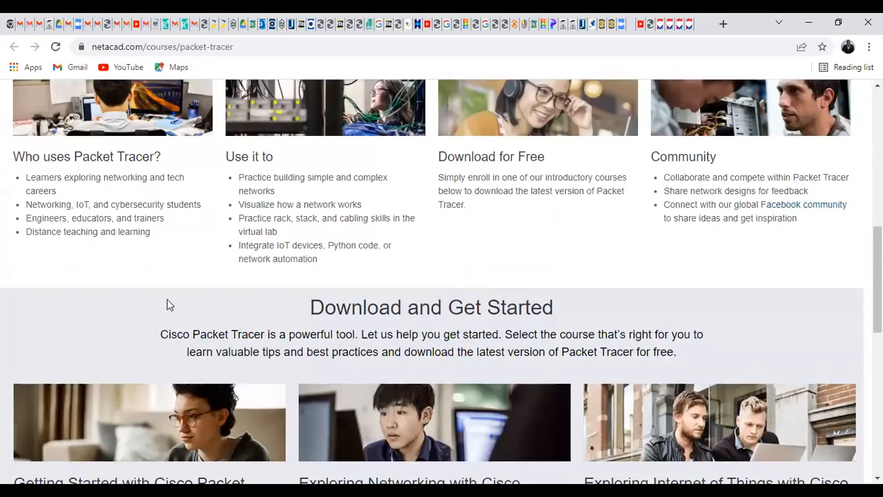
scroll(154, 306, "down", 1)
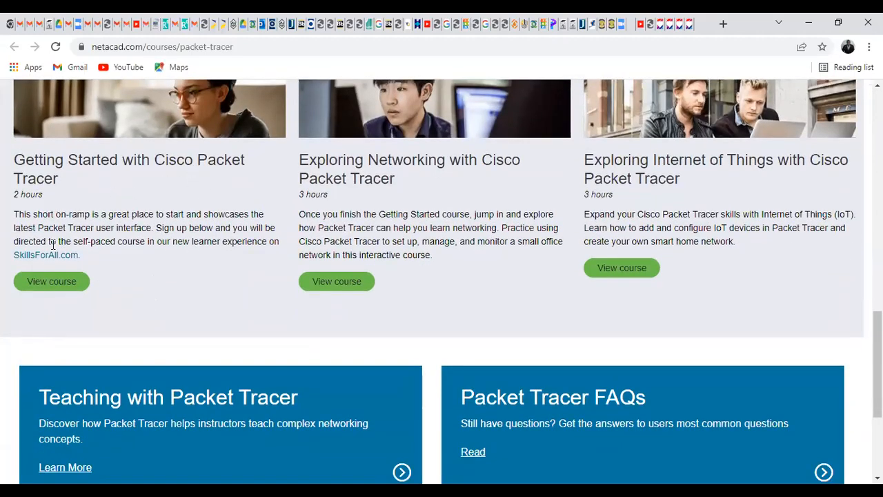
Step: View the Getting Started with Cisco Packet Tracer course on skillsforall.com and skim its free-course details
left_click(52, 284)
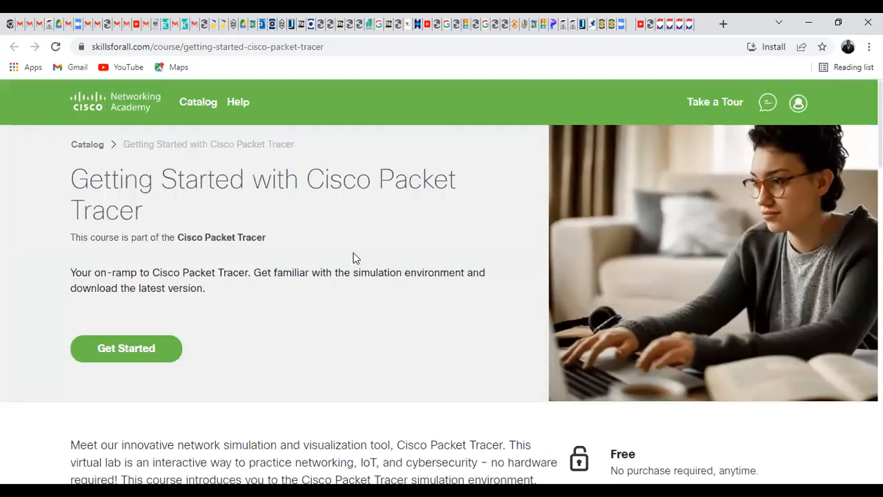
scroll(232, 247, "down", 1)
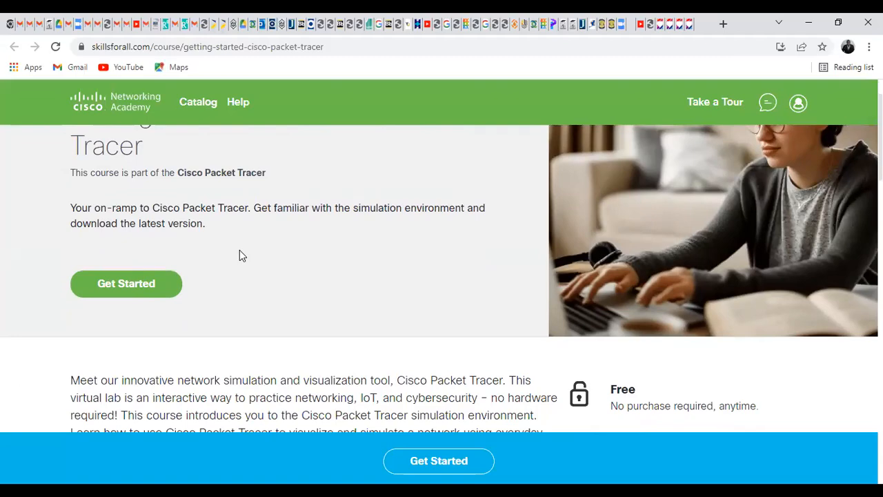
scroll(240, 256, "down", 7)
scroll(240, 260, "up", 7)
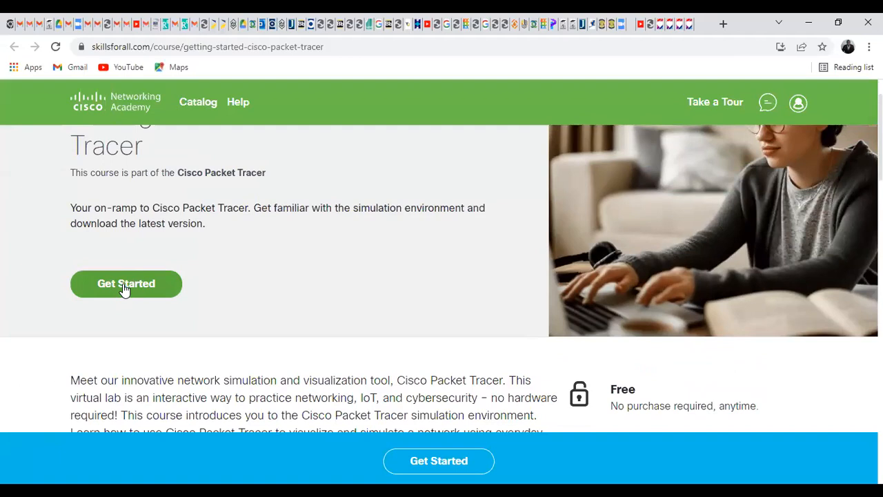
Step: Get Started on the course, try the login's Email and Password fields, then follow the Sign up link
left_click(125, 289)
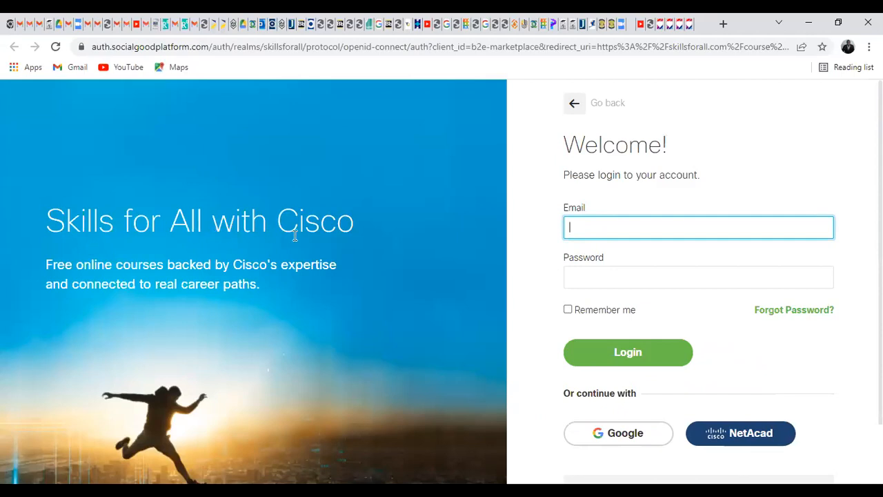
scroll(582, 228, "down", 1)
left_click(575, 216)
scroll(572, 215, "up", 1)
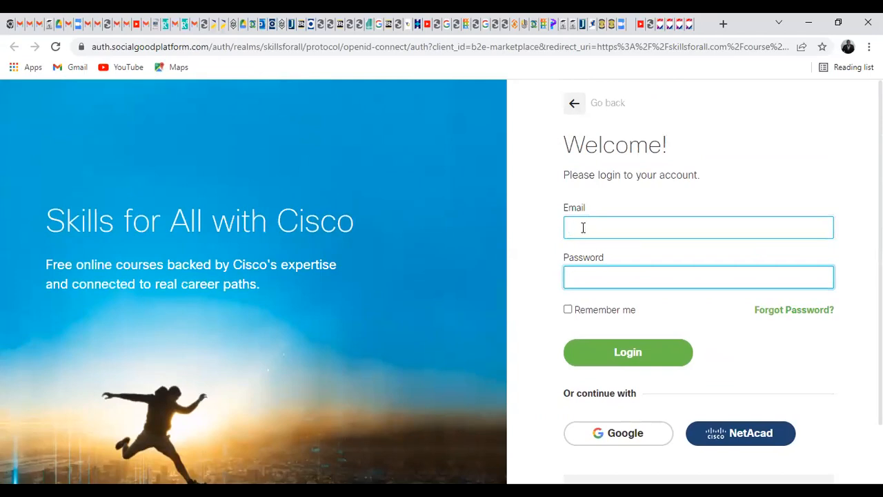
left_click(572, 229)
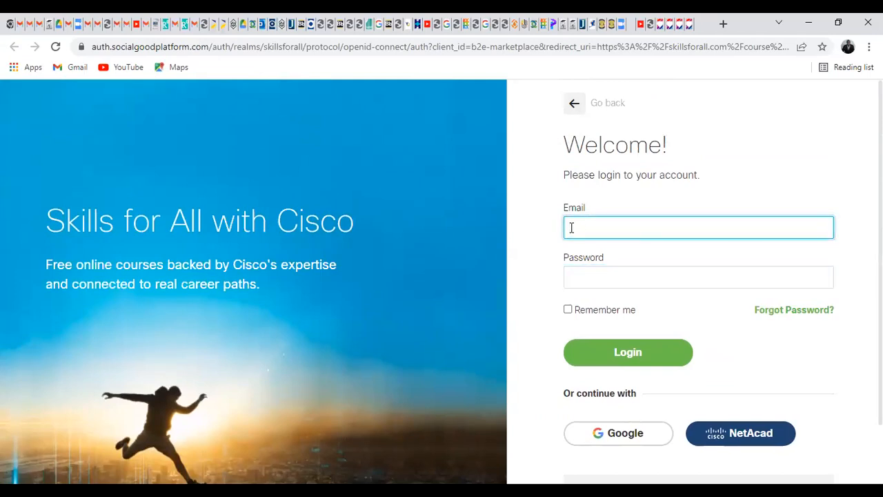
left_click(588, 272)
left_click(586, 222)
left_click(574, 275)
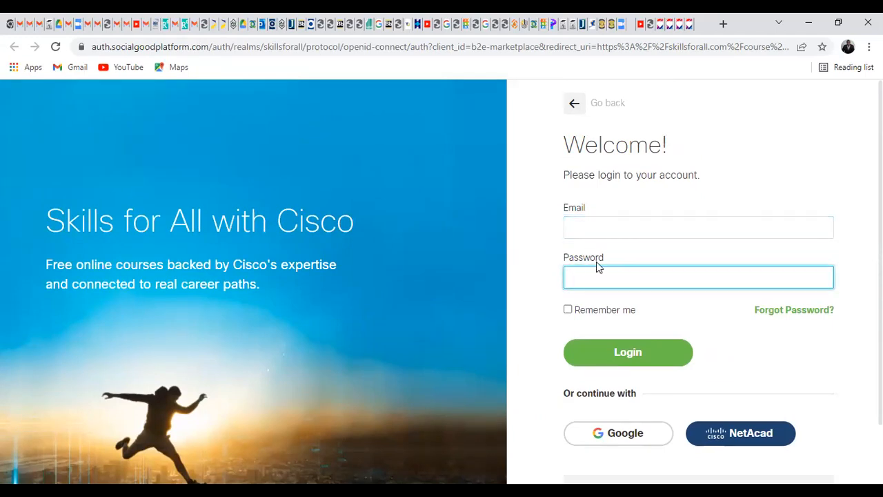
scroll(657, 348, "down", 1)
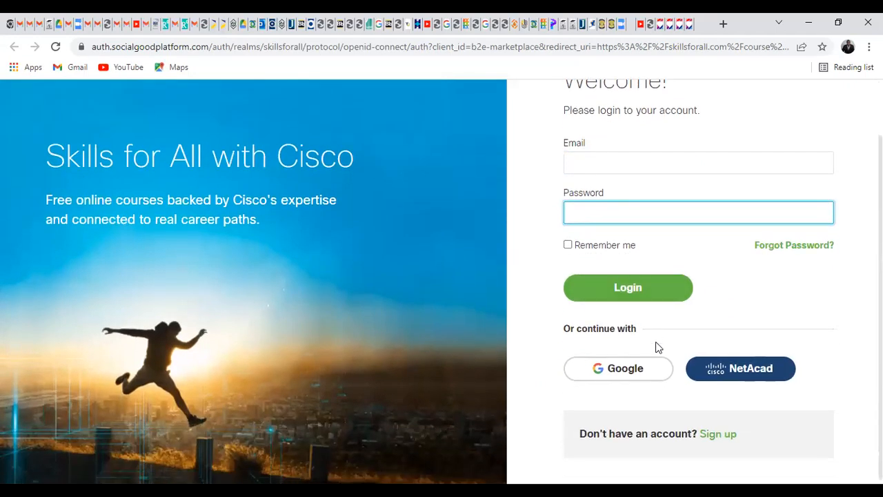
left_click(717, 431)
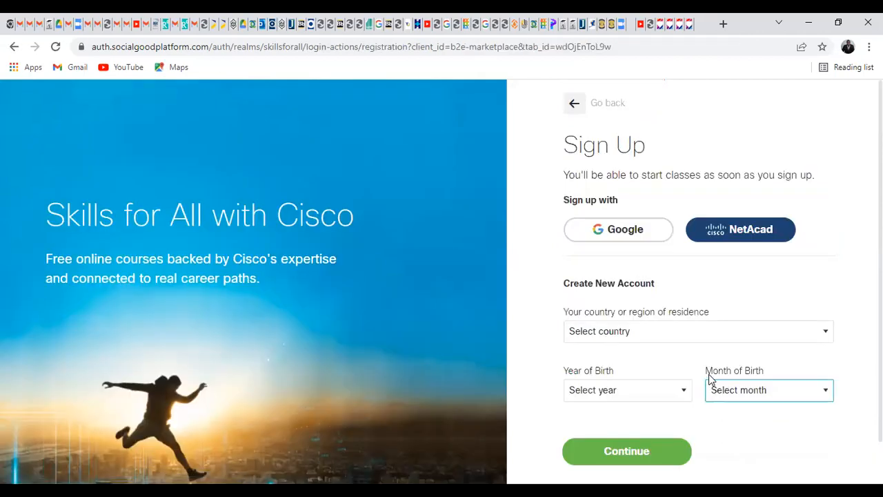
Step: Scroll down the Sign Up form, then go back to the Welcome! login page
scroll(662, 345, "down", 1)
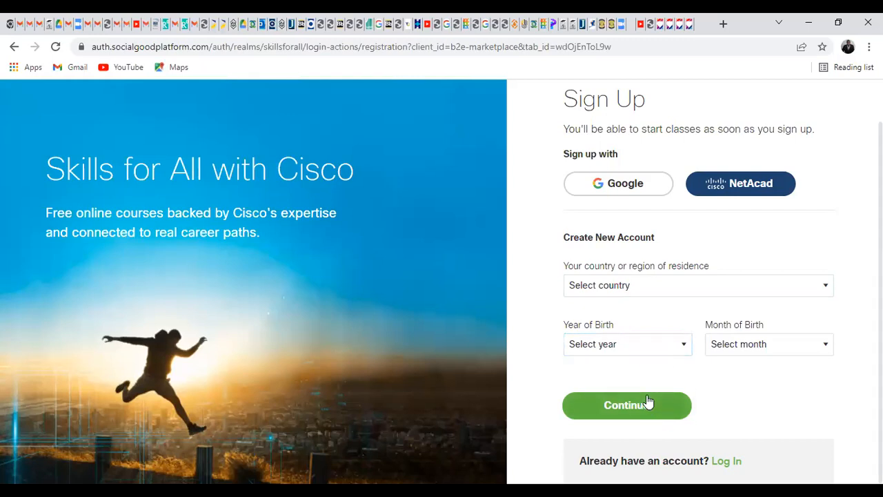
left_click(12, 47)
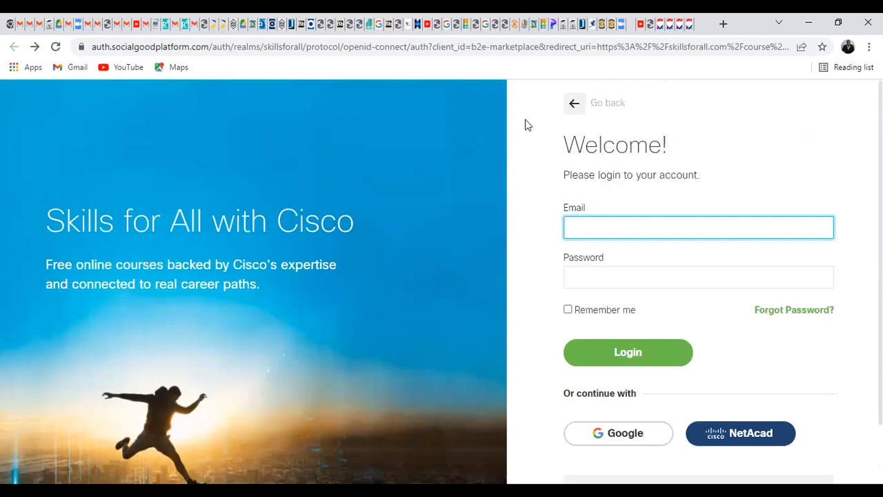
Step: Leave the login page for the course page and scroll through it
left_click(582, 102)
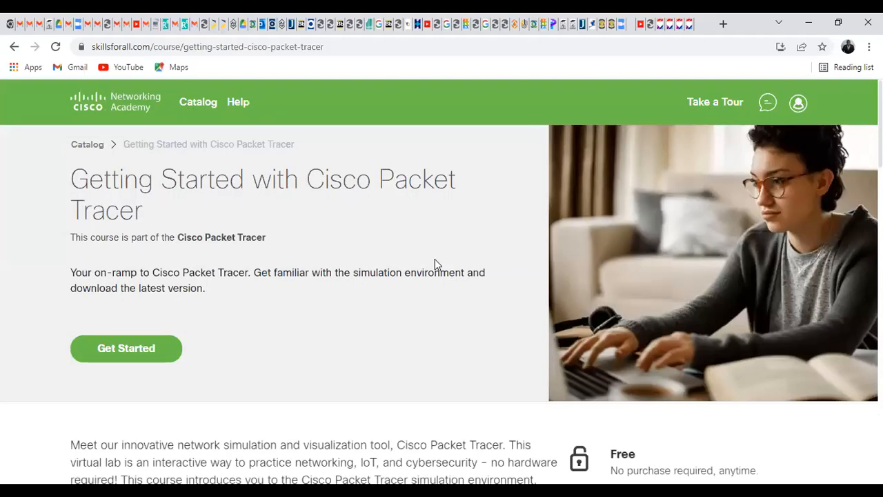
left_click(13, 46)
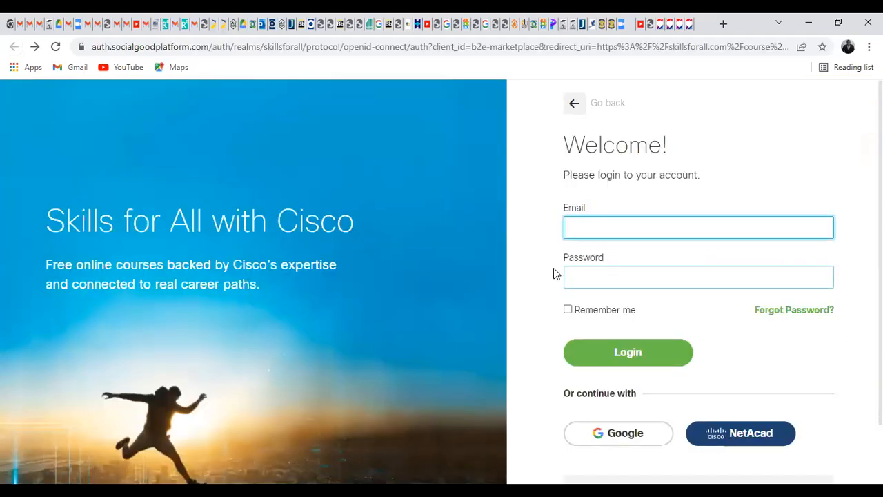
left_click(575, 104)
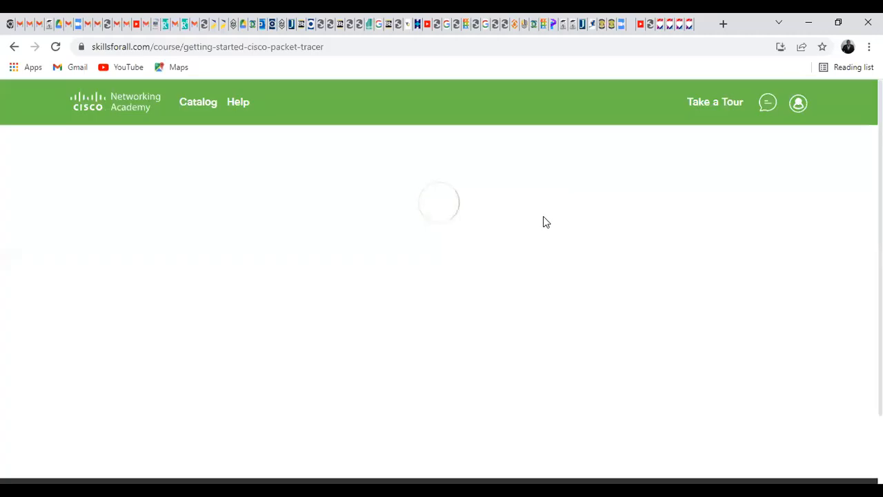
scroll(539, 230, "down", 6)
scroll(501, 260, "down", 15)
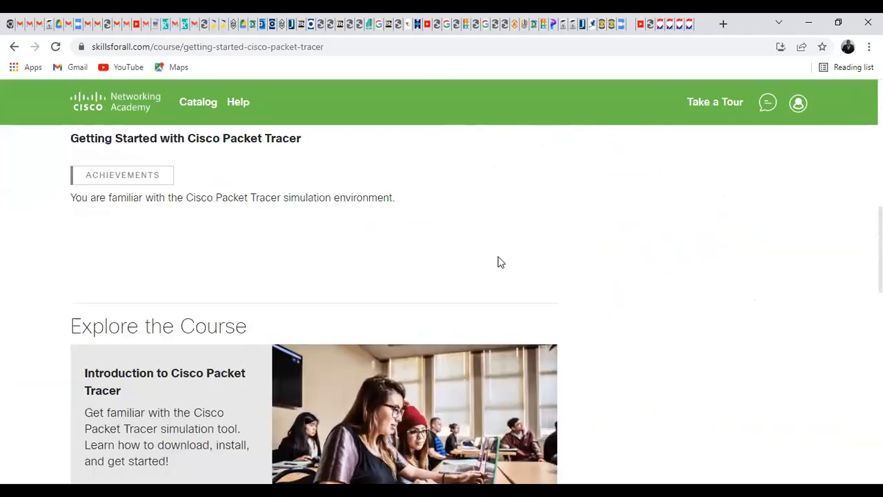
scroll(494, 256, "down", 3)
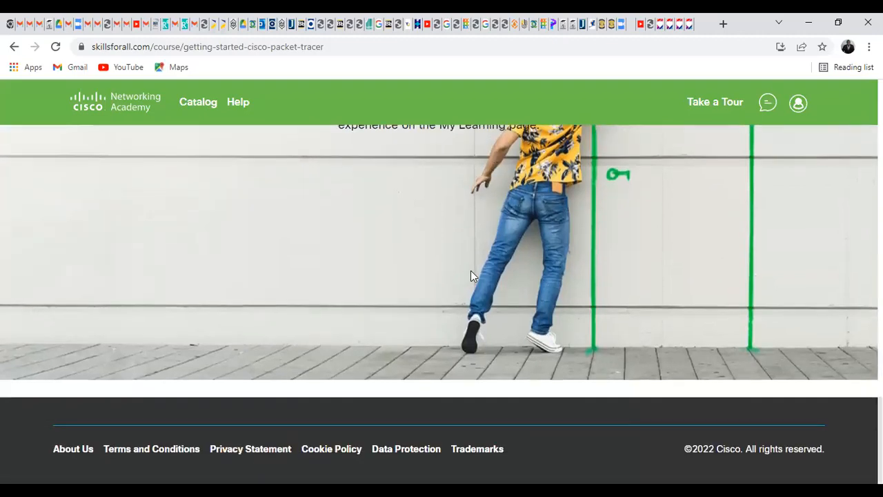
scroll(470, 270, "up", 20)
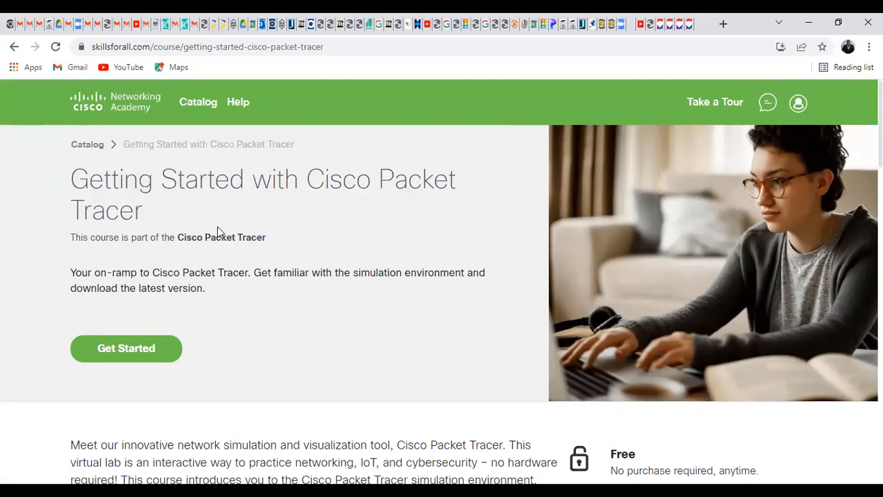
Step: Open the Learning Catalog from the Catalog breadcrumb and scroll through its course listings
left_click(97, 151)
scroll(455, 304, "down", 8)
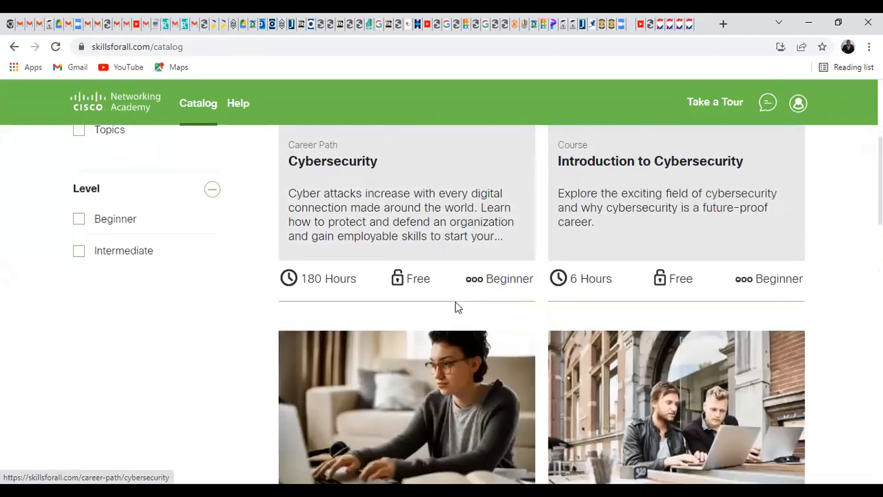
scroll(791, 152, "up", 5)
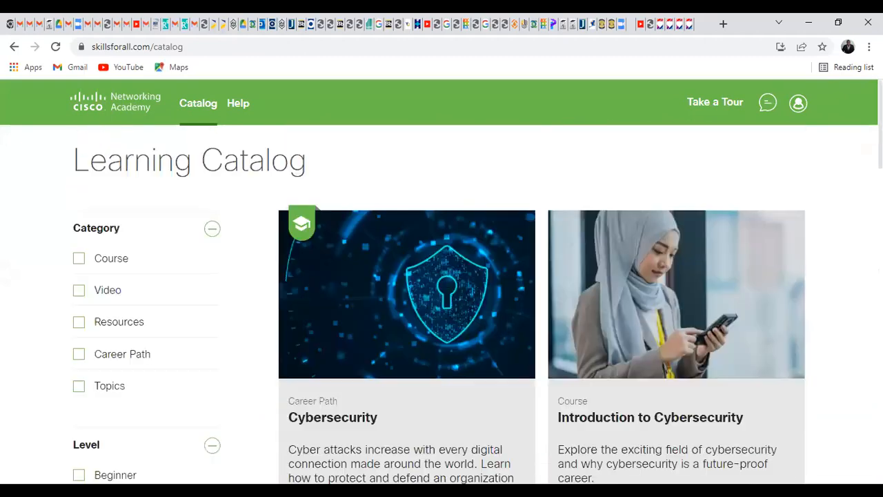
scroll(452, 332, "down", 10)
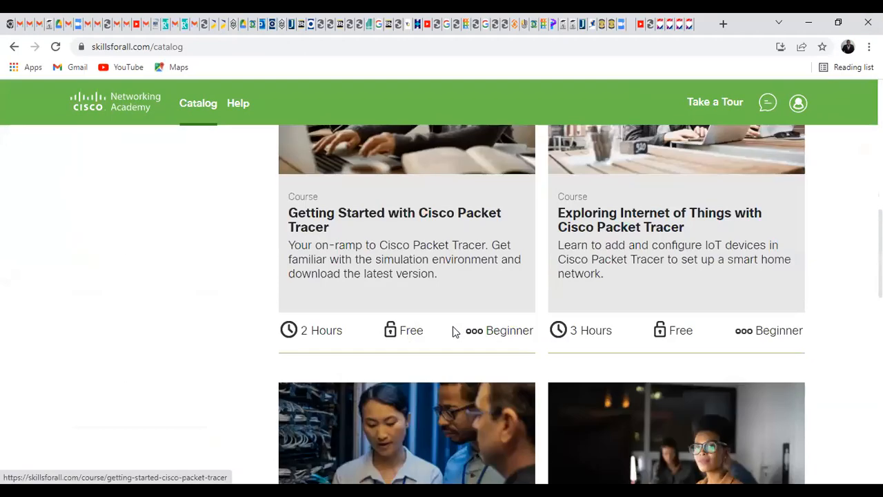
scroll(449, 314, "down", 5)
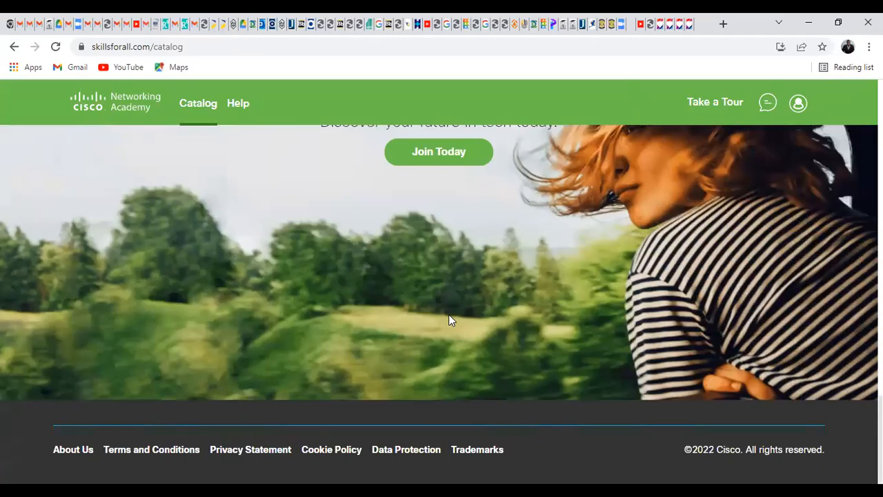
scroll(451, 314, "up", 5)
scroll(454, 309, "up", 8)
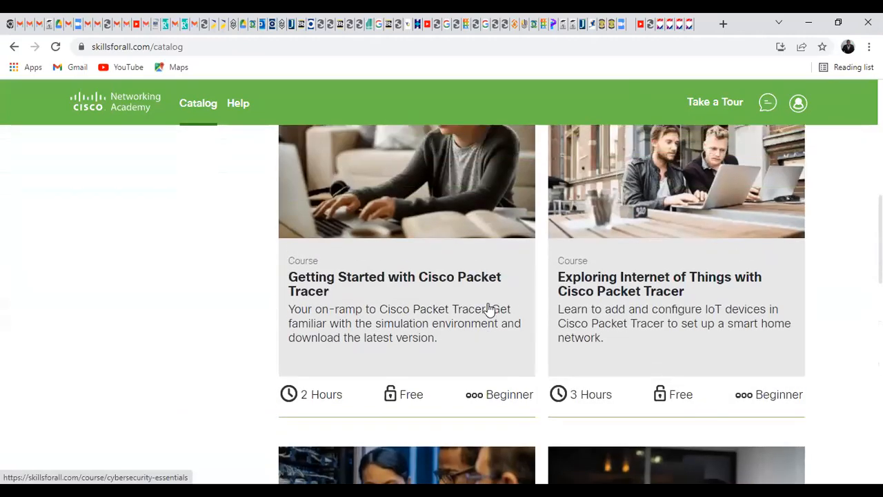
scroll(488, 307, "up", 4)
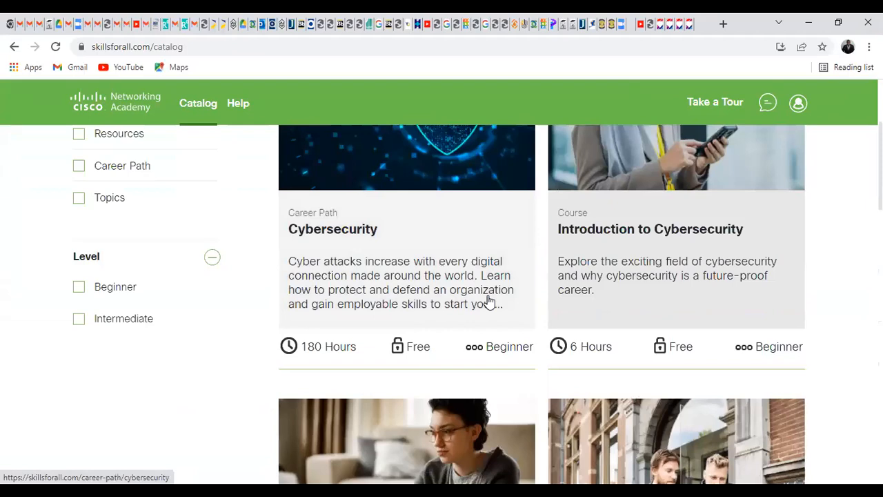
scroll(489, 302, "up", 3)
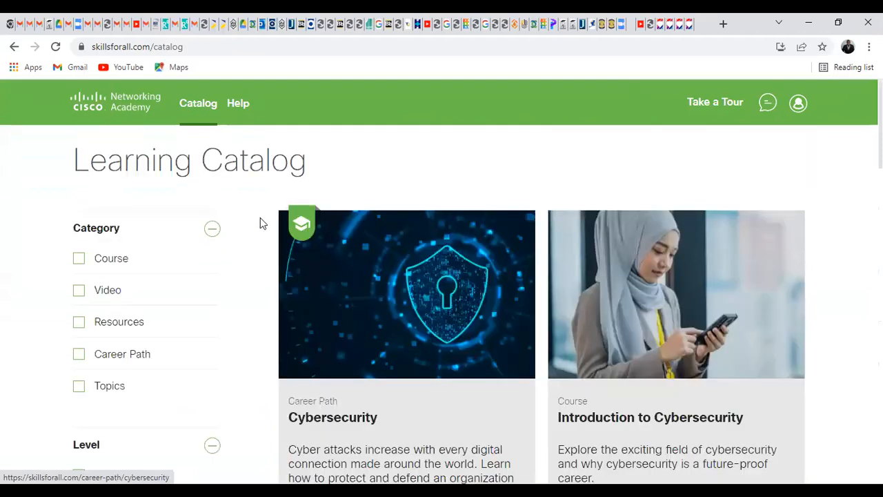
Step: Visit the Skills for All home page via the logo, scroll it, then go back to the catalog
left_click(143, 98)
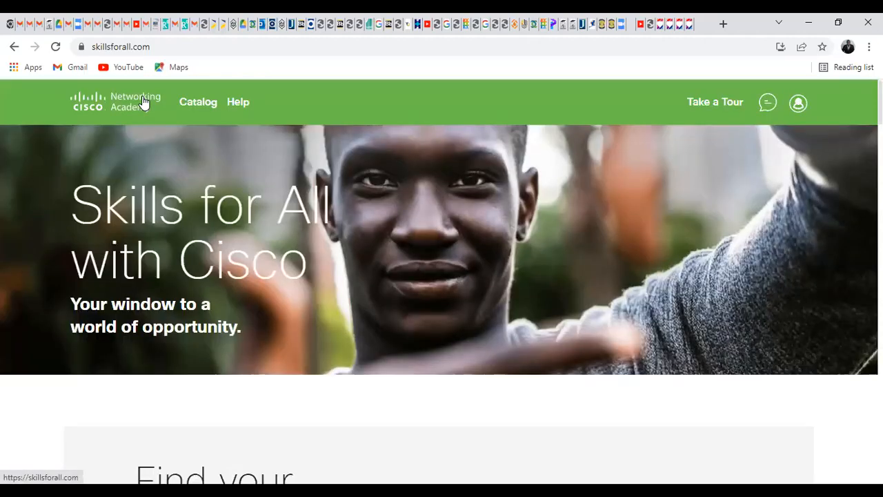
scroll(603, 365, "down", 2)
scroll(603, 366, "down", 15)
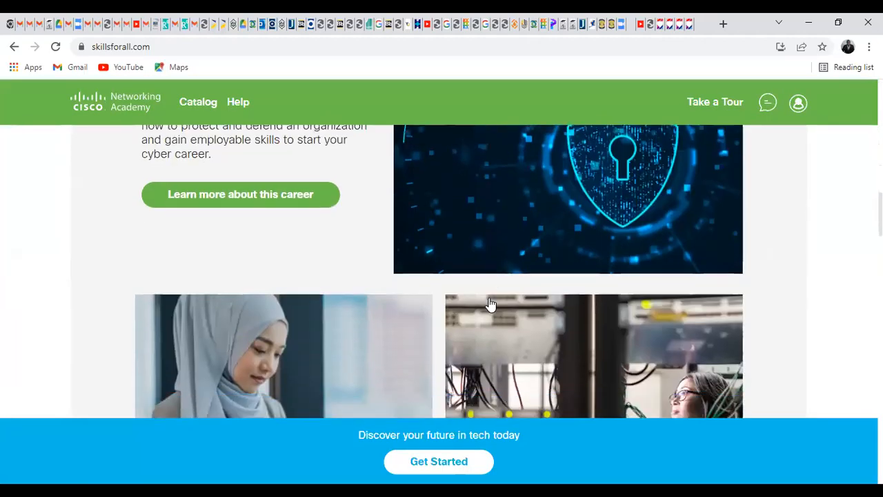
scroll(486, 301, "down", 2)
scroll(487, 301, "up", 3)
scroll(486, 301, "down", 8)
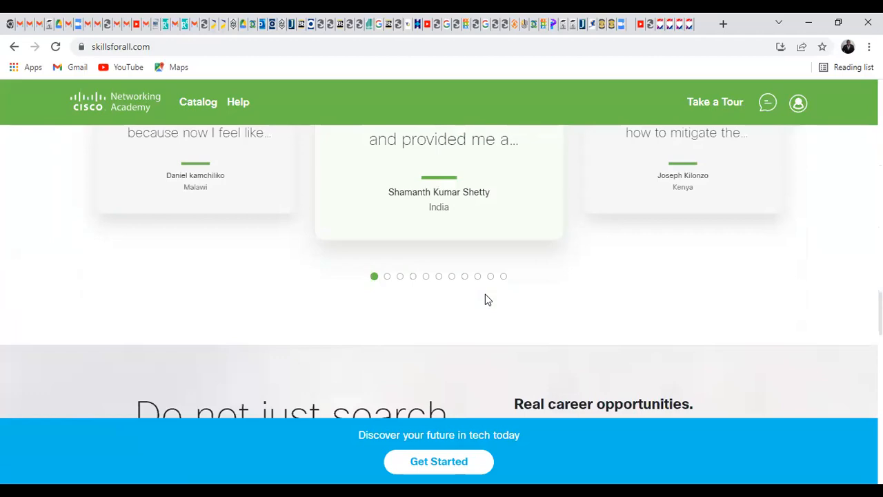
scroll(486, 294, "down", 12)
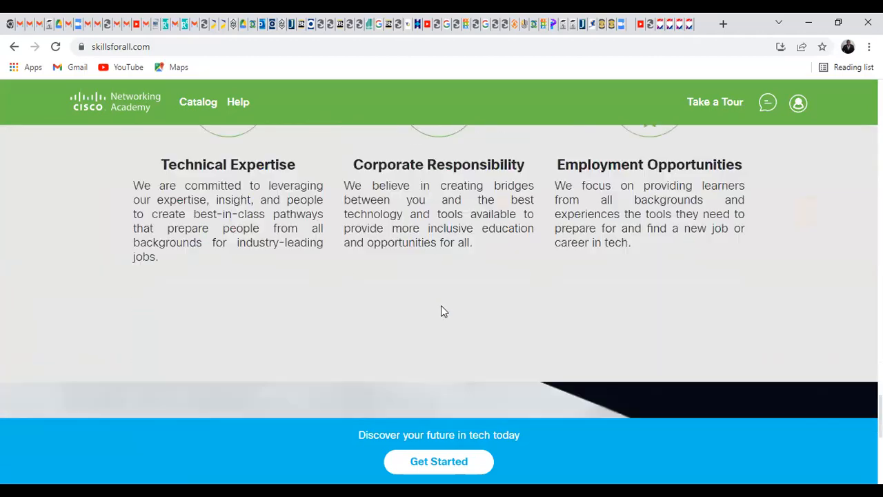
scroll(439, 298, "down", 5)
scroll(439, 300, "up", 7)
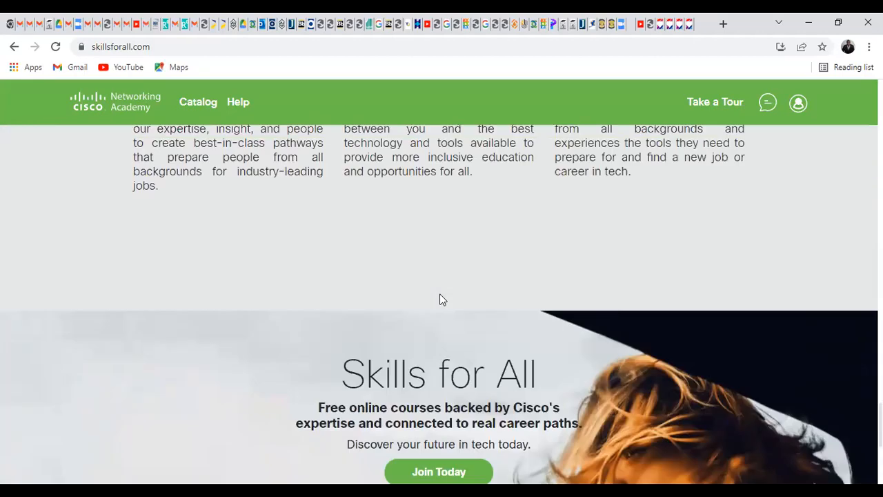
left_click(10, 50)
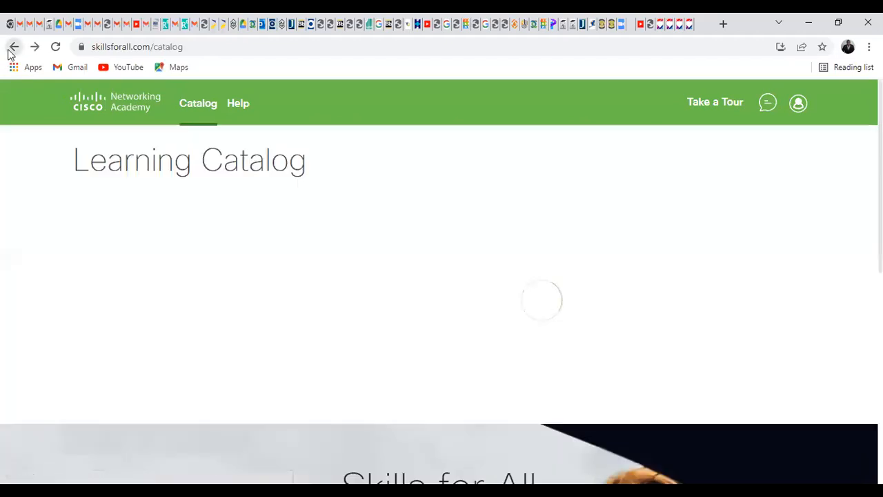
left_click(9, 51)
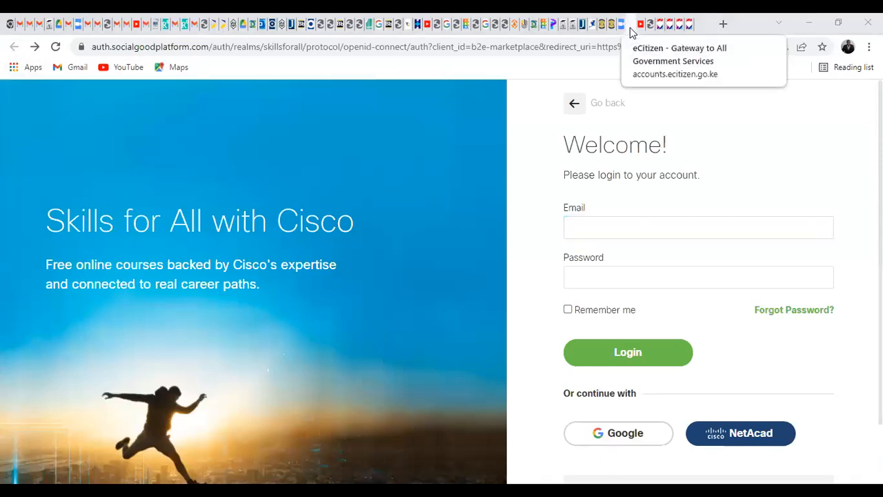
Step: Close the eCitizen, page-source, extra Softonic and PowerShow tabs
left_click(688, 25)
left_click(692, 26)
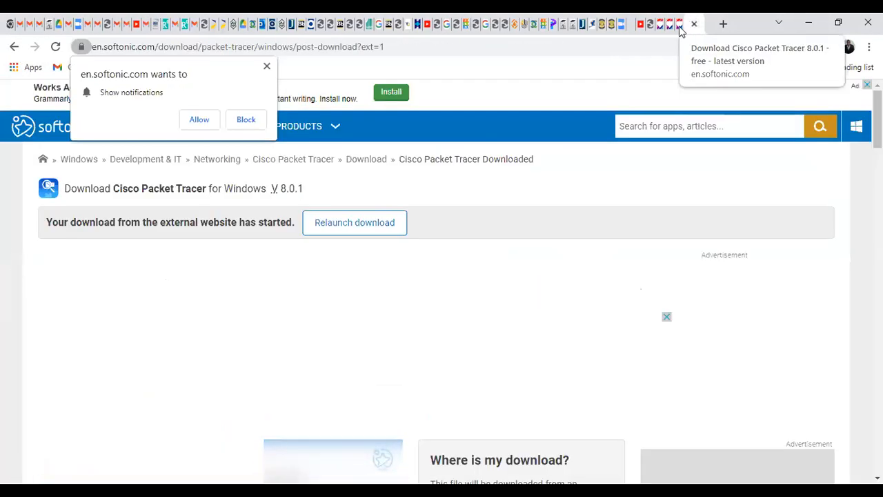
left_click(695, 24)
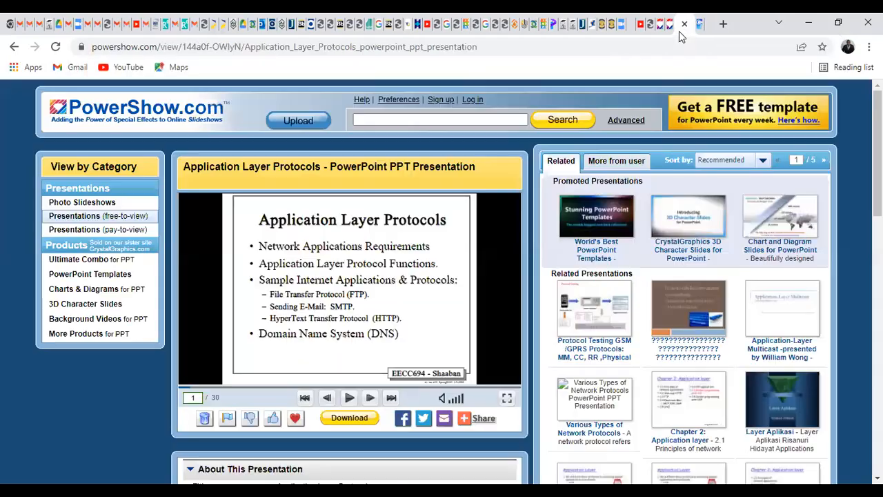
left_click(675, 24)
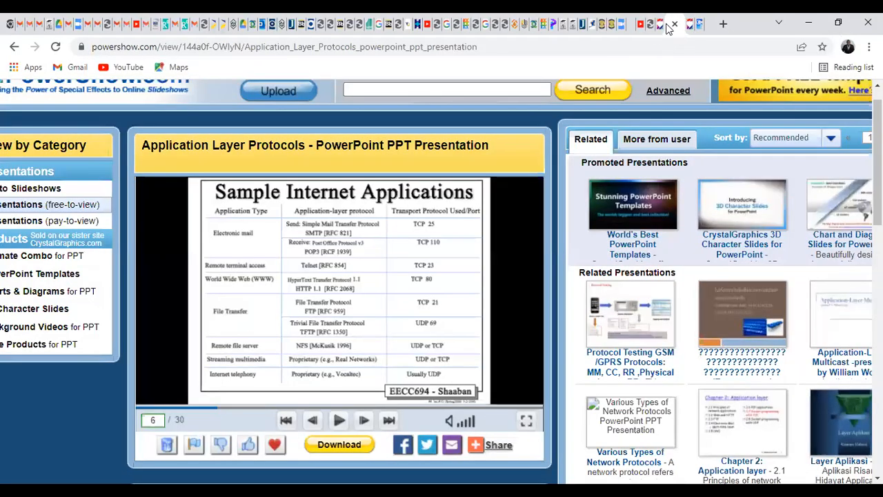
Step: On the Softonic Cisco Packet Tracer tab, relaunch the download
left_click(658, 32)
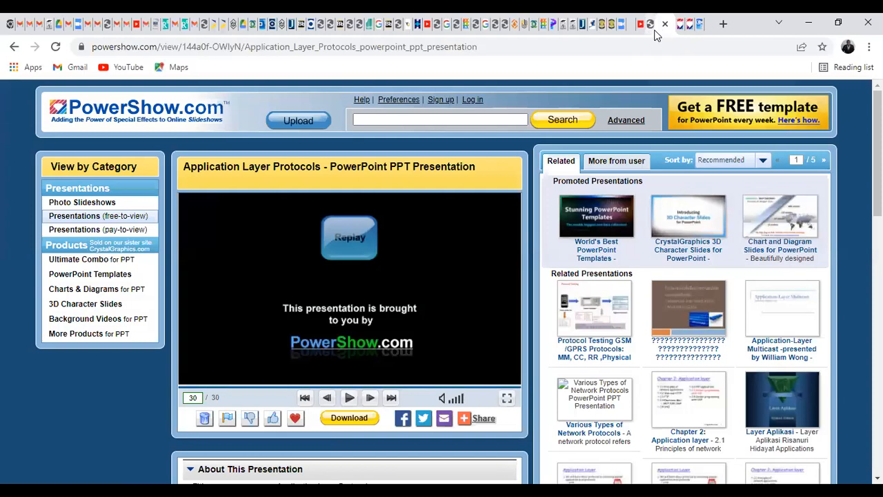
left_click(626, 30)
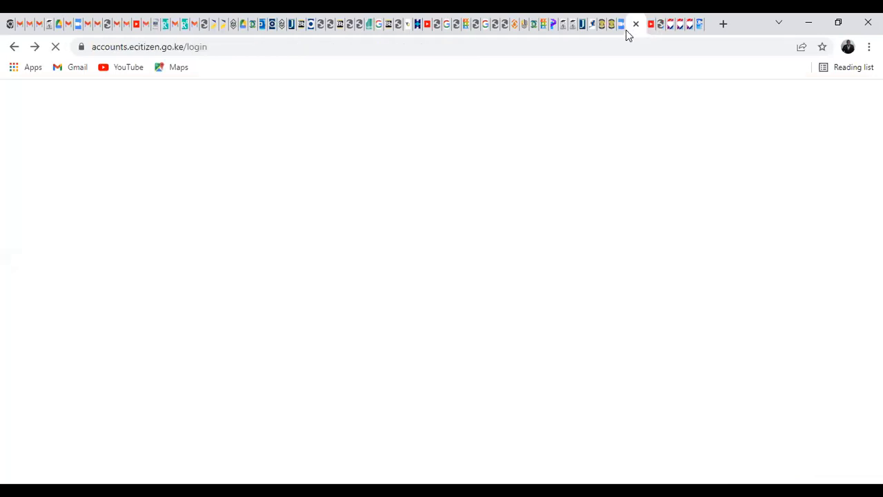
left_click(699, 25)
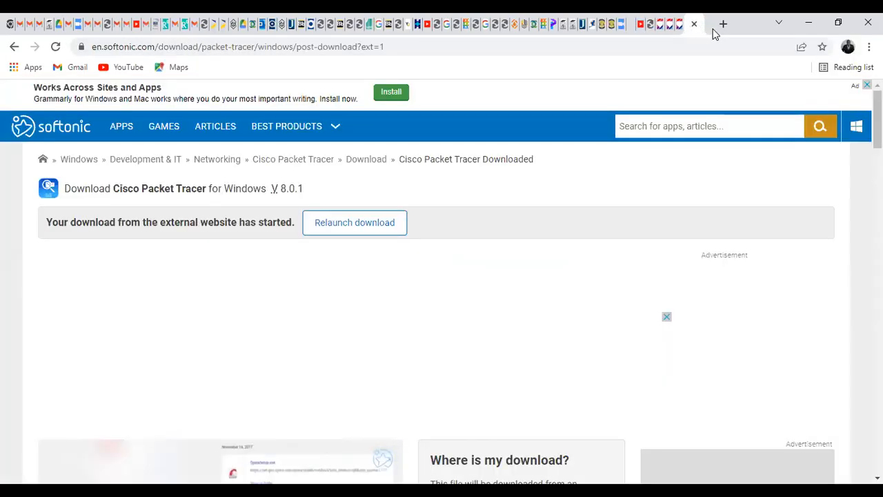
left_click(681, 28)
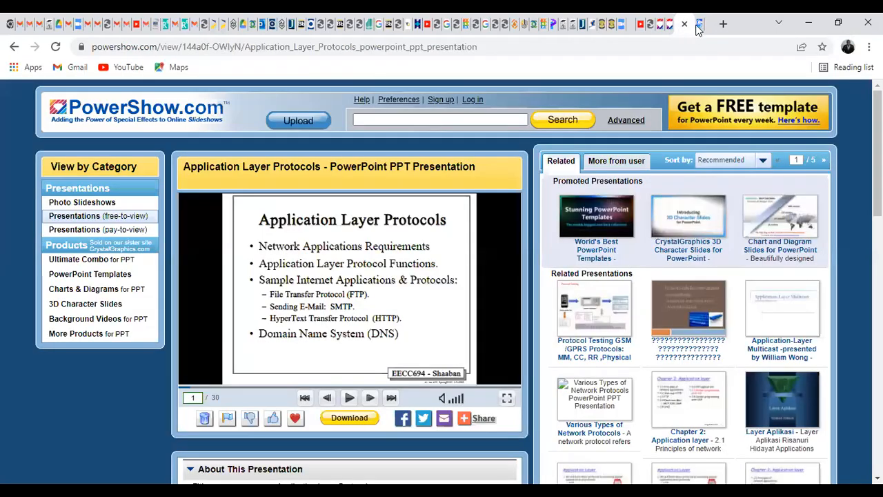
left_click(699, 26)
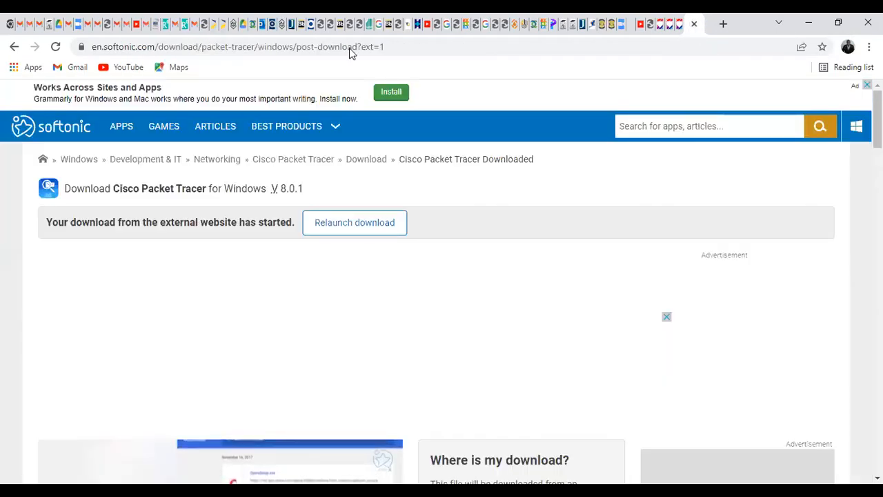
scroll(400, 258, "down", 3)
scroll(440, 251, "up", 3)
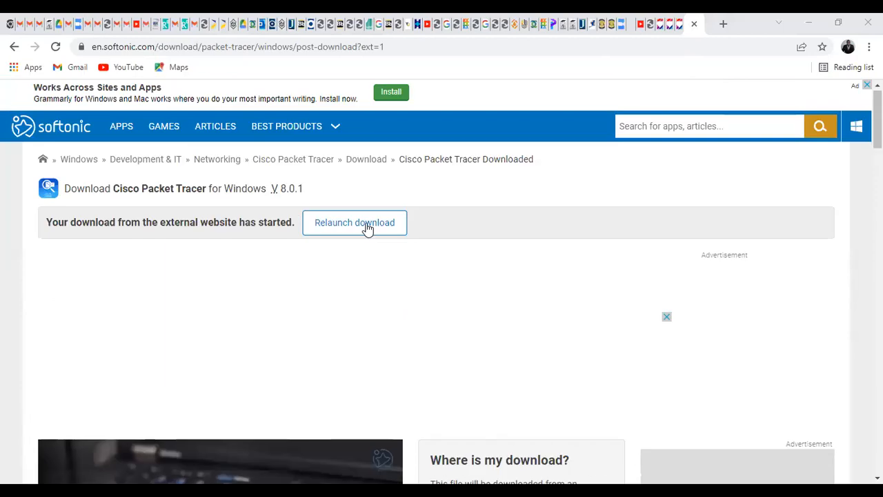
left_click(372, 225)
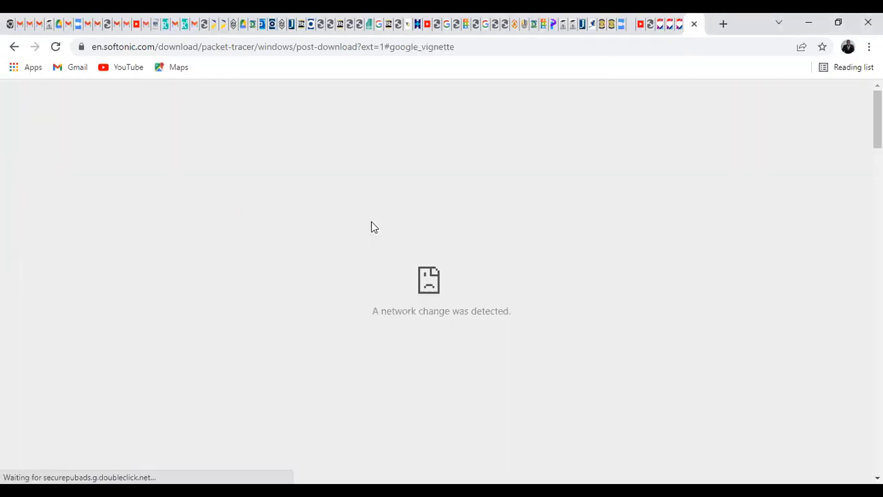
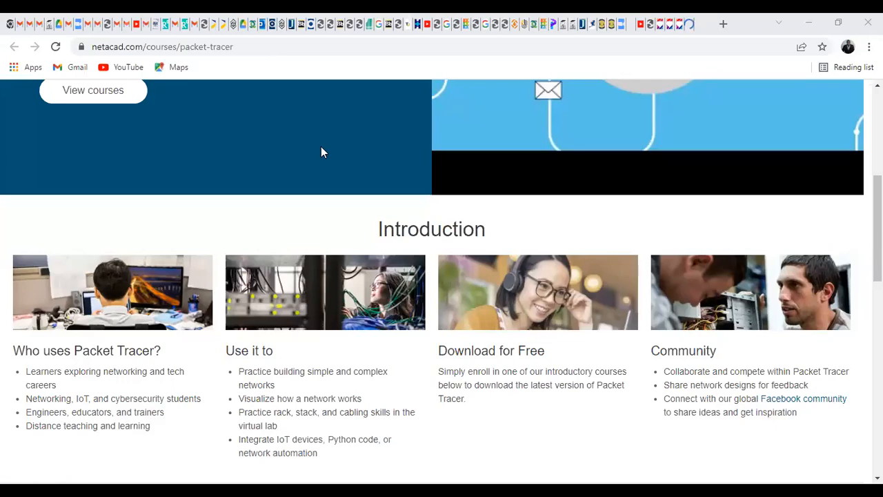
Step: Scroll to Download and Get Started and open the Exploring Networking with Cisco Packet Tracer course
scroll(321, 152, "down", 6)
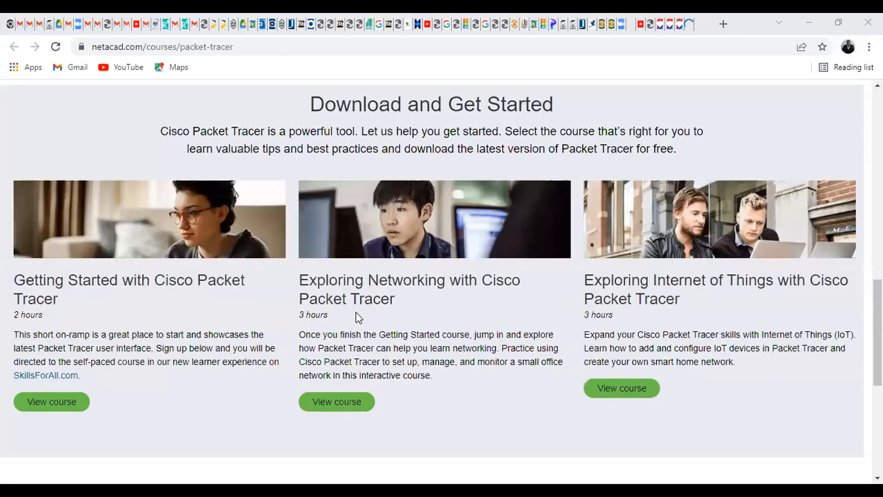
scroll(357, 316, "down", 1)
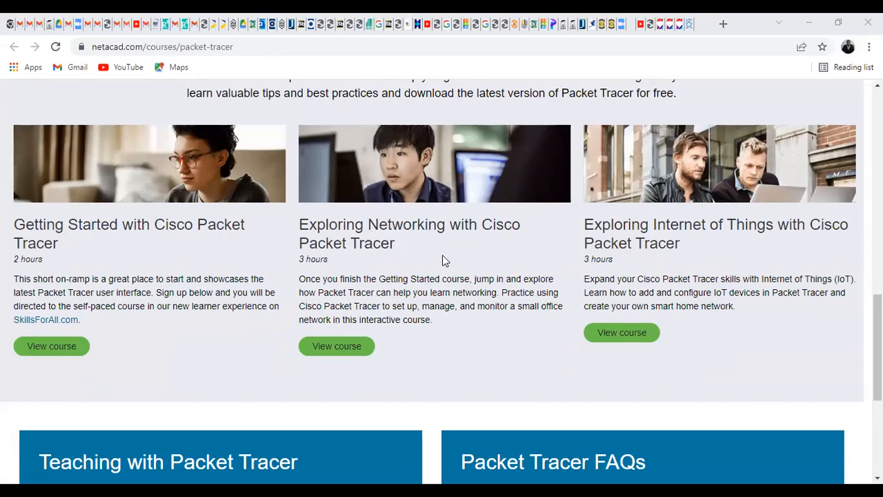
left_click(337, 346)
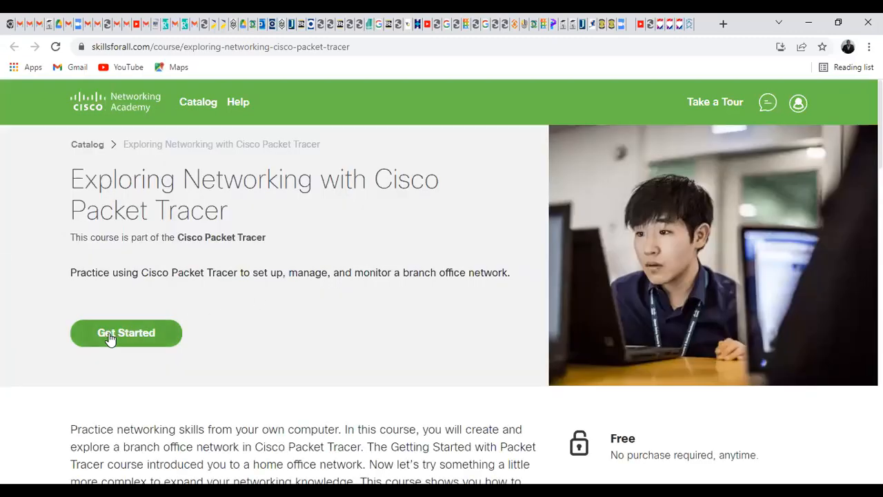
Step: Start the course, reach the login form, and follow the Sign up link for a new account
left_click(109, 338)
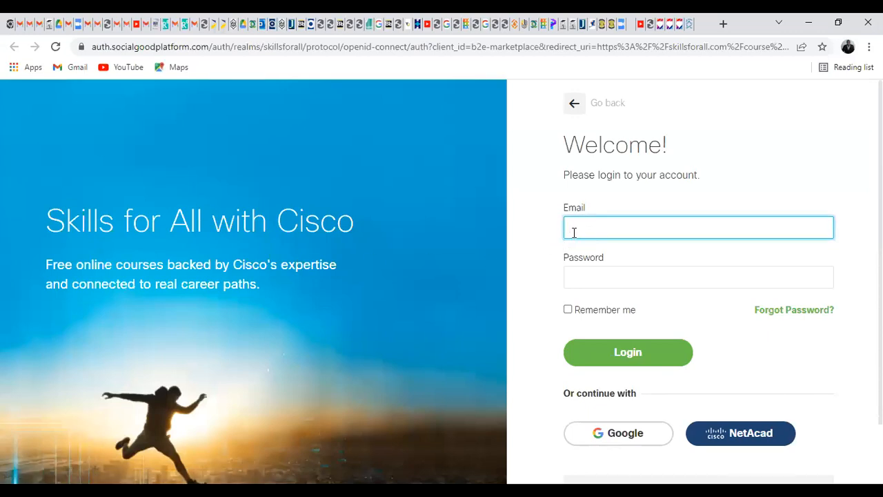
left_click(581, 272)
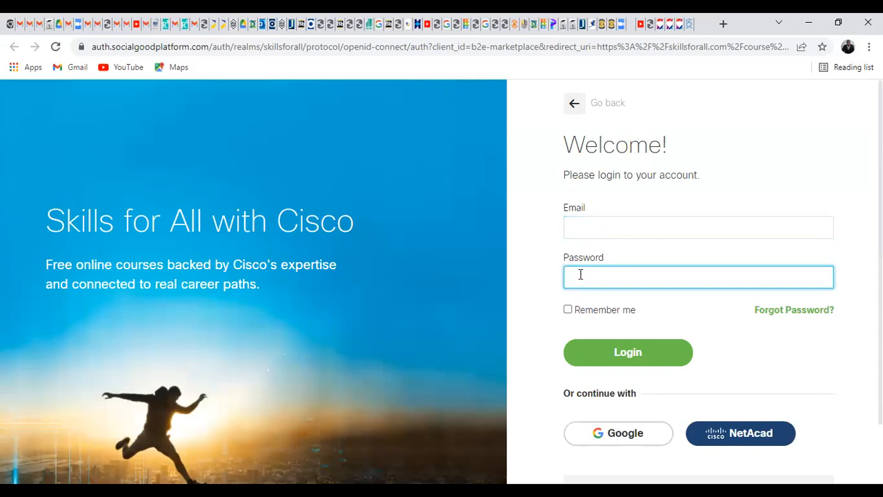
scroll(581, 273, "down", 1)
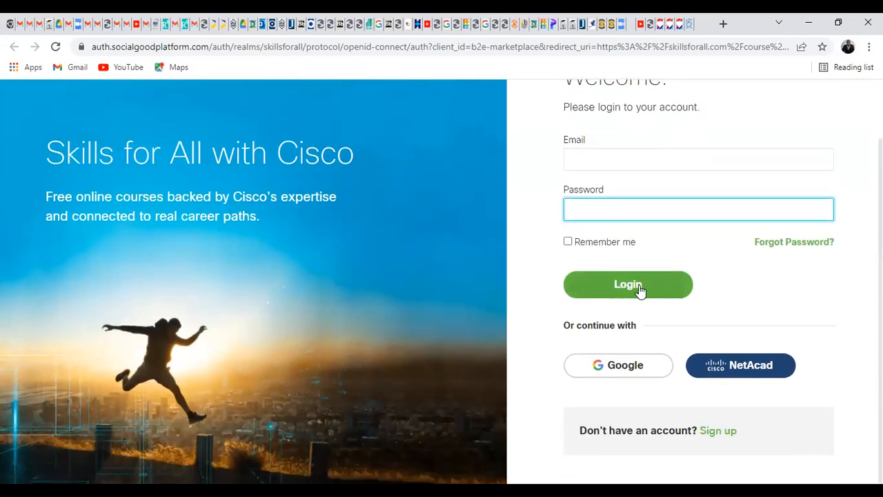
left_click(706, 433)
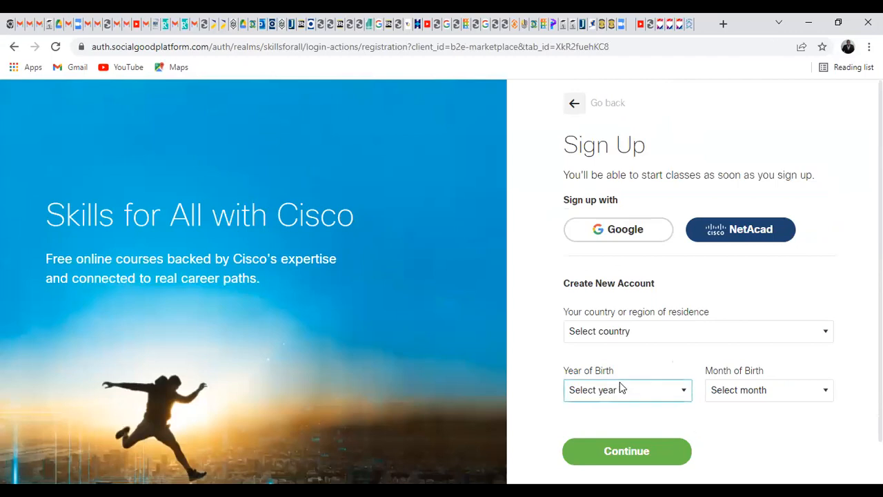
scroll(625, 375, "down", 1)
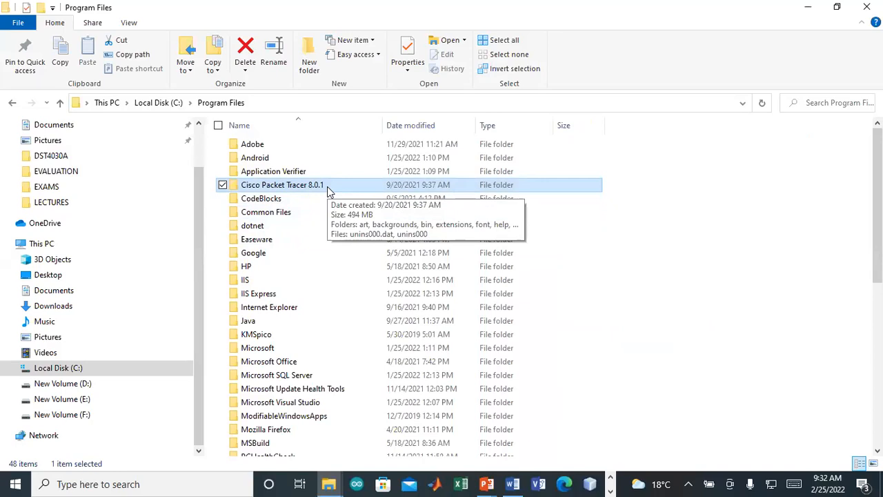
Step: Open the Cisco Packet Tracer 8.0.1 folder in C:\Program Files
double_click(327, 186)
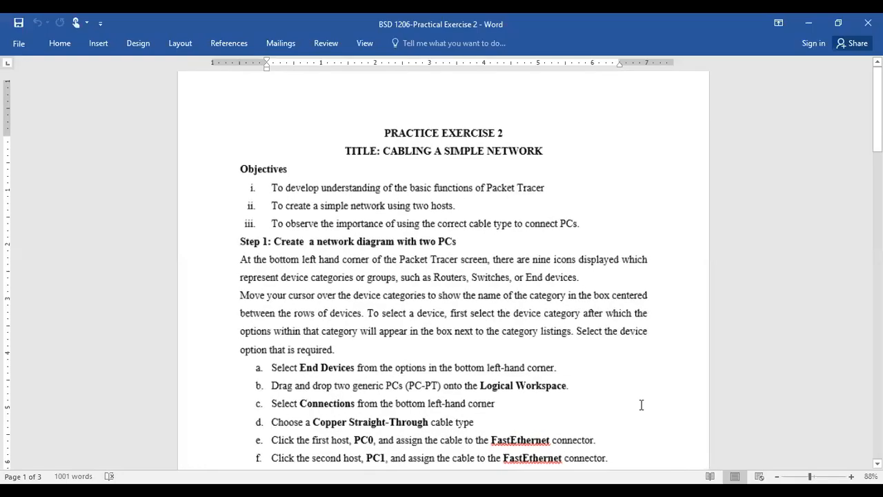
Step: Review the Practice Exercise 2 title and its objectives: Packet Tracer, two hosts, correct cable type
scroll(641, 405, "up", 5)
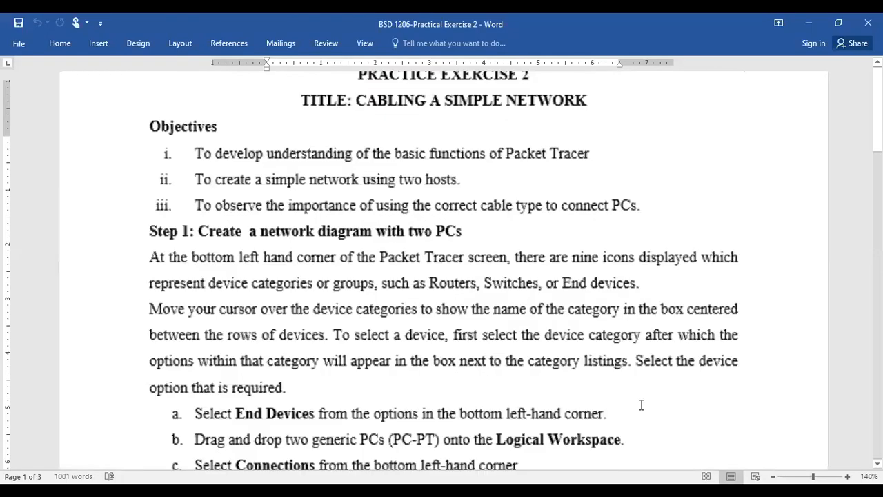
left_click(355, 128)
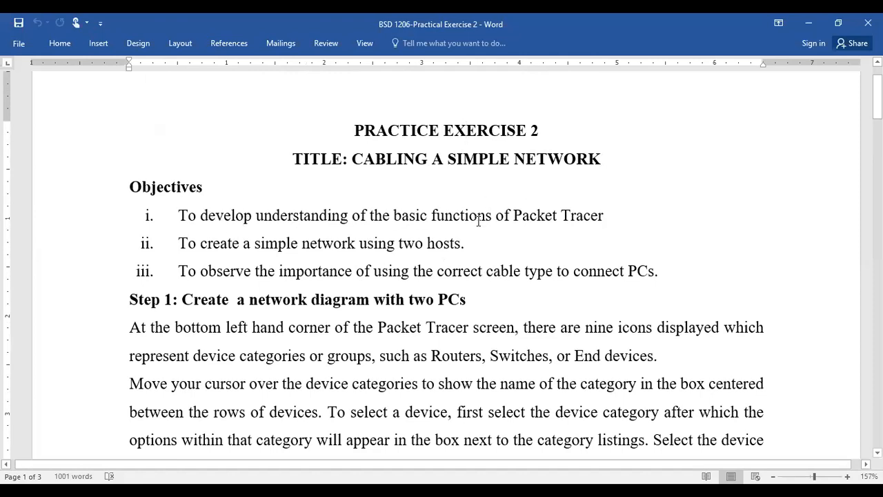
left_click(536, 215)
left_click(433, 243)
left_click(252, 274)
left_click(656, 269)
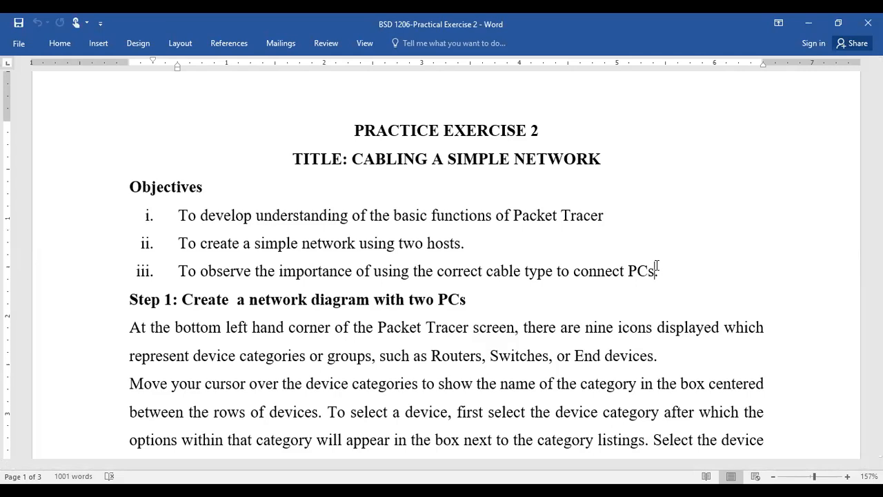
Step: Read Step 1 on device categories and End devices, then return to Packet Tracer
scroll(568, 264, "down", 3)
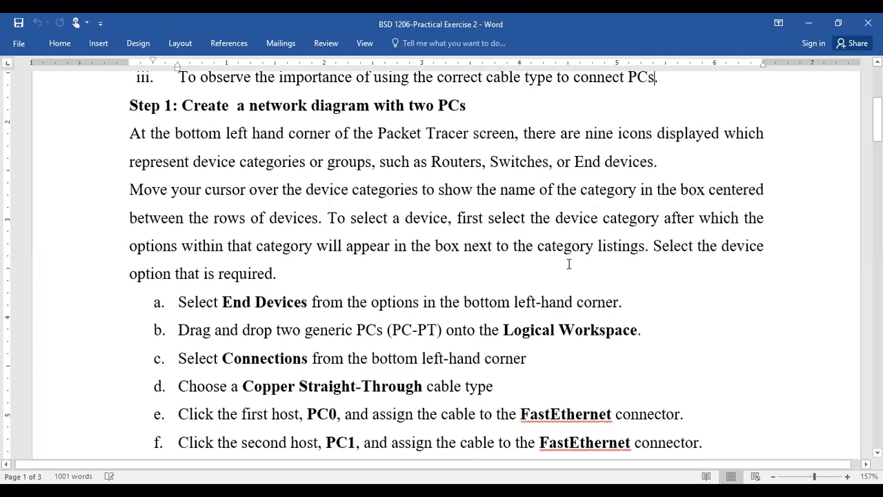
scroll(504, 243, "up", 1)
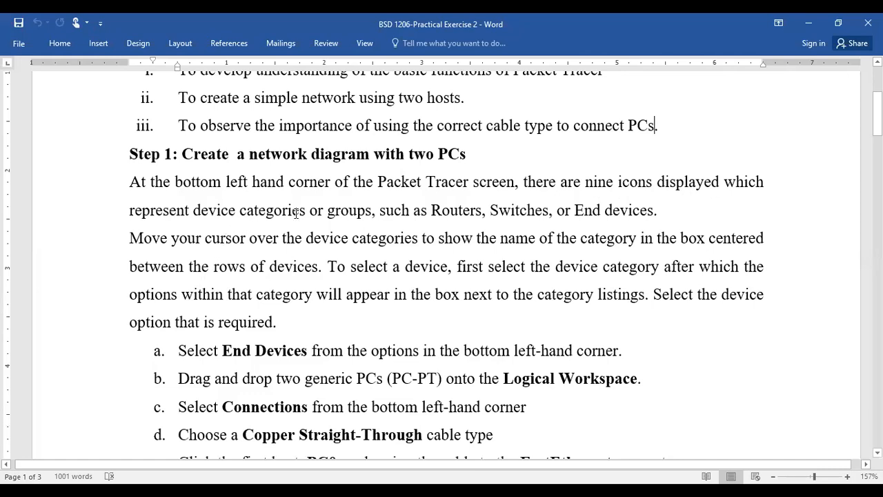
left_click(453, 214)
left_click(601, 209)
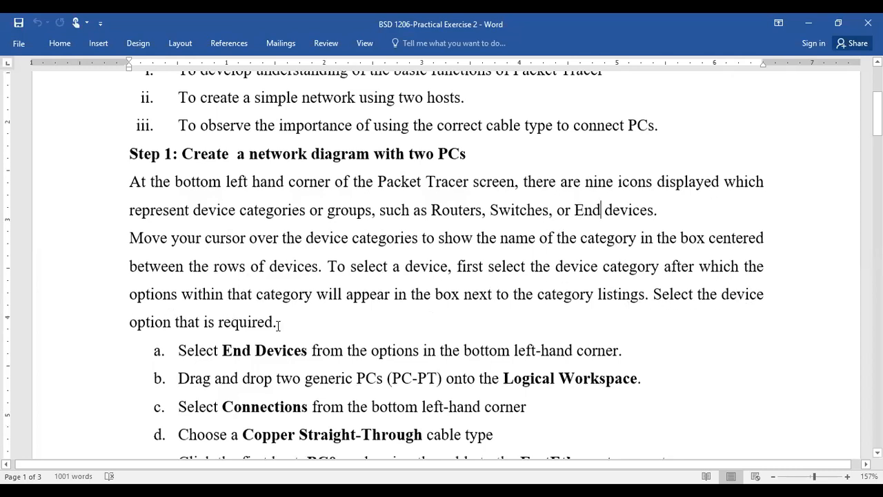
scroll(278, 324, "down", 3)
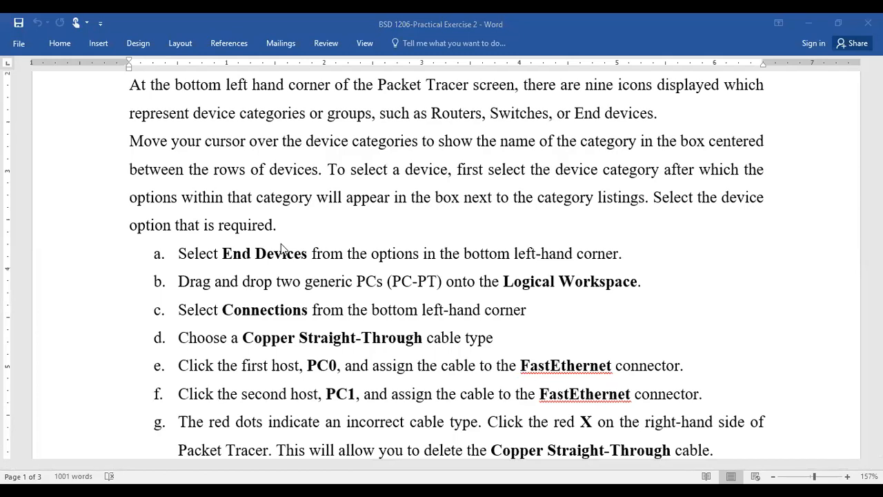
key("alt+Tab")
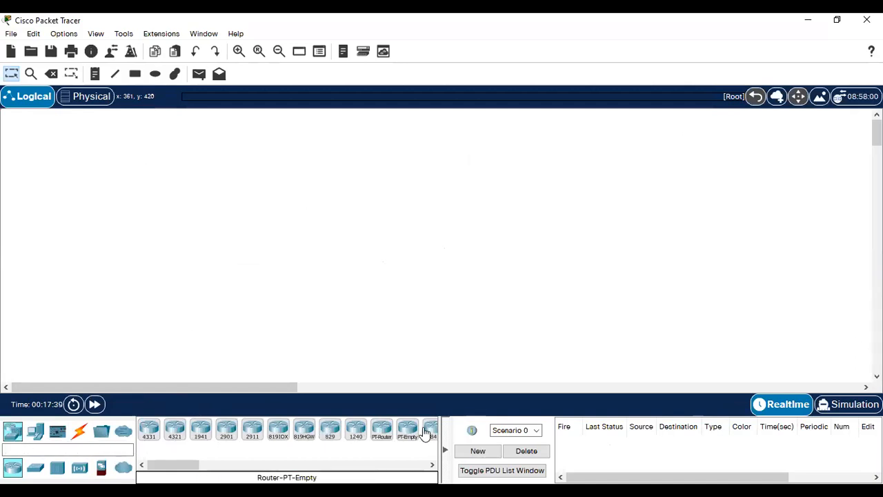
Step: Browse the Network Devices router models such as the 4321, then show the End Devices list
left_click(17, 436)
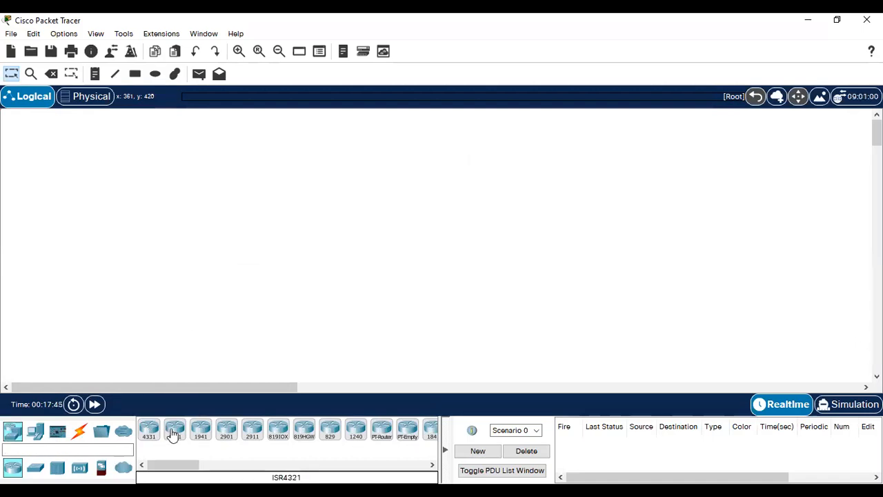
left_click_drag(174, 434, 210, 433)
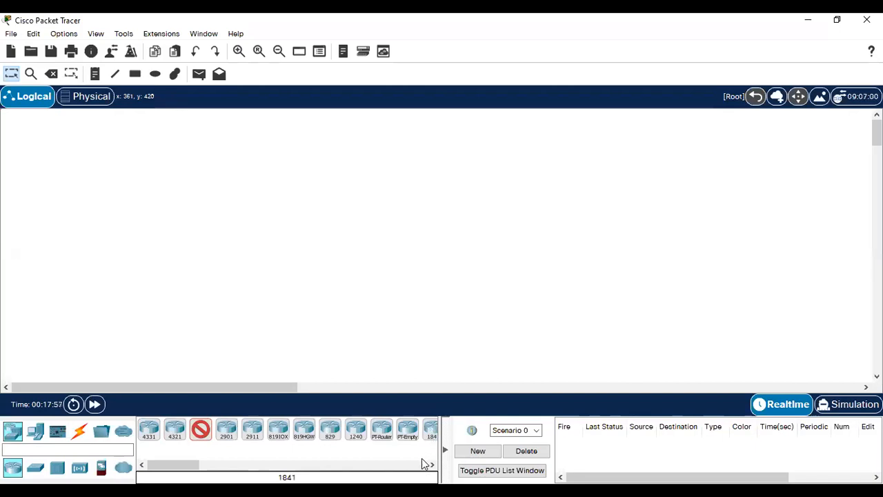
left_click_drag(192, 466, 168, 468)
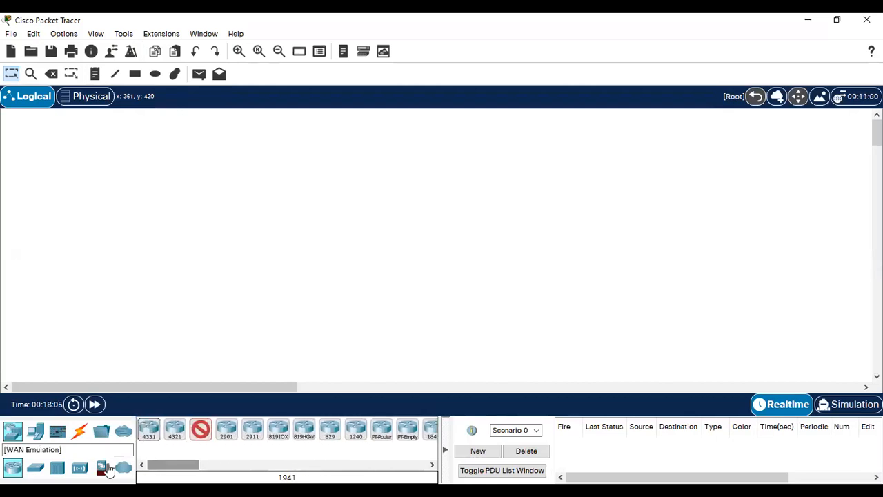
left_click(36, 432)
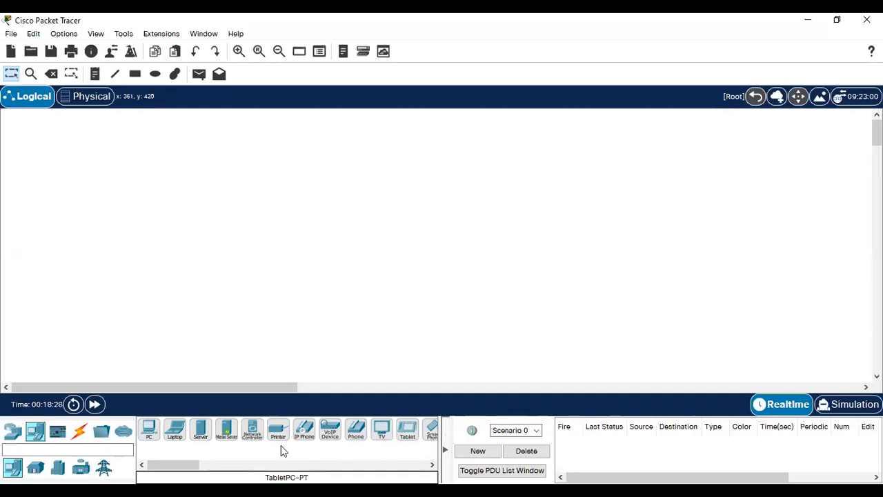
Step: Browse Components and the cable types, ending on the Miscellaneous list with 1841, 2621XM, 2811 routers
left_click_drag(189, 466, 217, 466)
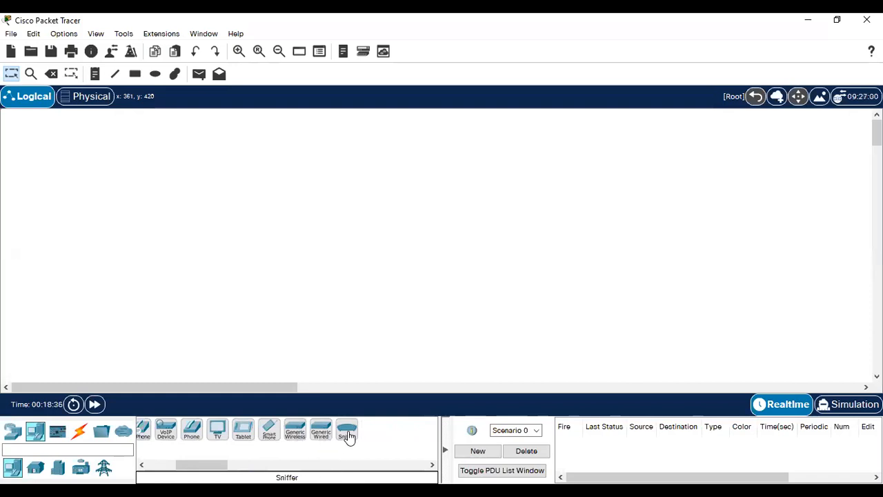
left_click_drag(223, 467, 166, 468)
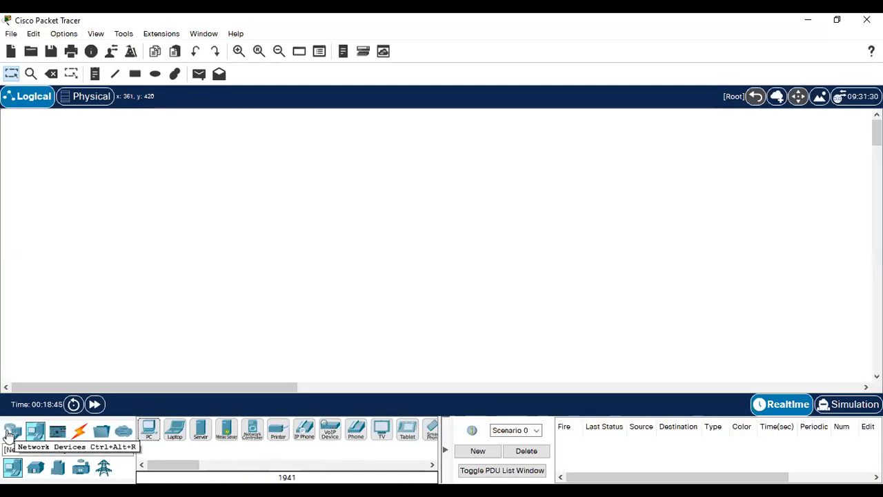
left_click(57, 432)
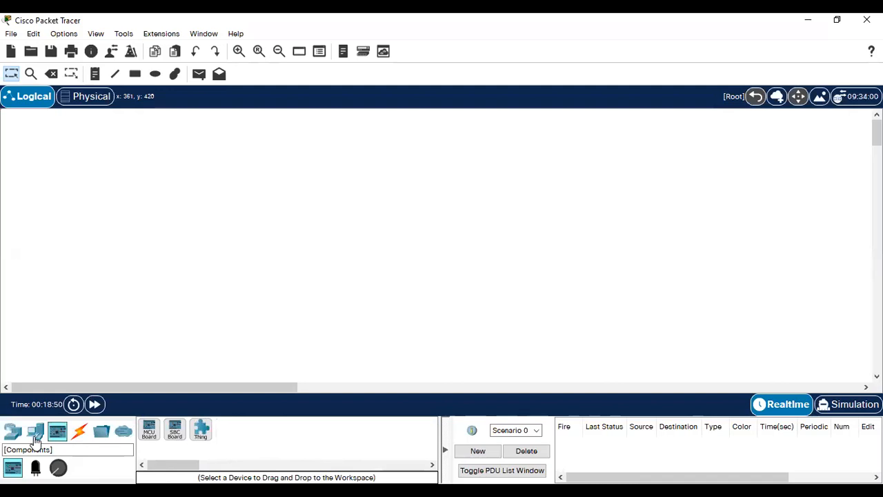
left_click(80, 433)
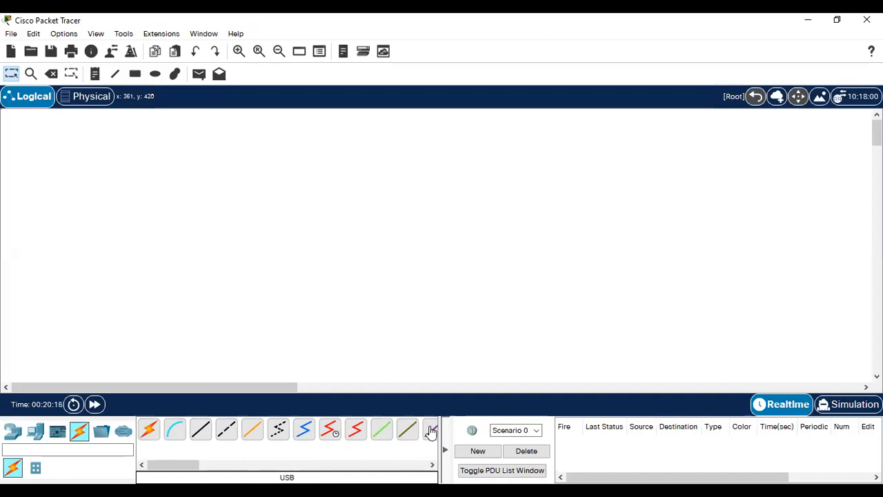
left_click(432, 465)
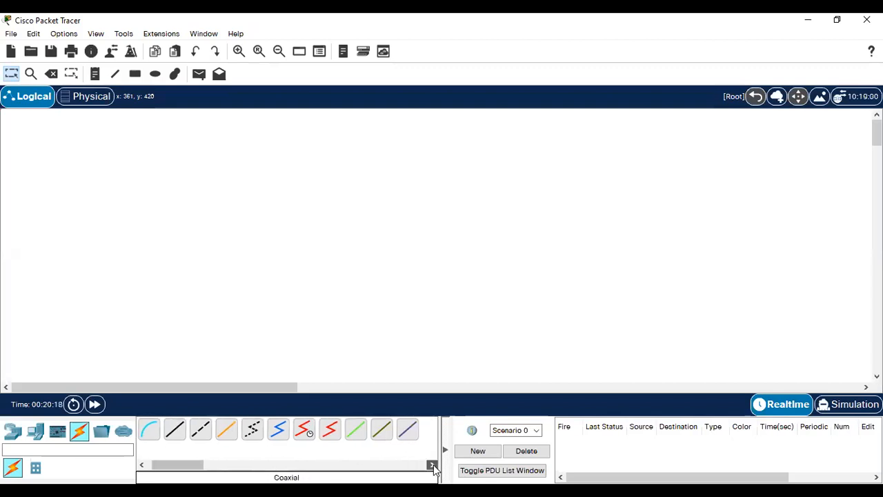
left_click(432, 465)
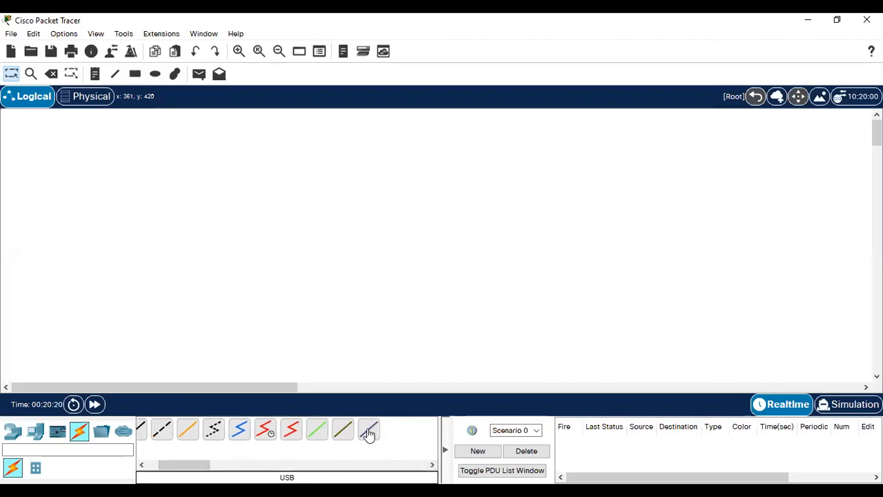
left_click(101, 432)
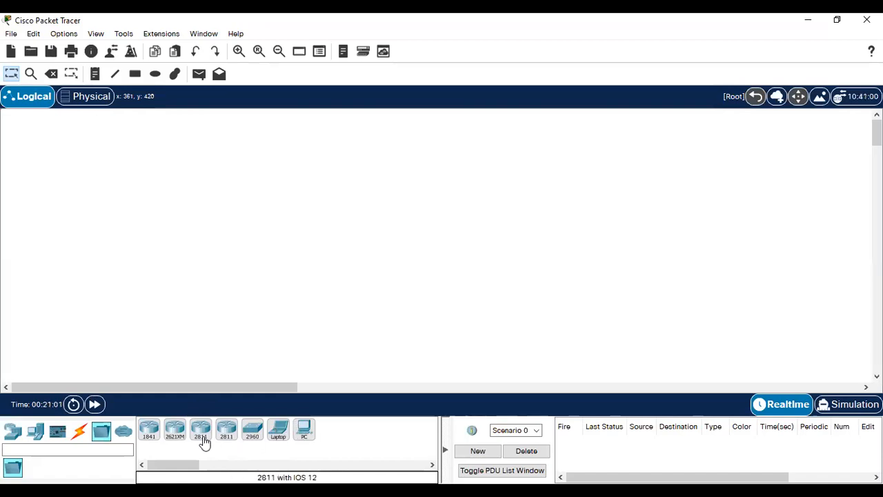
Step: Place a 2811 router as Router0 on the upper middle of the workspace
left_click_drag(199, 435, 305, 207)
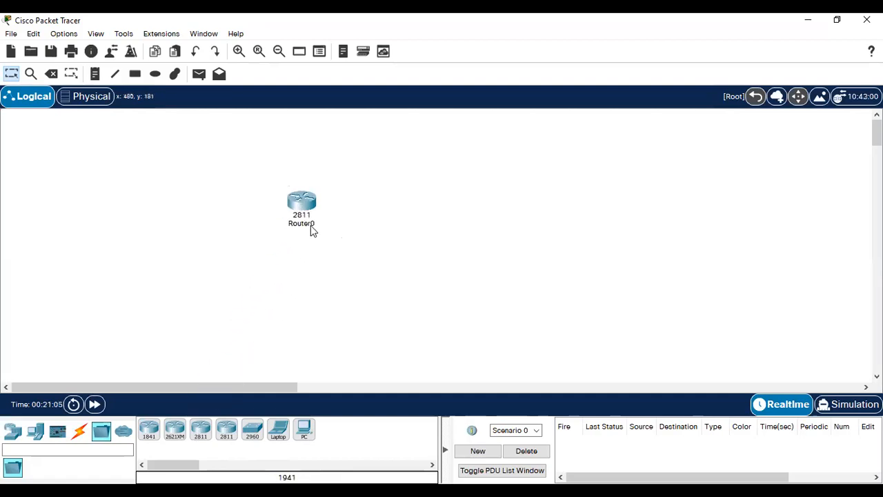
mouse_move(310, 230)
left_click(309, 211)
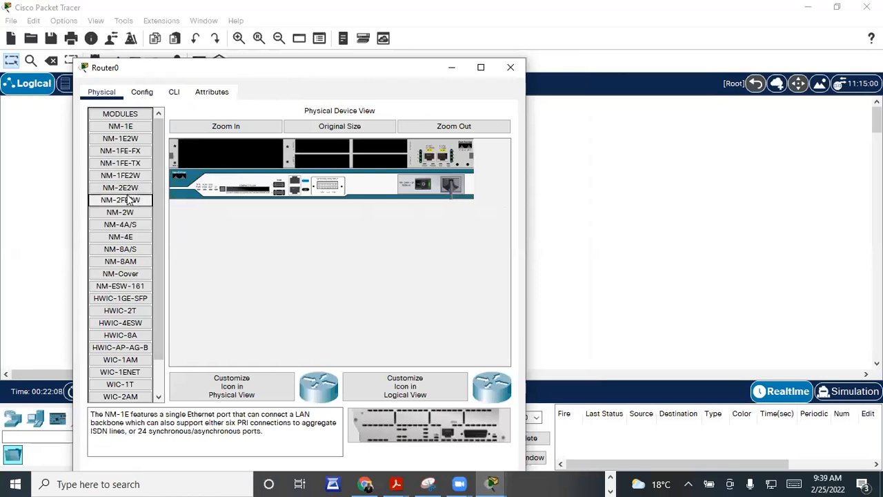
left_click_drag(148, 70, 131, 104)
left_click(491, 101)
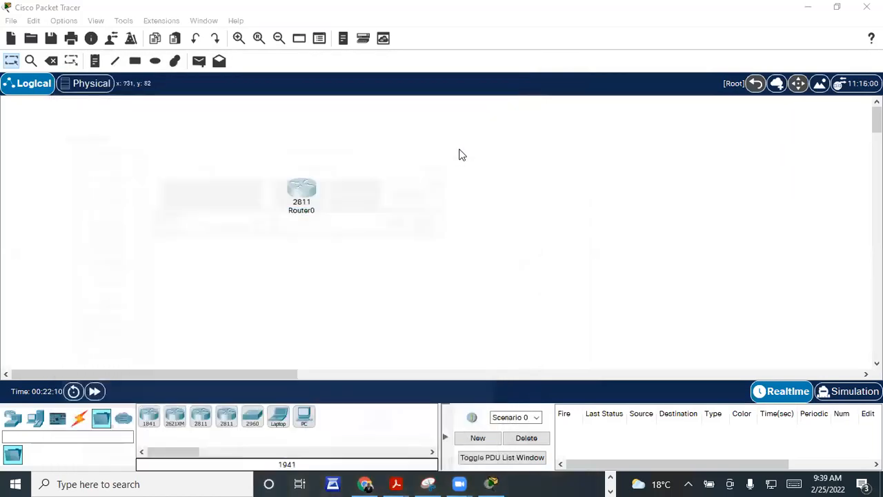
left_click(308, 190)
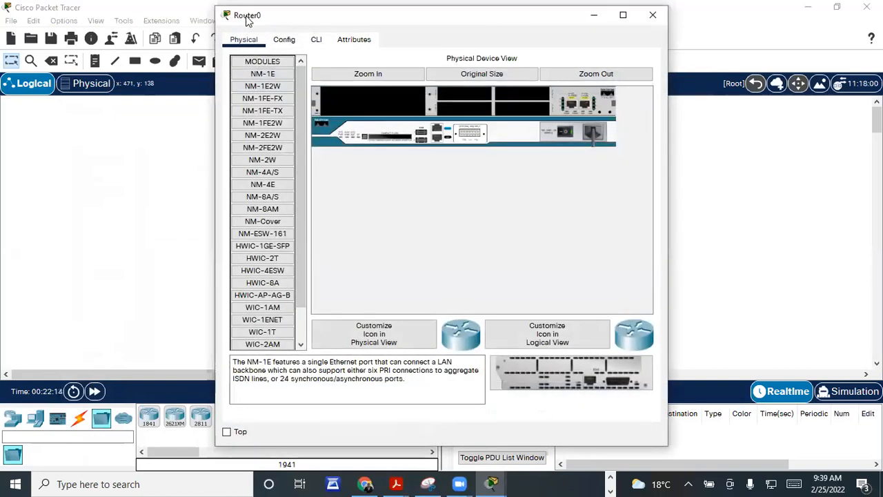
left_click_drag(247, 20, 160, 110)
left_click(566, 106)
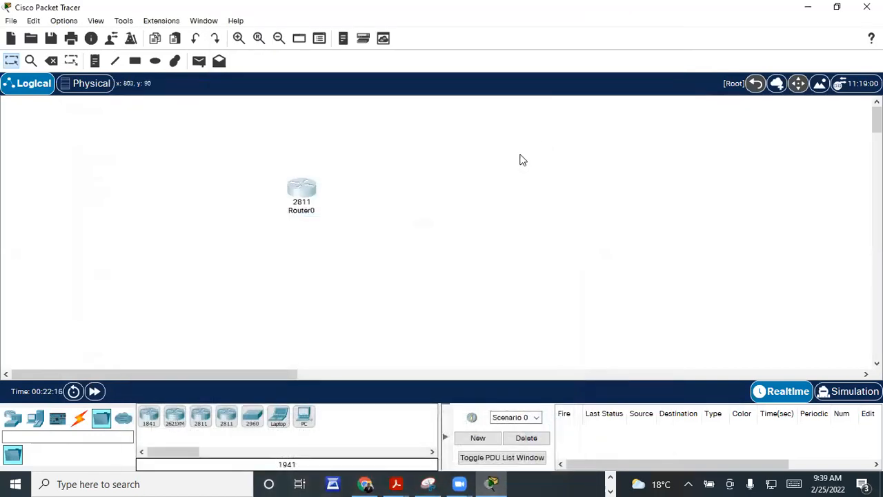
Step: Delete Router0 from the workspace and confirm the deletion
key("Delete")
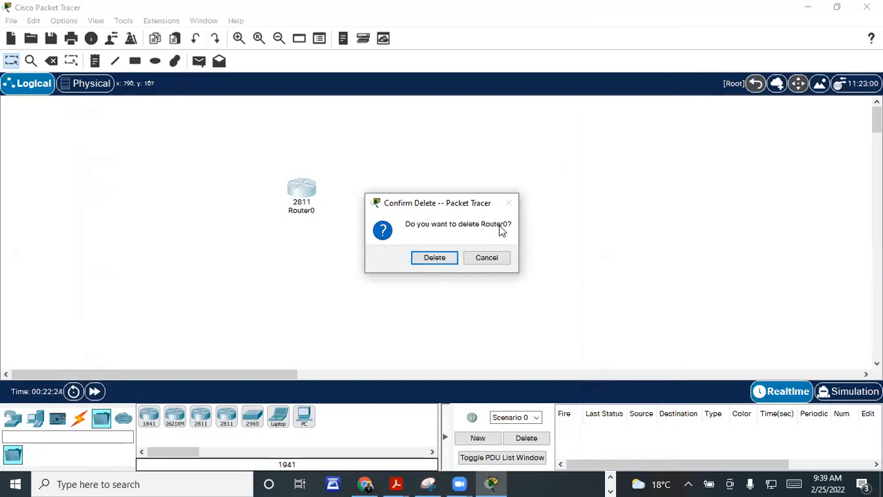
left_click(444, 257)
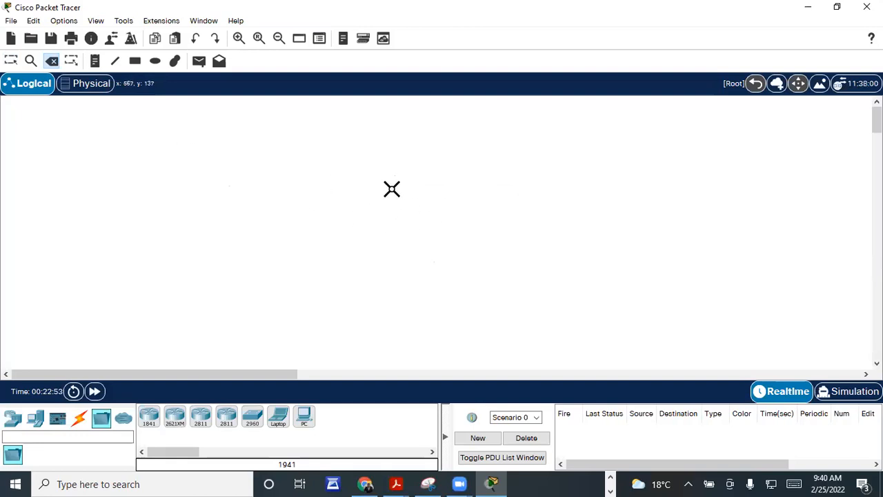
Step: Toggle delete mode on and off, ending in normal selection mode
key("Escape")
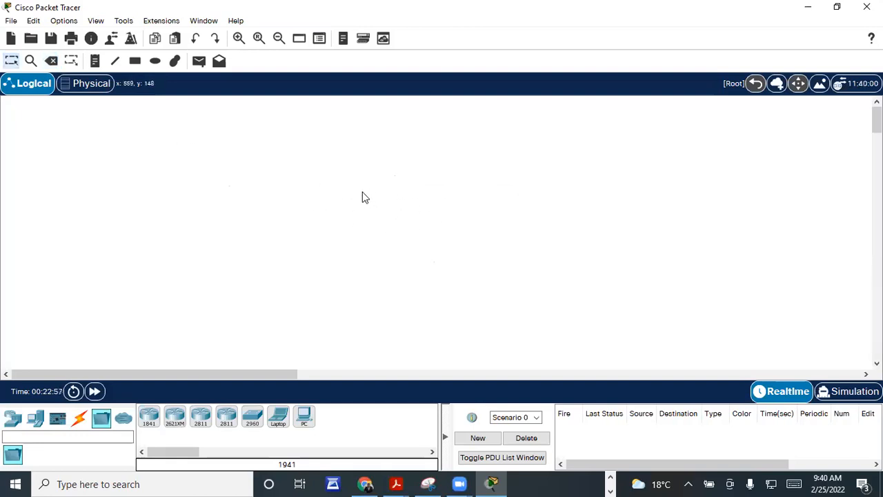
key("Delete")
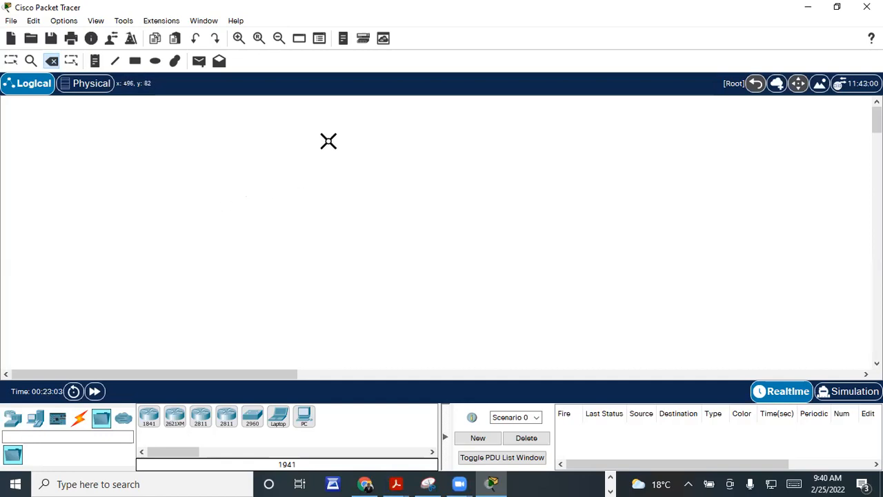
key("Escape")
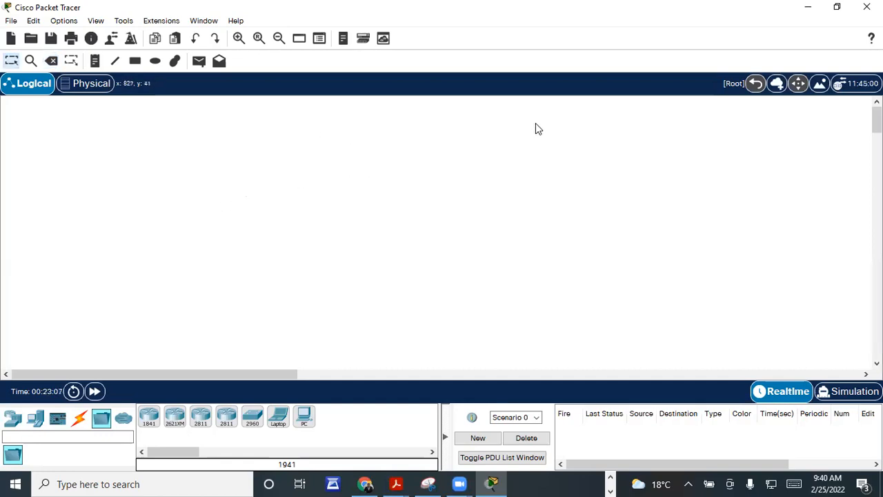
Step: Browse the Multiuser, Miscellaneous and Components categories, ending on the End Devices list
left_click(124, 418)
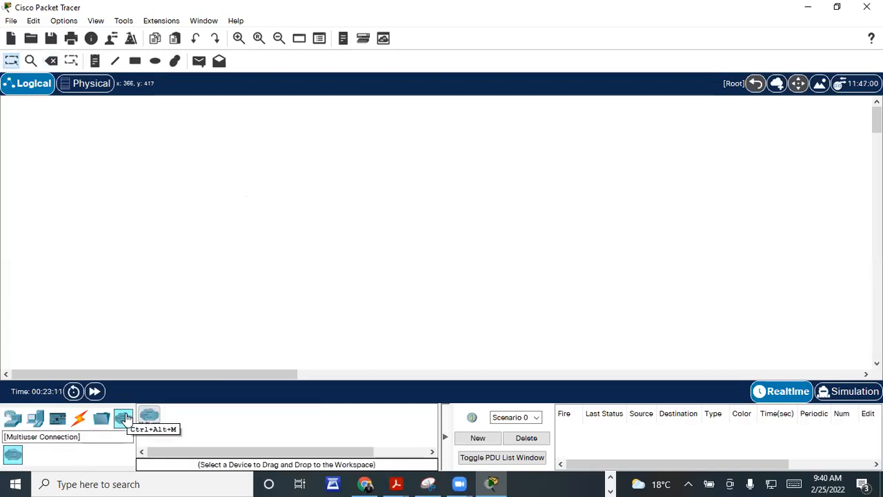
left_click(156, 423)
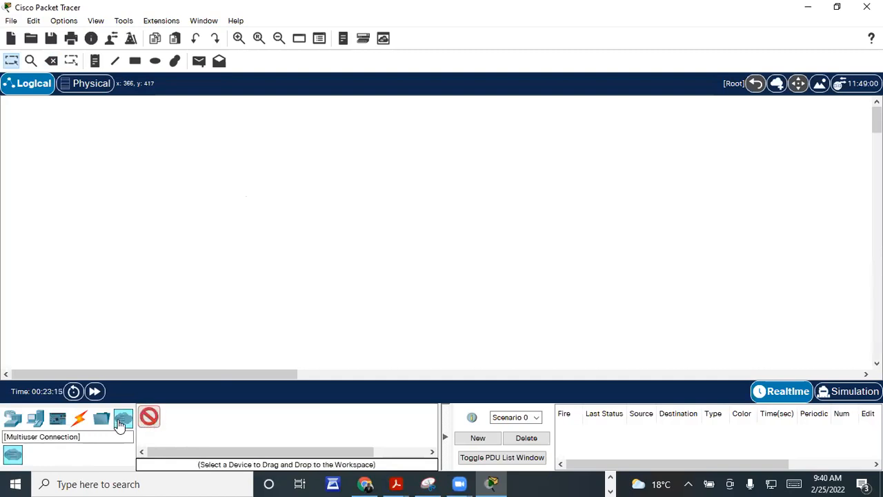
left_click(101, 420)
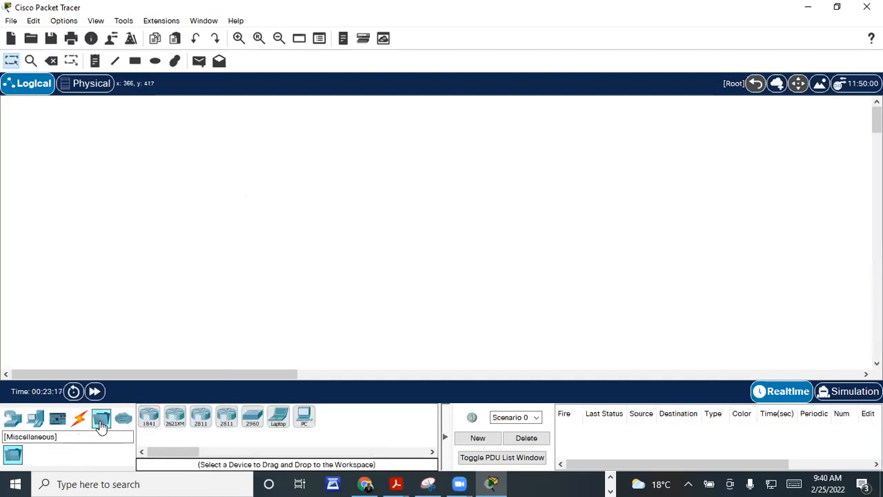
left_click(58, 419)
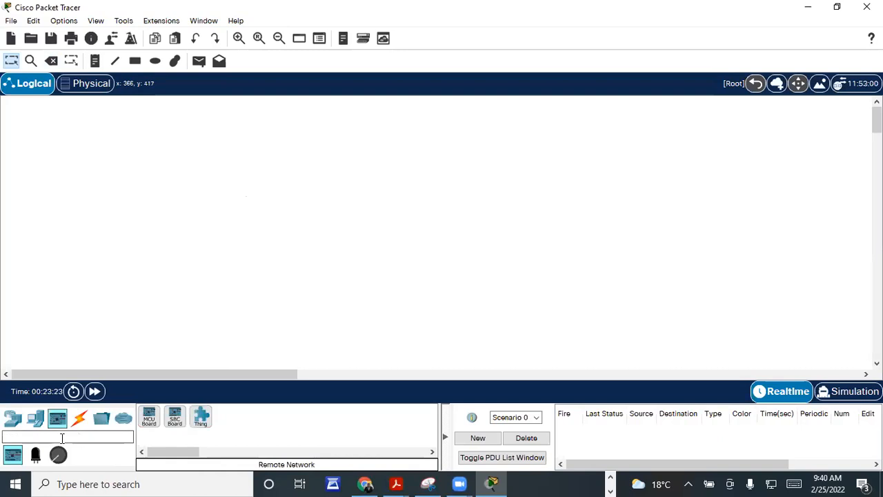
left_click(36, 423)
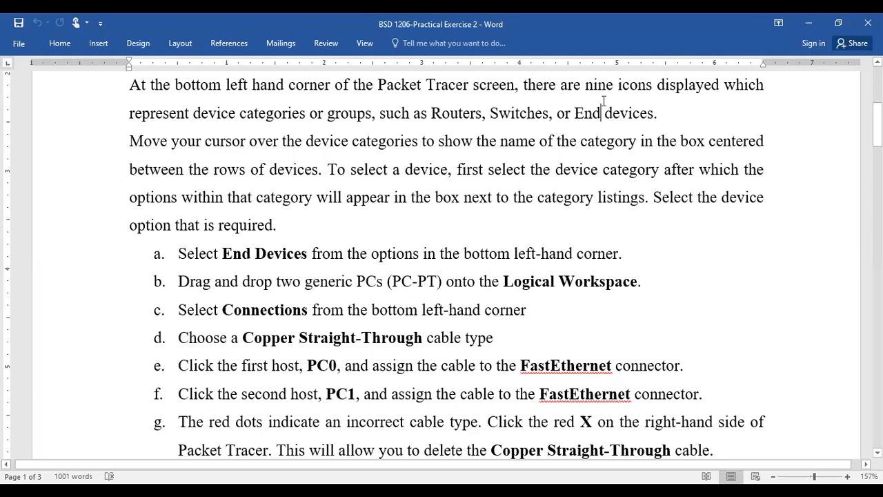
key("alt+Tab")
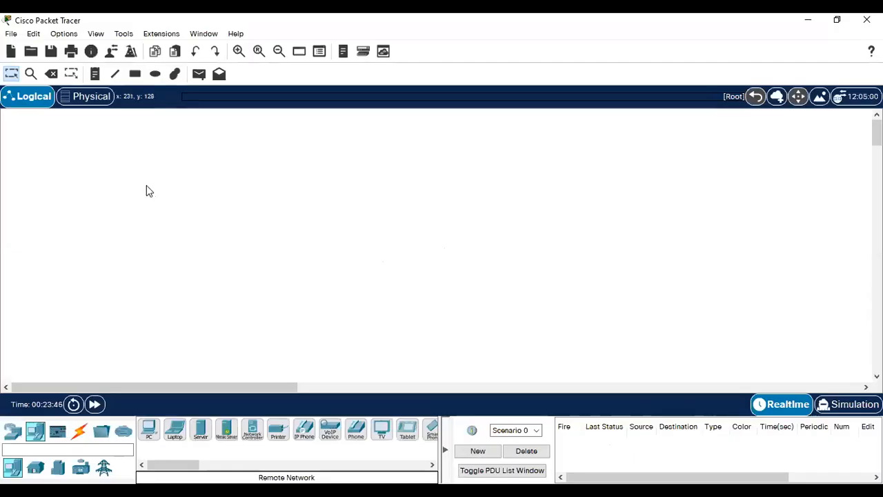
Step: Leave the Home City physical map and switch to the empty Logical workspace
left_click(92, 98)
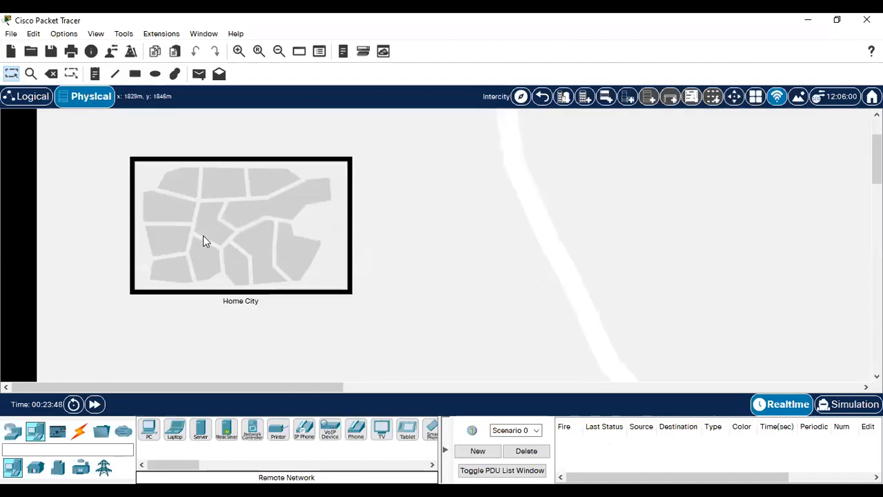
scroll(197, 232, "down", 5)
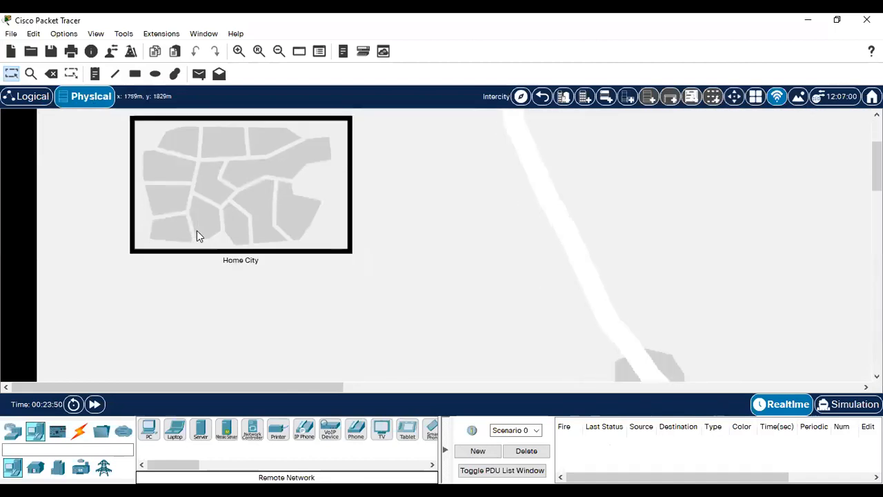
scroll(194, 237, "up", 3)
scroll(194, 238, "down", 2)
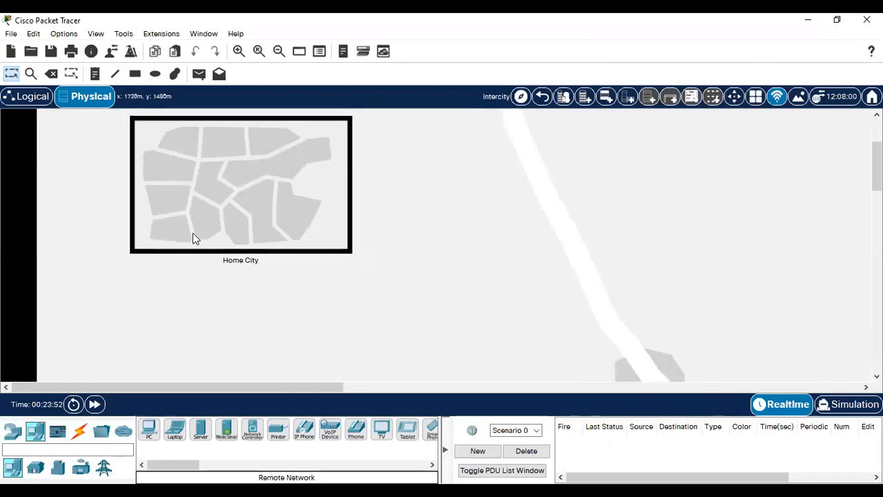
scroll(194, 237, "up", 2)
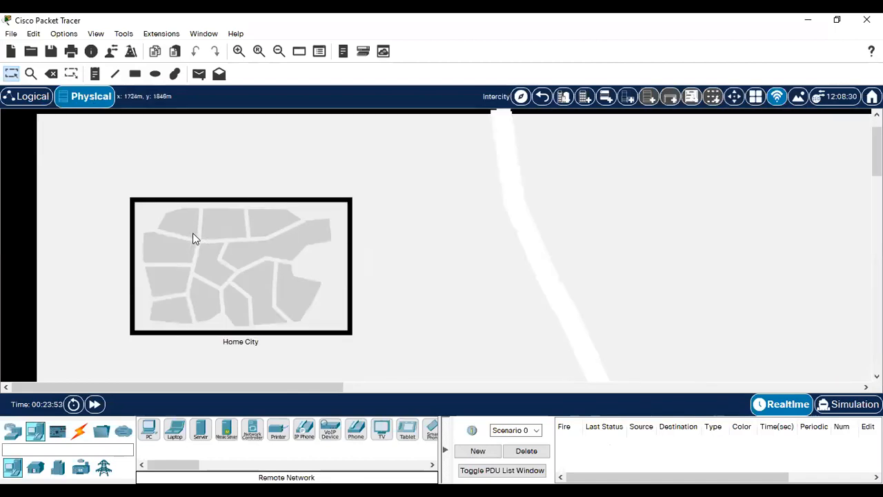
left_click(31, 99)
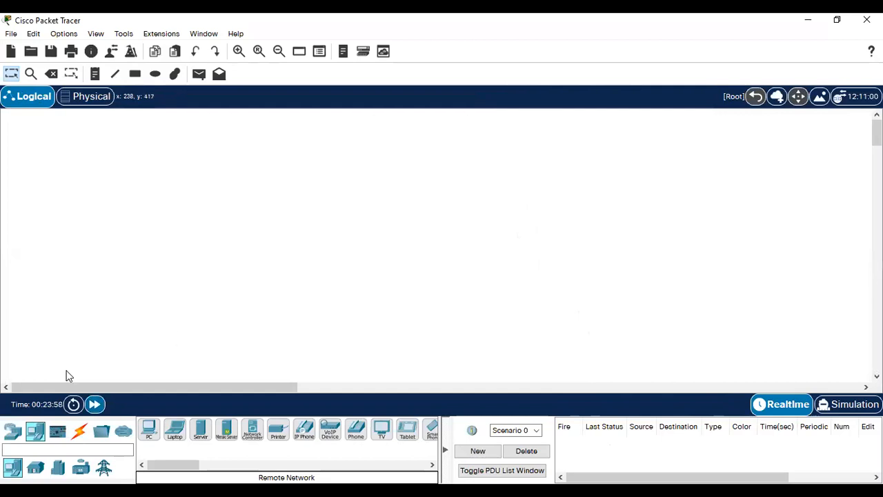
Step: Drag a generic PC-PT from End Devices onto the canvas as PC0
left_click(13, 433)
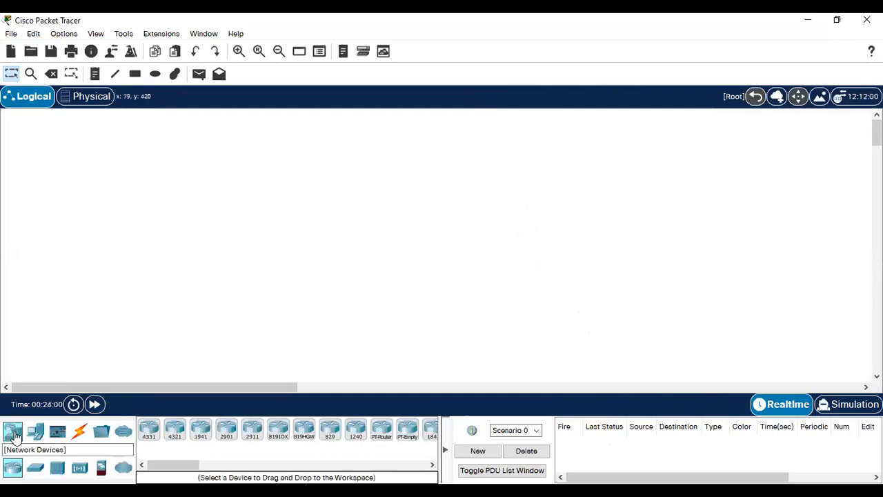
left_click(37, 435)
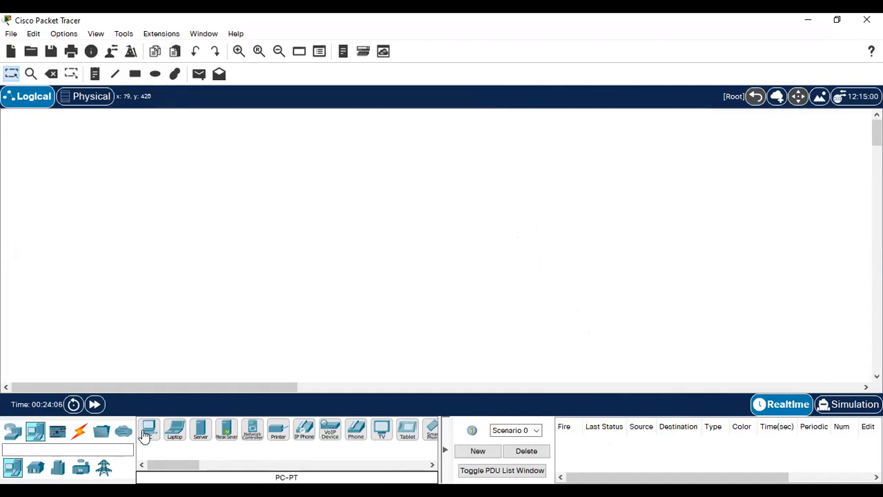
left_click_drag(146, 434, 265, 192)
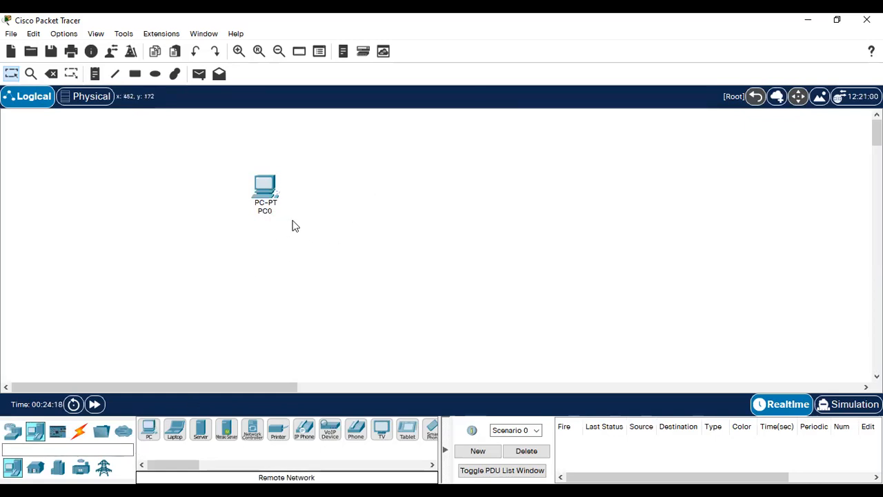
left_click(262, 187)
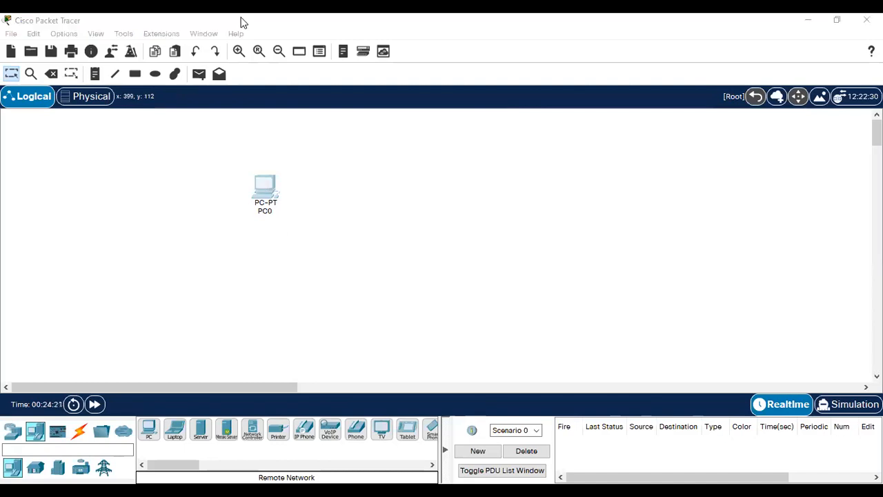
left_click(528, 147)
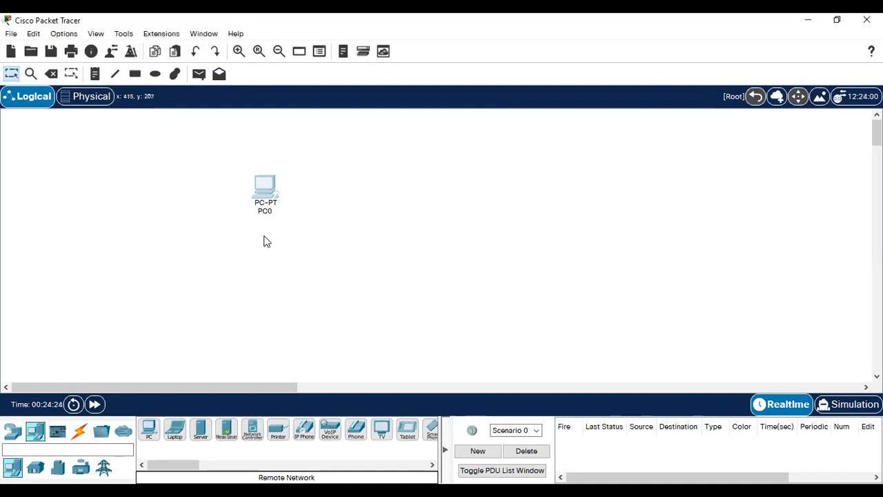
left_click(268, 187)
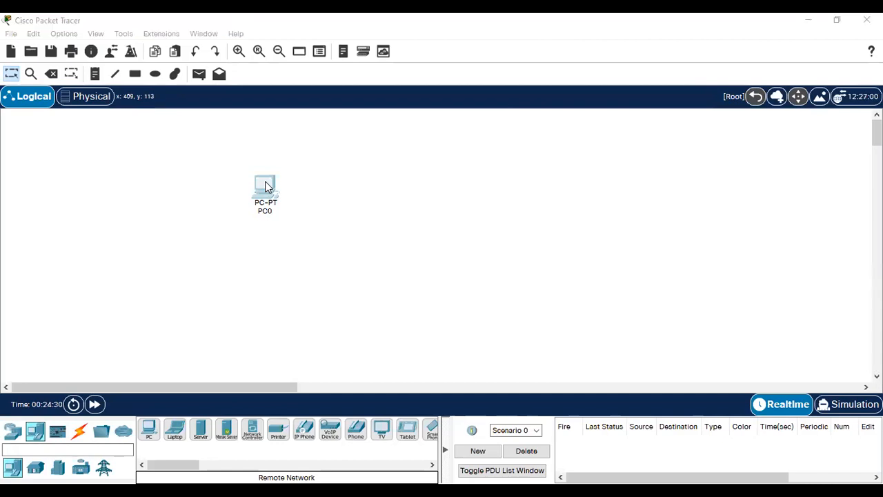
left_click(347, 231)
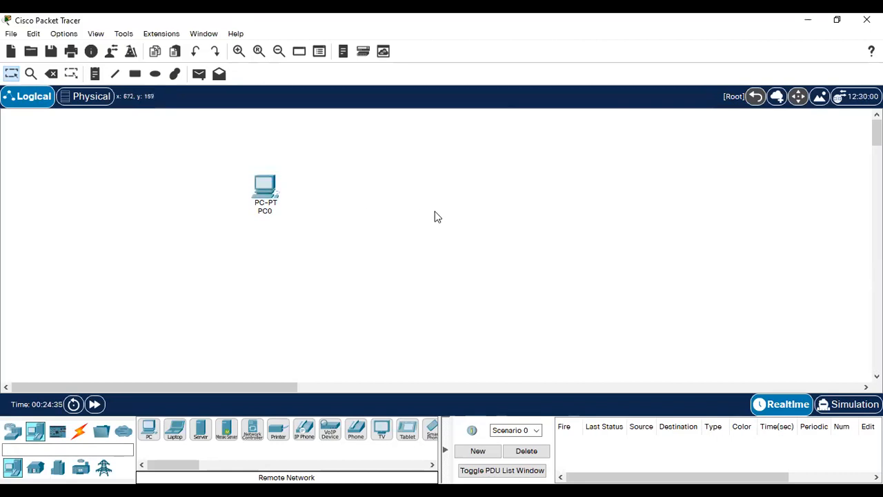
Step: Paste a copy of PC0 and move it to the right of PC0
key("ctrl+v")
left_click_drag(252, 161, 530, 193)
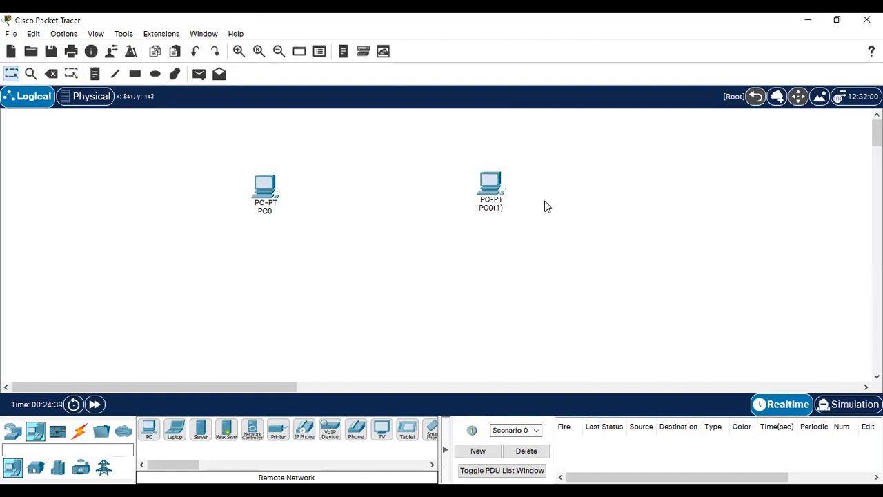
left_click(491, 188)
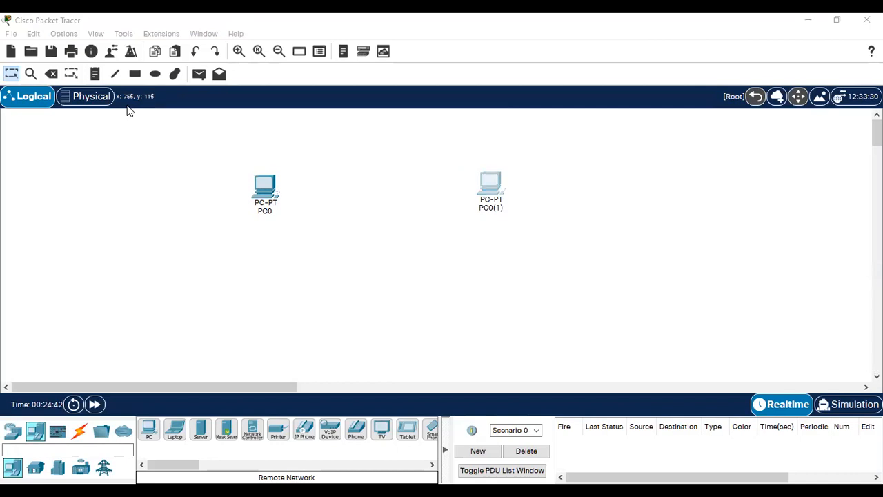
Step: Delete the copy PC0(1) and place a new PC-PT, PC1, right of PC0
left_click(496, 197)
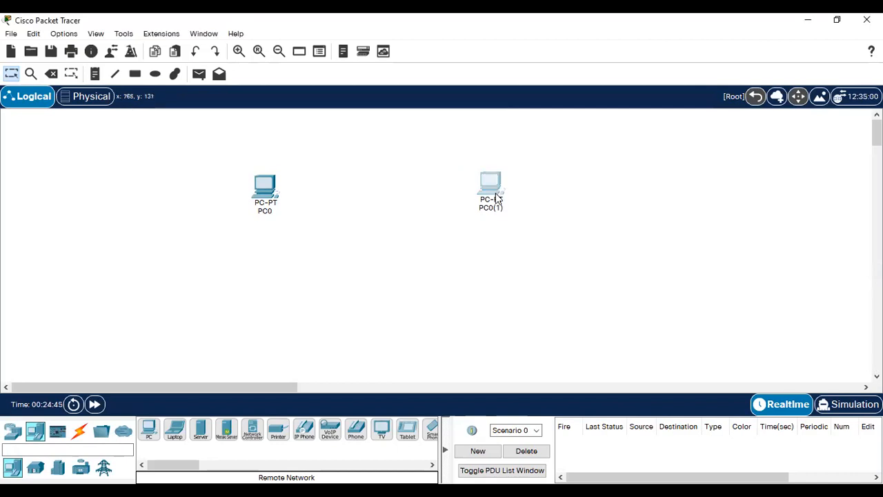
key("Delete")
left_click(435, 269)
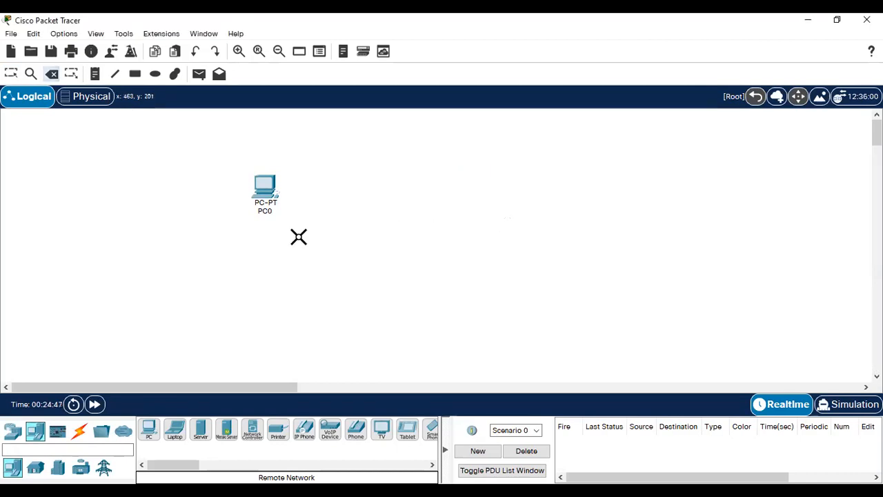
key("Escape")
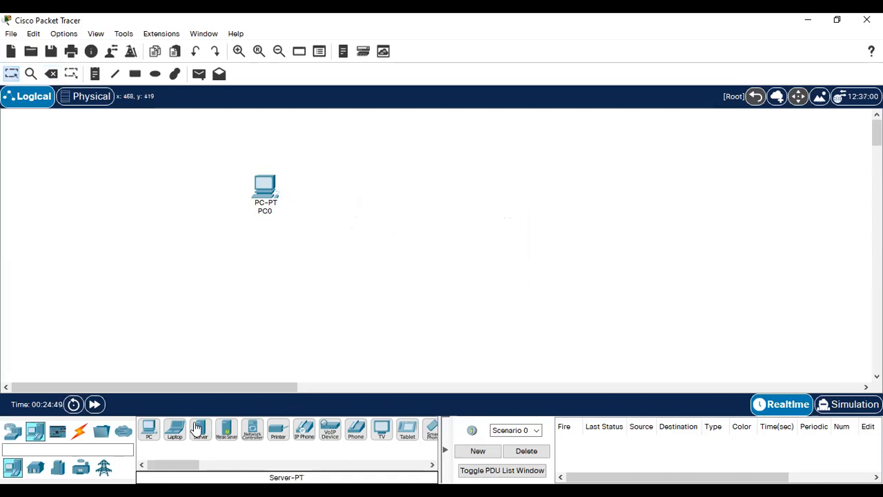
left_click_drag(149, 429, 486, 194)
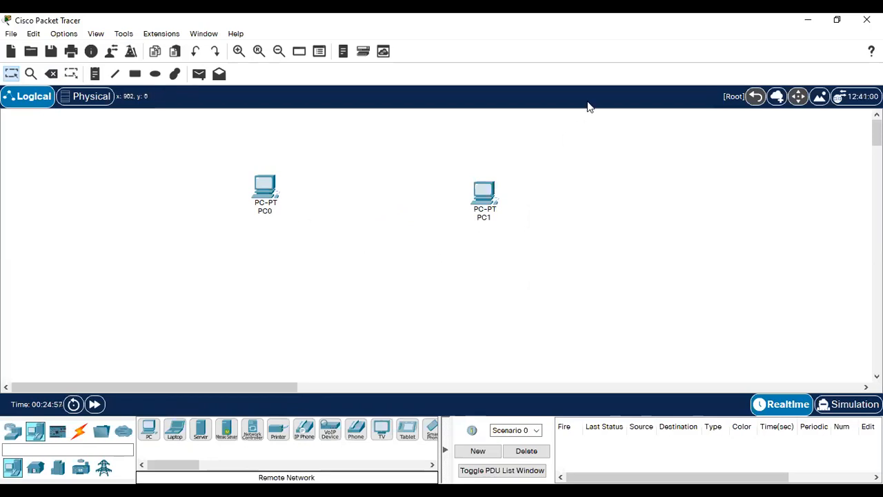
key("alt+Tab")
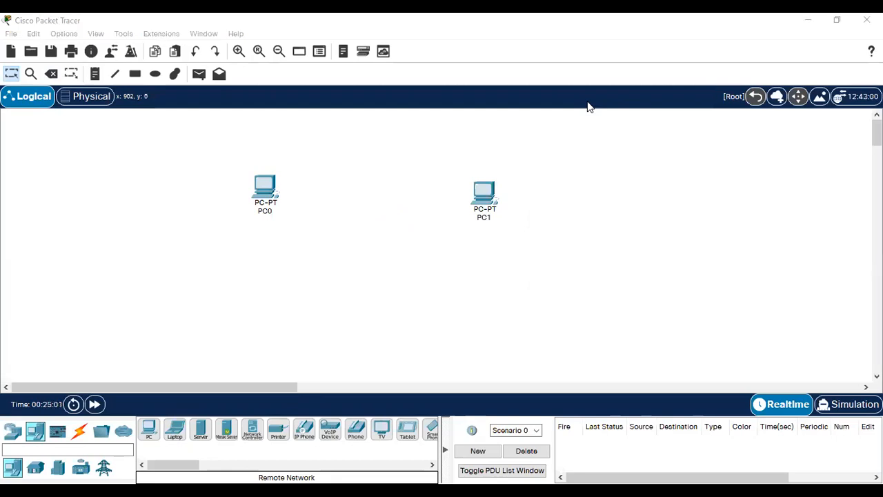
key("alt+Tab")
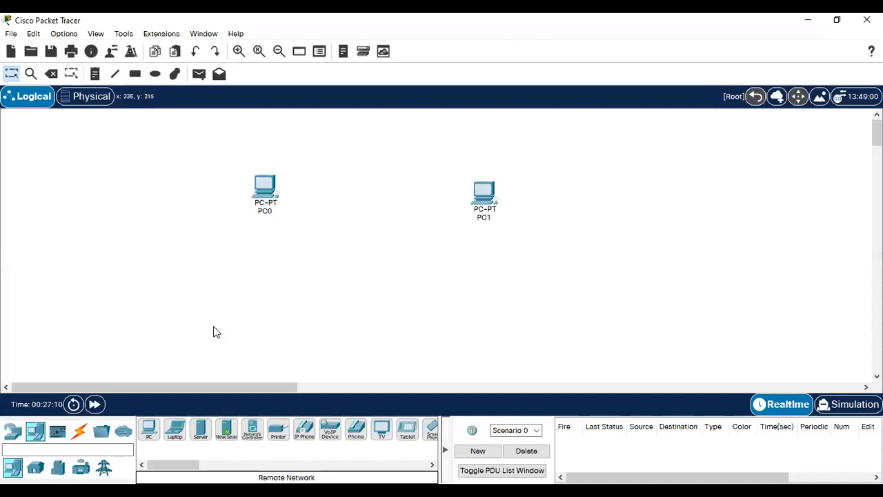
Step: Cable PC0's FastEthernet0 to PC1's FastEthernet0 with a Copper Straight-Through cable
left_click(78, 436)
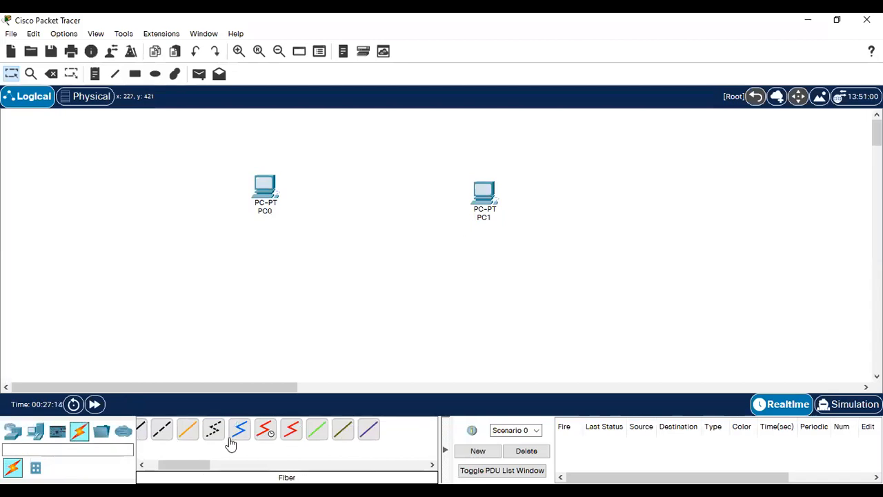
left_click_drag(188, 464, 178, 466)
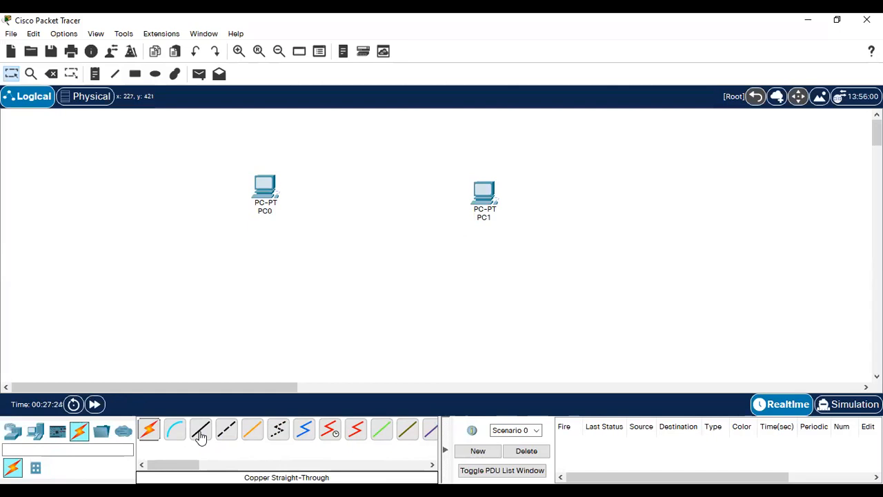
left_click(200, 436)
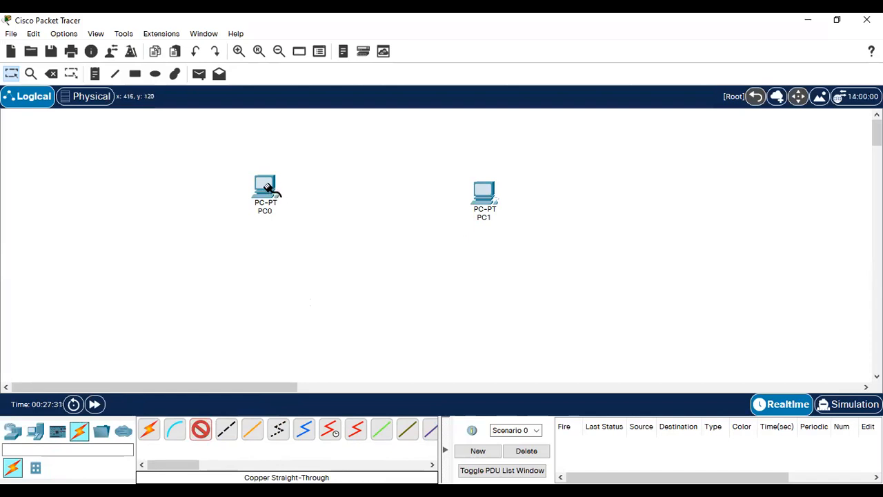
mouse_move(269, 189)
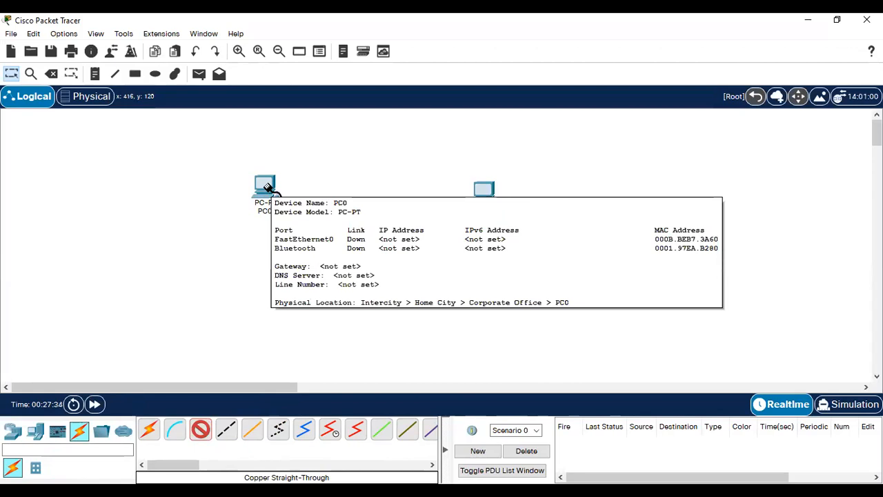
left_click(267, 187)
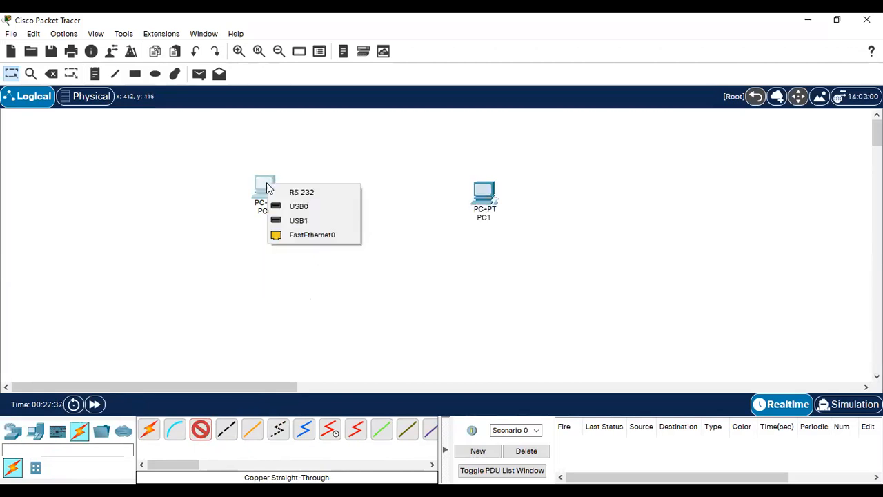
left_click(310, 237)
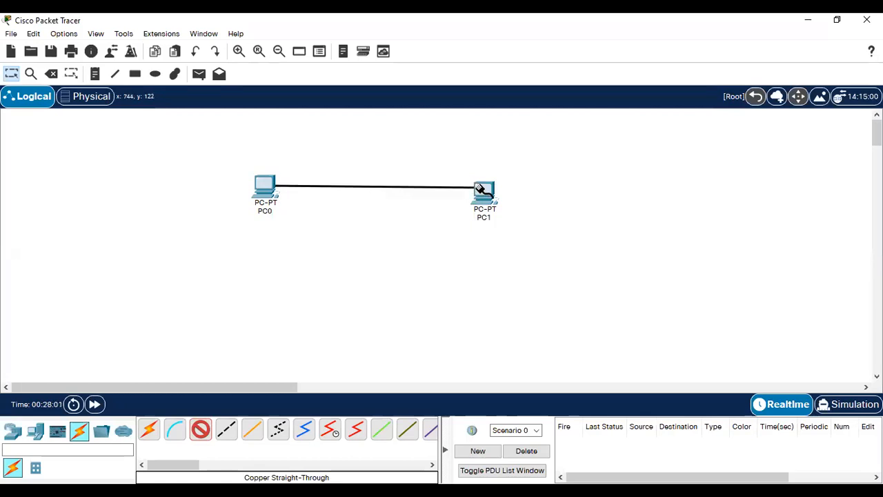
mouse_move(482, 190)
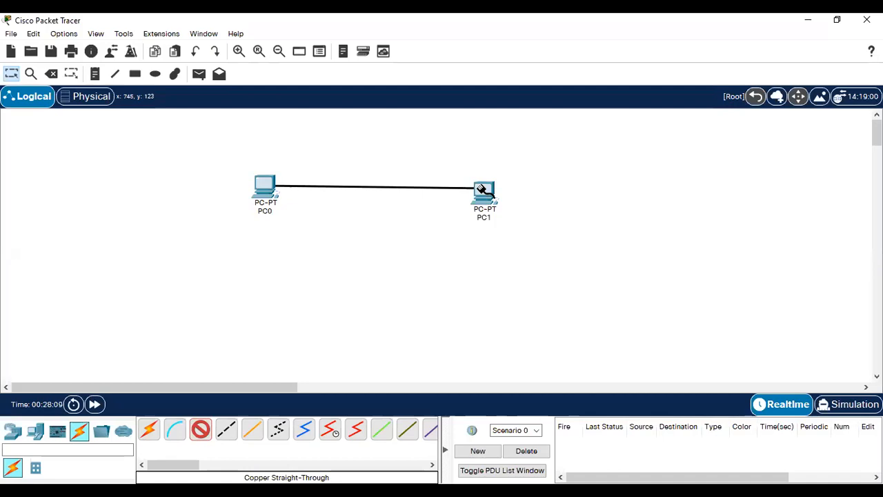
left_click(483, 190)
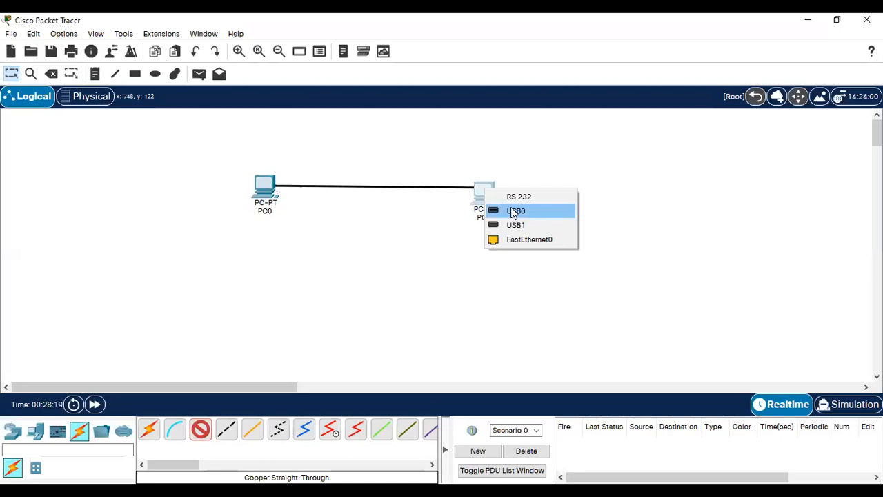
left_click(529, 240)
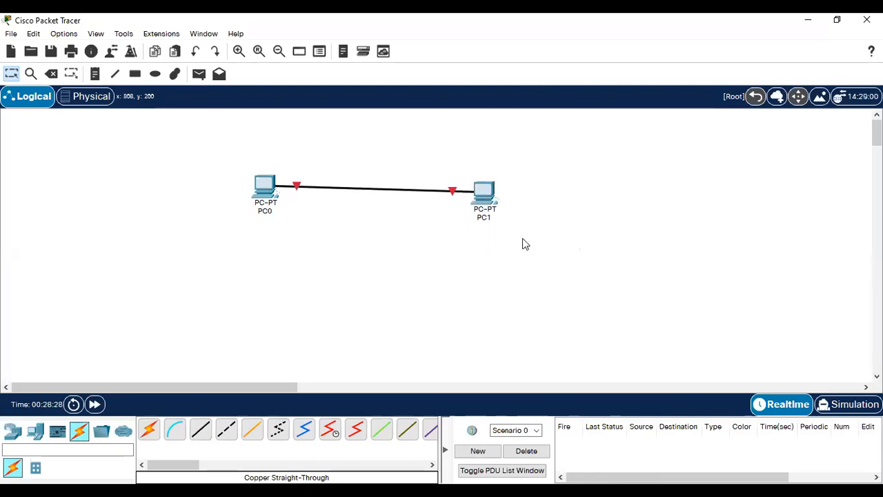
Step: Nudge PC1 slightly upward so the link from PC0 runs level
left_click_drag(488, 194, 491, 187)
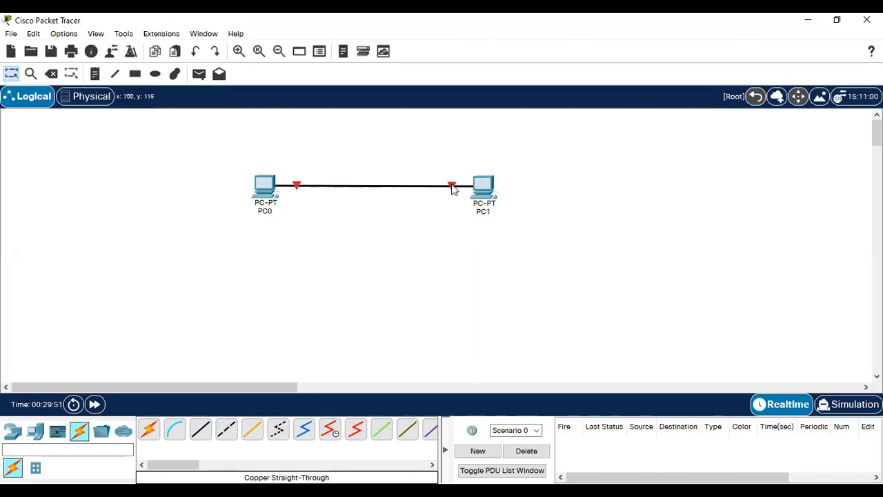
mouse_move(453, 188)
left_click(452, 185)
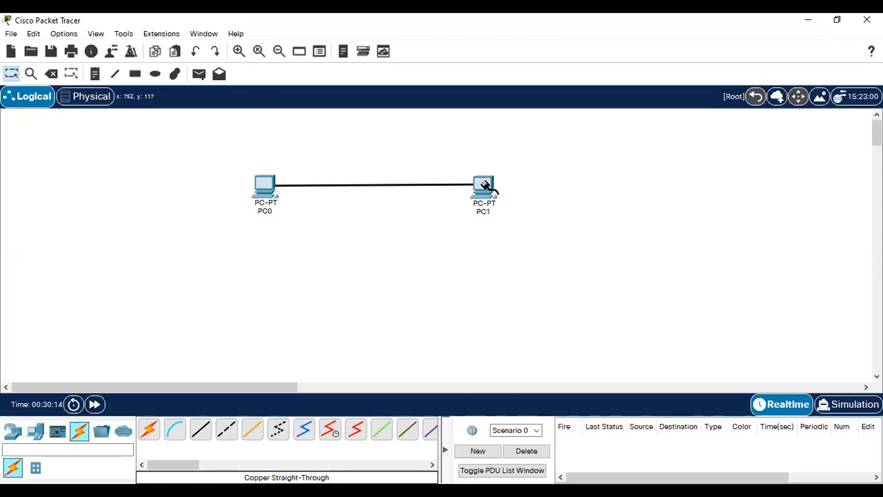
left_click(485, 187)
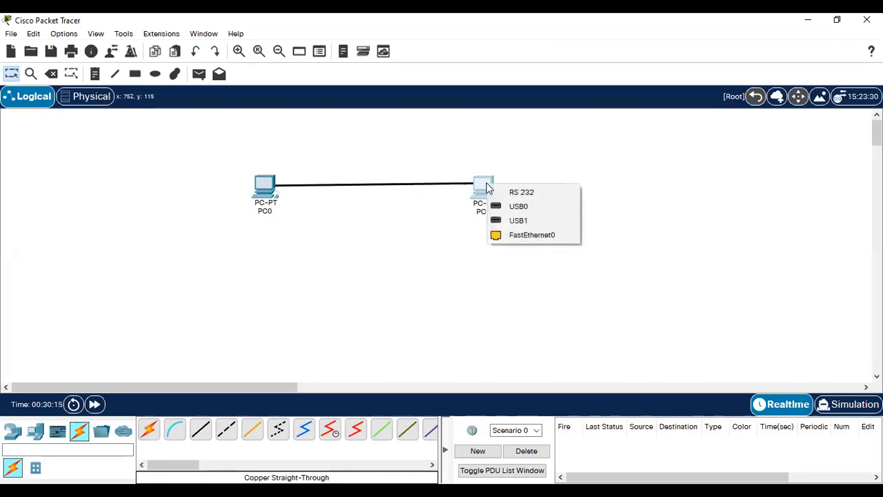
left_click(525, 236)
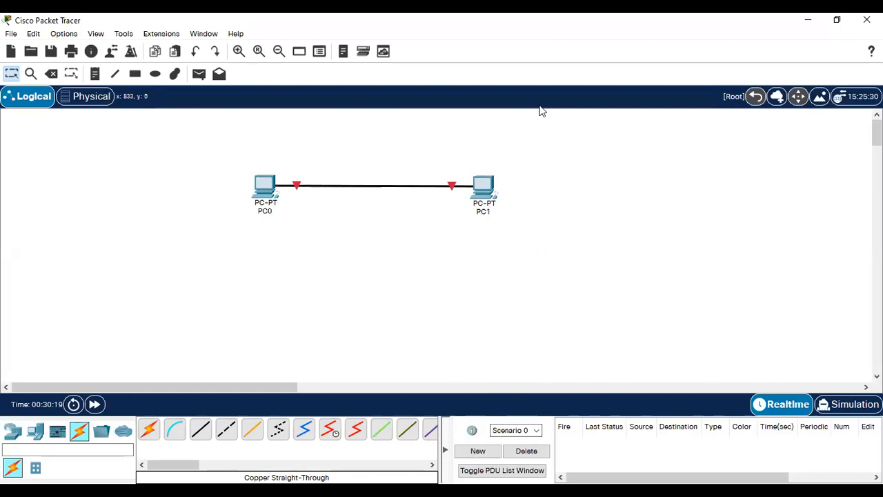
Step: Read the Word handout down through cross-over cable steps g–k to Step 2
key("alt+Tab")
scroll(561, 314, "down", 2)
scroll(561, 313, "up", 6)
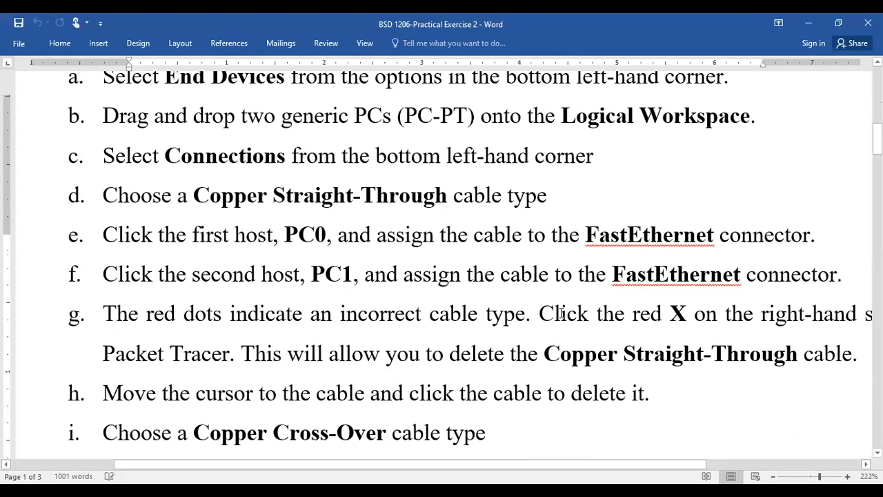
scroll(561, 313, "down", 8)
scroll(561, 314, "down", 2)
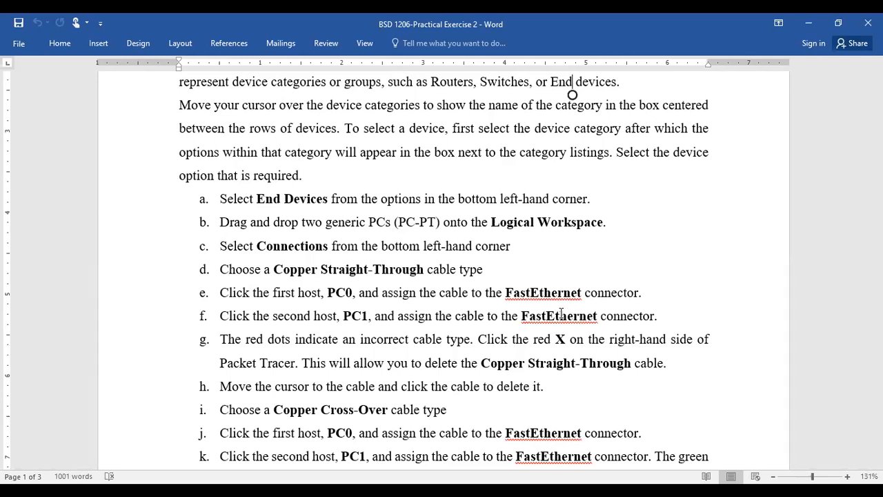
scroll(561, 312, "down", 1)
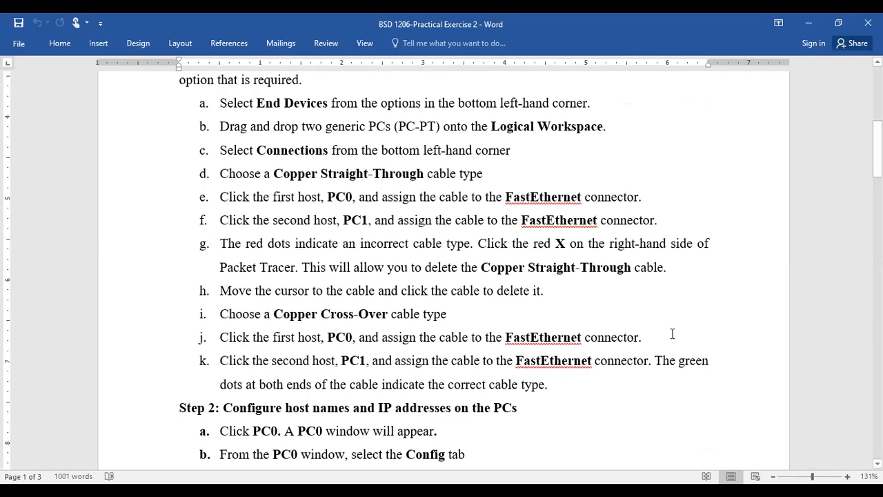
scroll(673, 334, "down", 3)
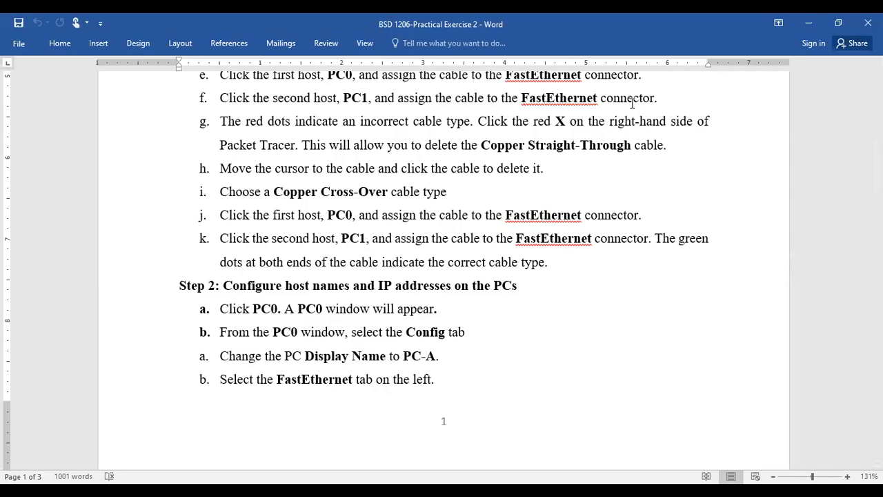
key("alt+Tab")
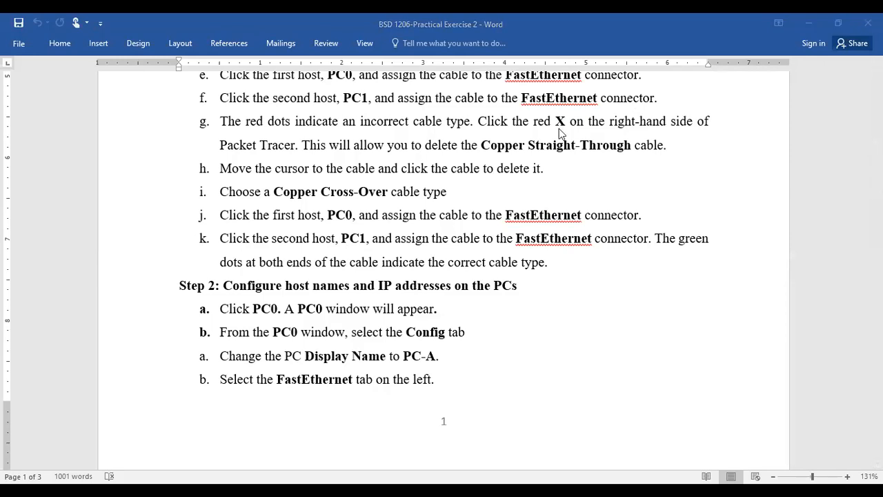
Step: Delete the straight-through cable between PC0 and PC1, then return to Select mode
key("alt+Tab")
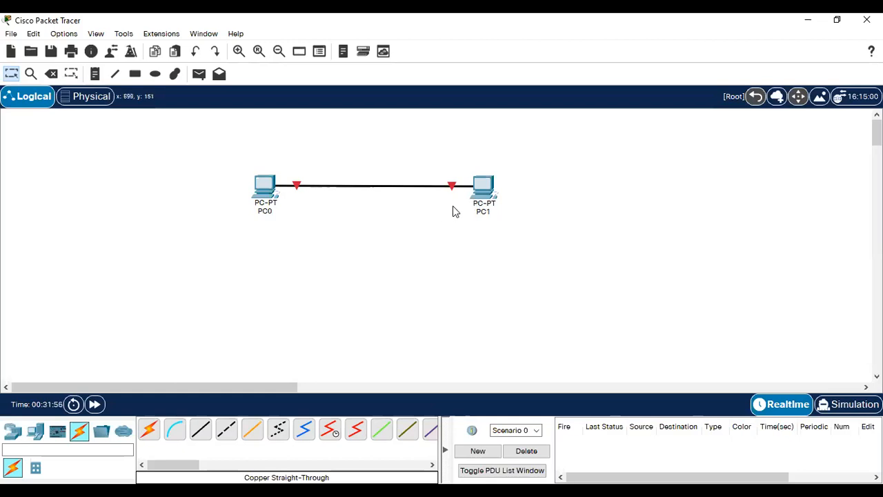
key("ctrl+z")
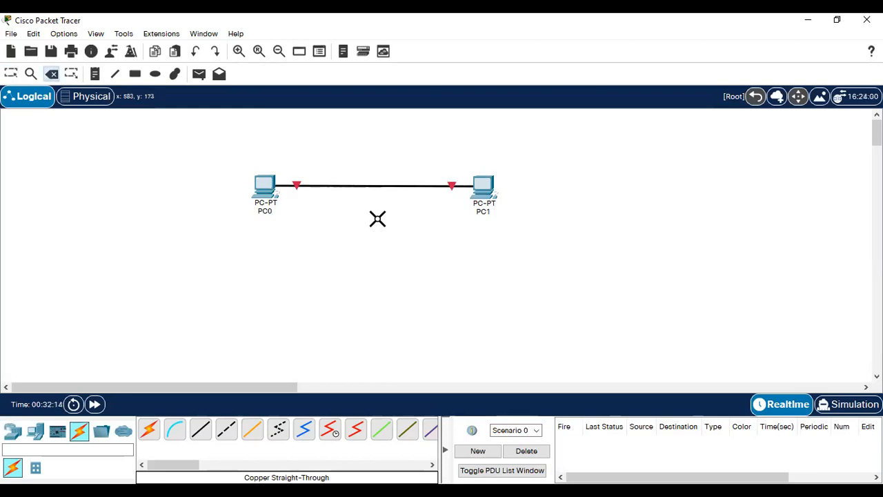
left_click(382, 186)
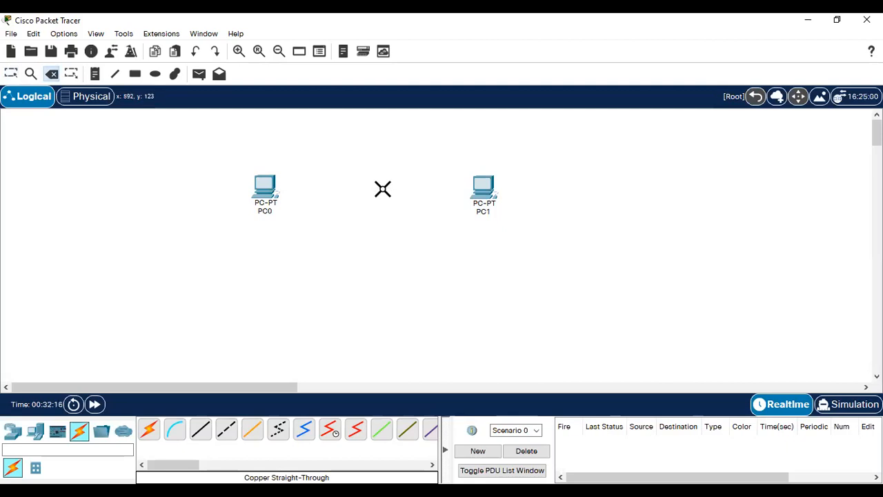
key("Escape")
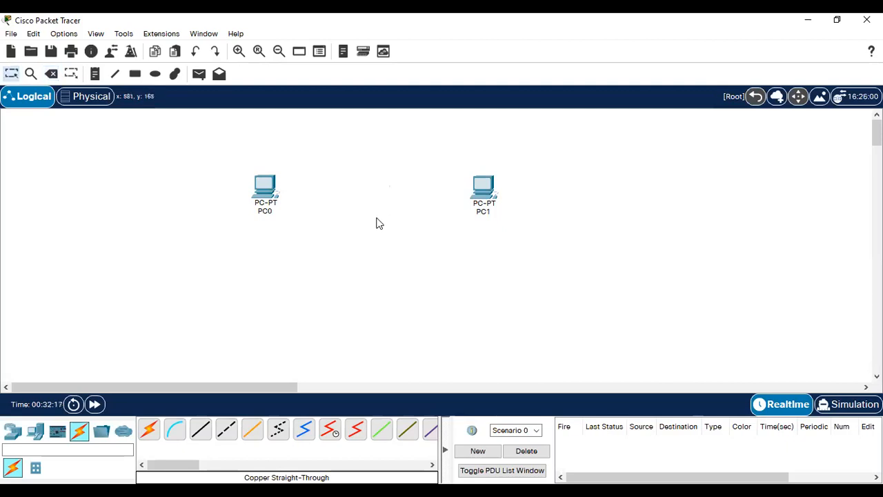
Step: Link PC0 and PC1 FastEthernet0 ports with a Copper Cross-Over cable
left_click(224, 433)
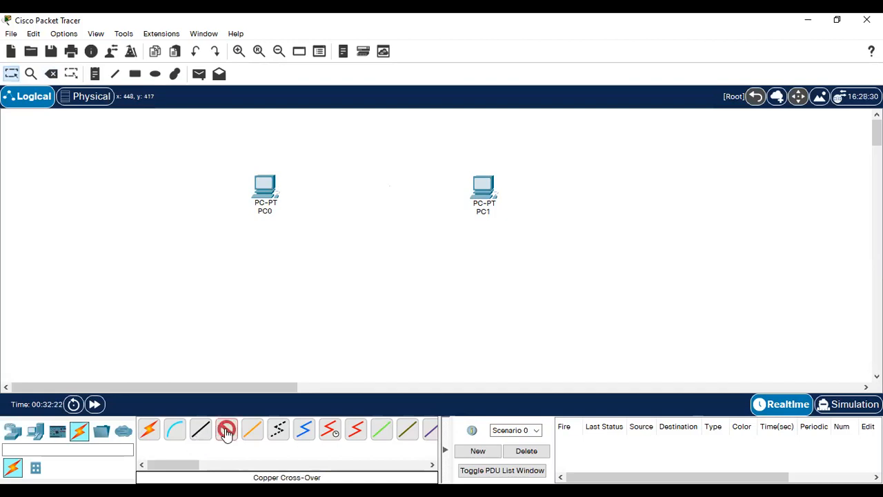
left_click(269, 187)
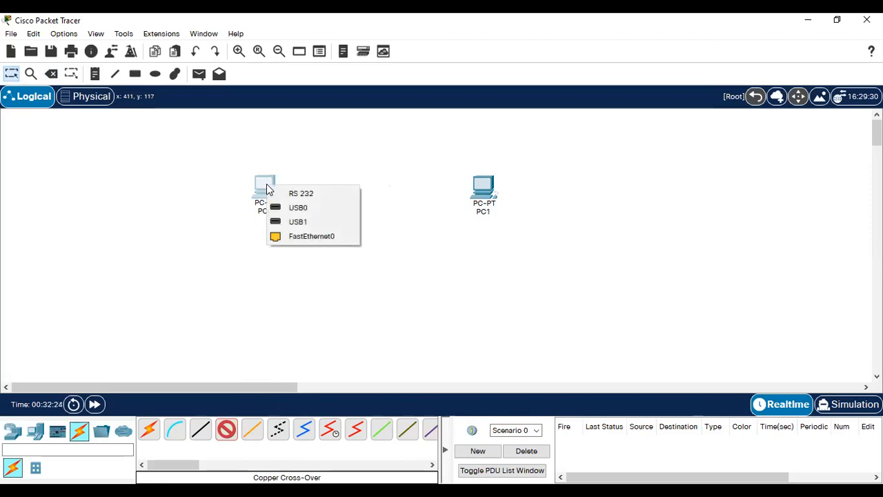
left_click(308, 236)
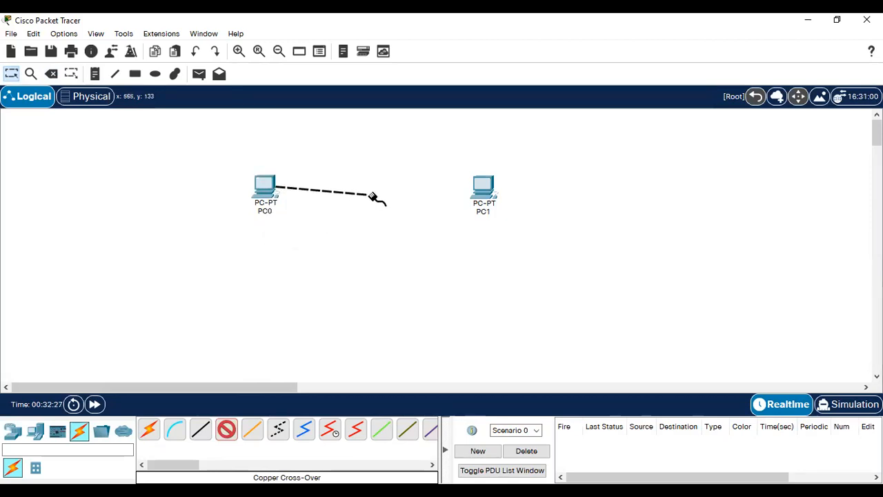
left_click(482, 185)
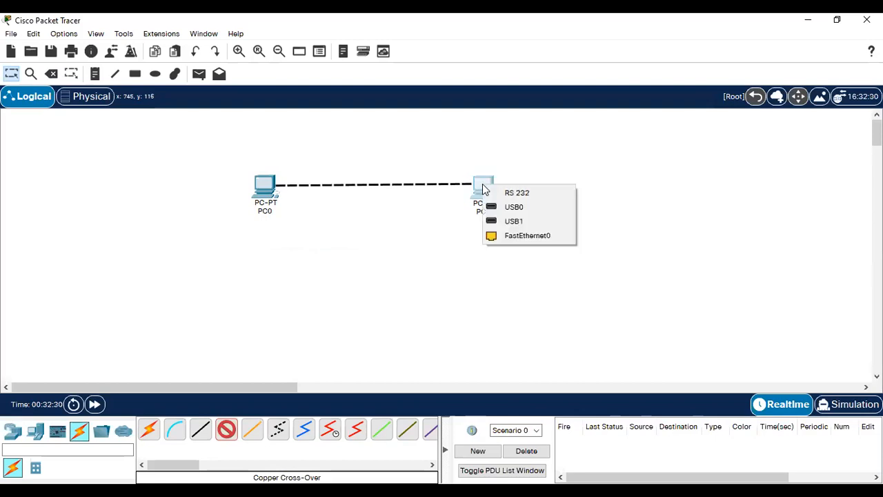
left_click(515, 235)
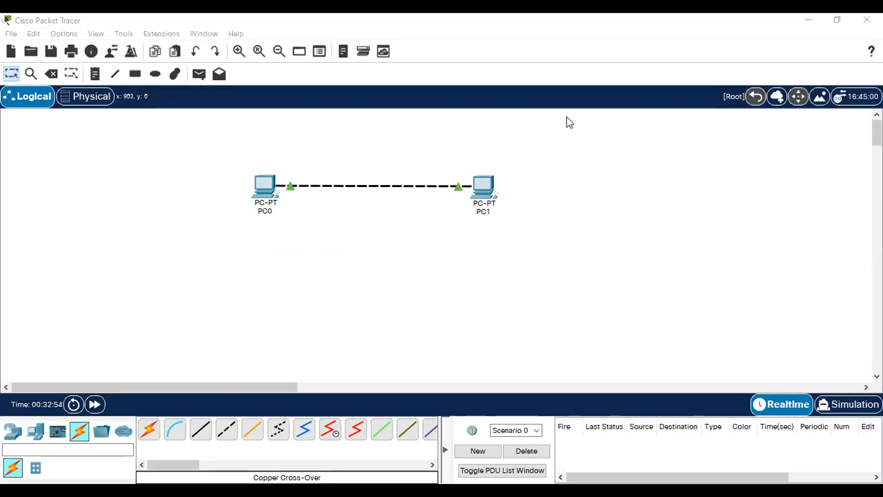
key("alt+Tab")
scroll(460, 352, "down", 1)
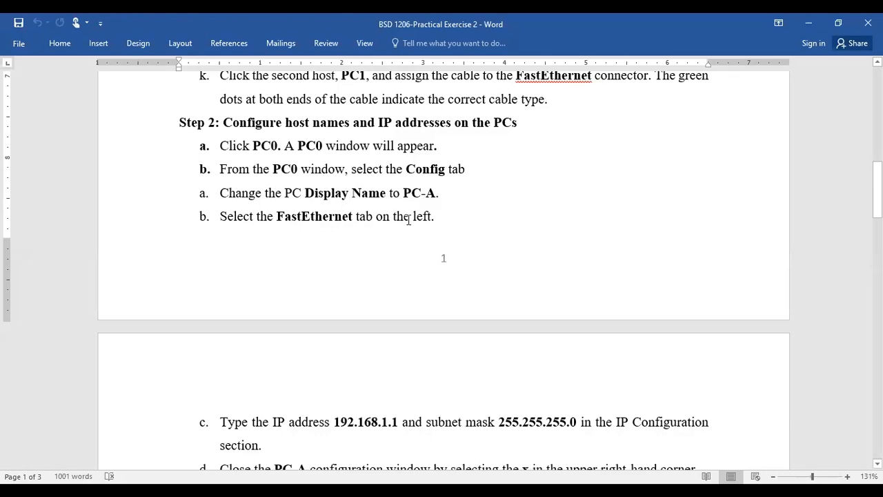
scroll(409, 219, "down", 2)
scroll(281, 262, "down", 1)
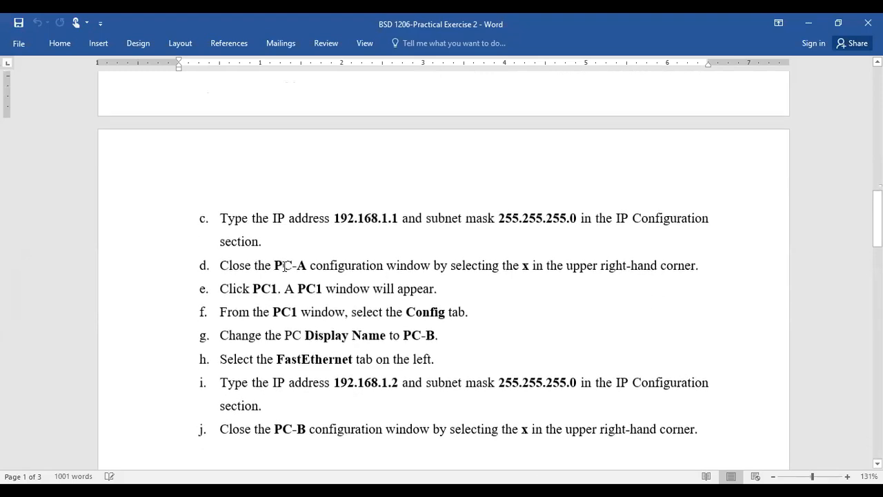
scroll(285, 266, "down", 1)
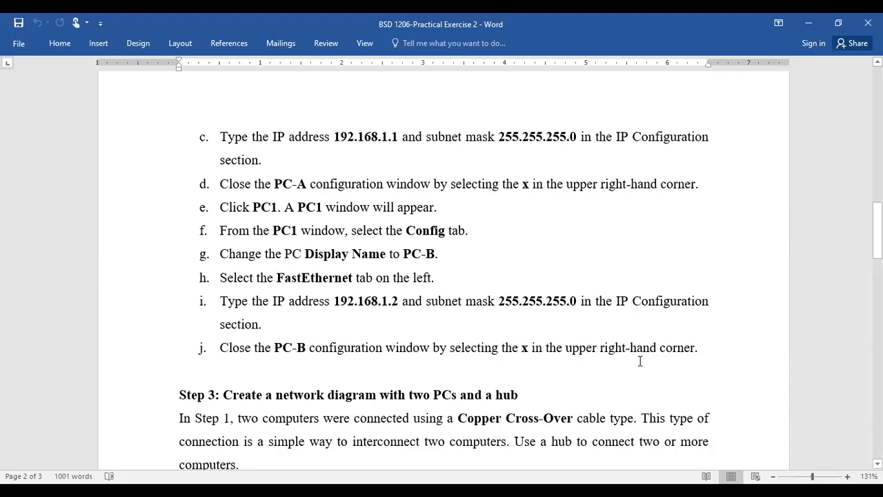
scroll(412, 288, "up", 3)
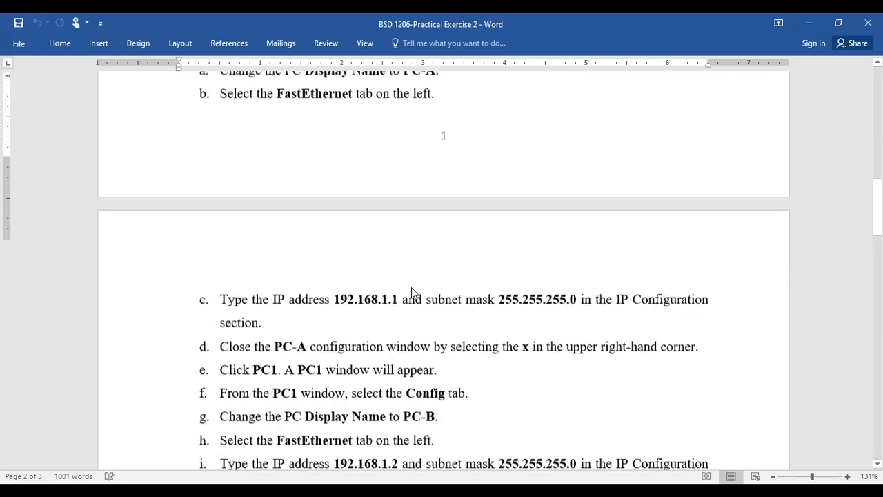
Step: Scroll back to the handout title, then skim the exercise steps once more
scroll(411, 287, "up", 4)
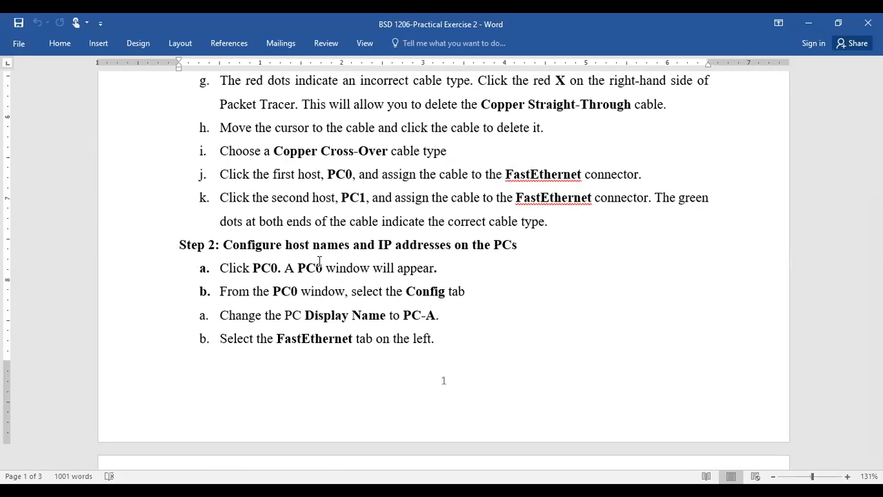
scroll(319, 261, "up", 8)
left_click_drag(367, 197, 514, 198)
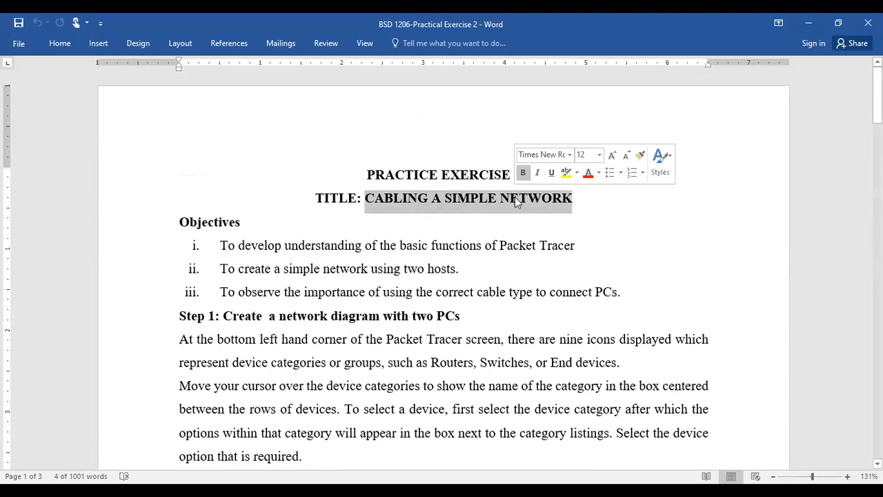
left_click(489, 247)
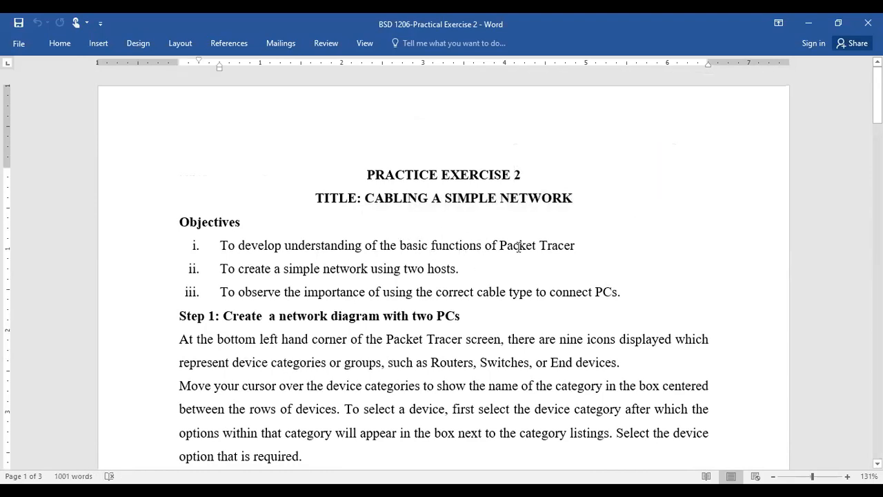
scroll(505, 251, "down", 5)
scroll(446, 278, "down", 10)
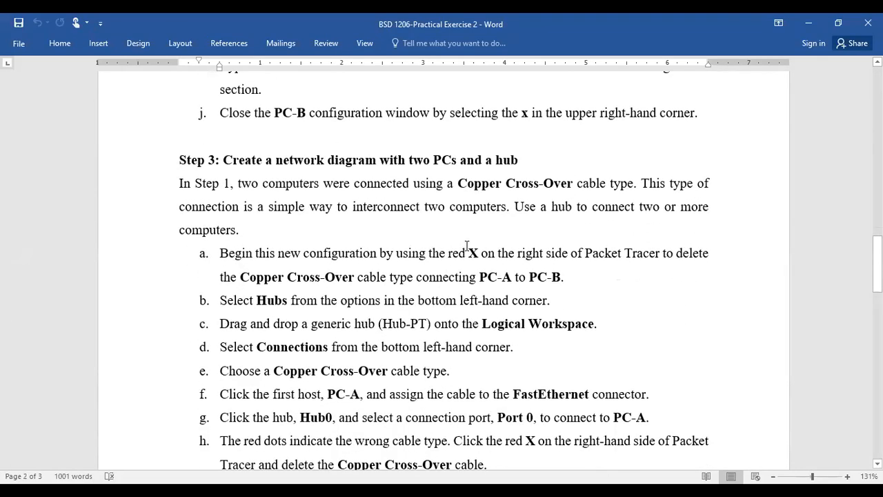
scroll(467, 246, "down", 2)
scroll(467, 252, "up", 12)
scroll(450, 266, "up", 2)
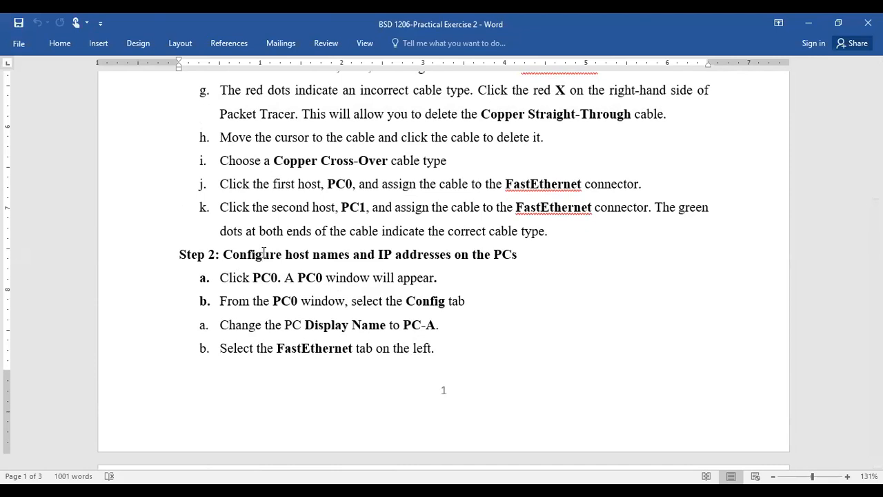
key("alt+Tab")
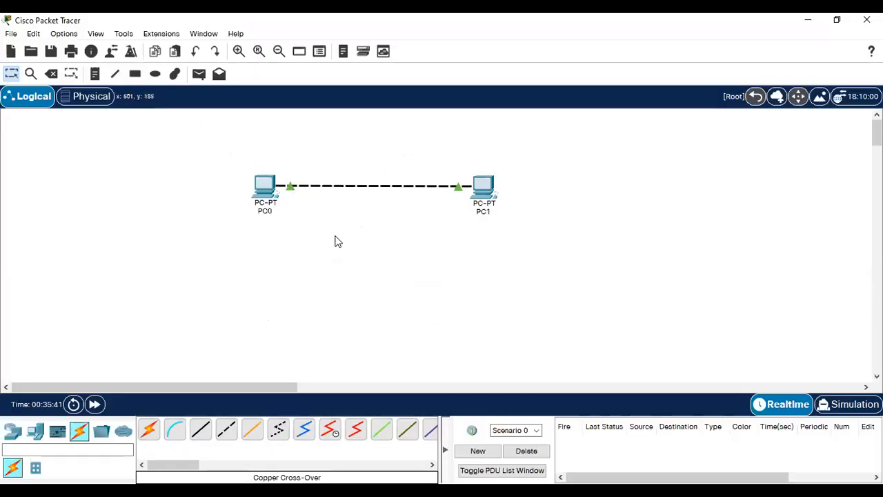
Step: Open PC0's window and look through its Config, Desktop and Programming tabs
left_click(267, 188)
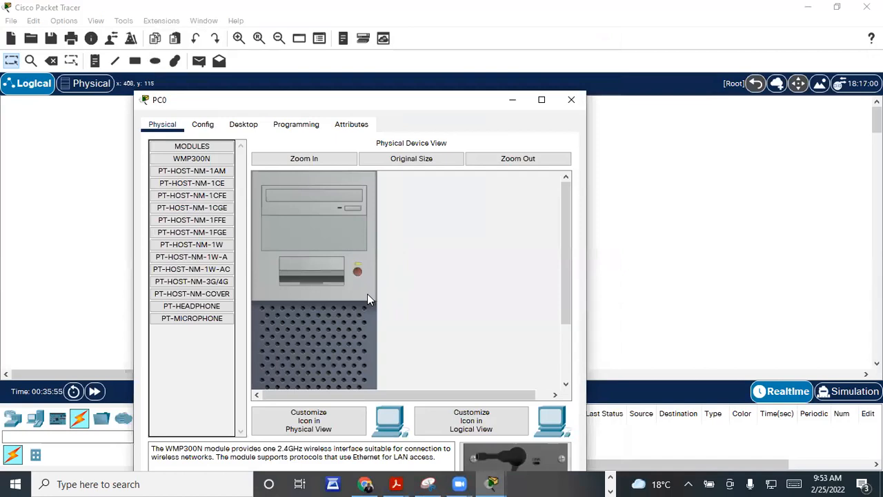
left_click(207, 128)
left_click(251, 128)
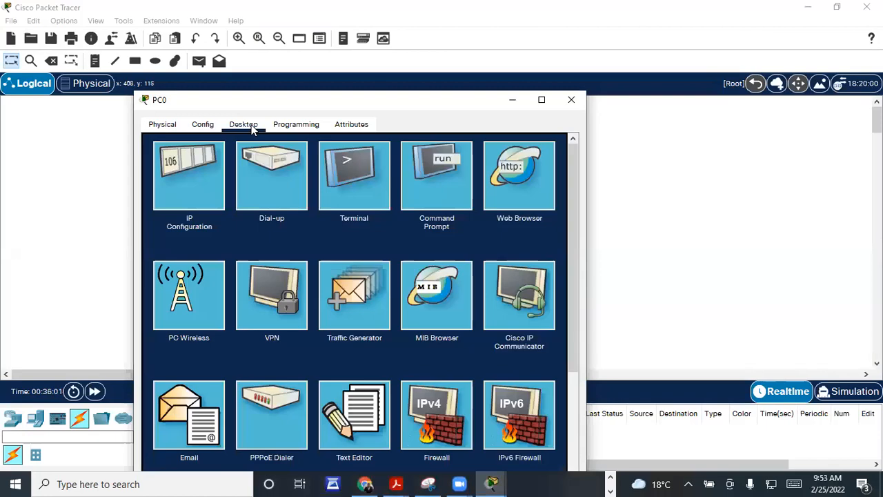
left_click(291, 129)
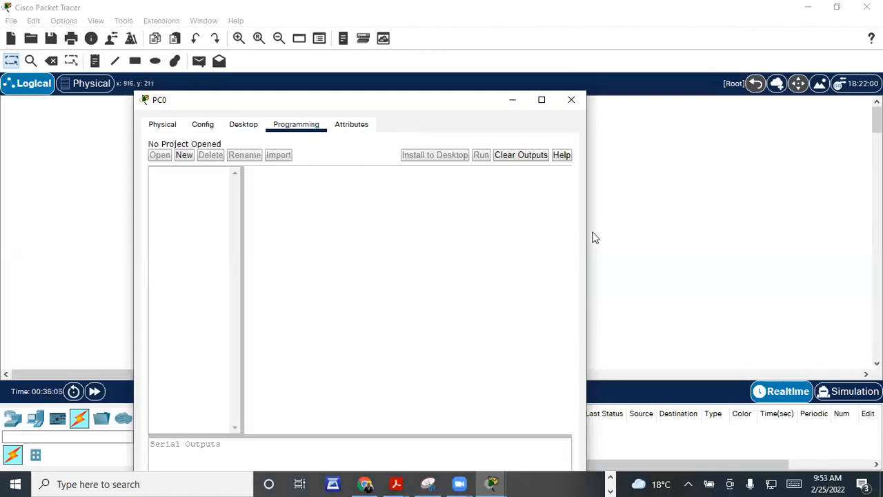
Step: Widen the PC0 window and return to its Desktop applications
left_click_drag(587, 230, 792, 230)
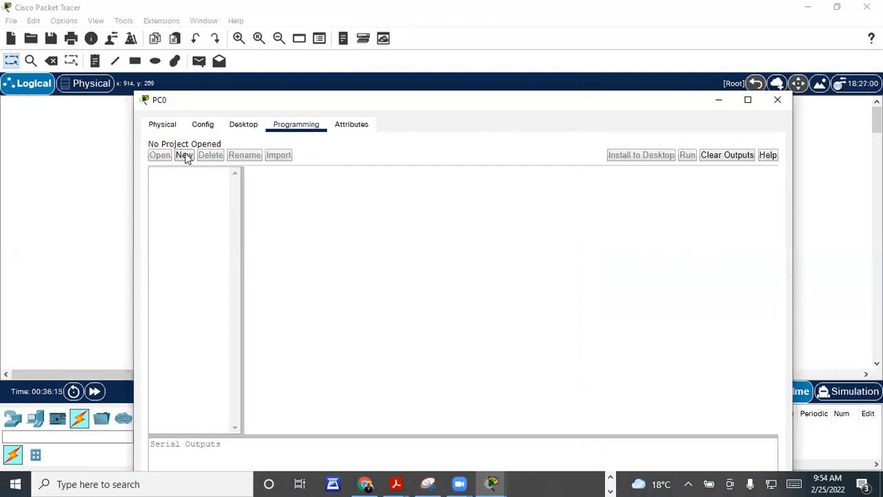
left_click(247, 126)
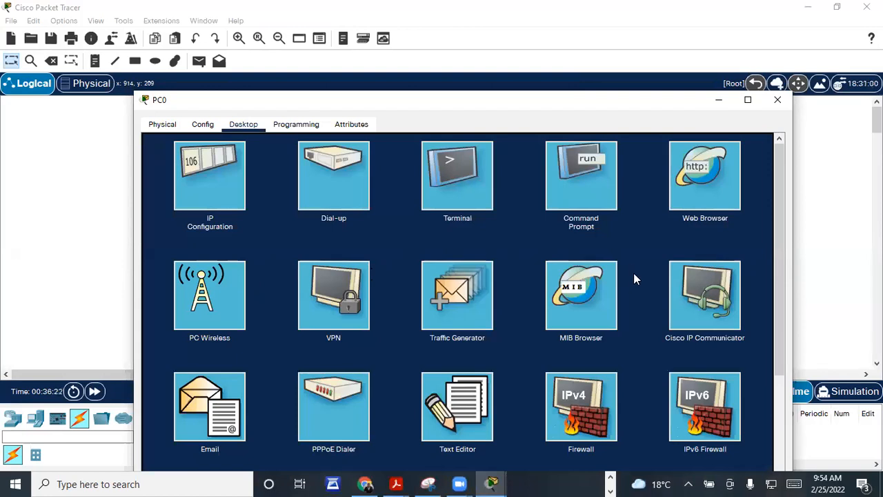
scroll(634, 280, "down", 5)
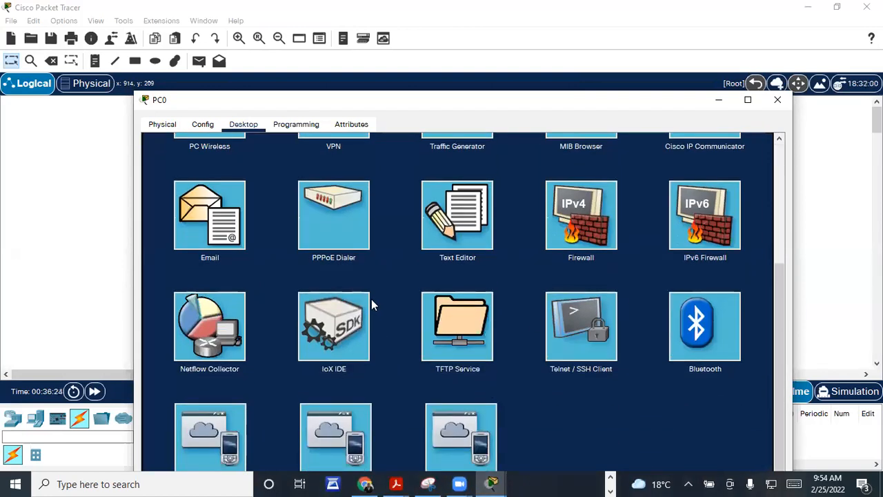
scroll(303, 340, "up", 1)
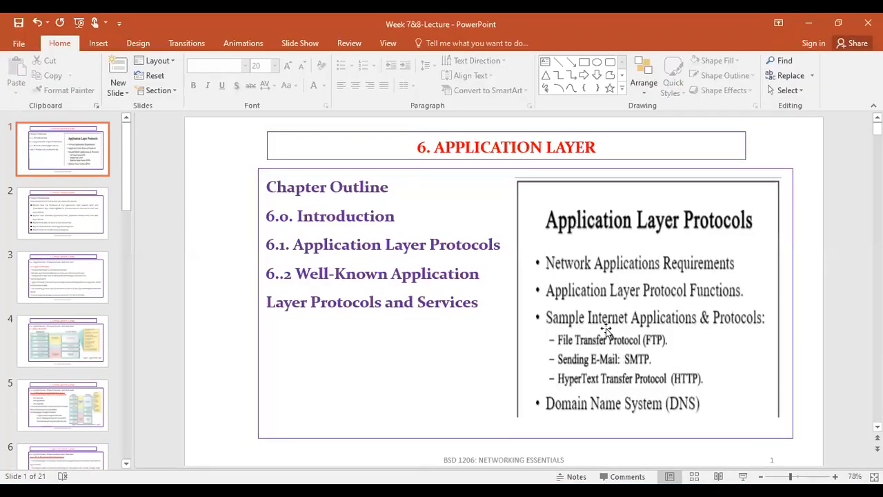
Step: Start the 'Week 7&8-Lecture' slide show from slide 1, '6. APPLICATION LAYER'
scroll(606, 329, "down", 1)
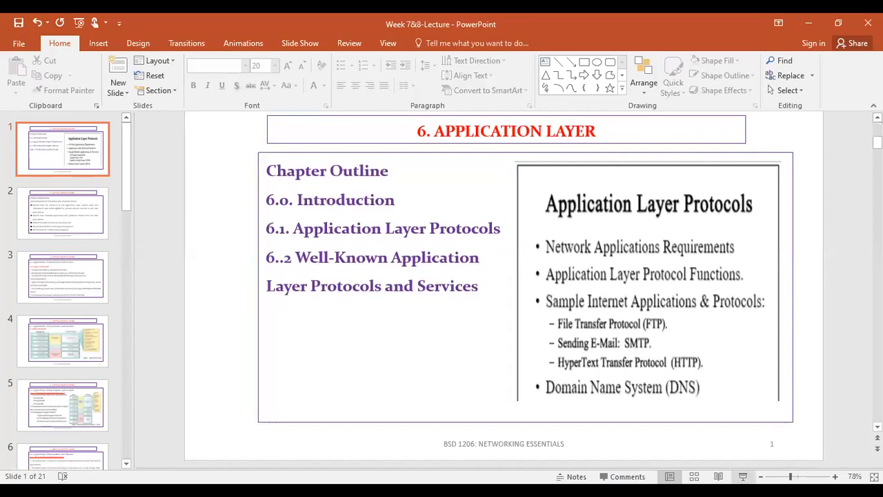
key("F5")
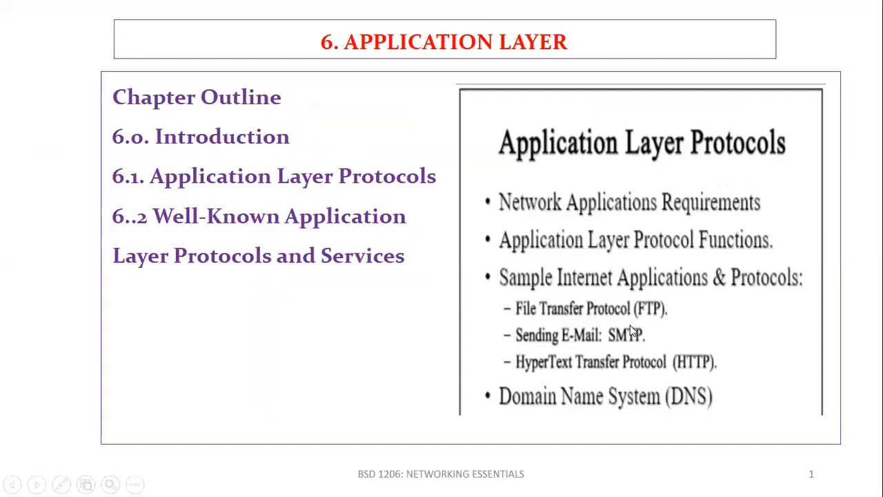
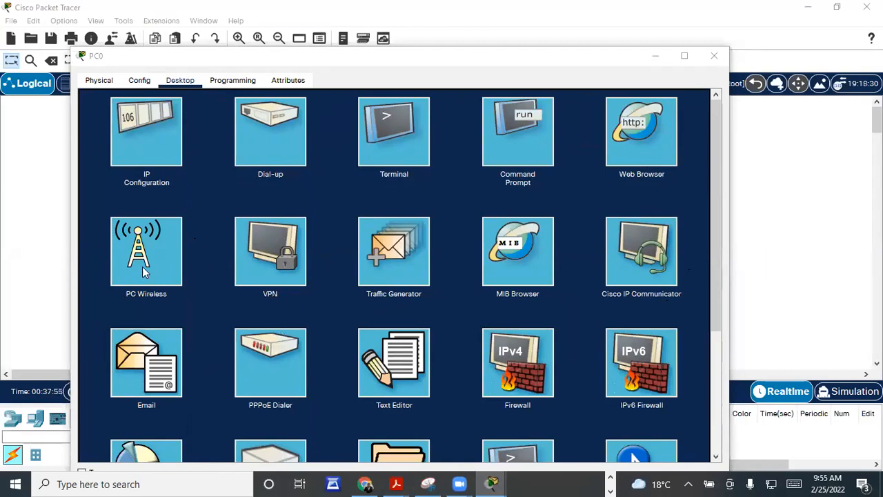
Step: Browse PC0's Desktop apps, then show its Config Global Settings with empty gateway fields
scroll(165, 253, "down", 2)
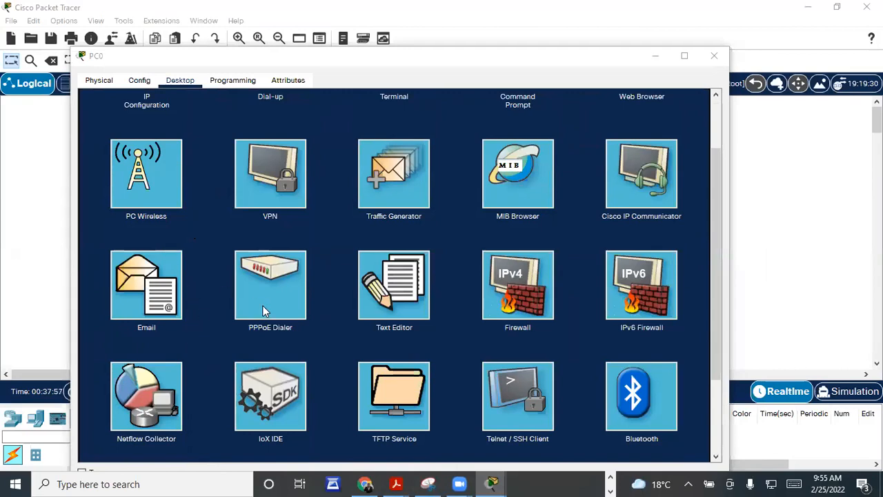
scroll(265, 311, "down", 2)
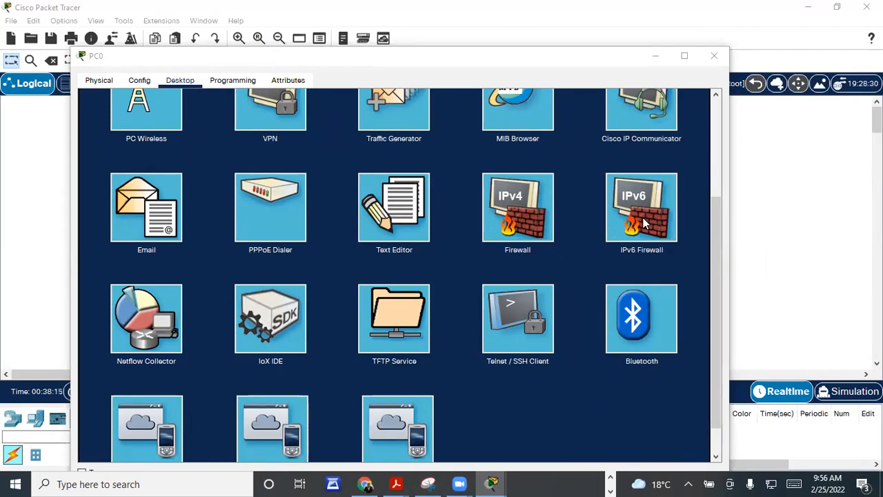
scroll(528, 291, "down", 1)
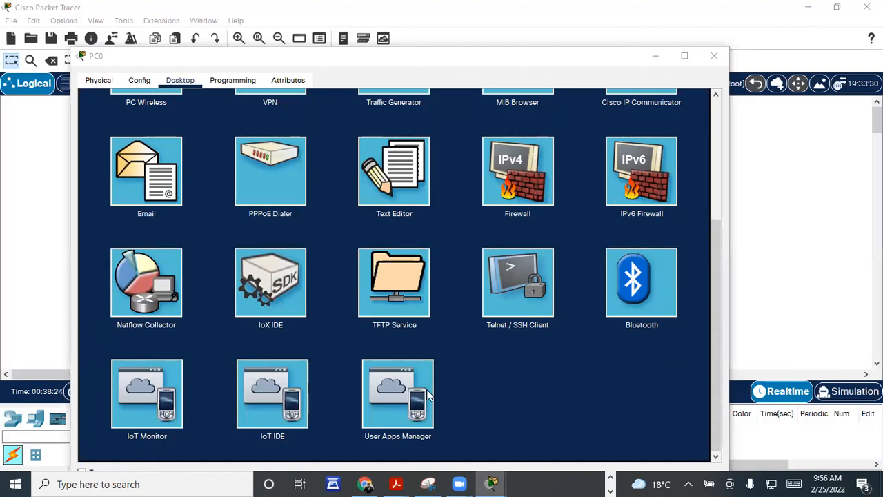
scroll(414, 387, "up", 5)
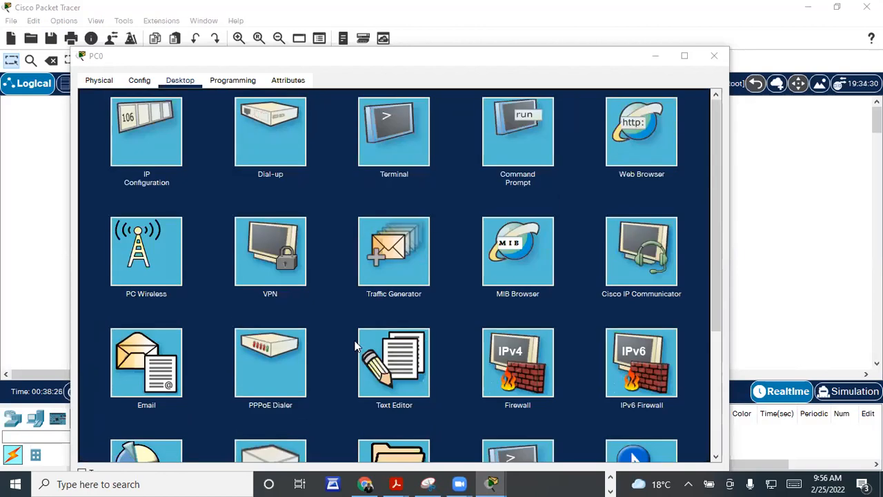
left_click(142, 81)
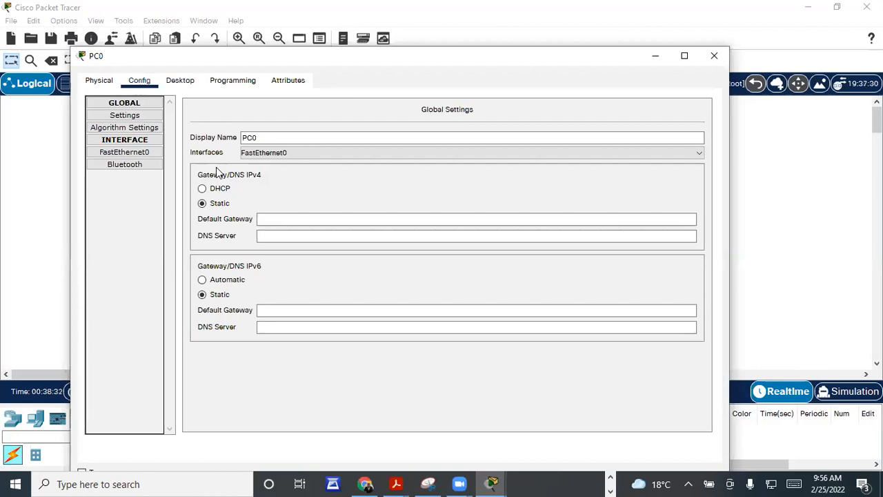
Step: Change the display name PC0 to PC-A and confirm FastEthernet0 as its interface
left_click(272, 138)
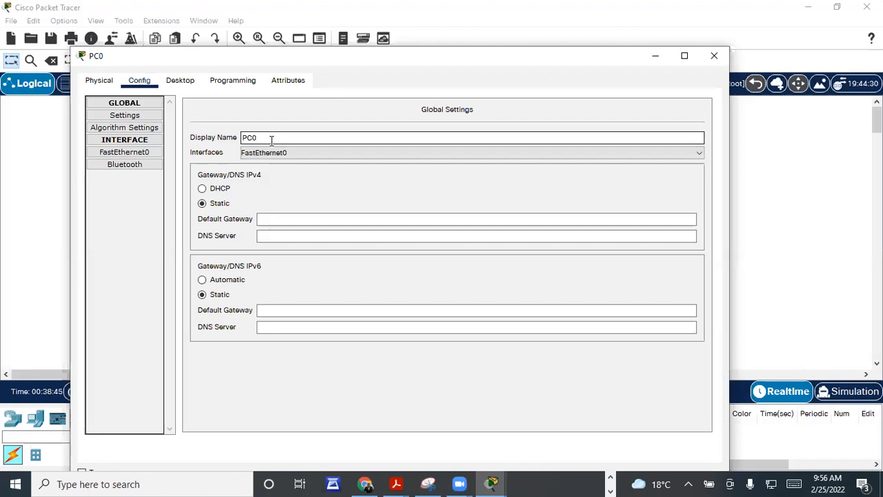
key("BackSpace")
type("-A")
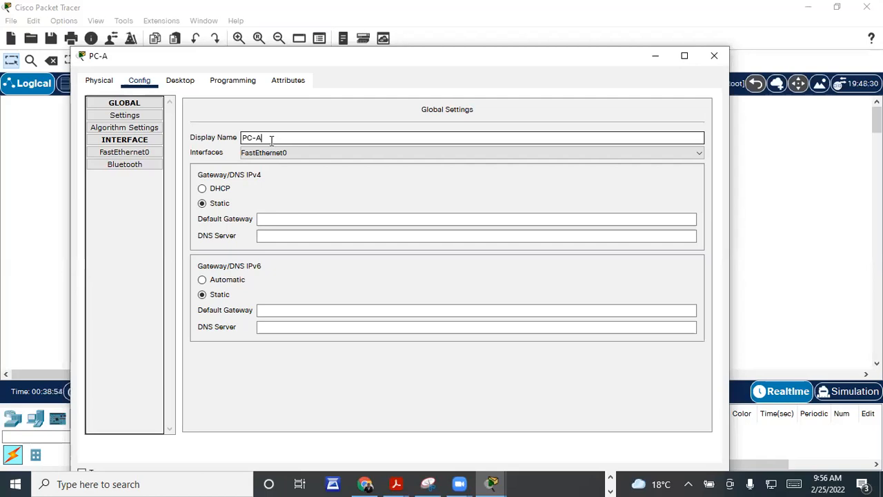
left_click(702, 151)
left_click(319, 163)
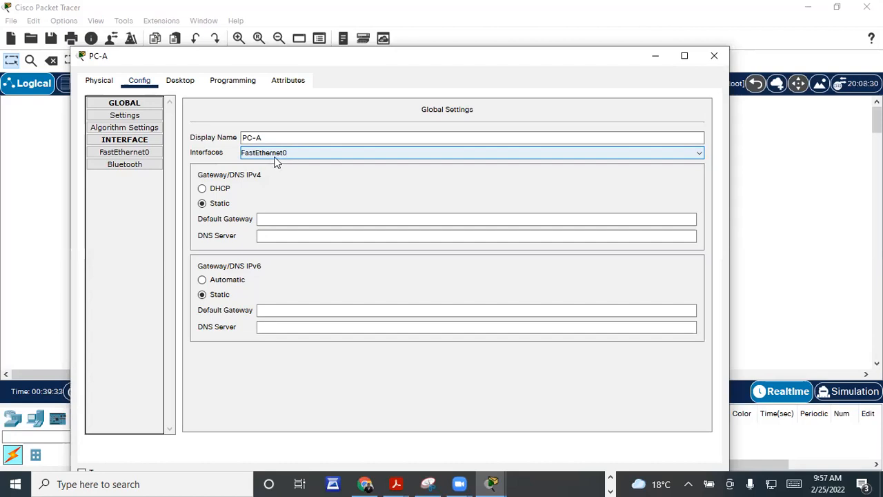
left_click(146, 155)
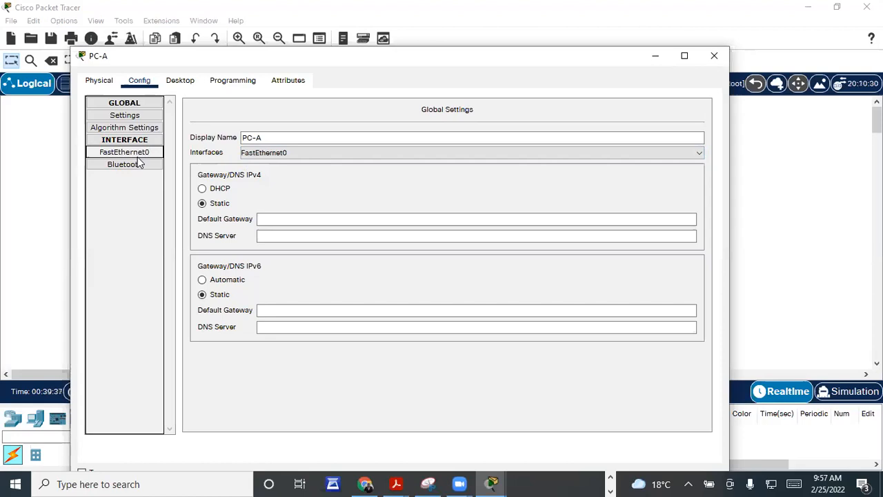
Step: Open PC-A's FastEthernet0 settings, highlight MAC 000B.BEB7.3A60, and keep IPv4 on Static
left_click(140, 165)
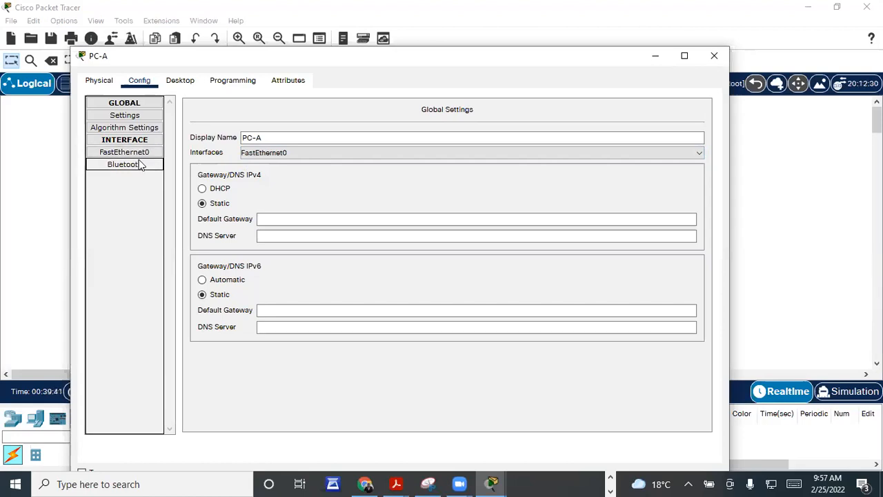
left_click(140, 156)
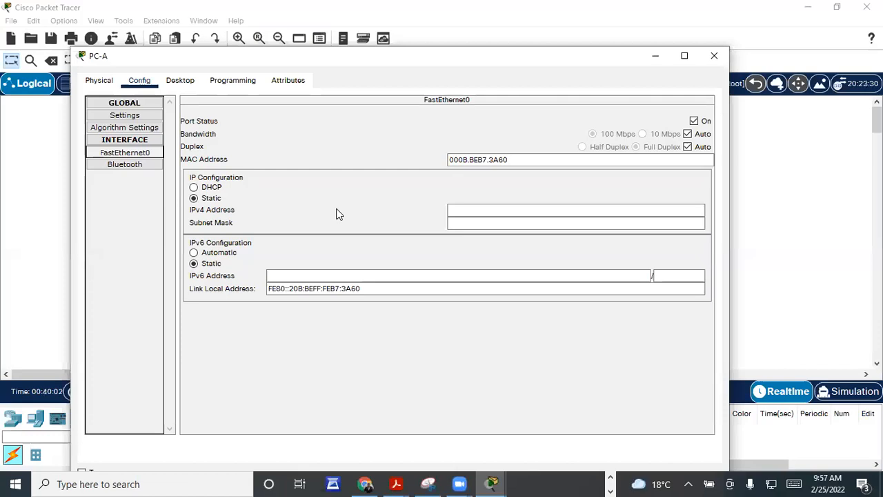
left_click(500, 160)
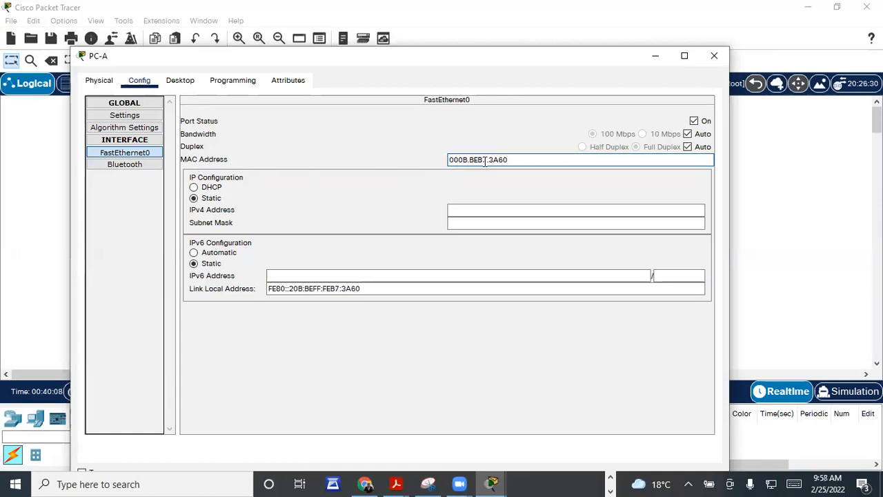
left_click_drag(514, 160, 447, 160)
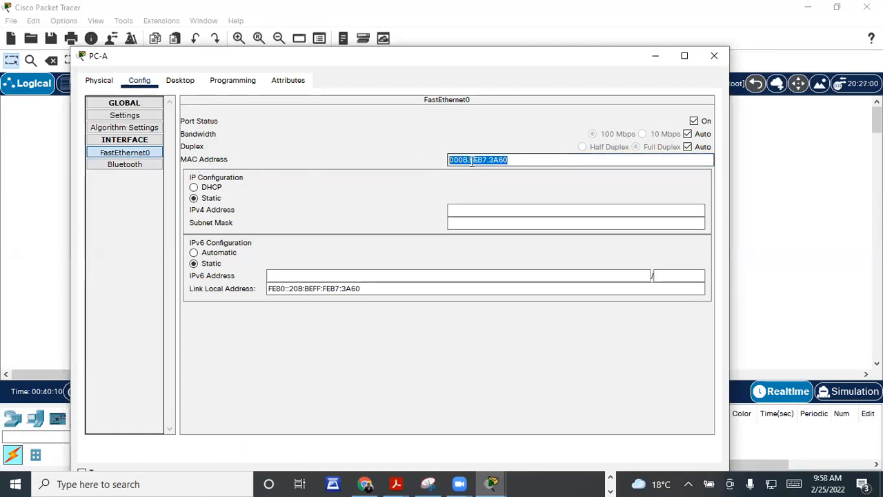
left_click(516, 160)
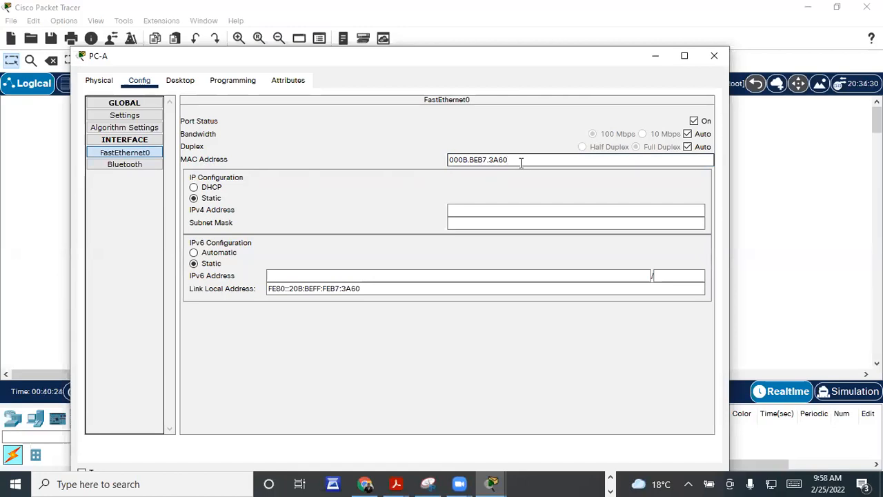
left_click(194, 188)
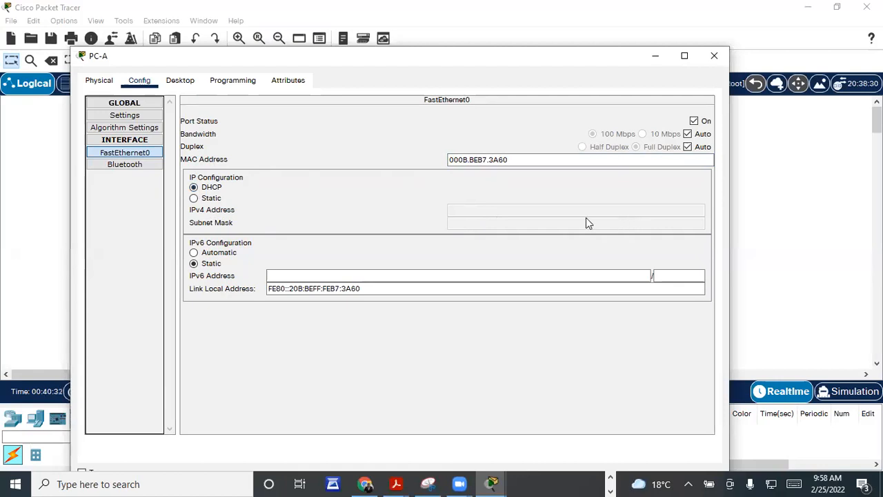
left_click(196, 200)
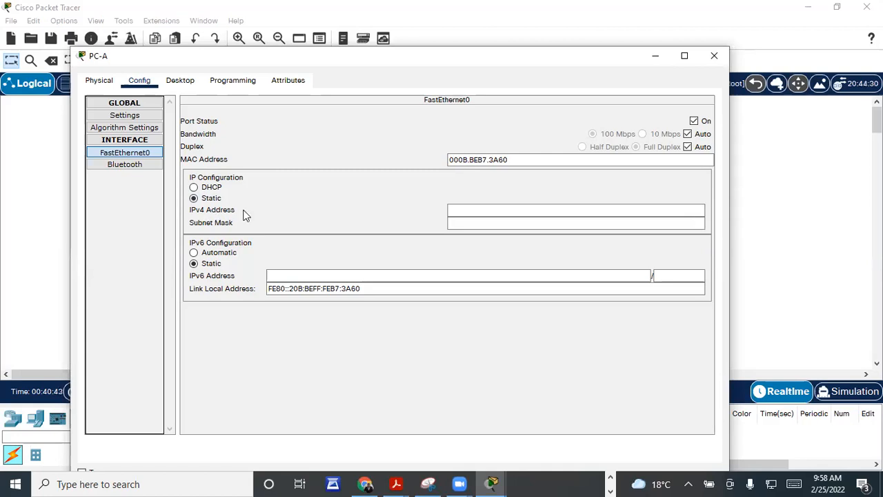
Step: Enter IPv4 address 192.168.1.1 and auto-fill subnet mask 255.255.255.0 on PC-A
left_click(460, 208)
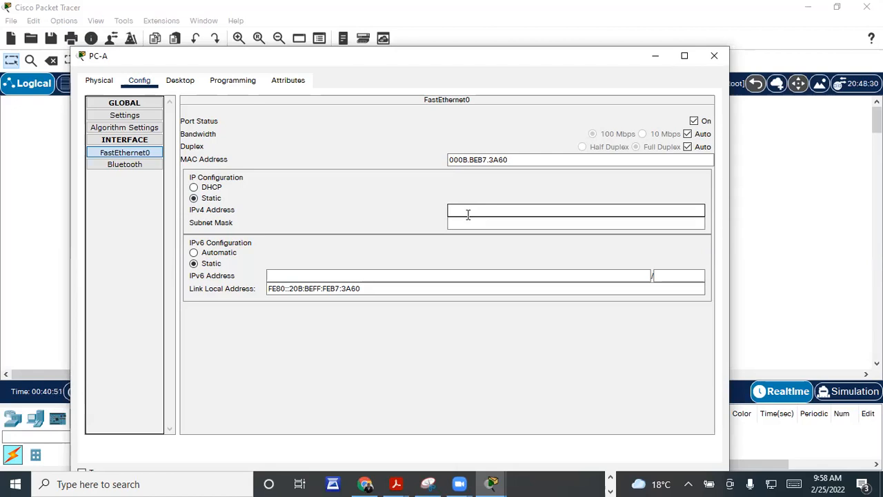
type("192")
type(".168.1.1")
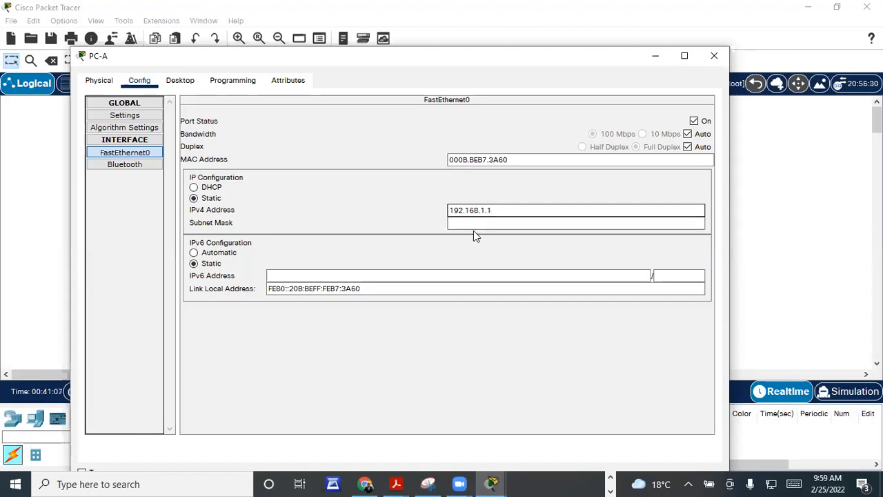
left_click(479, 224)
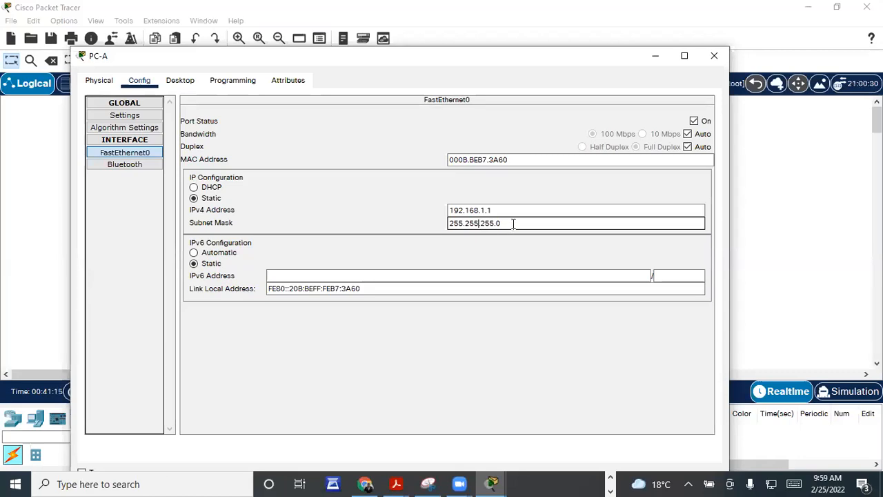
left_click(513, 223)
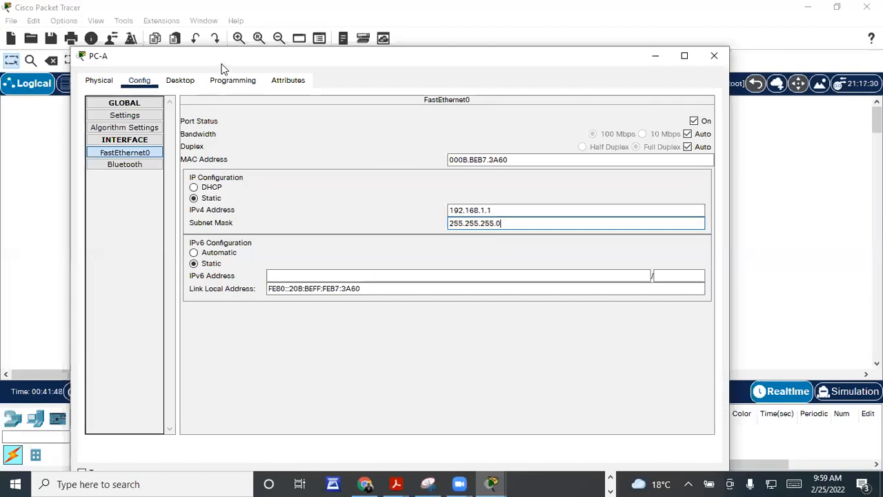
left_click_drag(213, 60, 205, 59)
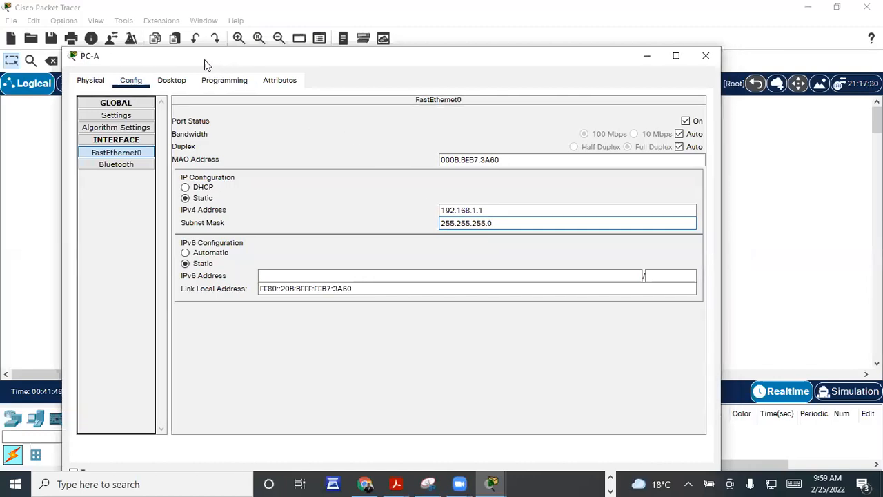
Step: Close PC-A's settings window and open PC1's window from the topology
left_click_drag(205, 59, 158, 122)
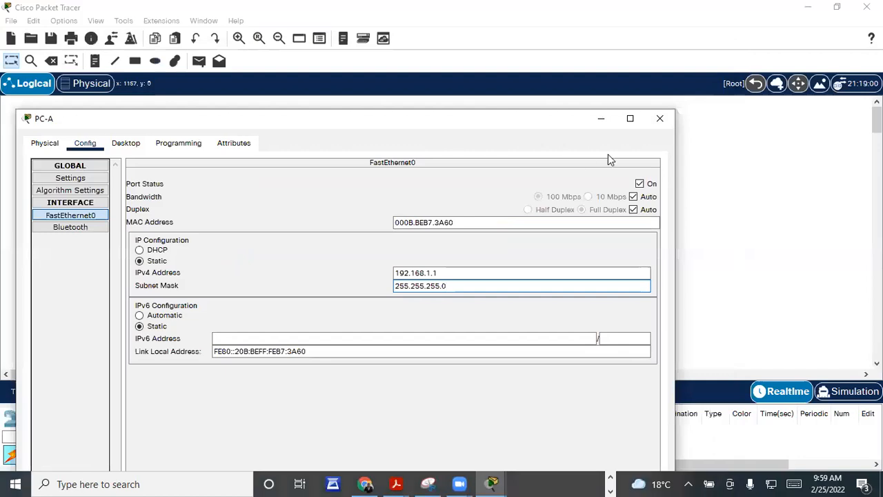
left_click(660, 124)
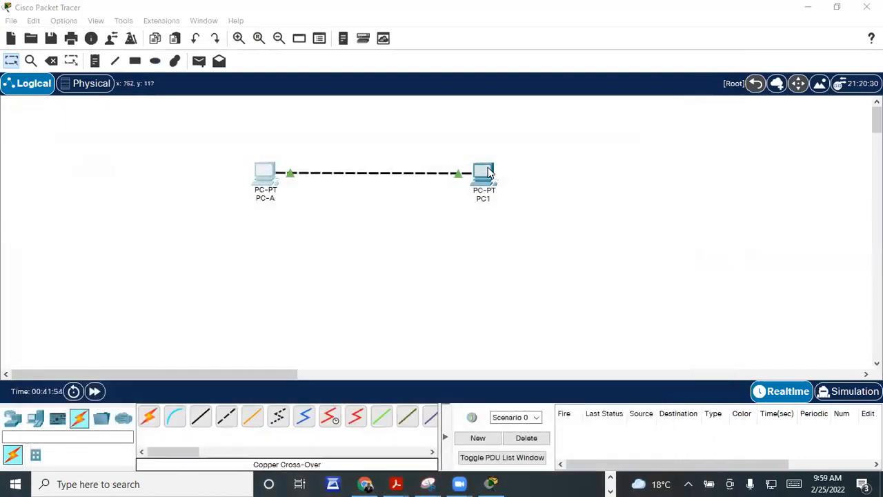
left_click(488, 172)
left_click_drag(254, 21, 181, 96)
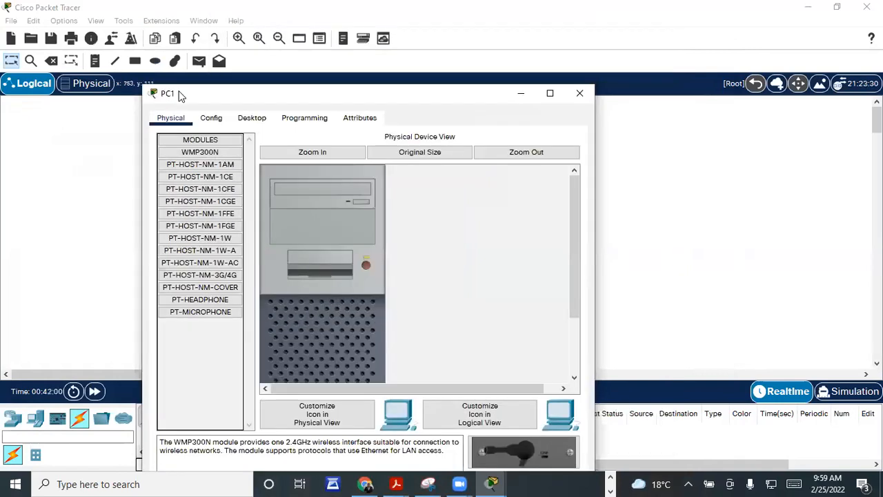
Step: In PC1's Global Settings, change the display name to PC-B
left_click(211, 119)
left_click(350, 174)
key("BackSpace")
type("-B")
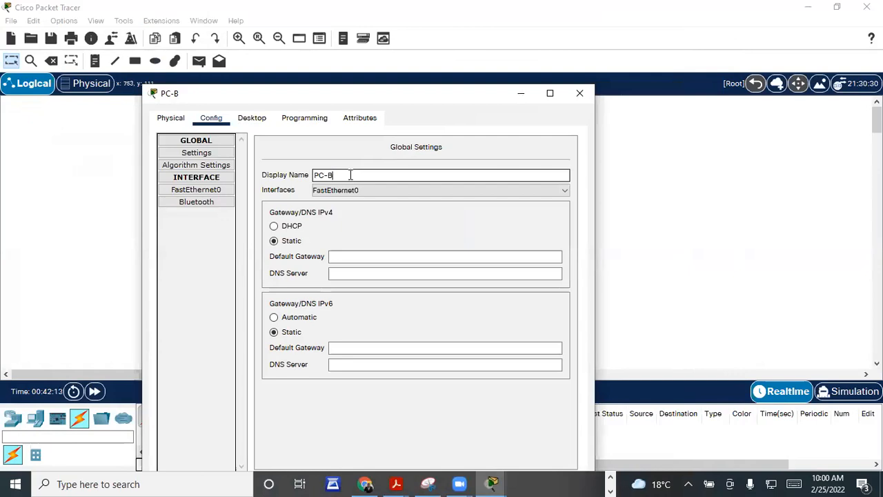
Step: Set PC-B's FastEthernet0 to 192.168.1.2, mask 255.255.255.0, and close its window
left_click(194, 191)
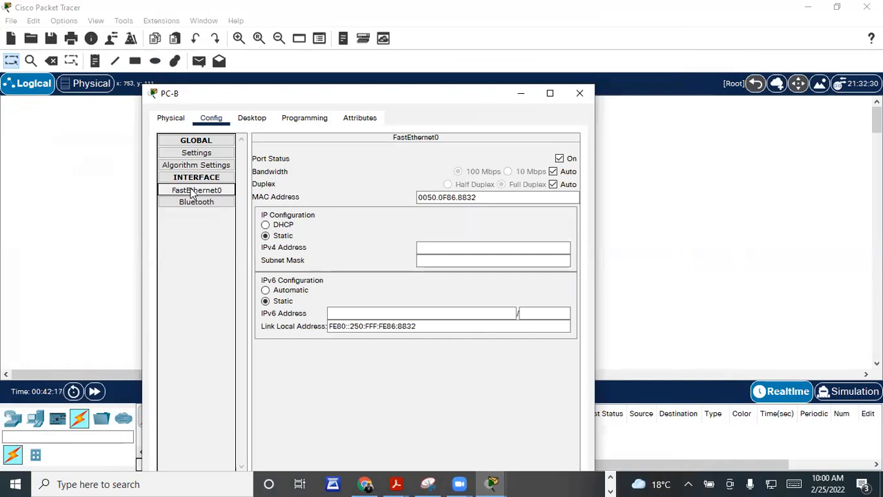
left_click(447, 247)
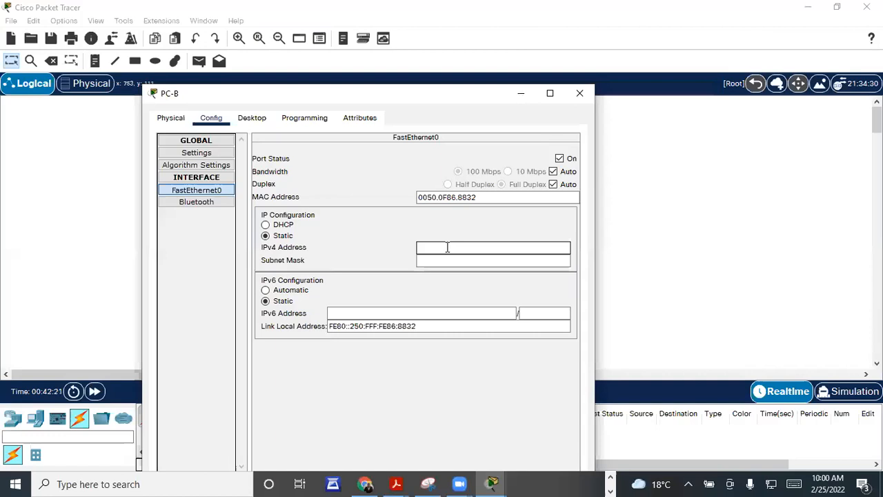
left_click(447, 247)
type("192.168.1.2")
left_click(466, 261)
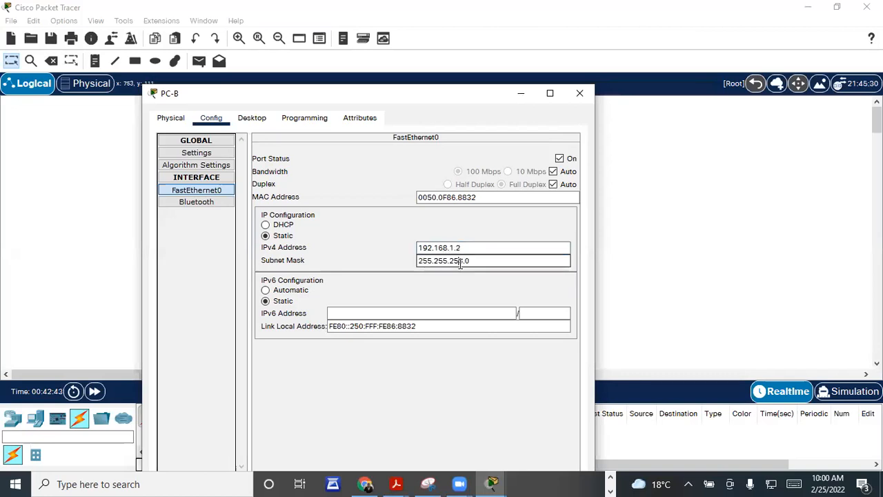
left_click(491, 261)
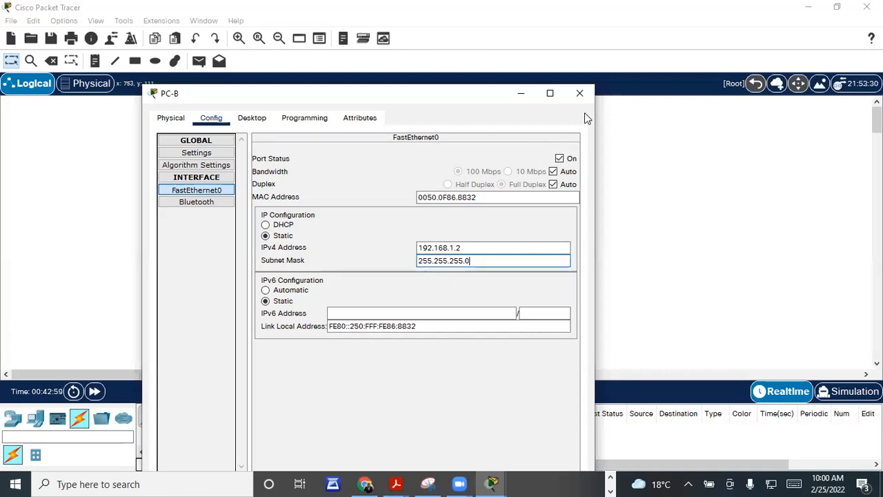
left_click(580, 94)
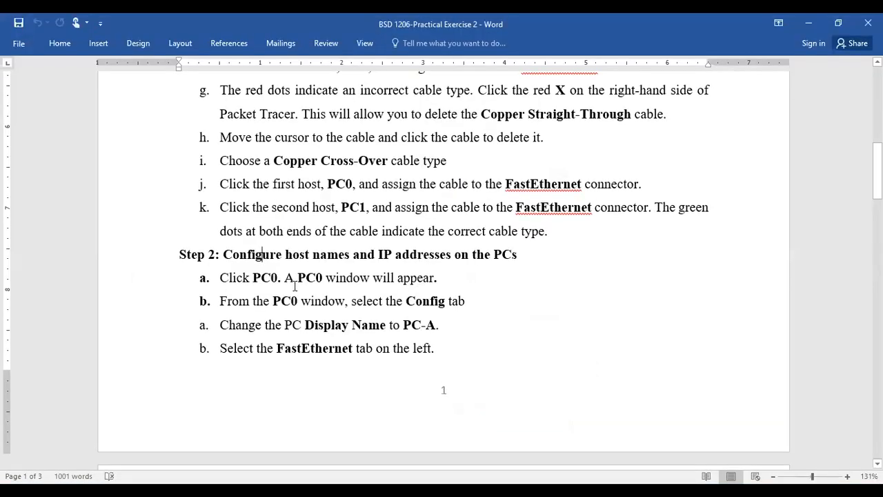
Step: Scroll the Word lab sheet to Step 3, then return to the Packet Tracer workspace
scroll(295, 290, "down", 2)
scroll(392, 283, "down", 3)
scroll(394, 286, "down", 4)
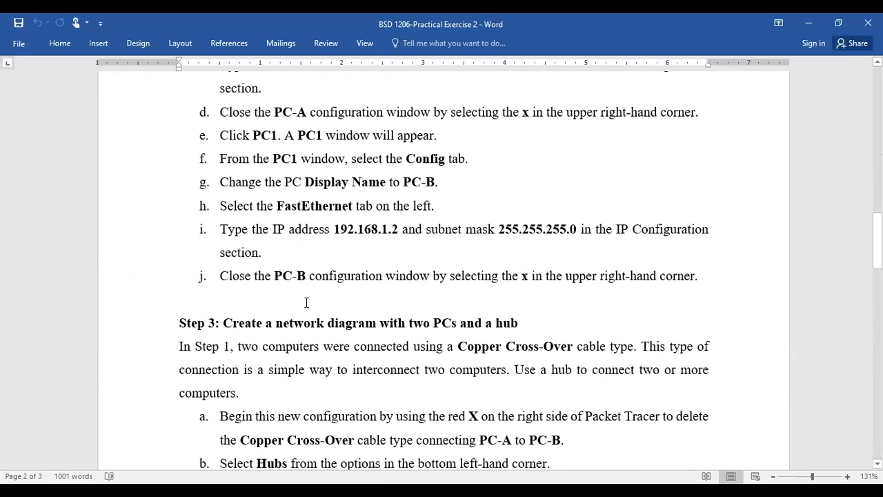
scroll(352, 227, "down", 1)
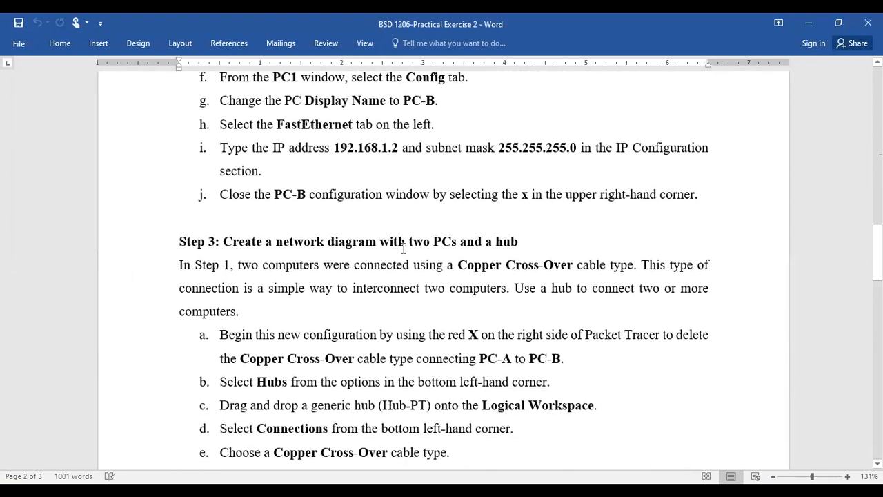
scroll(312, 271, "down", 2)
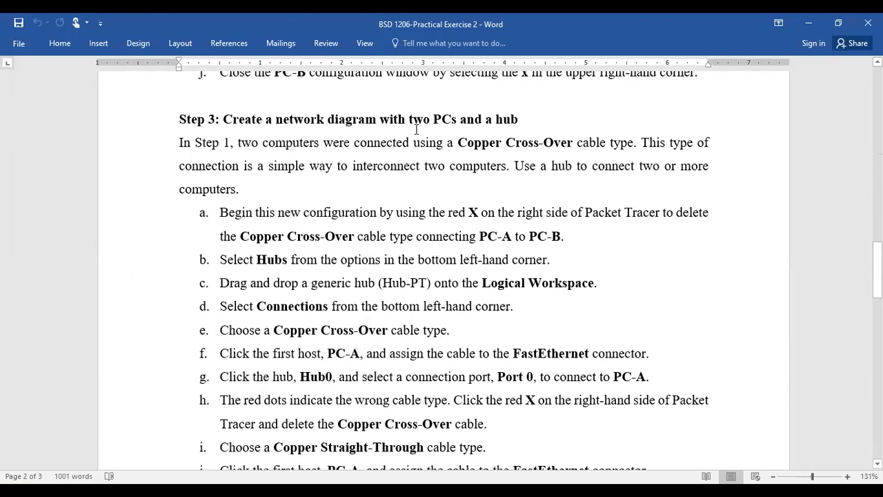
scroll(472, 125, "up", 1)
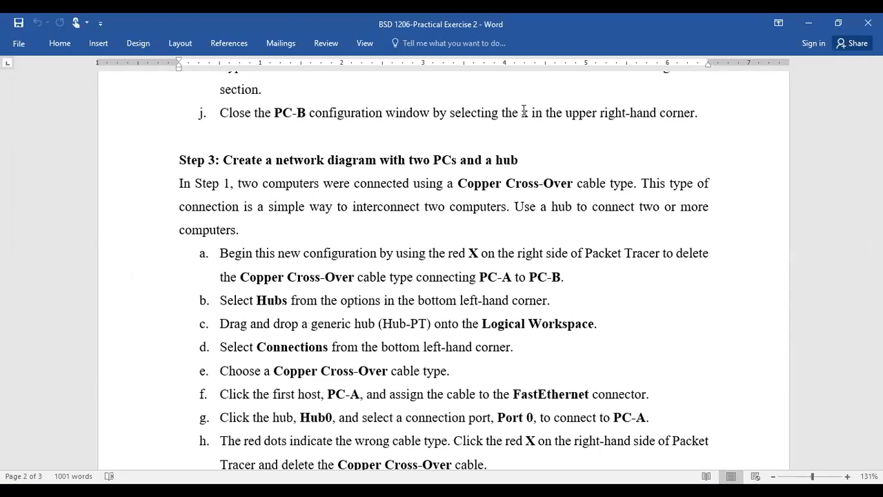
key("alt+Tab")
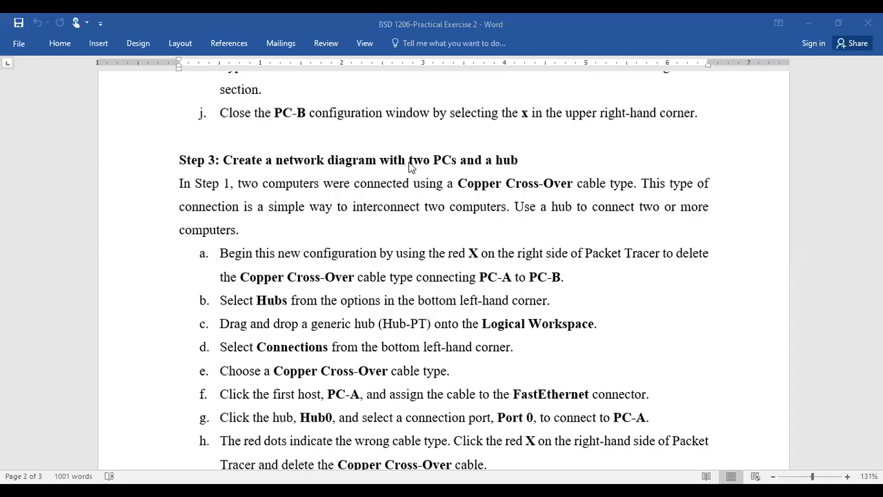
key("alt+Tab")
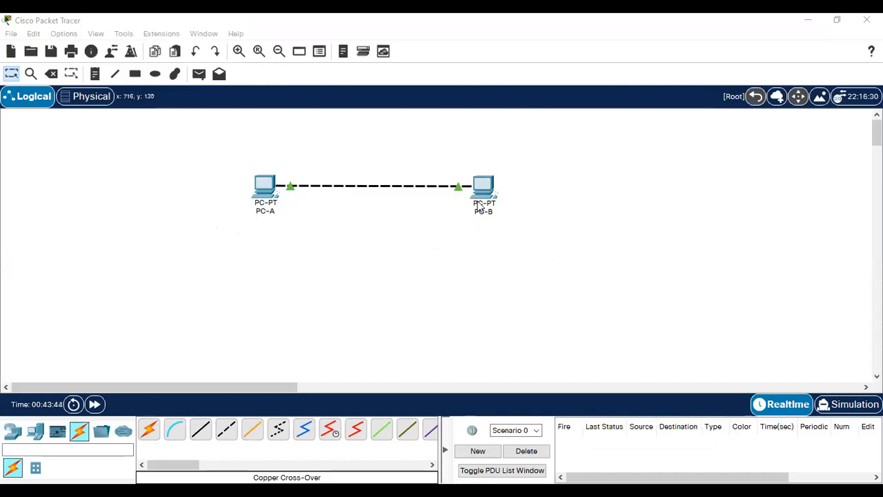
Step: Switch to Simulation mode, play the simulation, and close the Simulation Panel
left_click(840, 408)
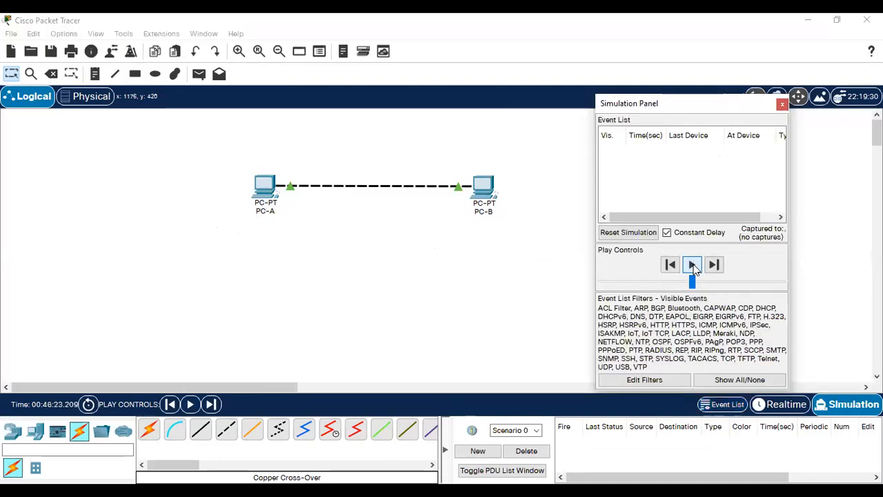
left_click(694, 267)
left_click_drag(790, 166, 857, 165)
left_click_drag(705, 114, 648, 57)
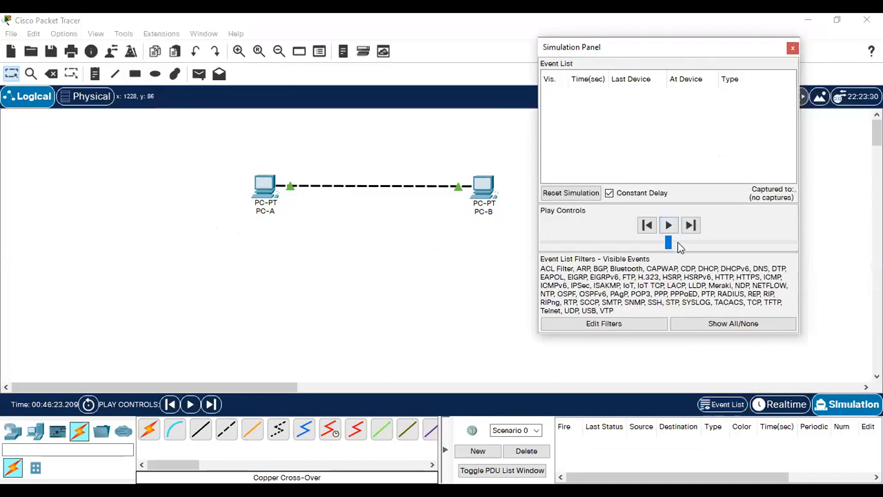
left_click(668, 227)
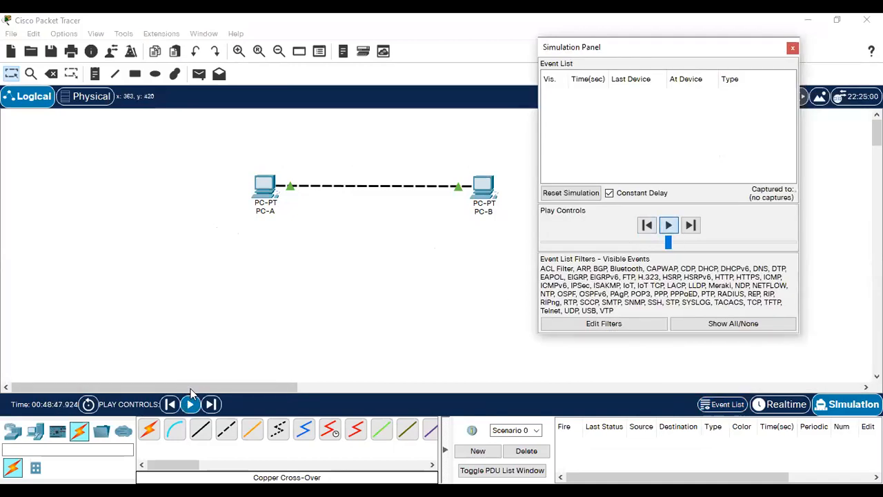
left_click(263, 326)
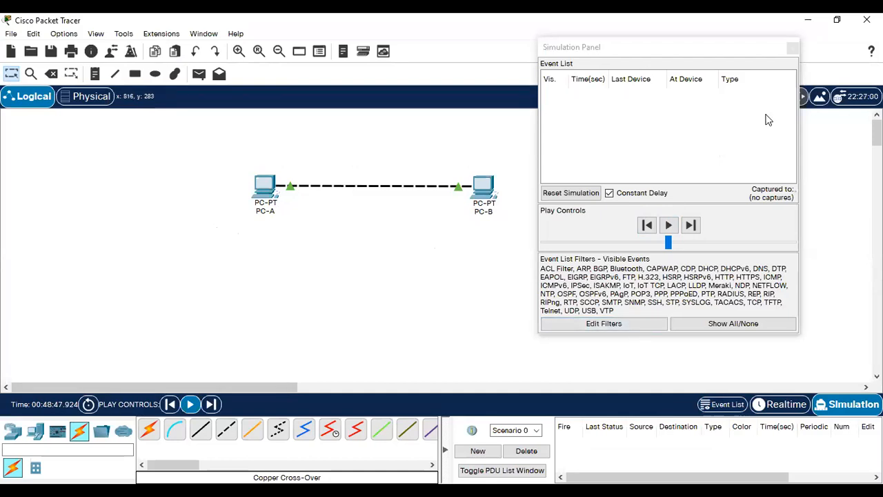
left_click_drag(759, 48, 798, 102)
left_click(831, 103)
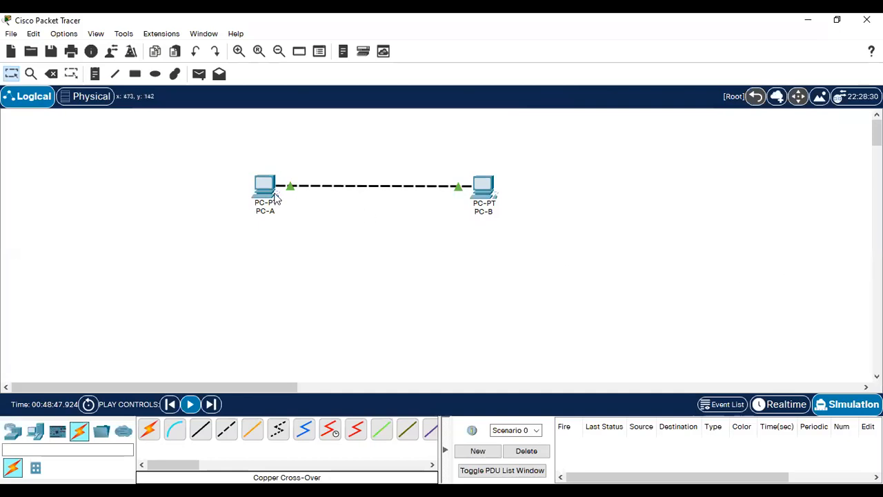
Step: Explore Home City on the Physical map, then return to the Logical diagram
left_click(86, 96)
scroll(276, 294, "up", 3)
scroll(228, 294, "down", 2)
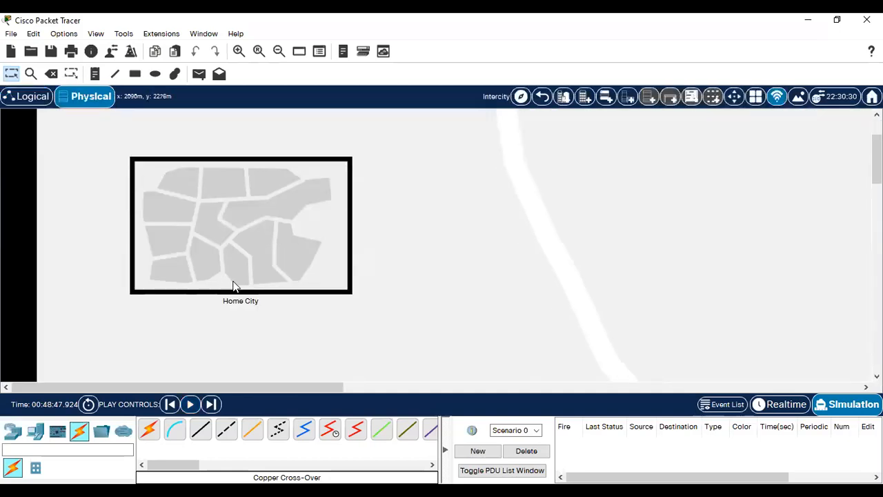
left_click(233, 281)
left_click_drag(183, 198, 270, 278)
scroll(311, 262, "down", 1)
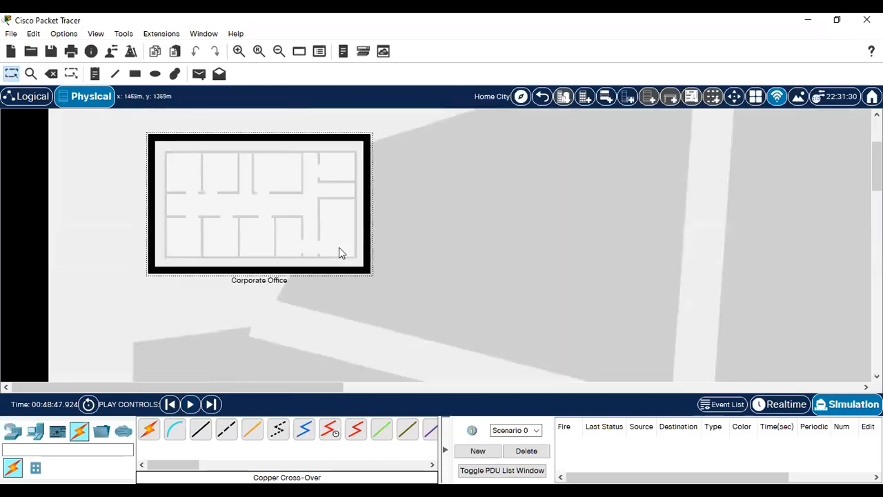
scroll(339, 250, "down", 5)
left_click_drag(642, 154, 634, 225)
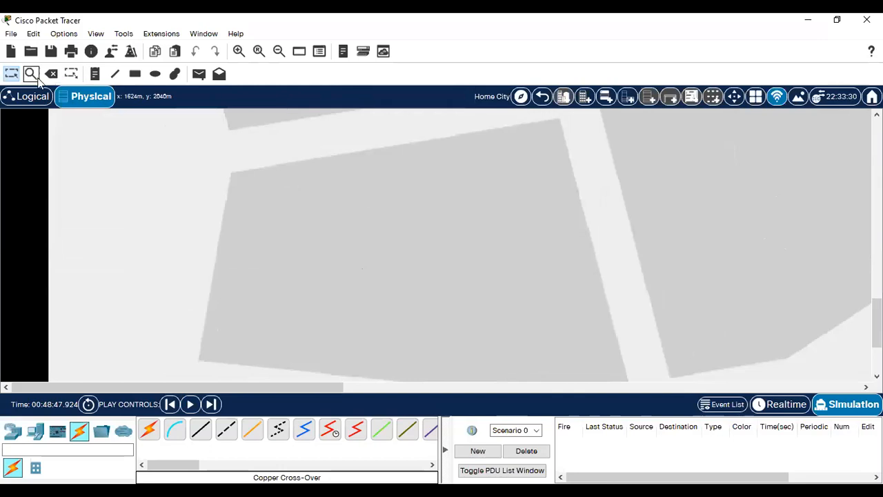
left_click(26, 96)
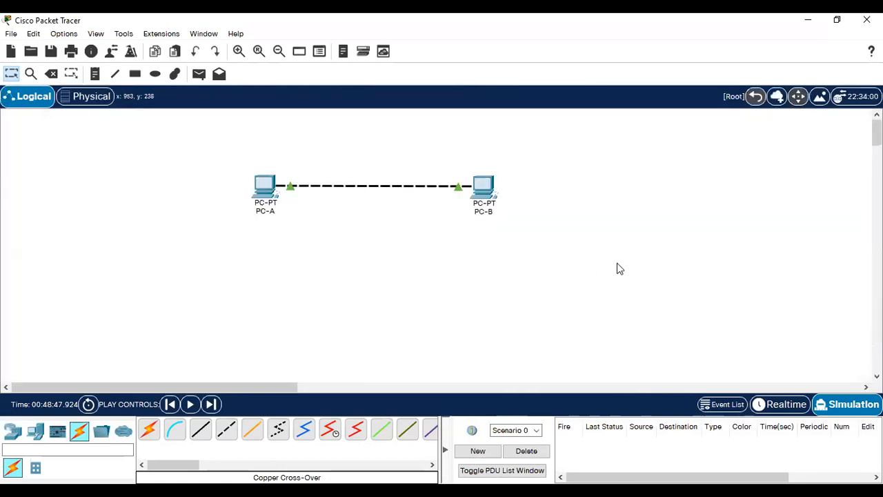
Step: Deselect PC-B, switch back to Realtime mode, and move to the Word lab sheet
left_click(267, 192)
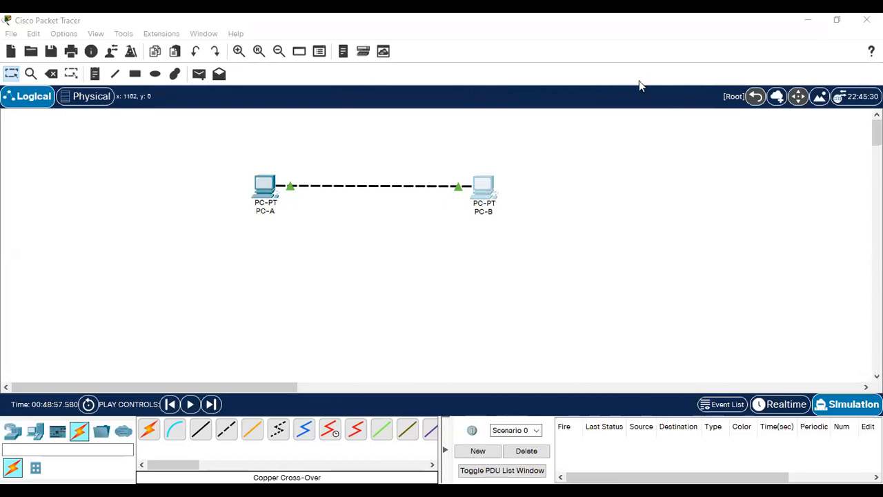
left_click(444, 259)
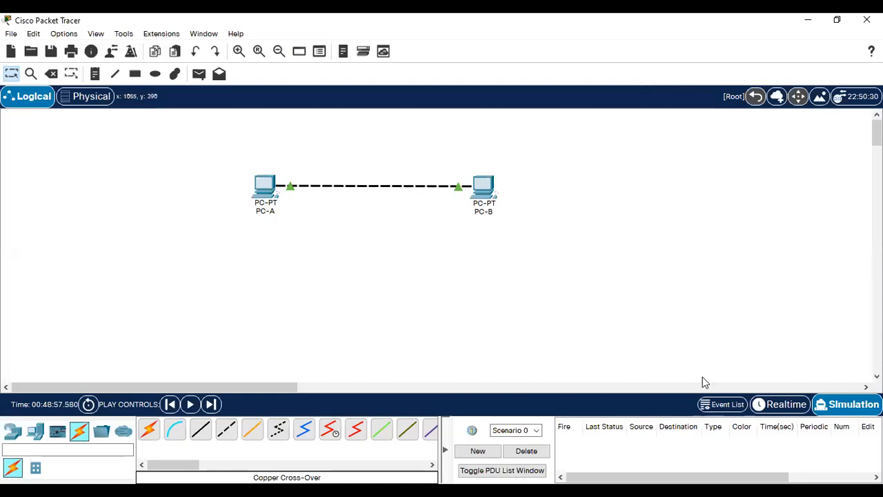
left_click(785, 406)
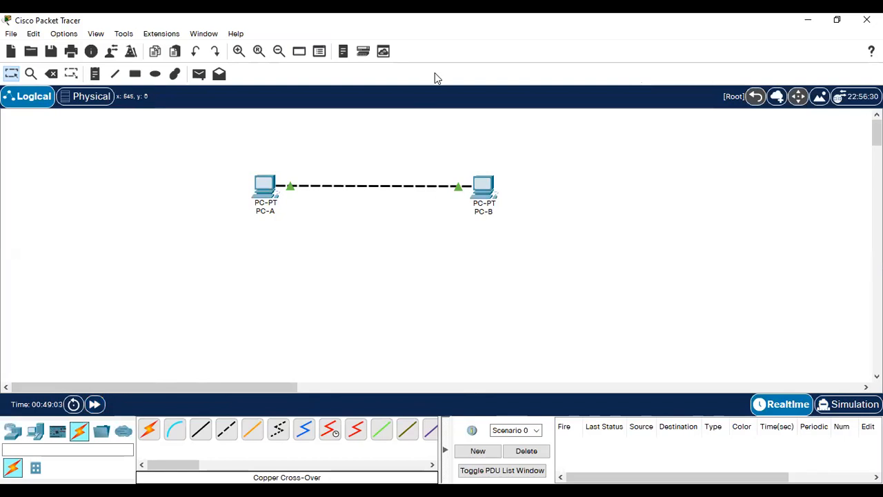
key("alt+Tab")
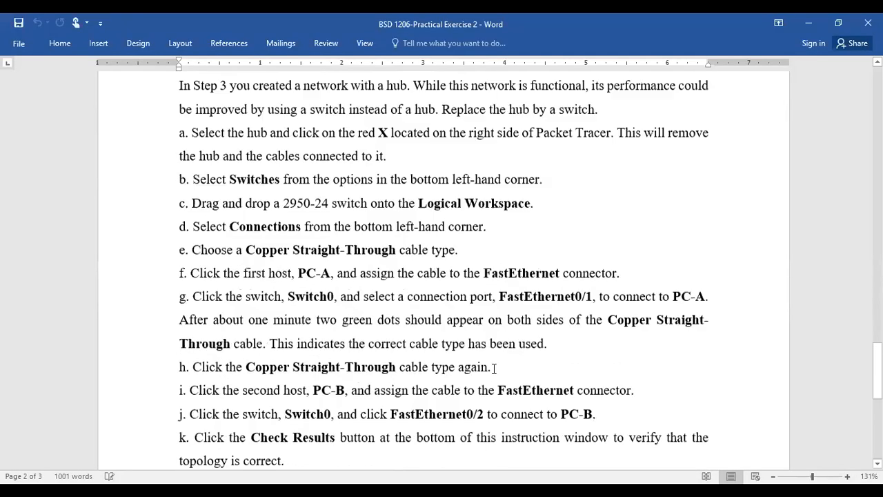
scroll(478, 361, "down", 5)
Step: Scroll the Word sheet back up to Step 3's hub sub-steps a through n
scroll(478, 361, "up", 15)
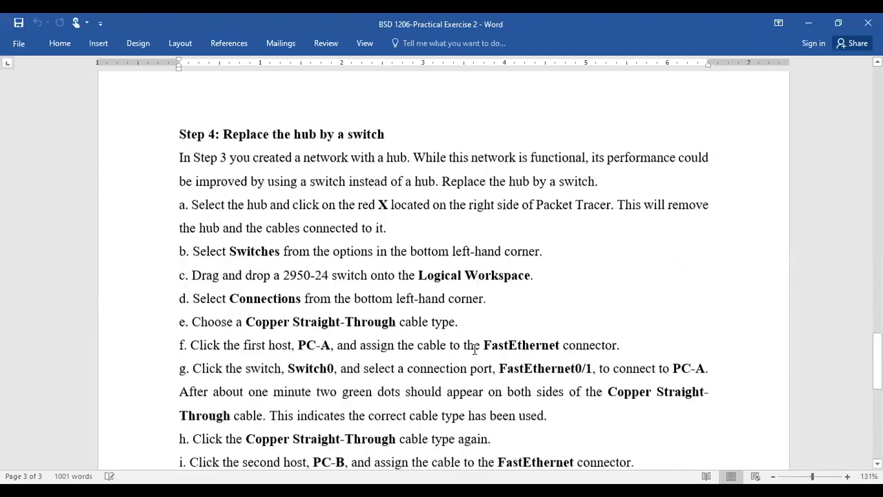
scroll(473, 333, "up", 2)
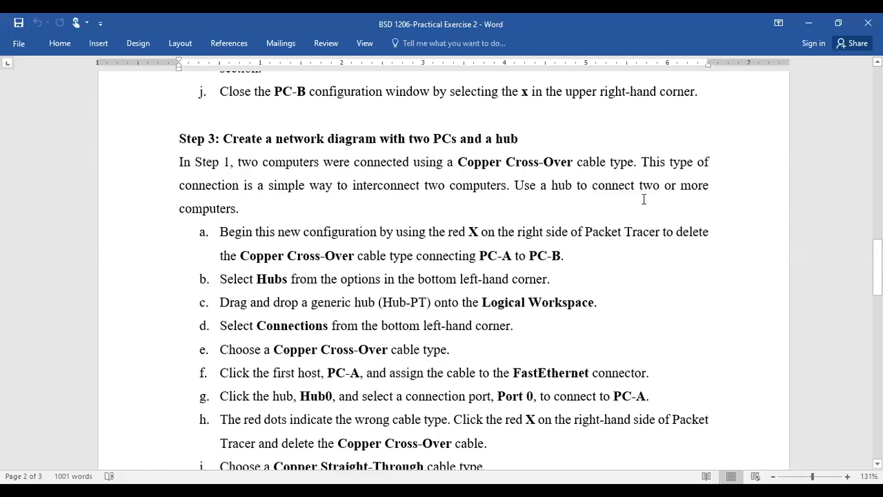
scroll(284, 230, "down", 1)
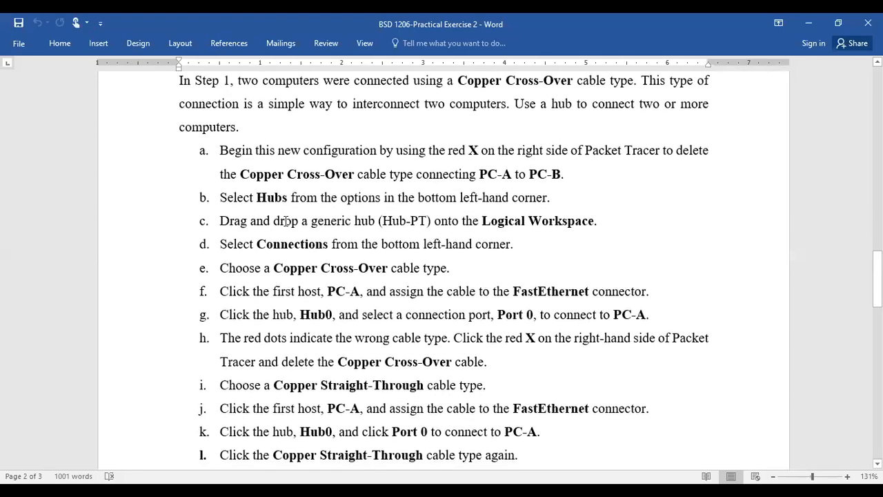
scroll(276, 214, "up", 1)
scroll(278, 194, "down", 1)
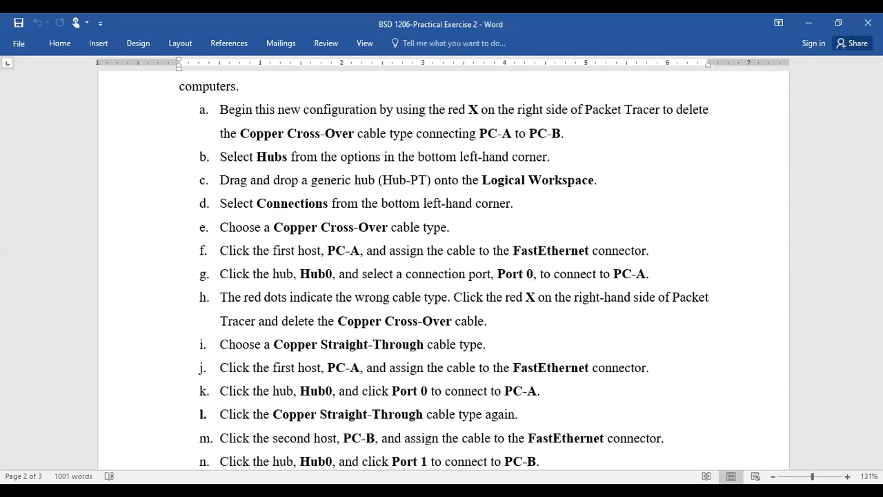
Step: Switch to the Word lab document and scroll through Step 3's hub items up to item n
key("alt+Tab")
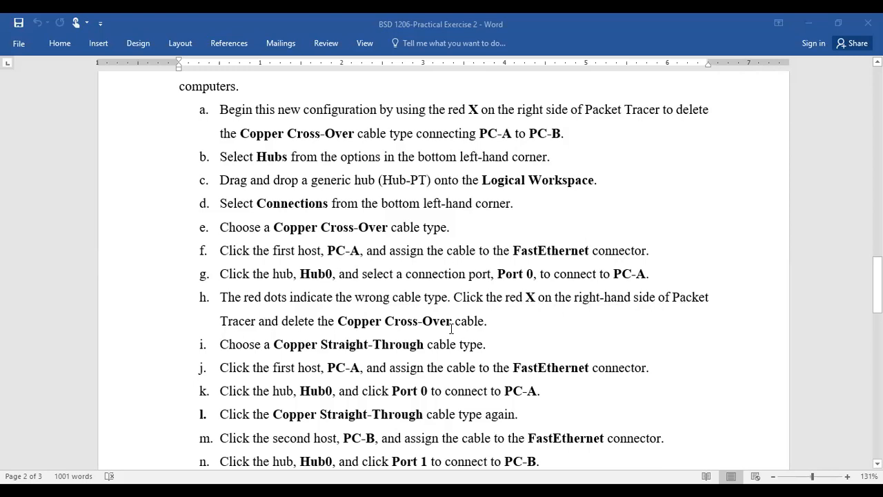
scroll(459, 330, "down", 1)
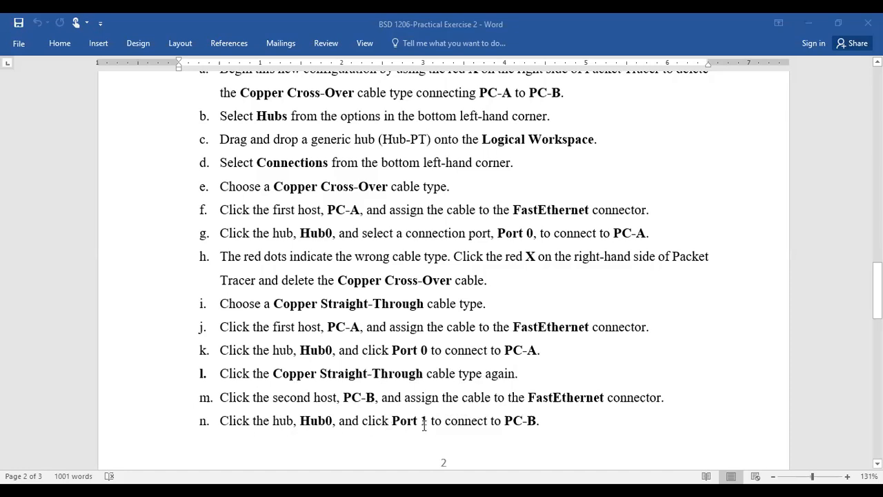
scroll(495, 421, "up", 1)
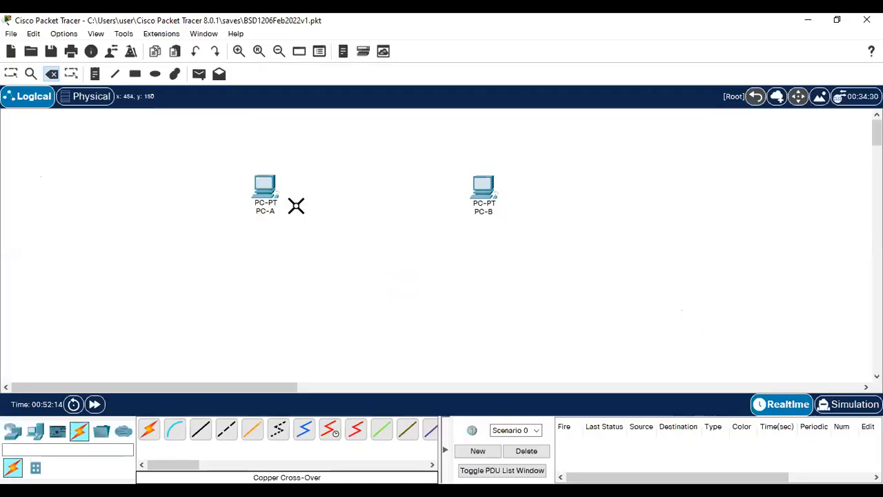
Step: Exit the Delete tool and return to the Select tool
key("Escape")
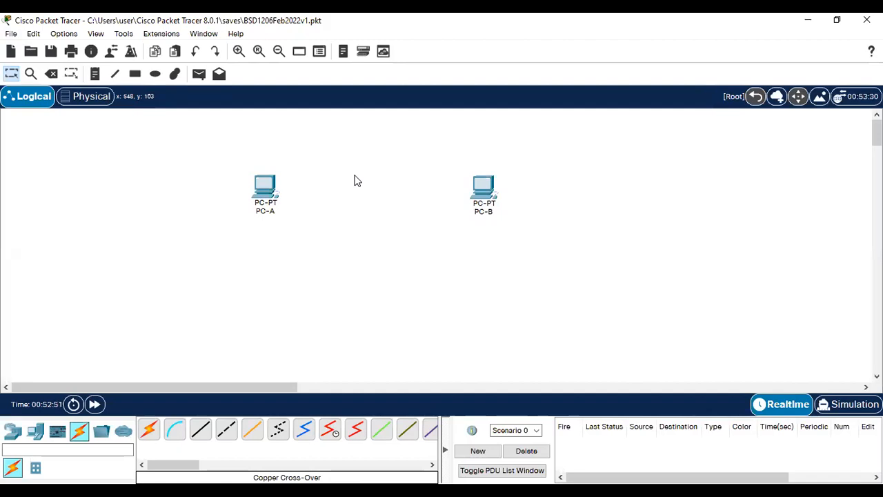
Step: Browse the Routers list down to the 2811, picking it up but not placing it
left_click(40, 434)
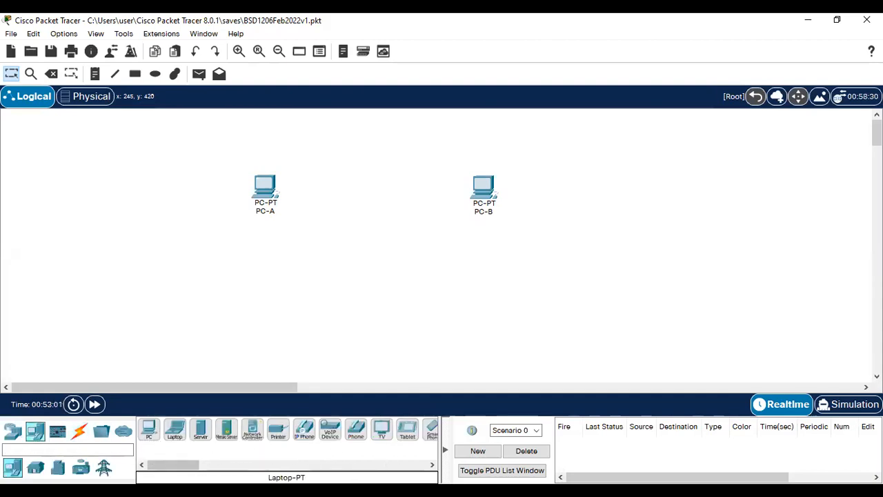
left_click(14, 433)
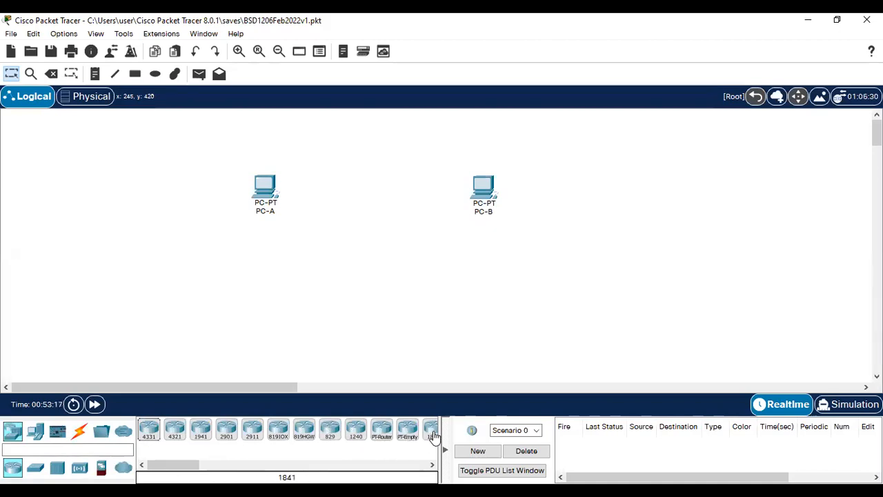
left_click(432, 465)
left_click(432, 464)
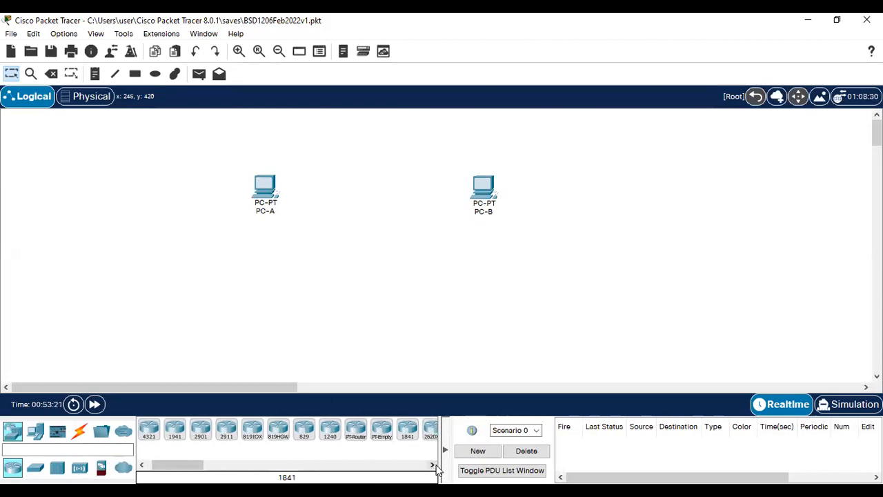
left_click(432, 465)
left_click(432, 465)
left_click(432, 465)
left_click(432, 464)
left_click(432, 465)
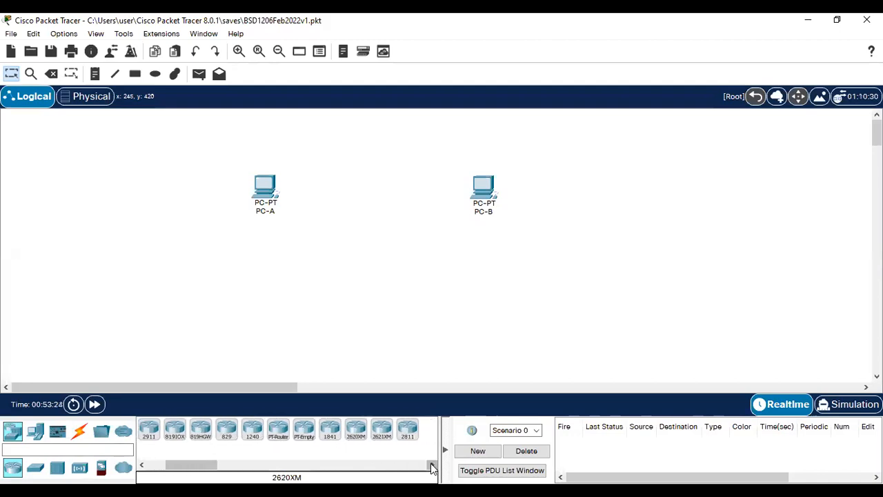
left_click(432, 464)
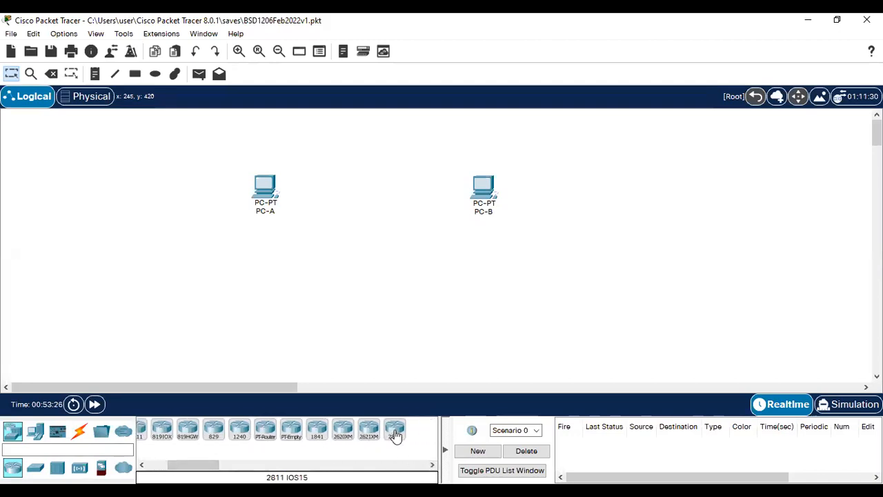
left_click(395, 431)
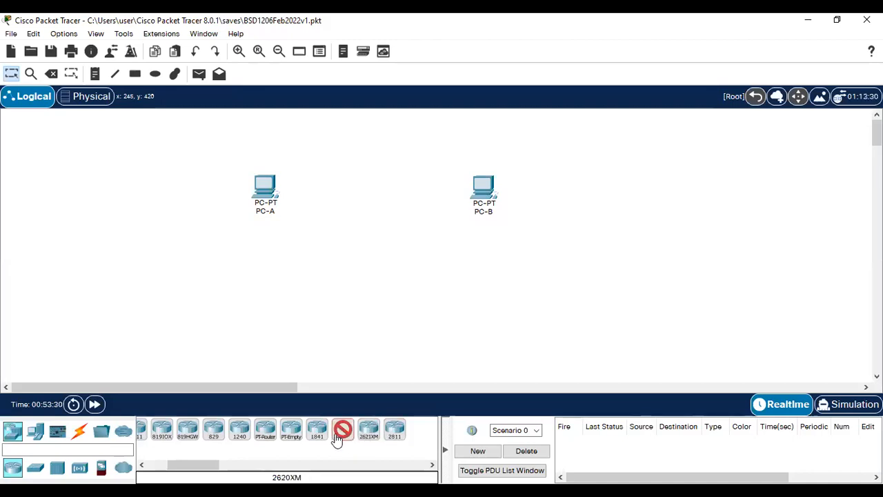
left_click_drag(188, 464, 161, 466)
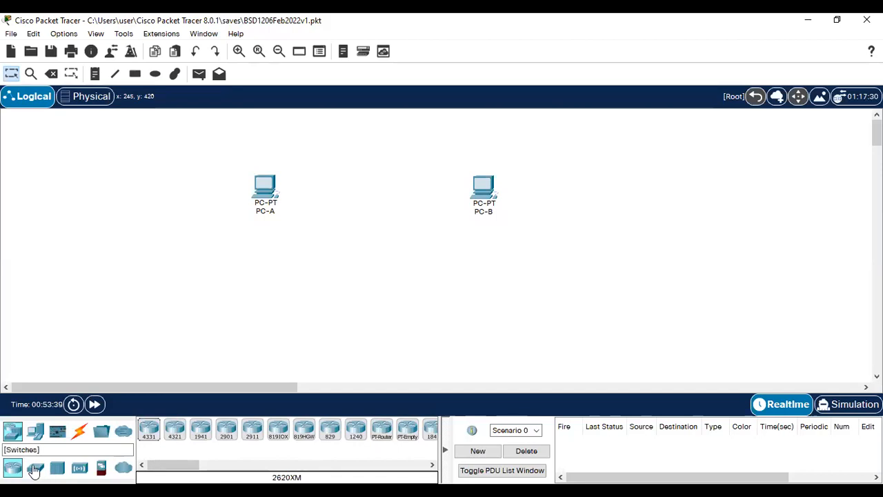
Step: Place a PT-Hub, Hub0, on the canvas between PC-A and PC-B
left_click(57, 469)
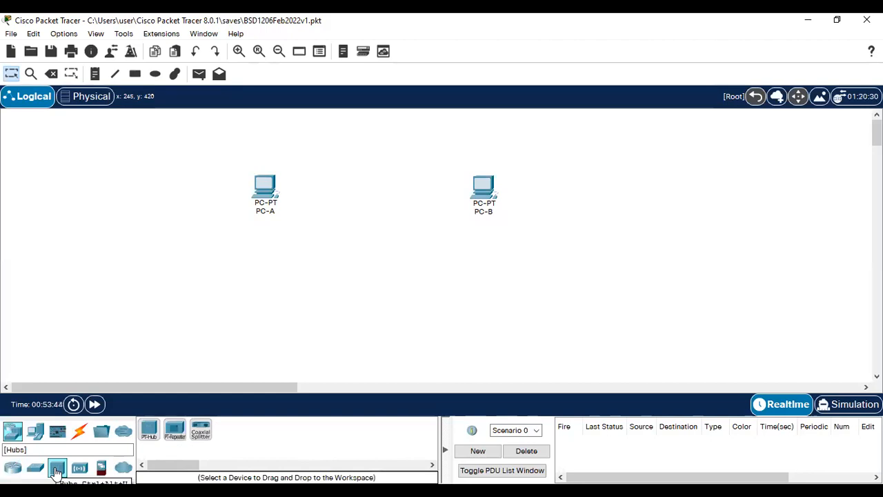
left_click(150, 433)
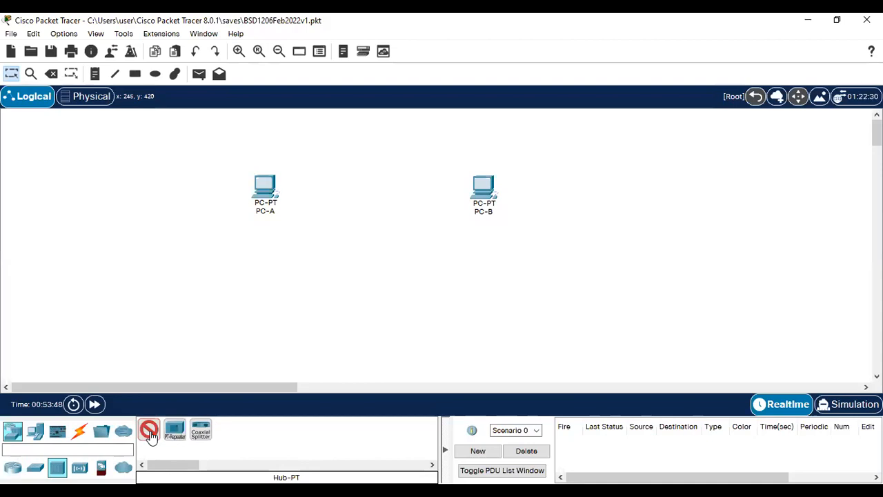
left_click(365, 195)
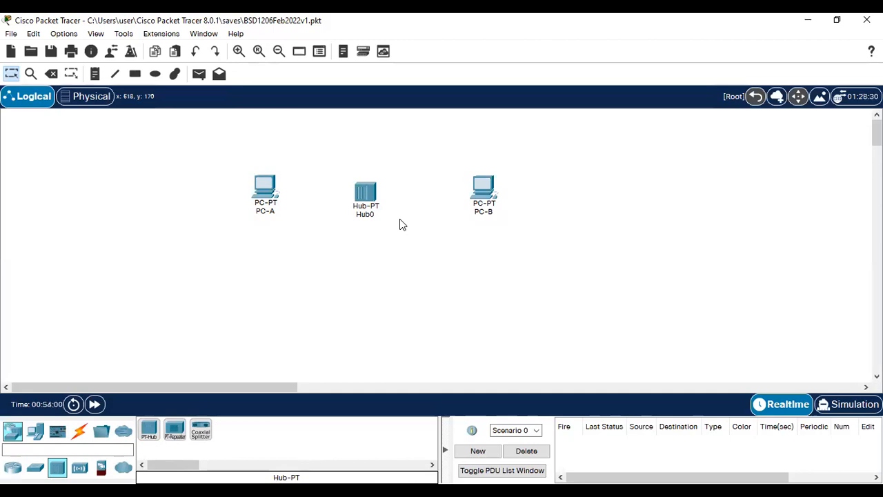
left_click(77, 435)
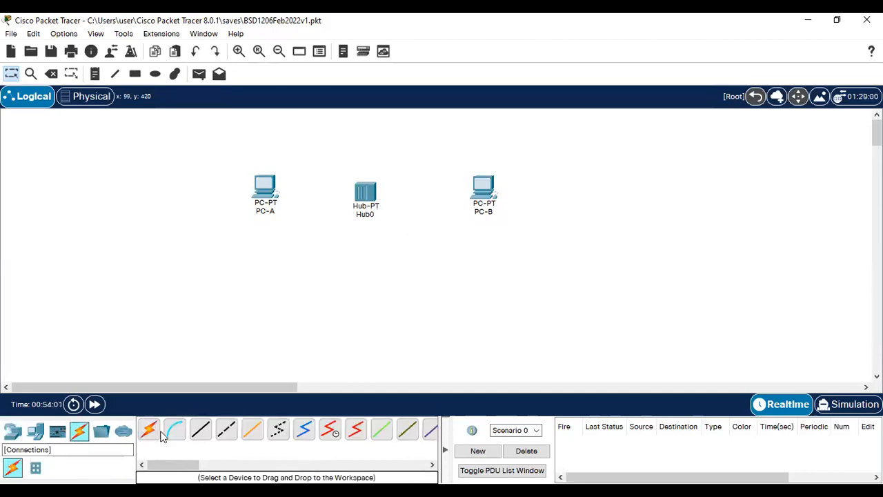
Step: Run a Copper Cross-Over cable from PC-A's FastEthernet0 to Hub0's FastEthernet1
left_click(228, 439)
left_click(269, 187)
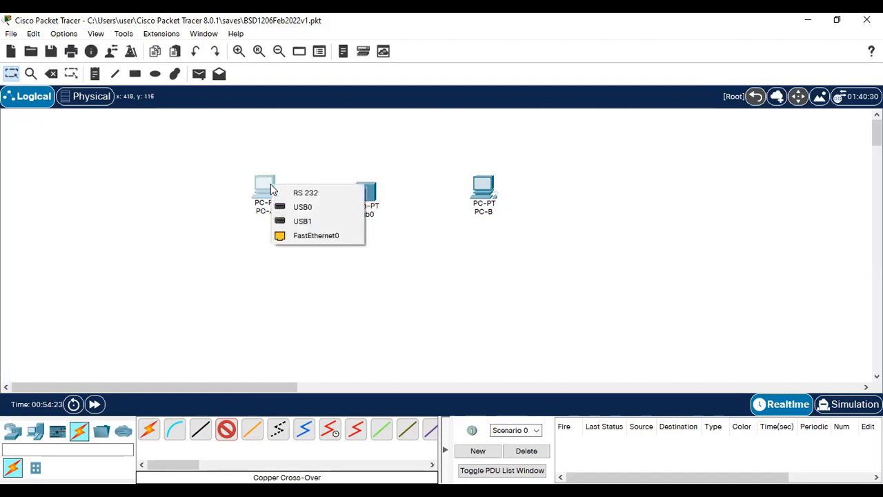
left_click(310, 238)
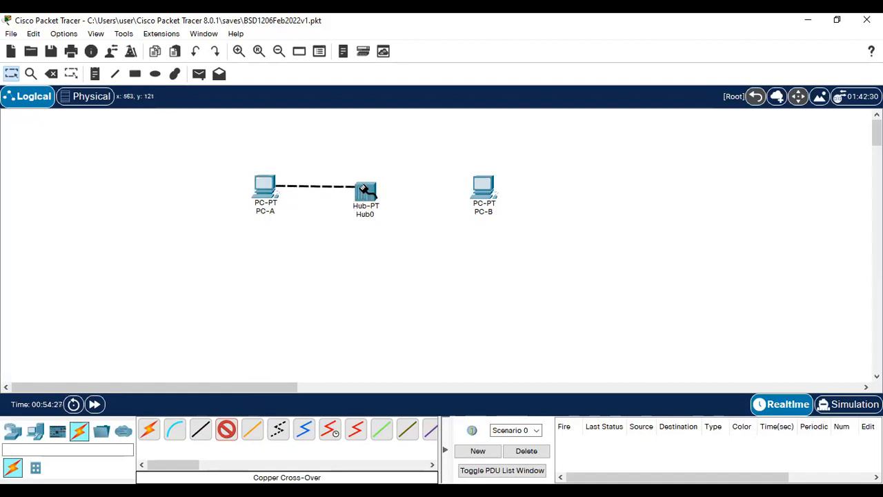
left_click(366, 193)
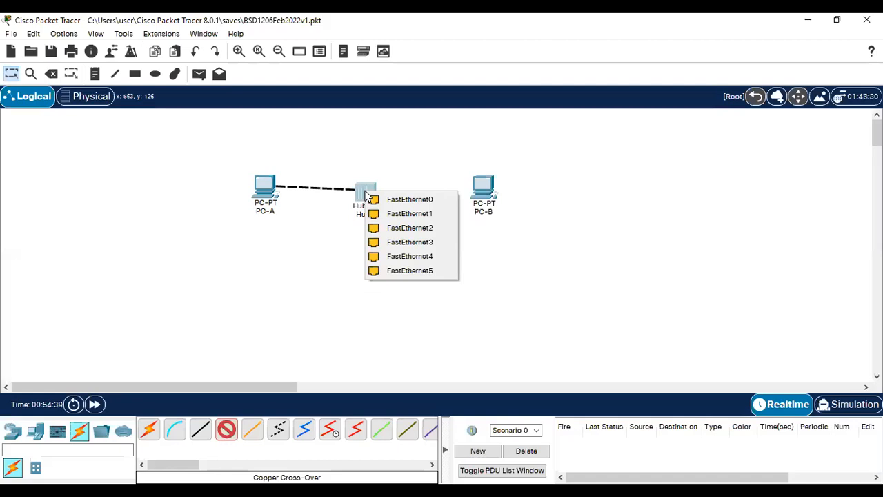
left_click(416, 214)
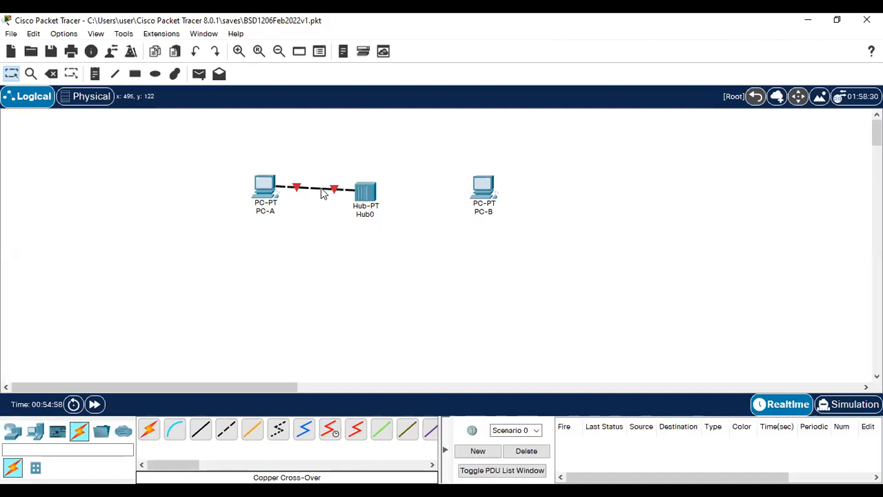
Step: Delete the cross-over cable between PC-A and Hub0, then return to Select
key("Delete")
left_click(320, 187)
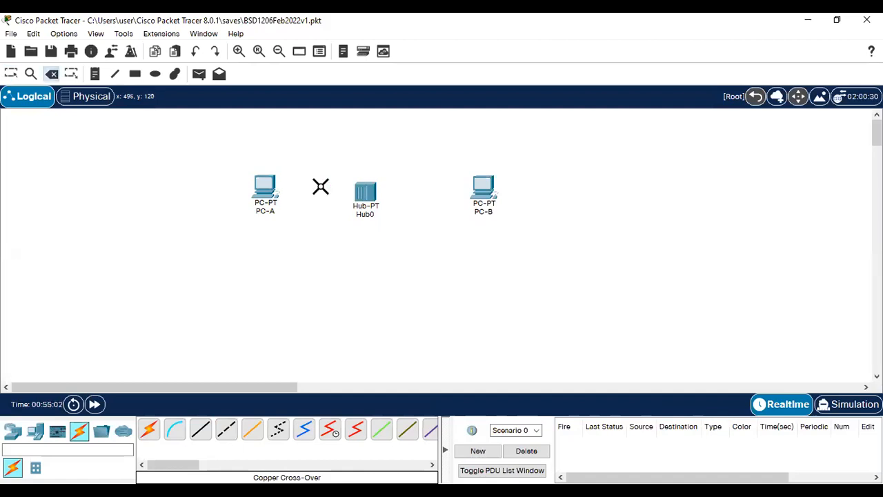
key("Escape")
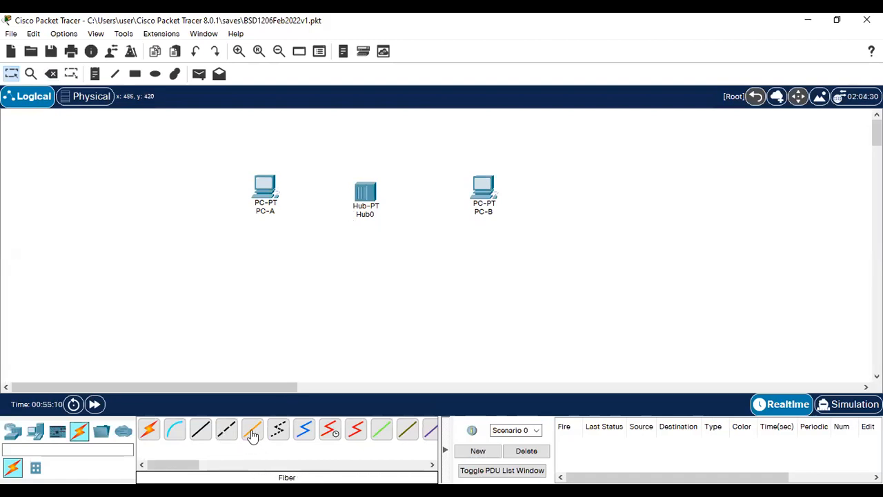
Step: Connect PC-A's FastEthernet0 to Hub0's FastEthernet0 with a Copper Straight-Through cable
left_click(201, 439)
left_click(269, 189)
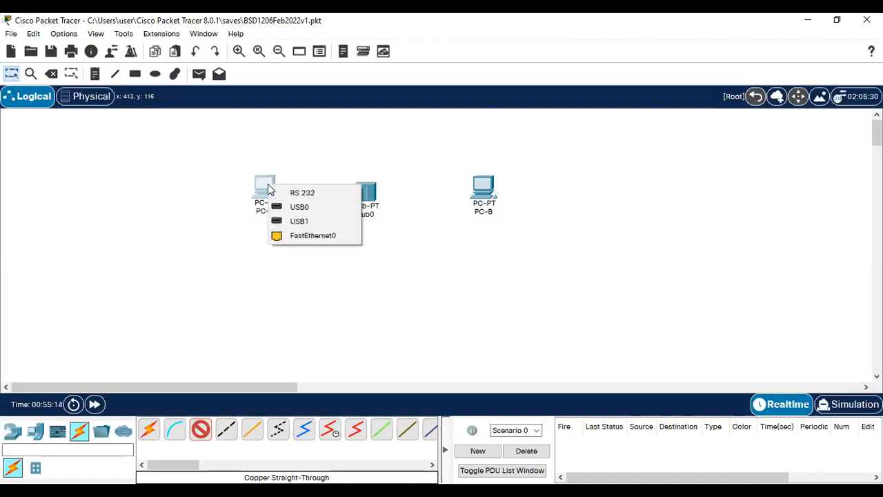
left_click(314, 235)
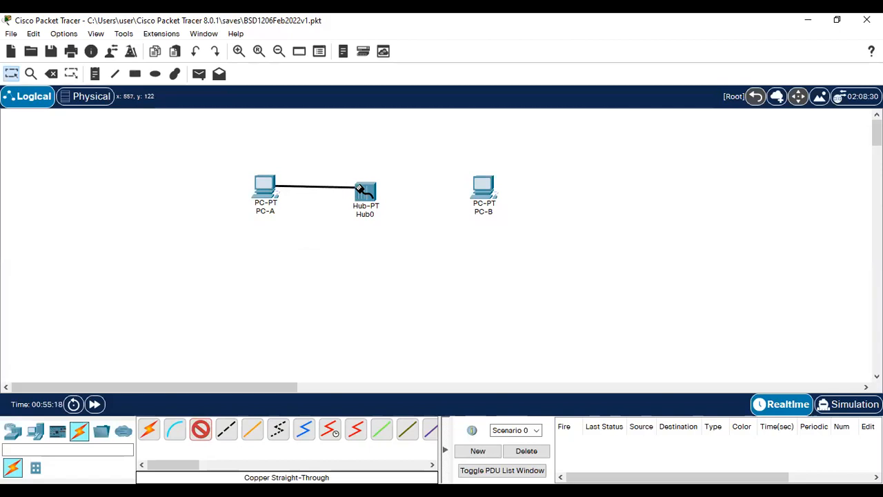
left_click(360, 191)
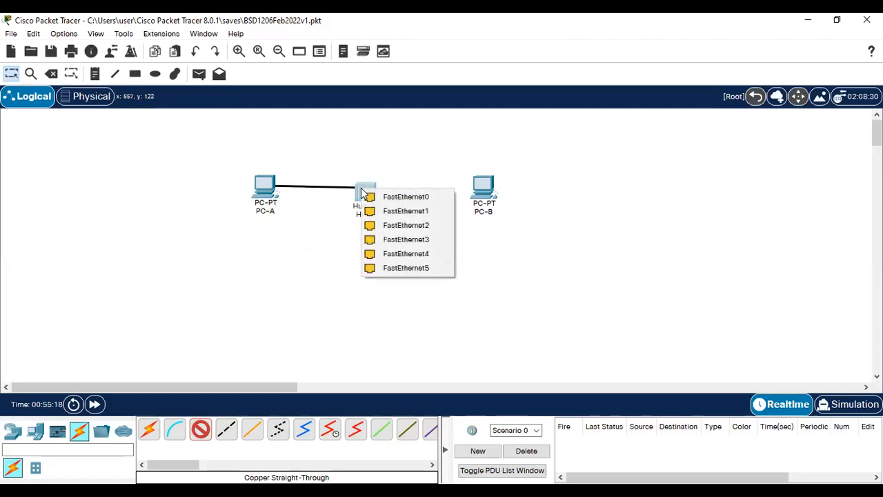
left_click(403, 196)
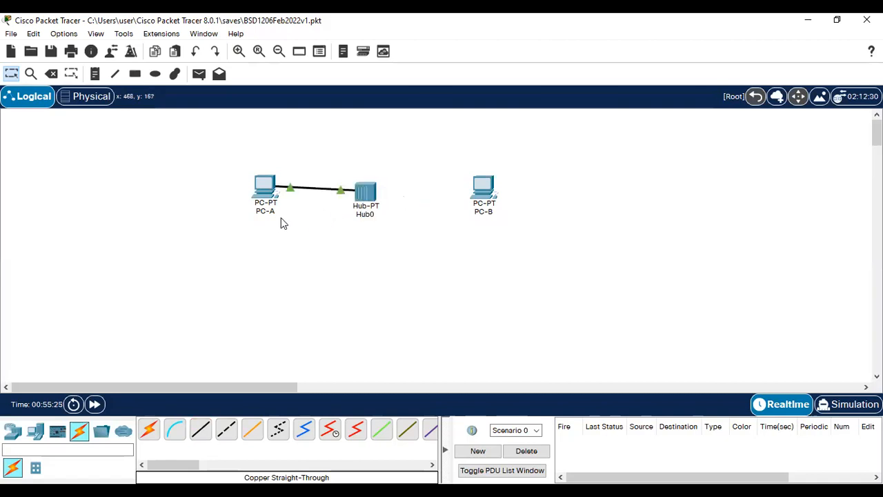
Step: Nudge Hub0 slightly up and to the right
left_click_drag(367, 199, 369, 194)
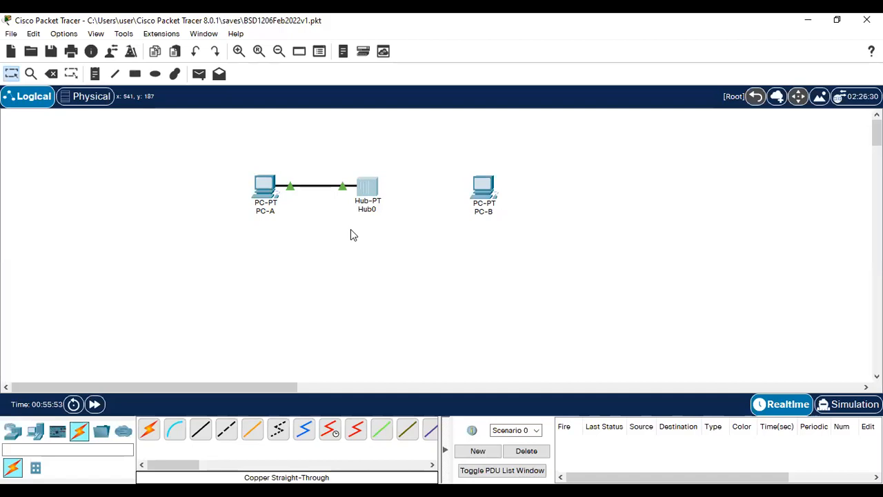
left_click(366, 193)
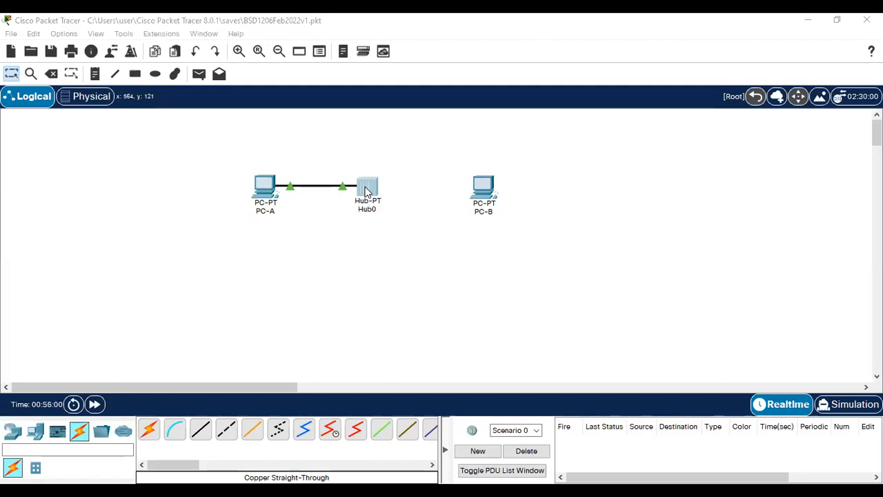
left_click(251, 186)
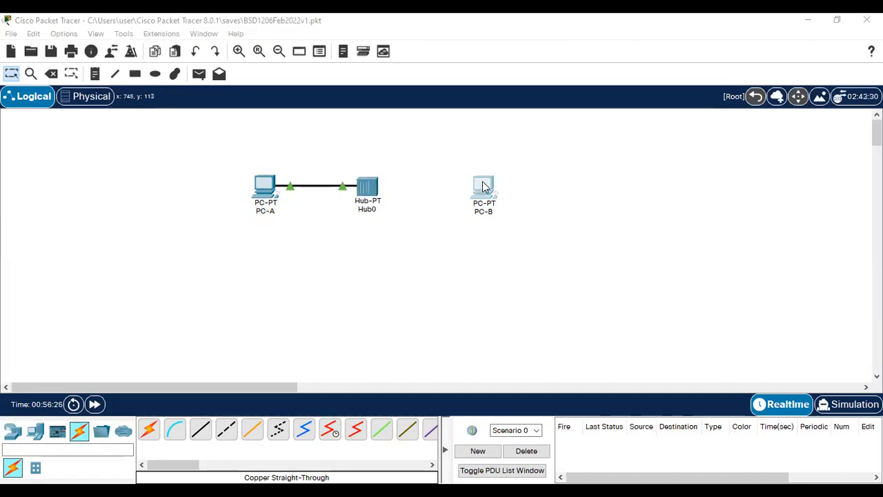
Step: Connect Hub0's FastEthernet1 to PC-B's FastEthernet0 with a Copper Straight-Through cable
left_click(405, 272)
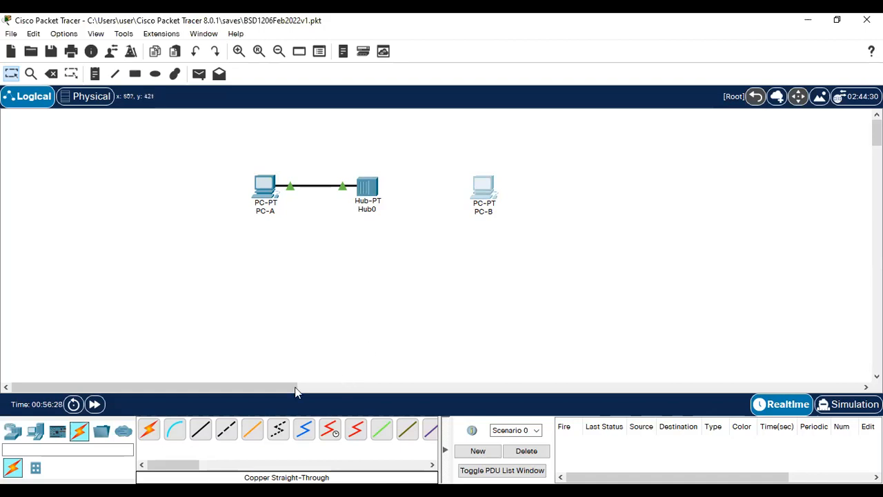
left_click(201, 433)
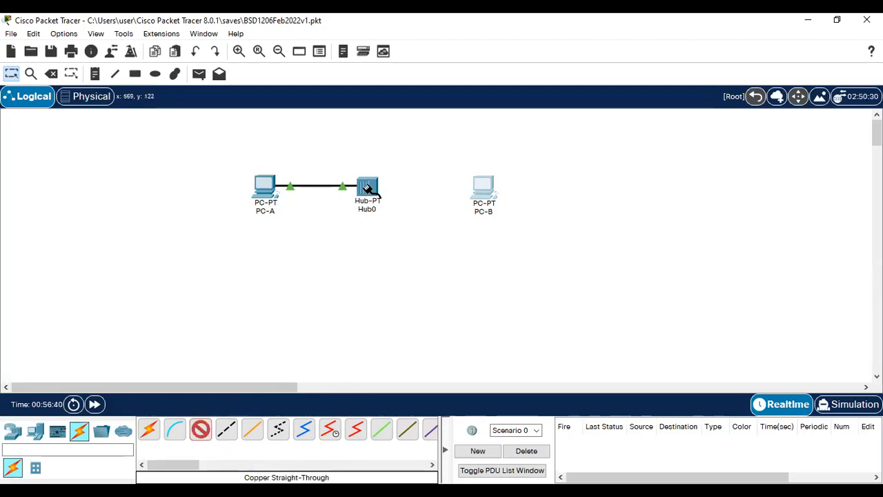
left_click(369, 187)
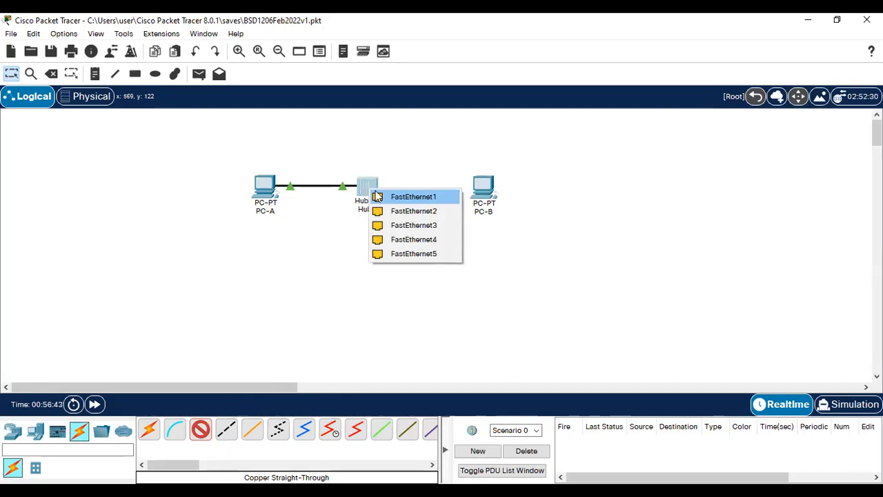
left_click(409, 197)
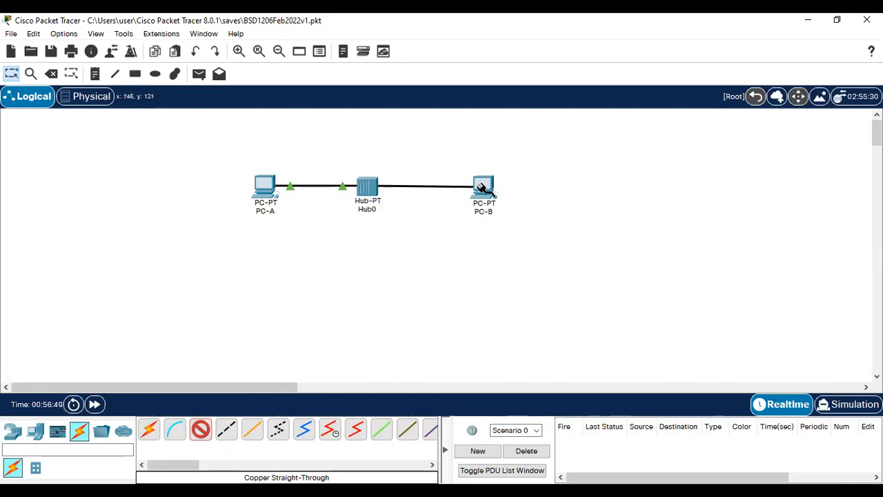
left_click(483, 190)
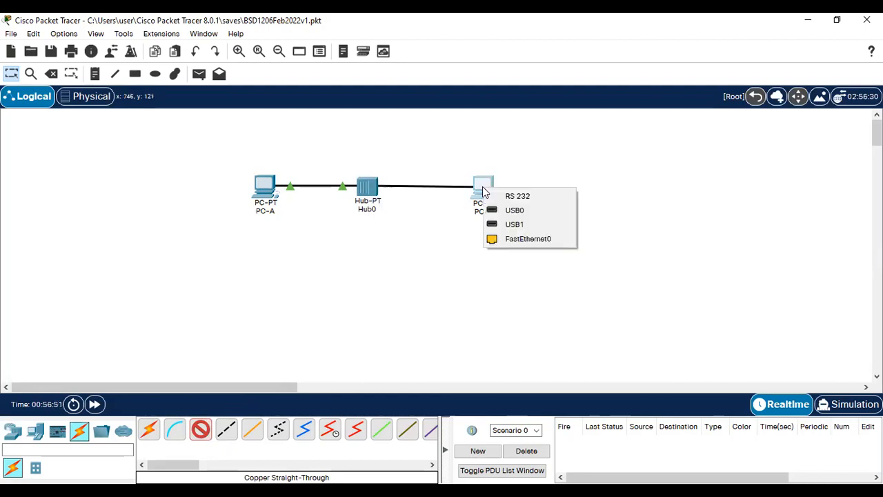
left_click(523, 239)
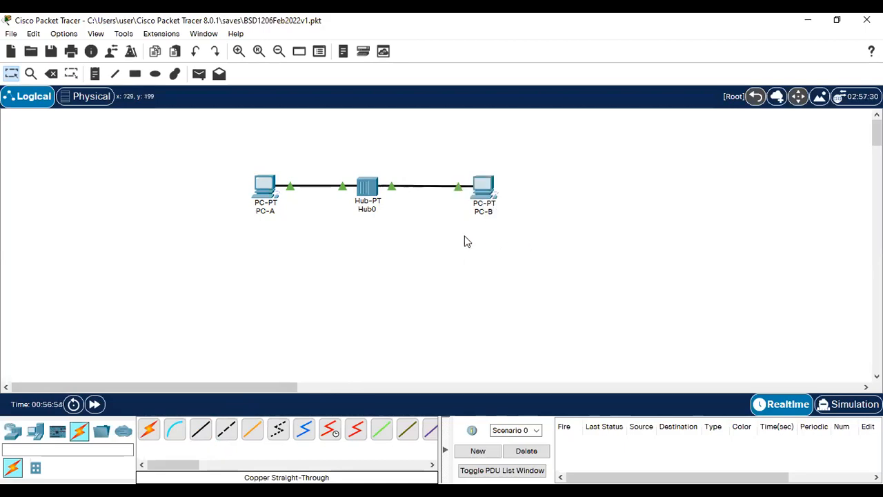
Step: Check the Hub0 and PC-B link details, then switch to the lab instructions document
left_click(367, 195)
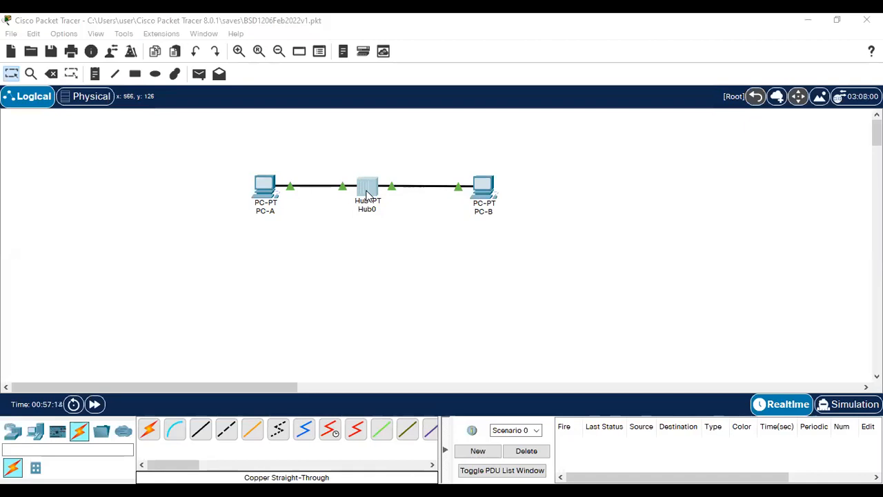
mouse_move(365, 195)
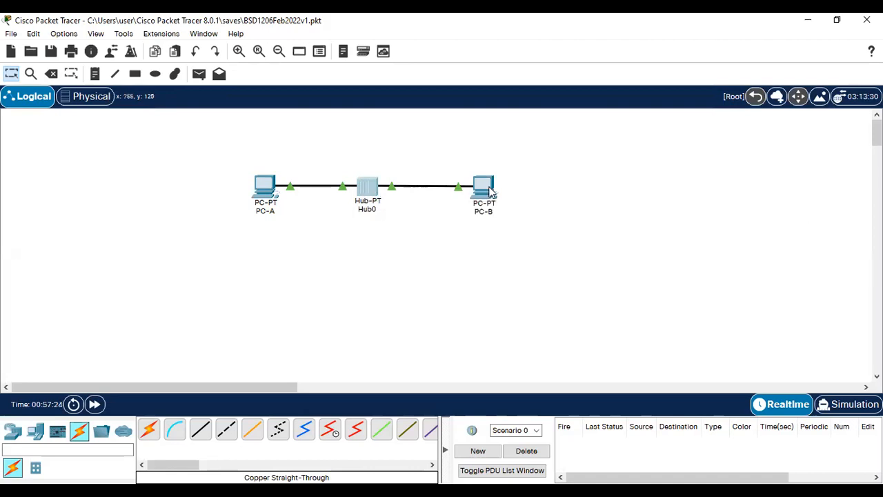
mouse_move(491, 193)
key("alt+Tab")
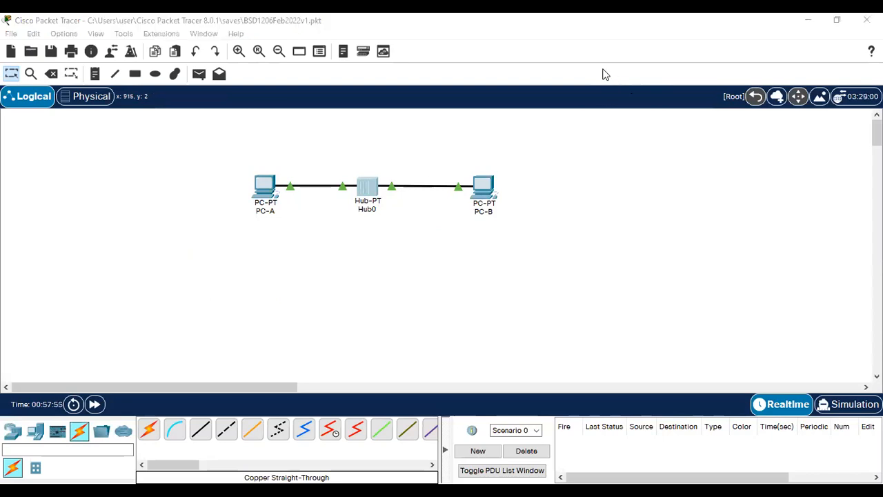
scroll(235, 127, "up", 2)
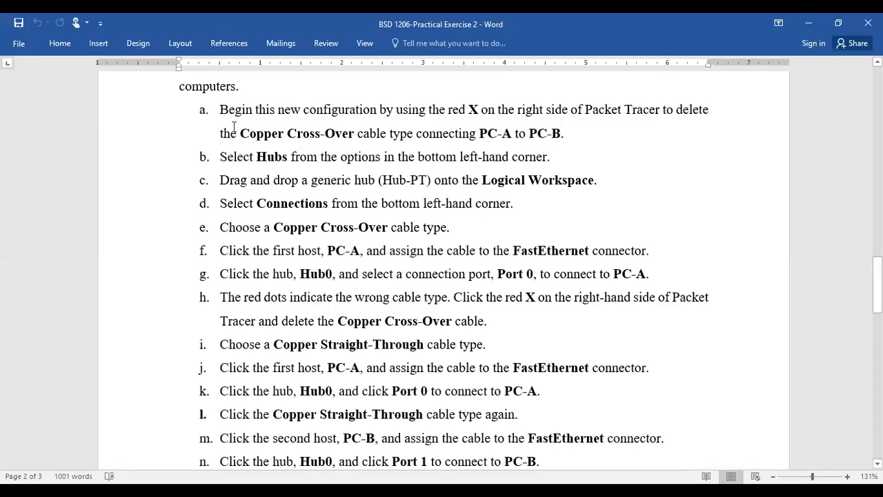
scroll(273, 366, "down", 3)
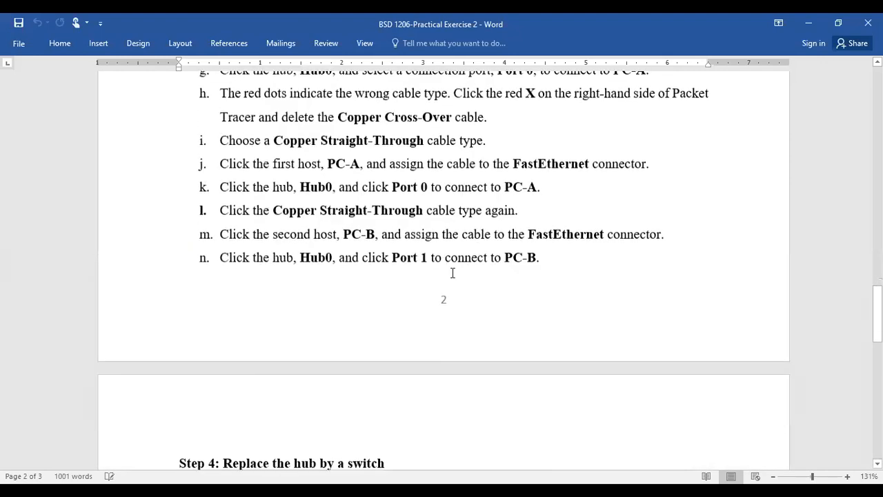
scroll(441, 269, "down", 3)
scroll(238, 318, "up", 1)
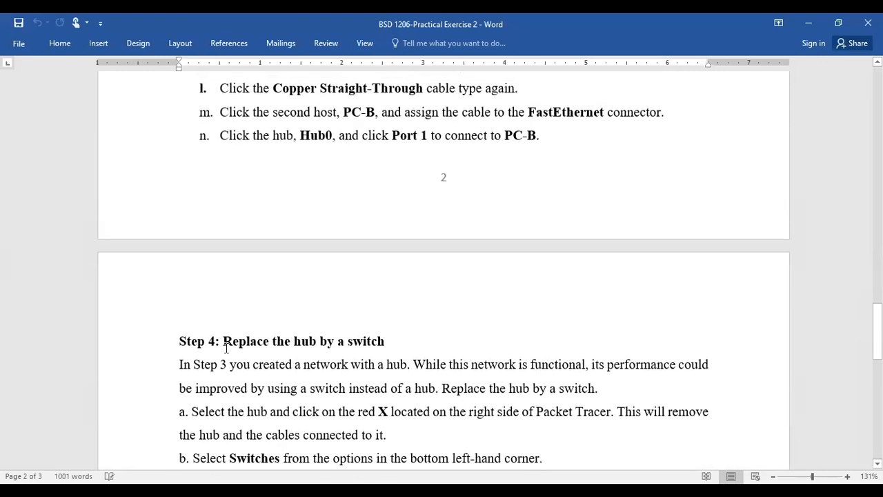
scroll(369, 263, "up", 6)
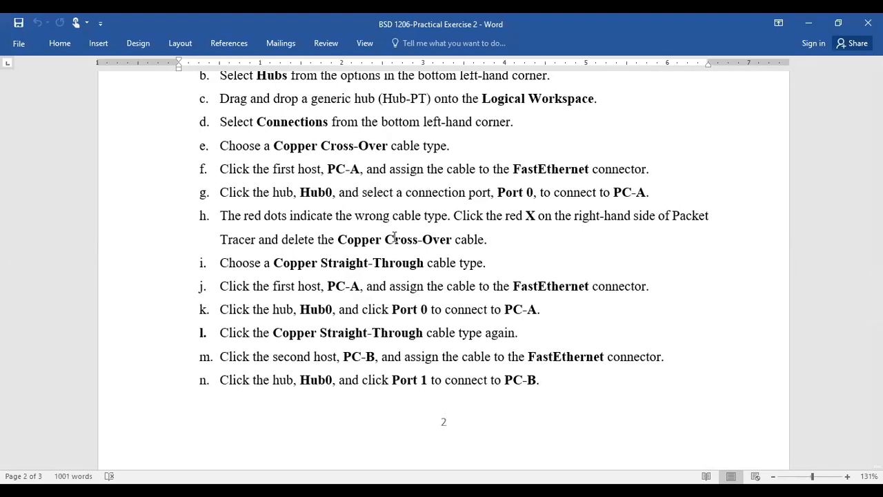
scroll(383, 252, "down", 10)
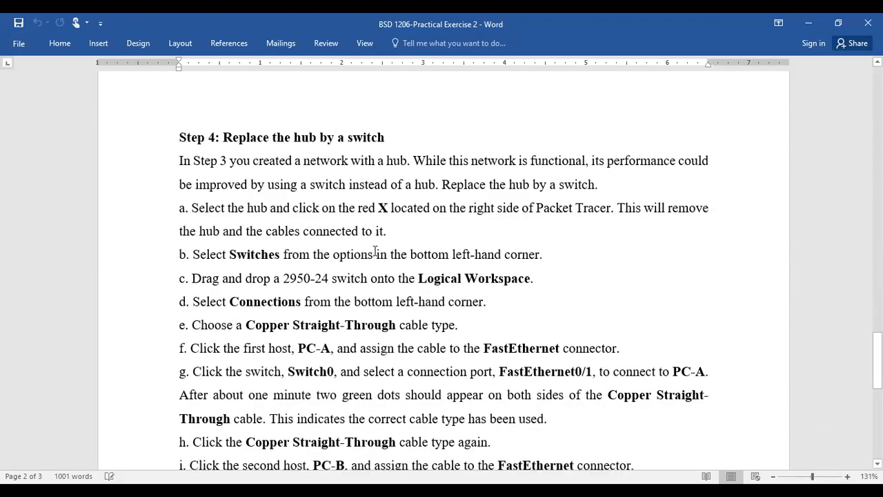
scroll(379, 265, "down", 4)
scroll(376, 265, "up", 5)
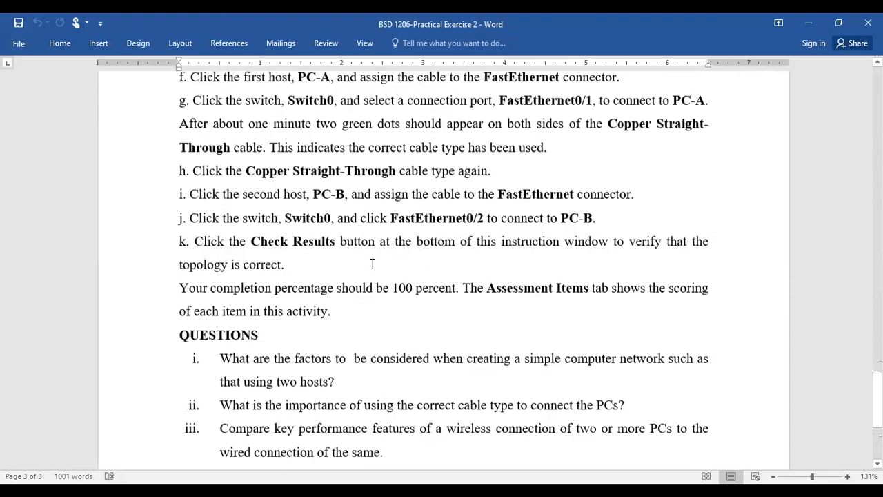
scroll(372, 264, "up", 3)
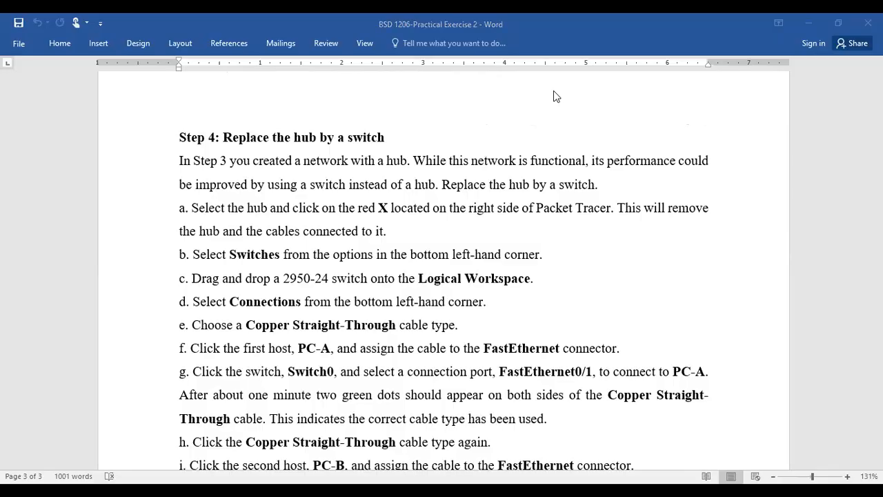
key("alt+Tab")
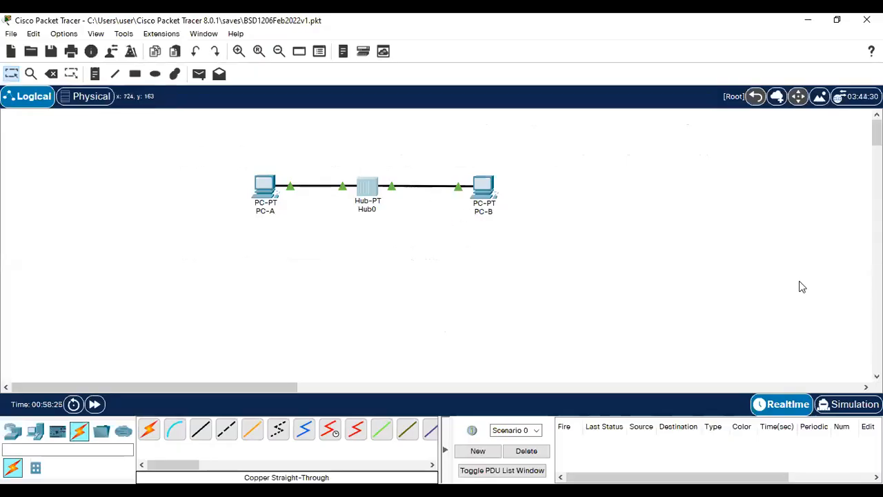
Step: Switch to Simulation mode and close the Simulation Panel
left_click(850, 405)
left_click(708, 279)
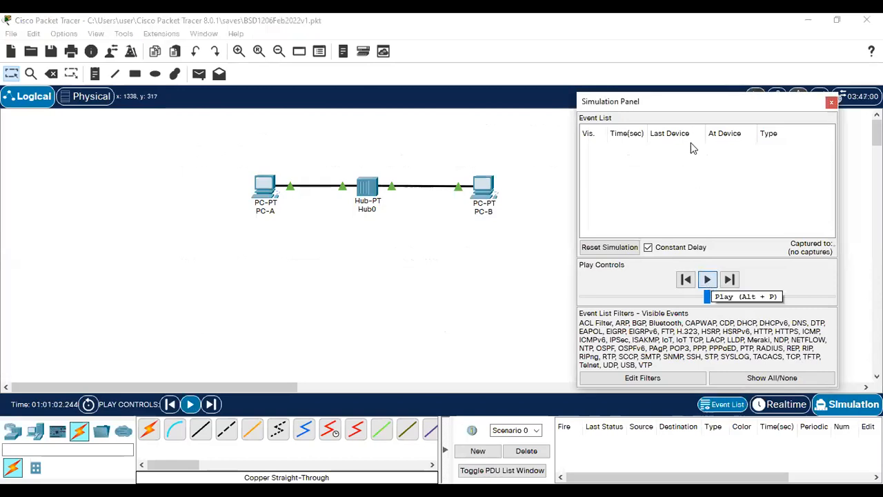
left_click(832, 144)
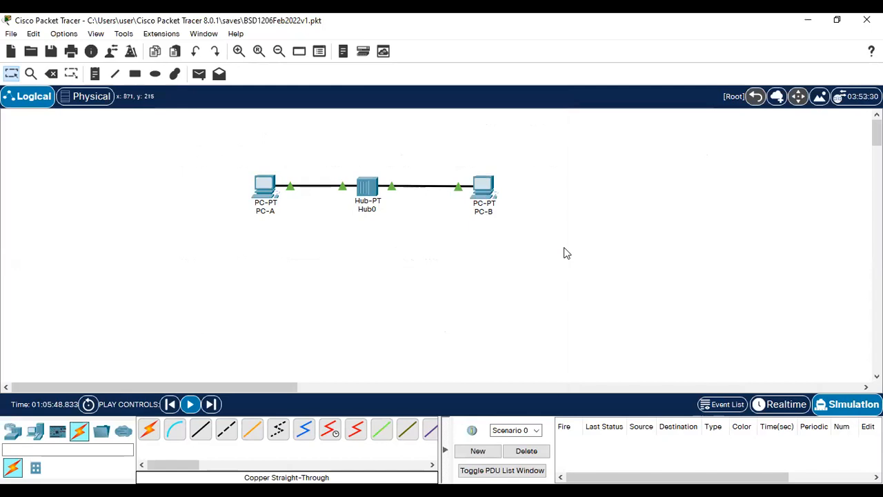
Step: Paste three PC-B copies, placing PC-B(3) above PC-B and PC-B(1), PC-B(2) below
key("ctrl+v")
left_click_drag(479, 150, 485, 285)
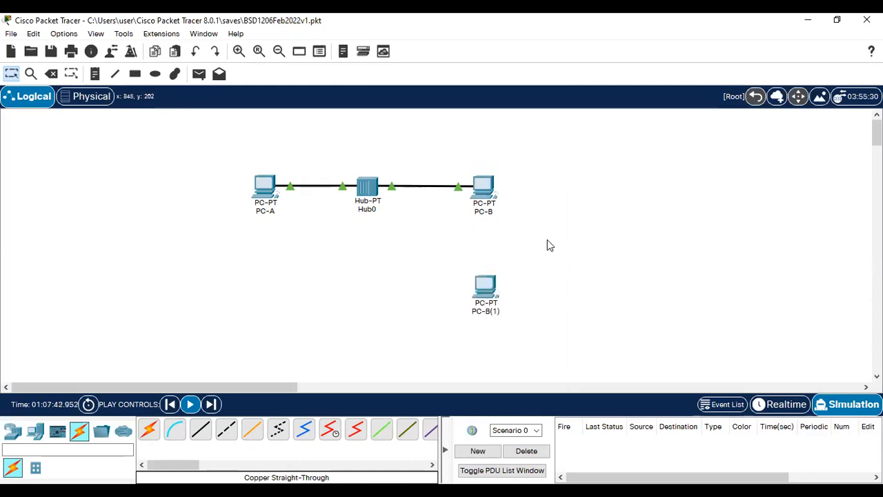
key("ctrl+v")
left_click_drag(479, 156, 558, 257)
mouse_move(494, 294)
left_mouse_down()
mouse_move(492, 242)
mouse_move(540, 253)
mouse_move(479, 292)
left_mouse_up()
left_click(525, 207)
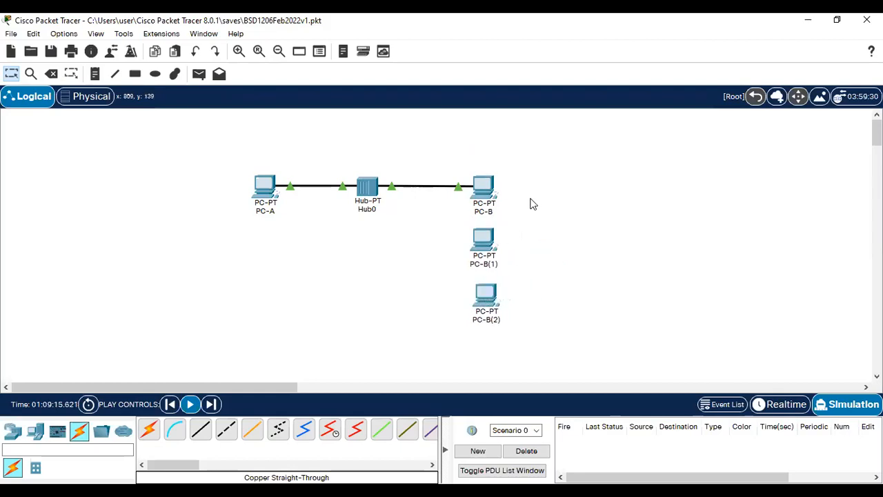
key("ctrl+v")
left_click_drag(484, 169, 482, 145)
left_click(547, 140)
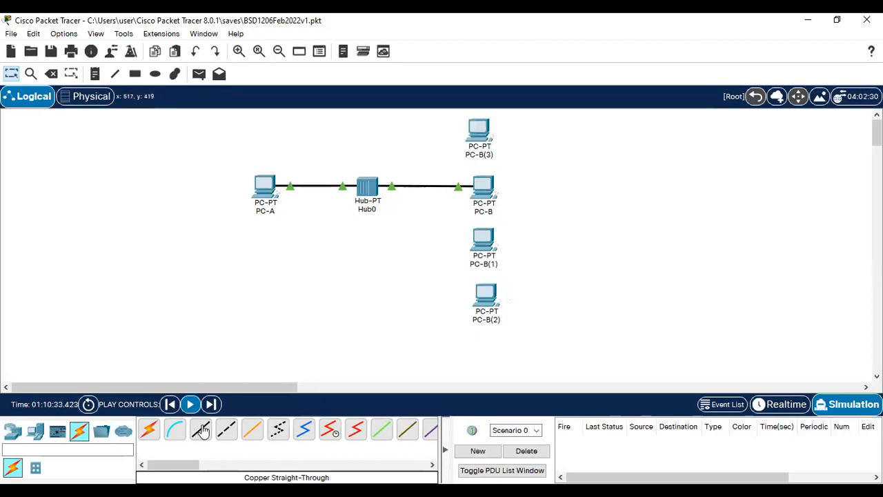
Step: Cable Hub0's FastEthernet2 to PC-B(3)'s FastEthernet0 with a copper straight-through cable
left_click(200, 429)
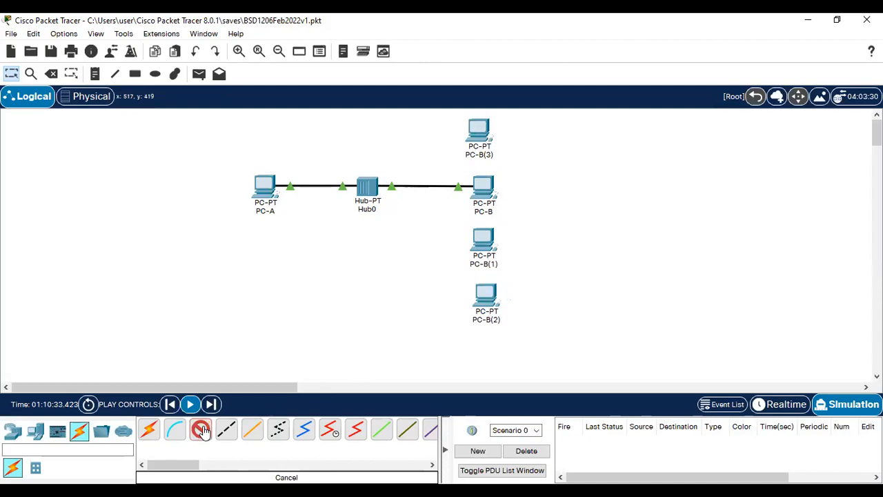
left_click(379, 185)
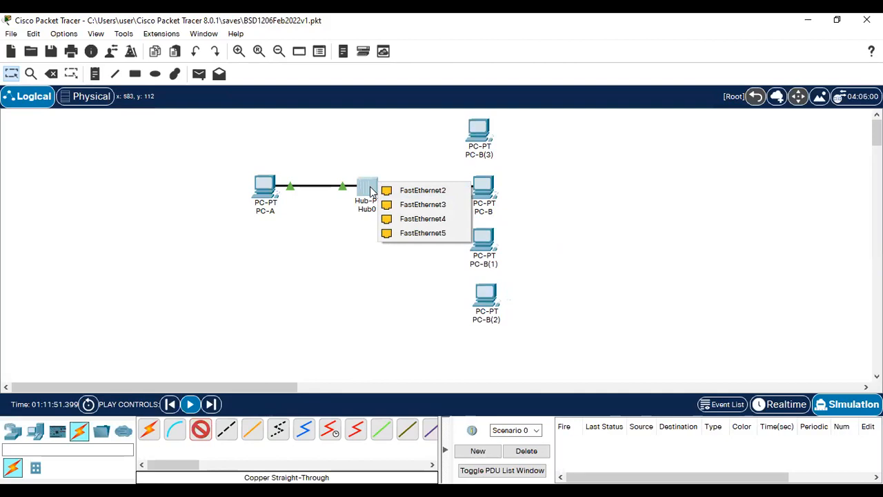
left_click(420, 191)
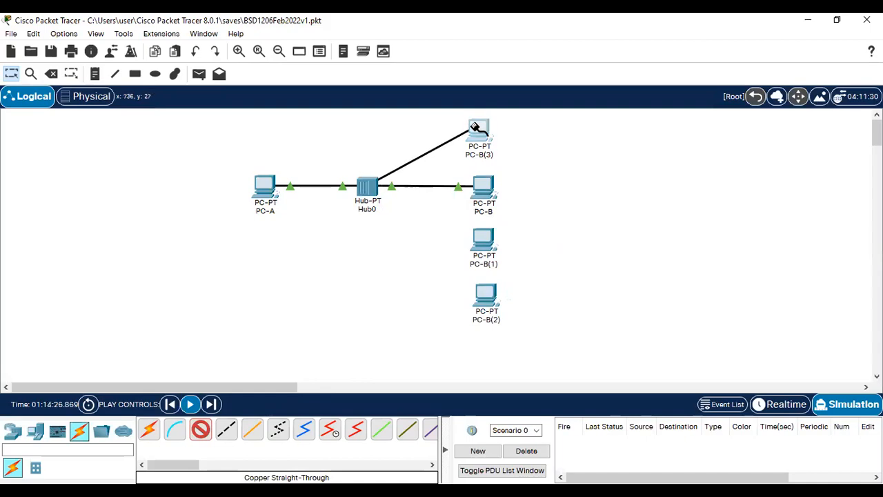
left_click(474, 127)
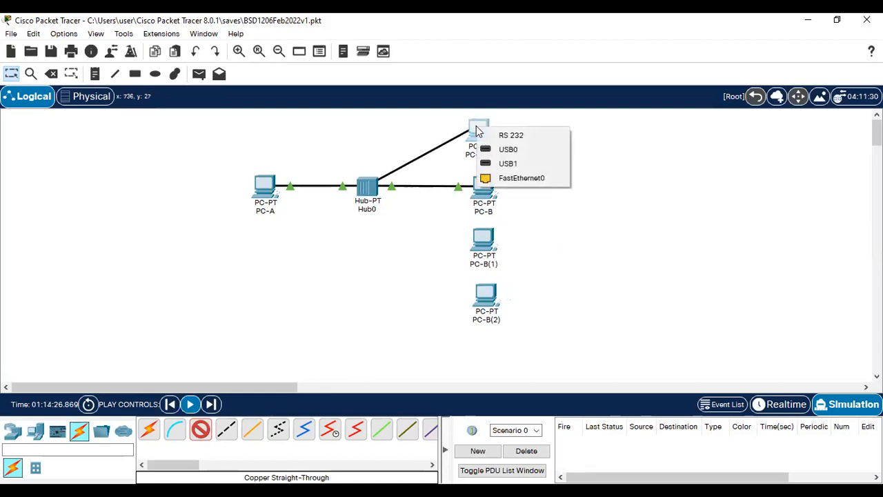
left_click(519, 178)
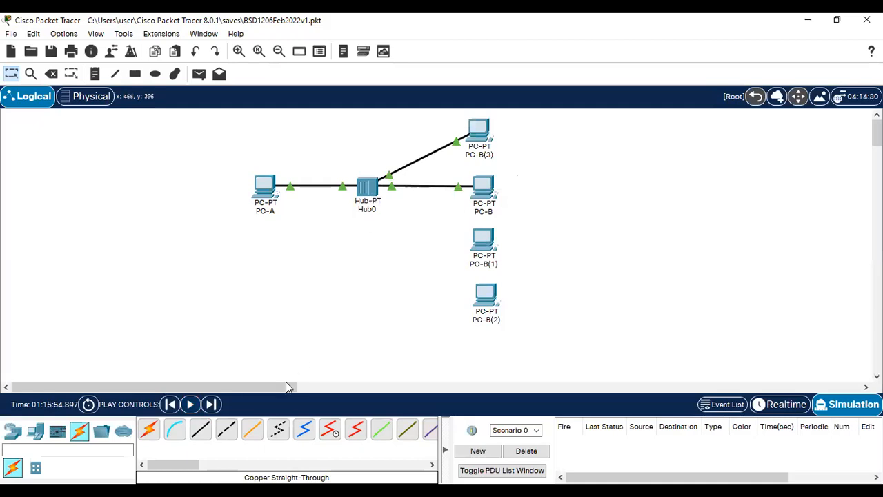
Step: Cable Hub0 FastEthernet3 to PC-B(1) and FastEthernet4 to PC-B(2), then add PC-B(4) below
left_click(200, 430)
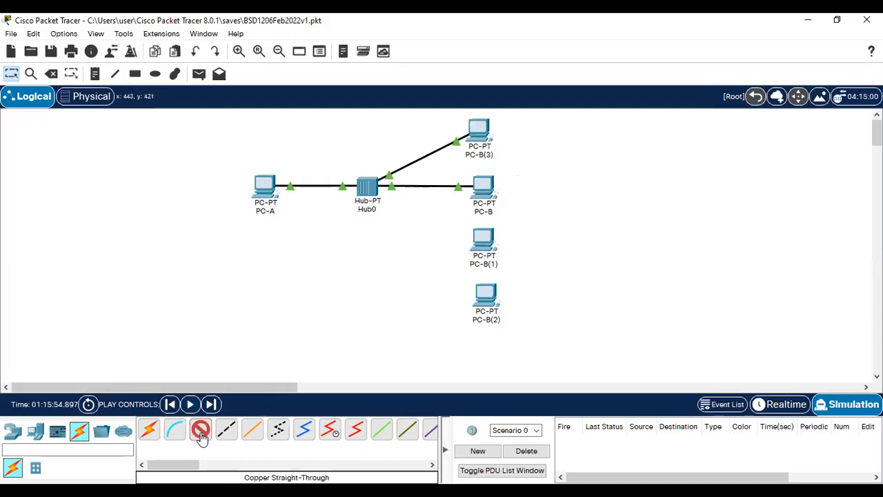
left_click(371, 196)
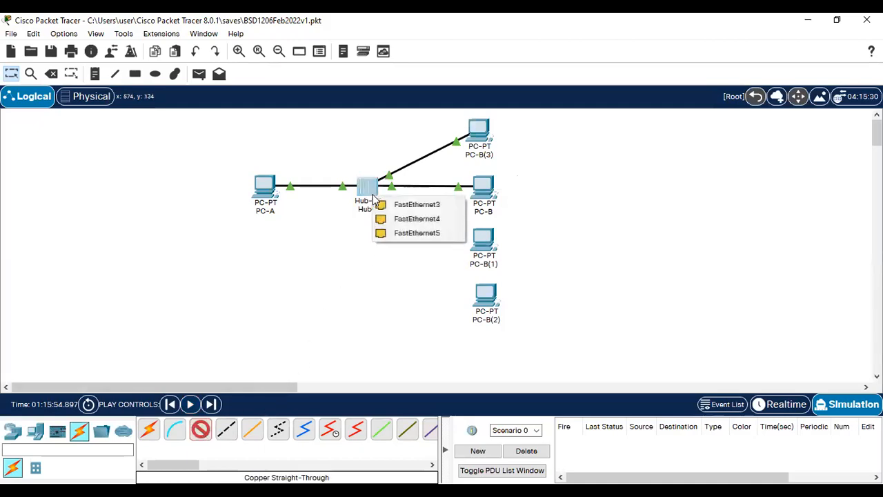
left_click(417, 205)
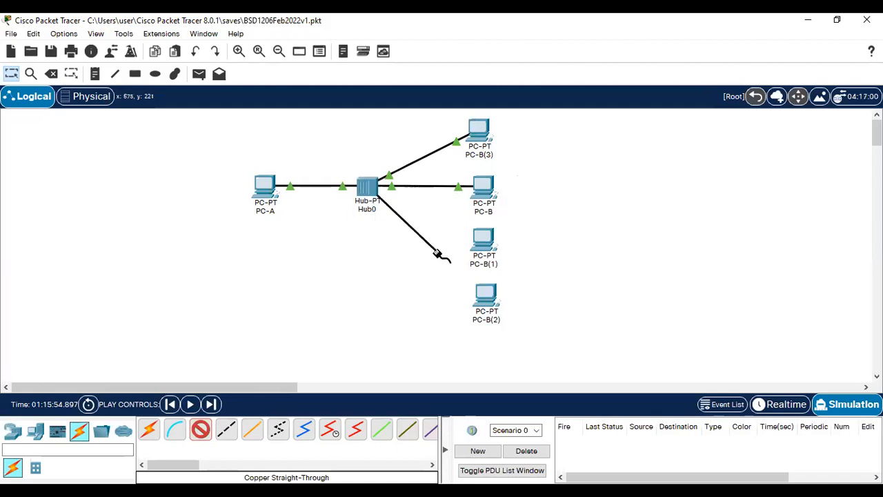
left_click(478, 240)
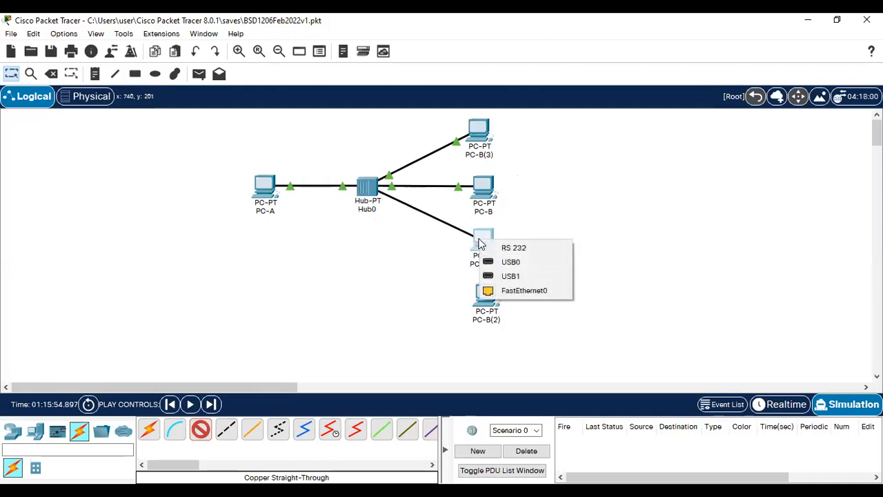
left_click(514, 291)
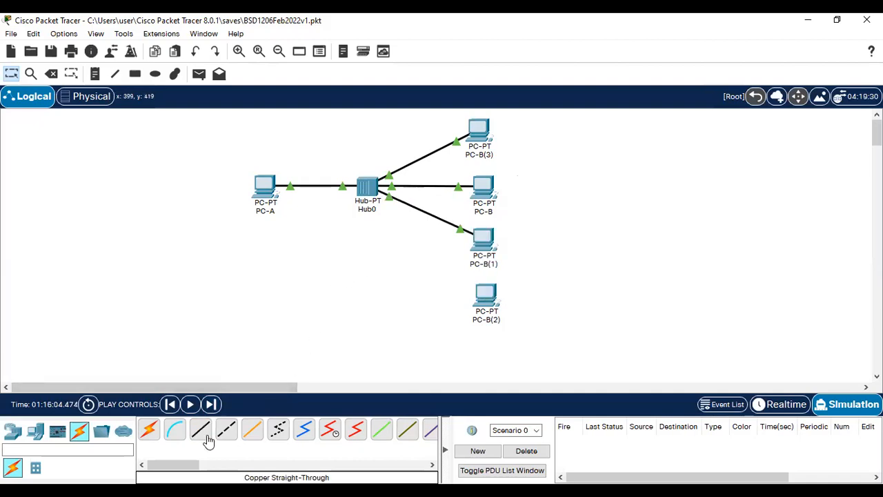
left_click(370, 190)
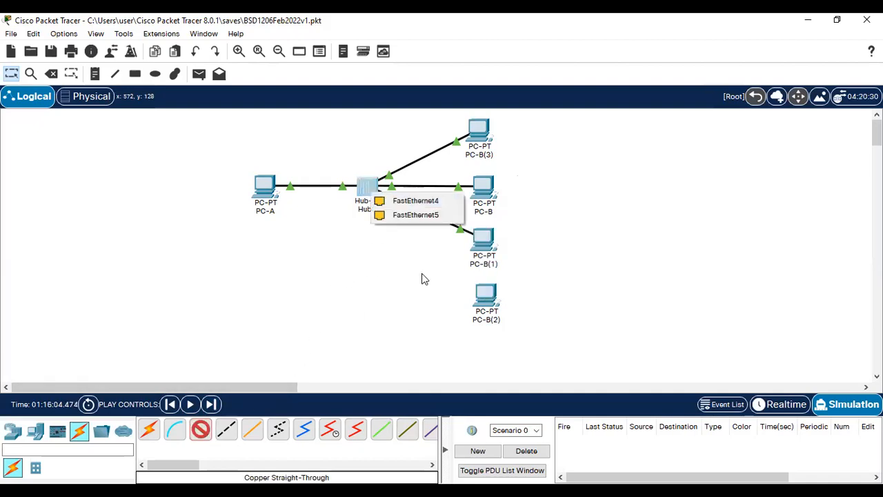
left_click(415, 207)
left_click(484, 295)
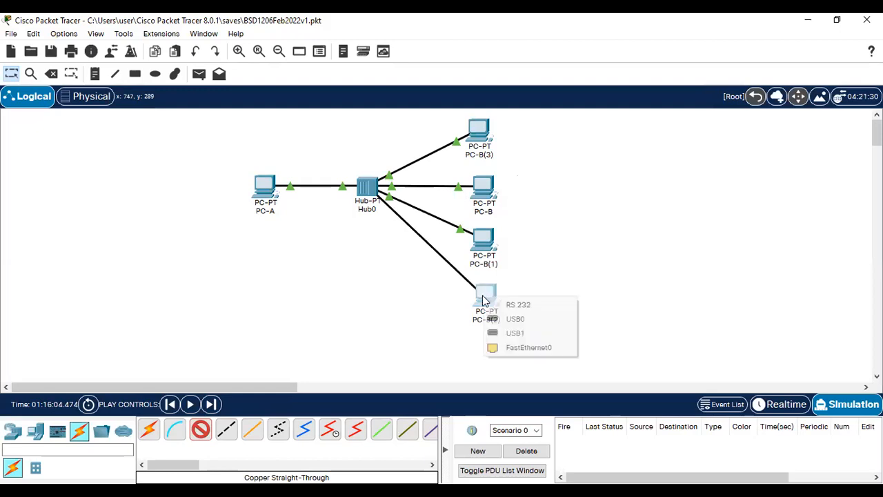
left_click(526, 348)
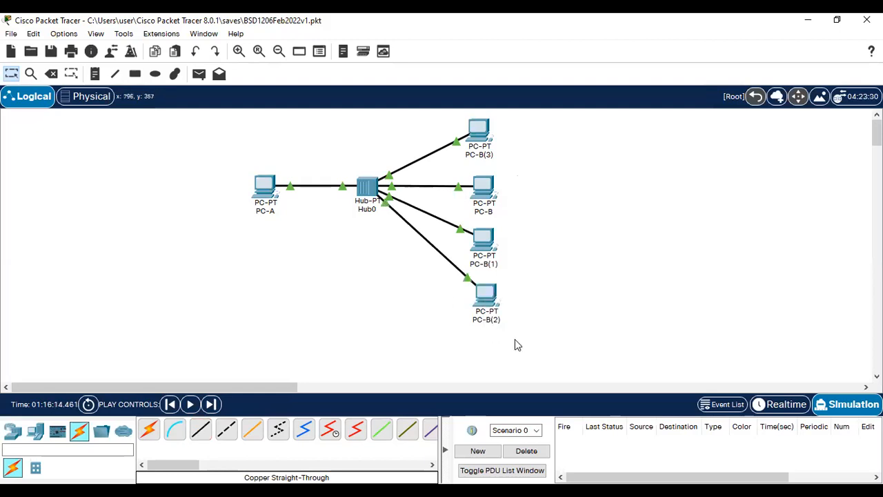
left_click_drag(479, 149, 482, 343)
Step: Cable Hub0's FastEthernet5 to PC-B(4)'s FastEthernet0 with a copper straight-through cable
left_click(226, 429)
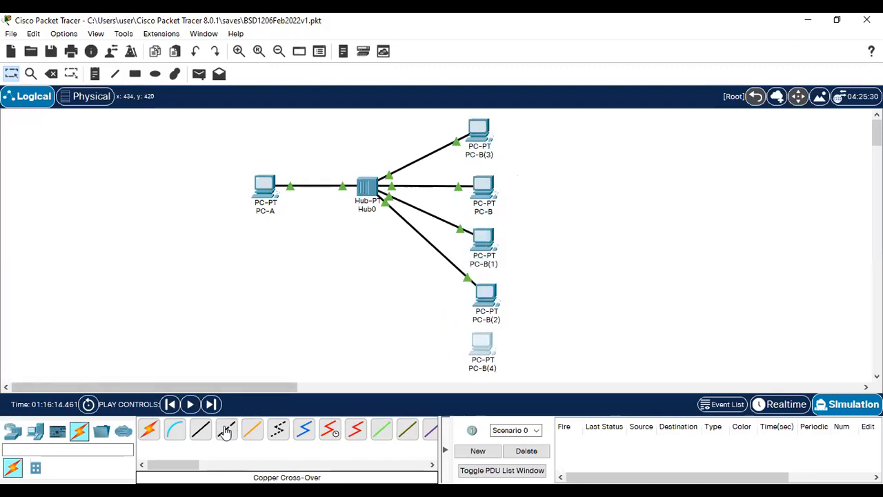
left_click(200, 429)
left_click(371, 200)
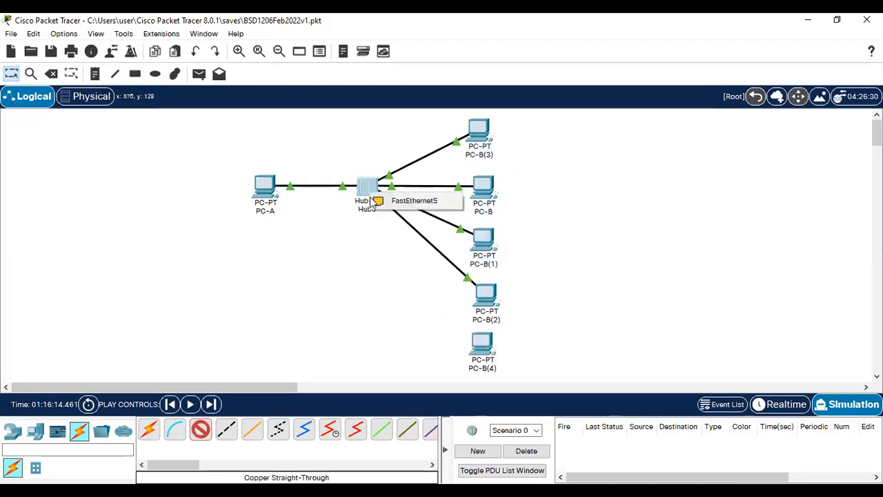
left_click(418, 201)
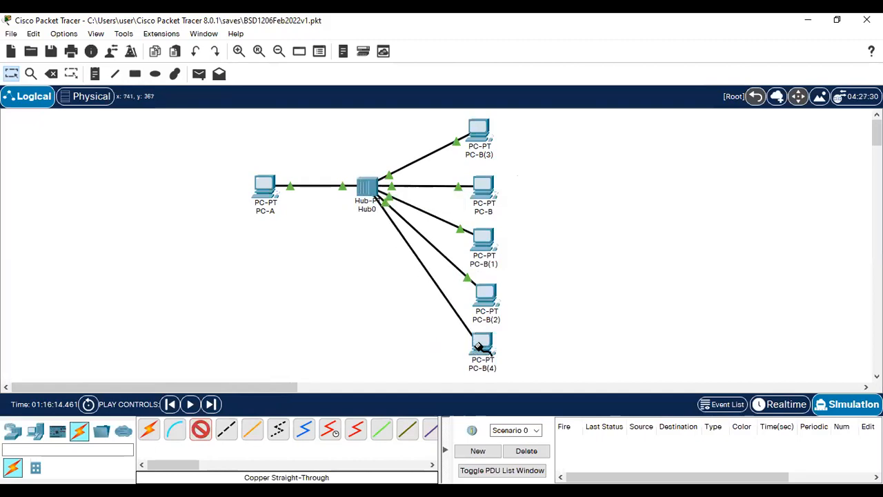
left_click(478, 346)
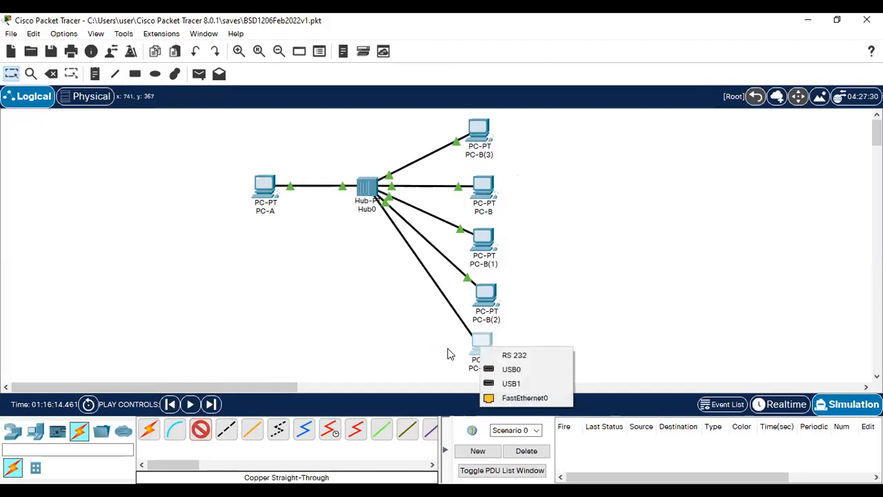
left_click(524, 398)
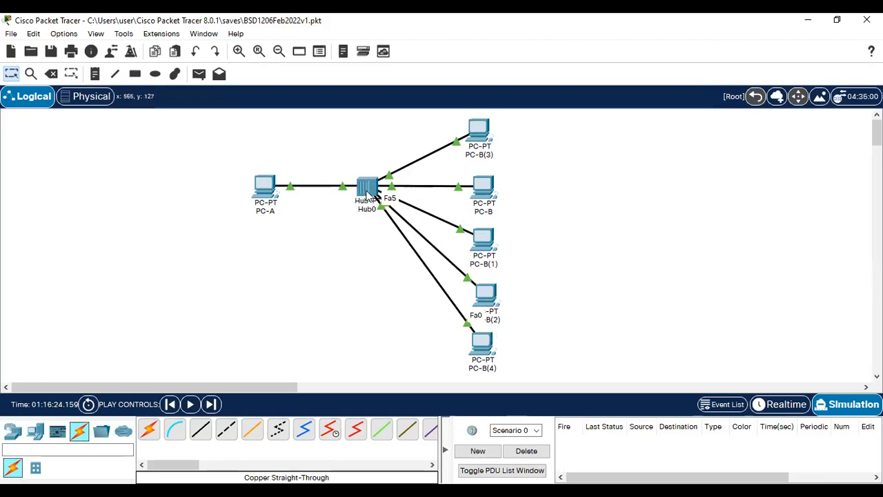
Step: Try another straight-through cable from Hub0 to show it reports No Available Ports
mouse_move(367, 194)
left_click(206, 434)
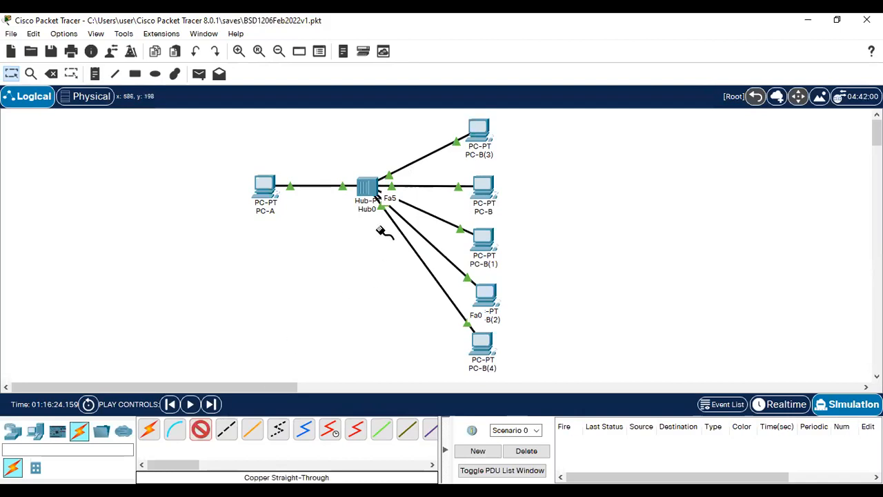
left_click(370, 192)
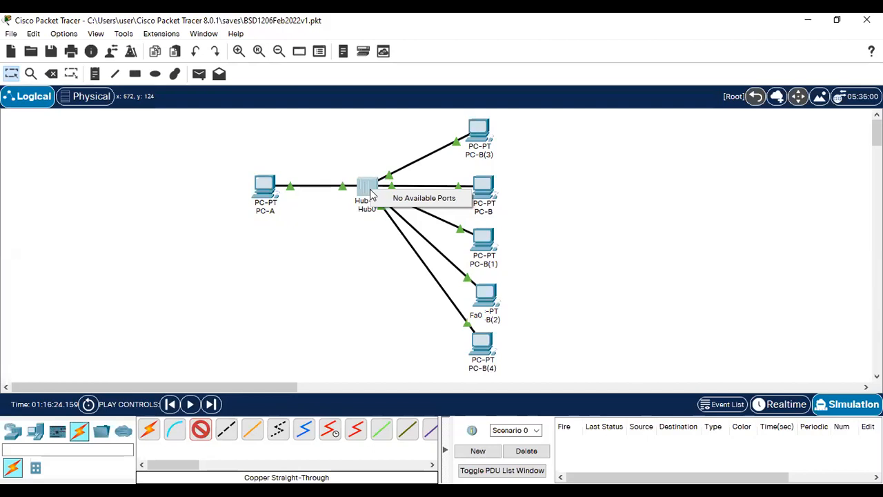
Step: Dismiss the No Available Ports notice, exit cable mode, and select PC-B(4)
left_click(583, 193)
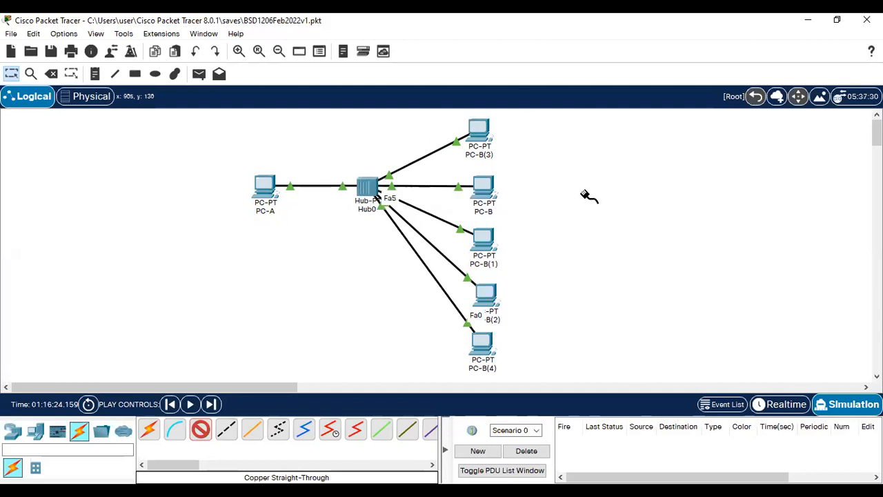
left_click(585, 193)
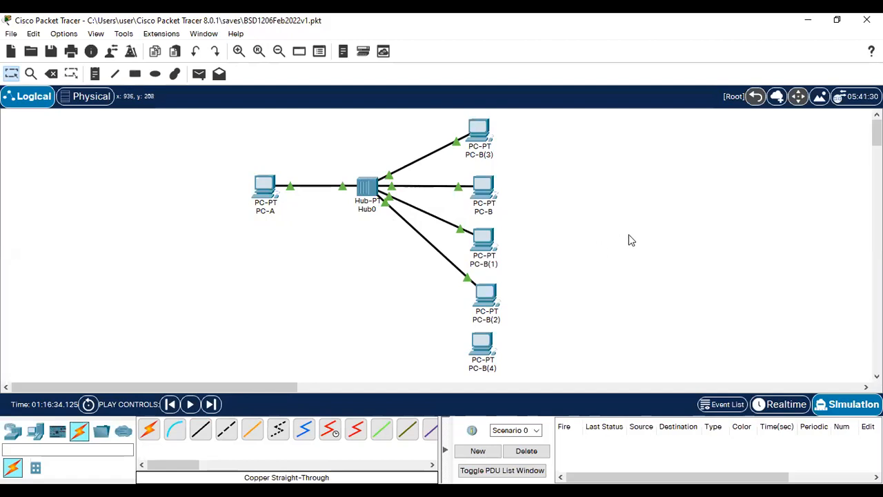
left_click(483, 357)
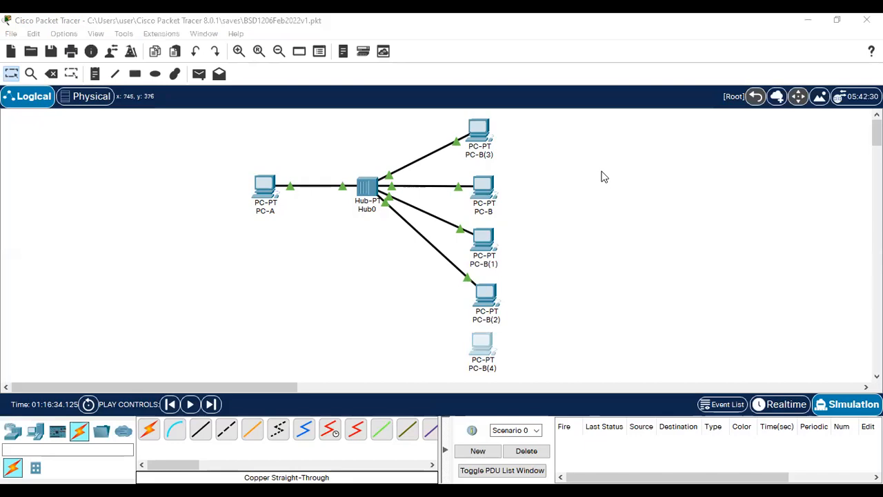
Step: Delete PC-B(4), PC-B(2), PC-B(1) and PC-B(3), then return to Step 4 in Word
key("Delete")
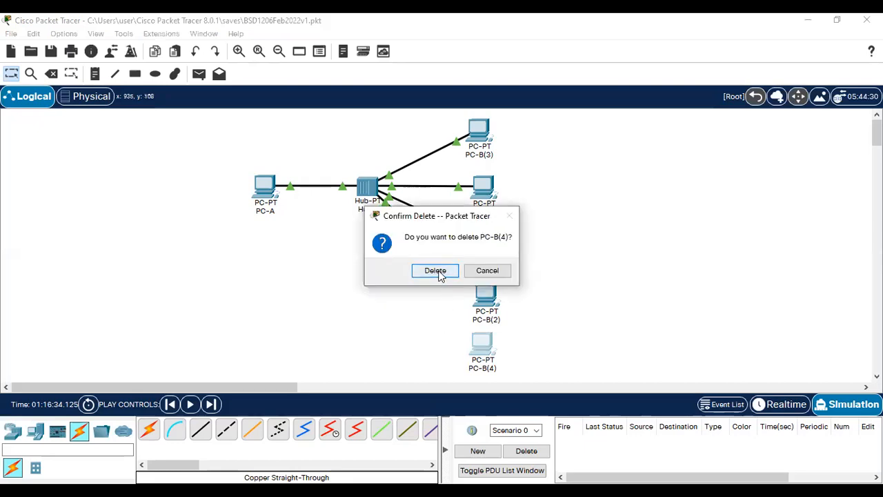
left_click(436, 271)
left_click(494, 298)
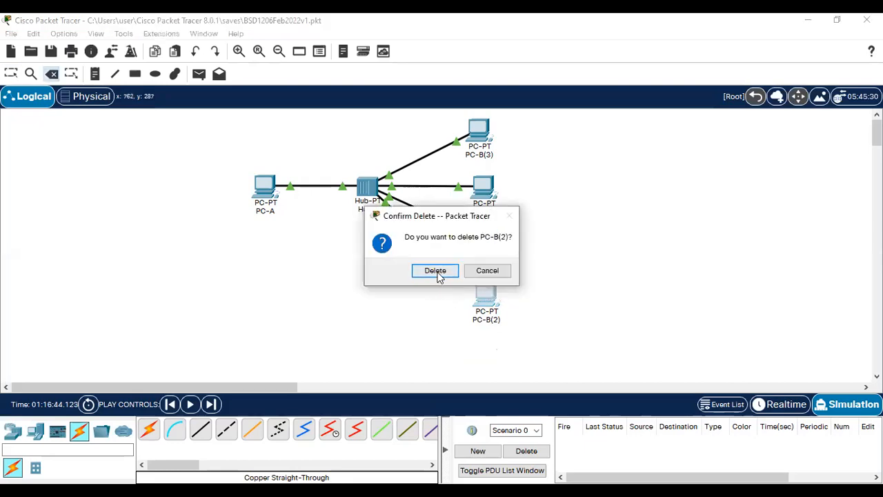
left_click(436, 271)
left_click(487, 250)
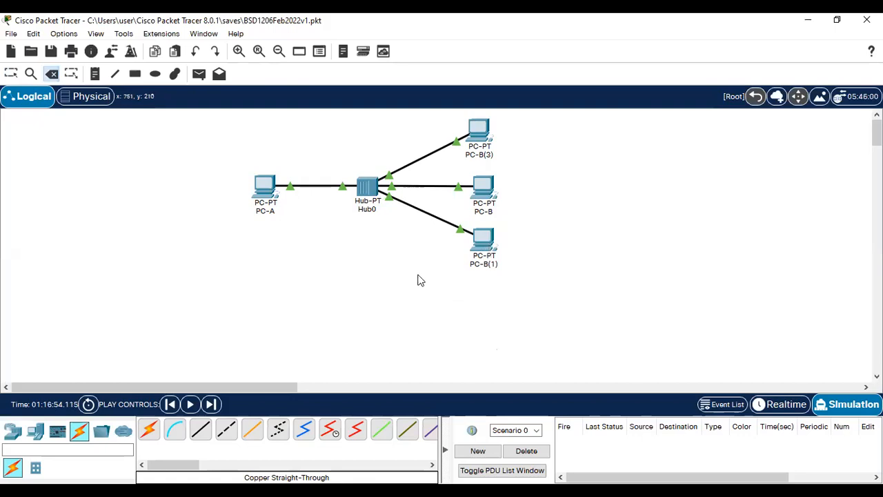
left_click(437, 271)
left_click(476, 133)
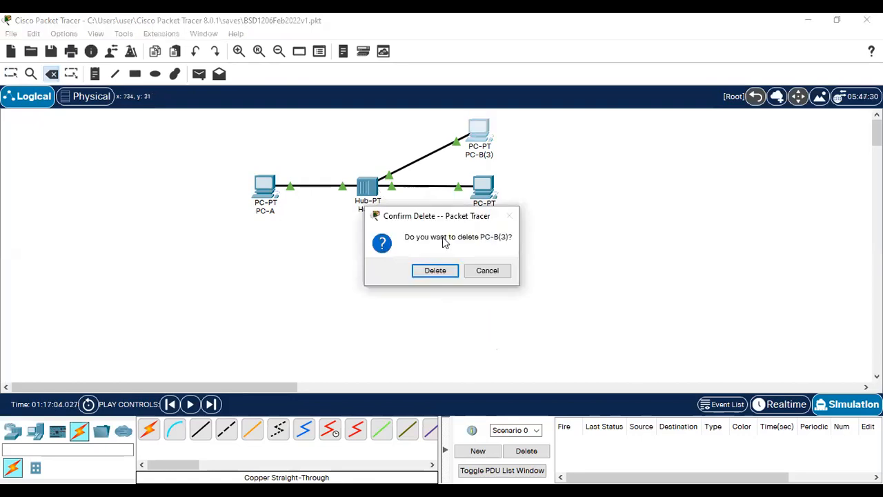
left_click(437, 271)
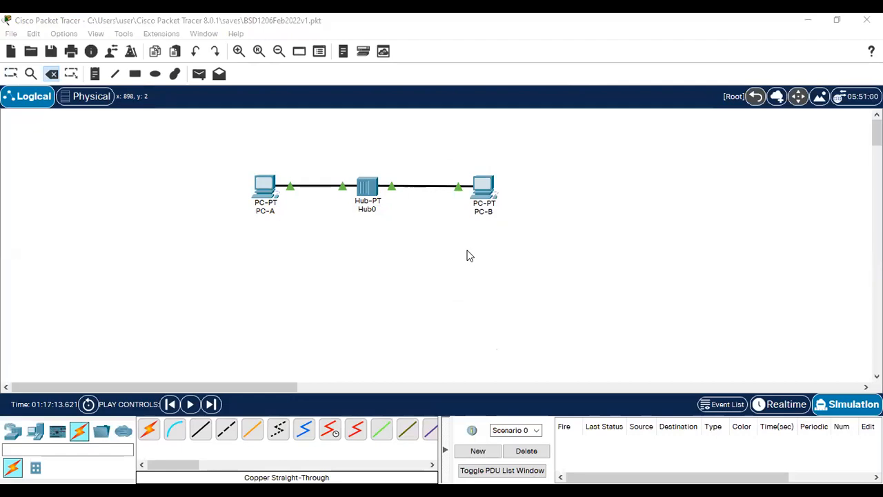
key("alt+Tab")
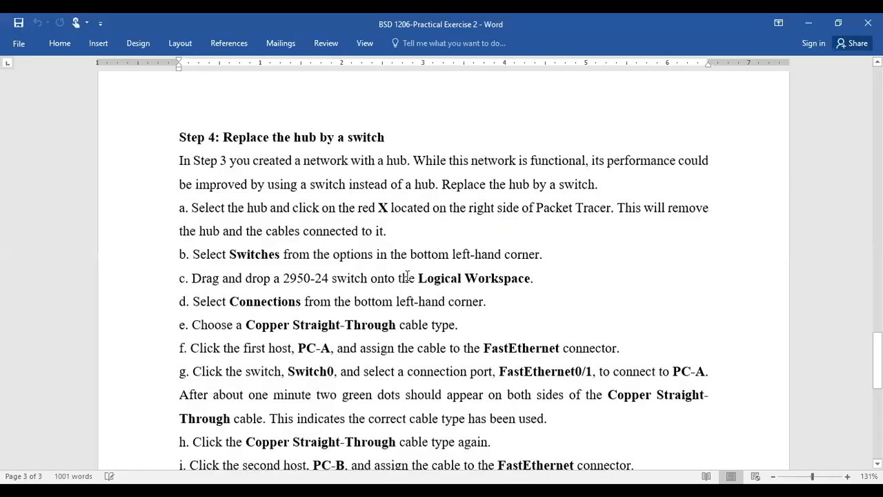
scroll(408, 276, "down", 2)
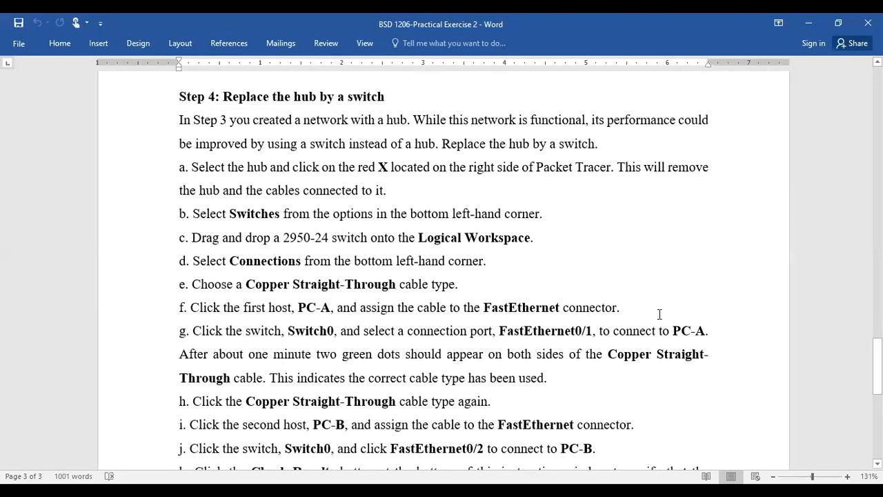
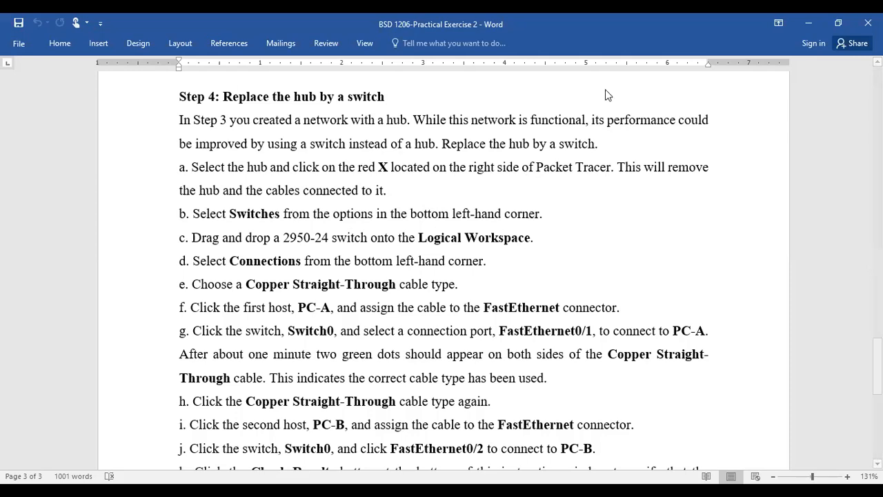
Step: Switch from Word's Step 4 instructions to the Packet Tracer network of PC-A, Hub0 and PC-B
key("alt+Tab")
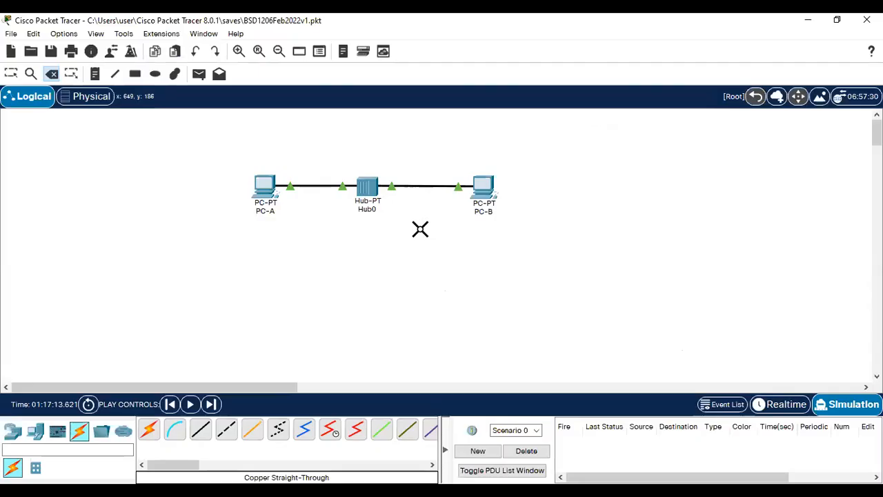
Step: Delete Hub0 along with both its cables, then return to the Select tool
left_click(370, 195)
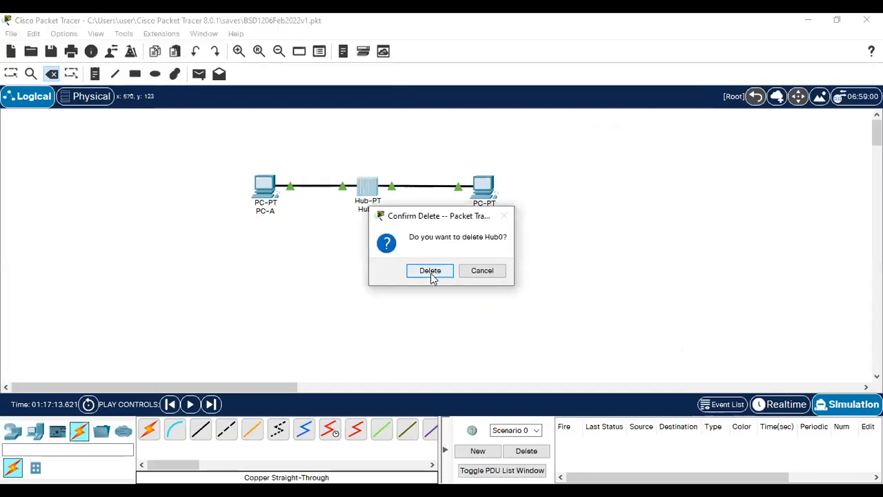
left_click(430, 270)
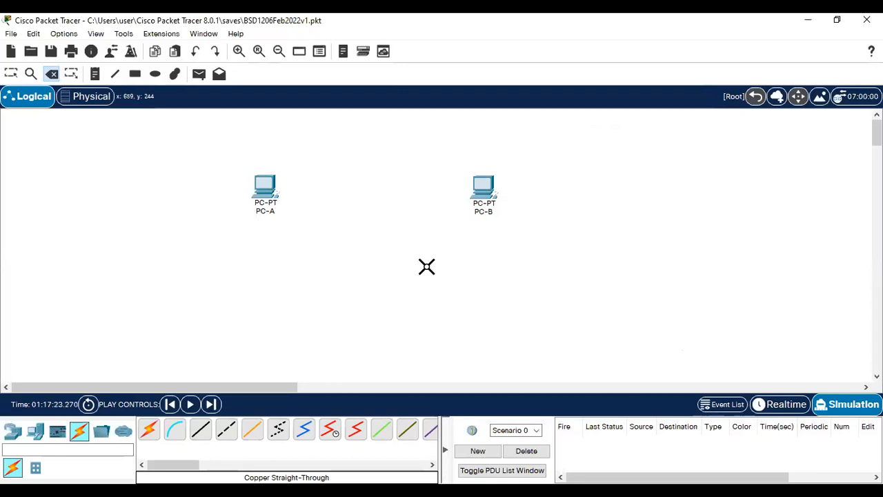
key("Escape")
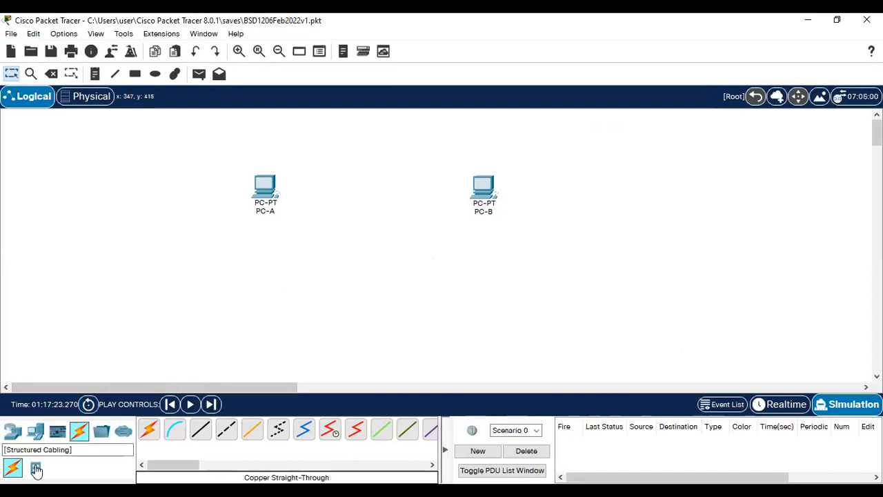
Step: Place a 2950-24 switch, Switch0, on the workspace between PC-A and PC-B
left_click(14, 432)
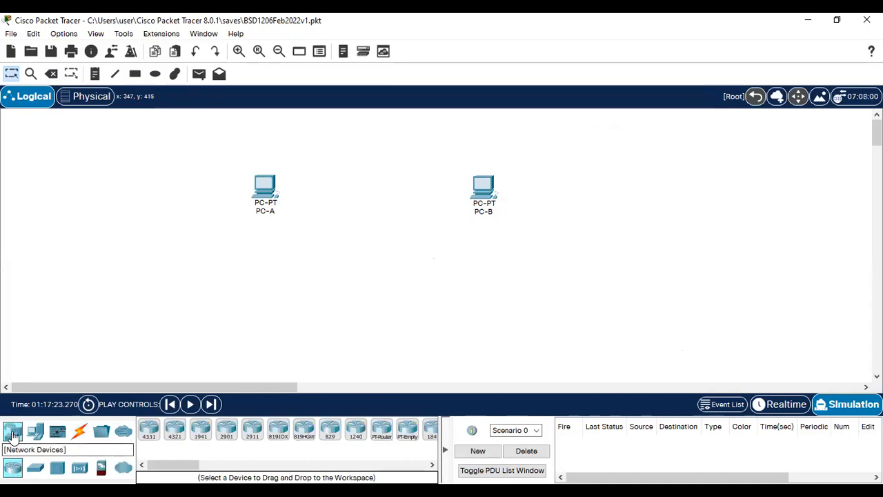
left_click(35, 469)
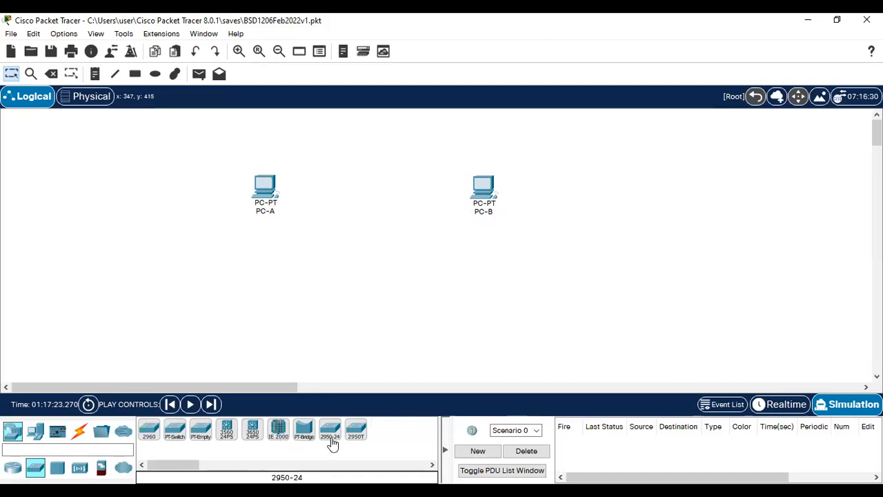
left_click_drag(331, 438, 330, 433)
left_click(368, 193)
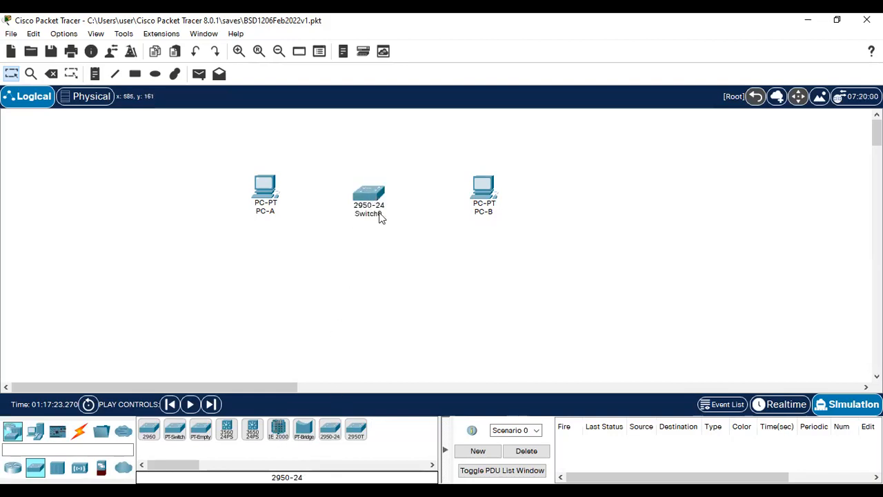
mouse_move(380, 218)
Step: Start a copper straight-through cable at PC-A's FastEthernet0 port
mouse_move(373, 196)
left_click(81, 435)
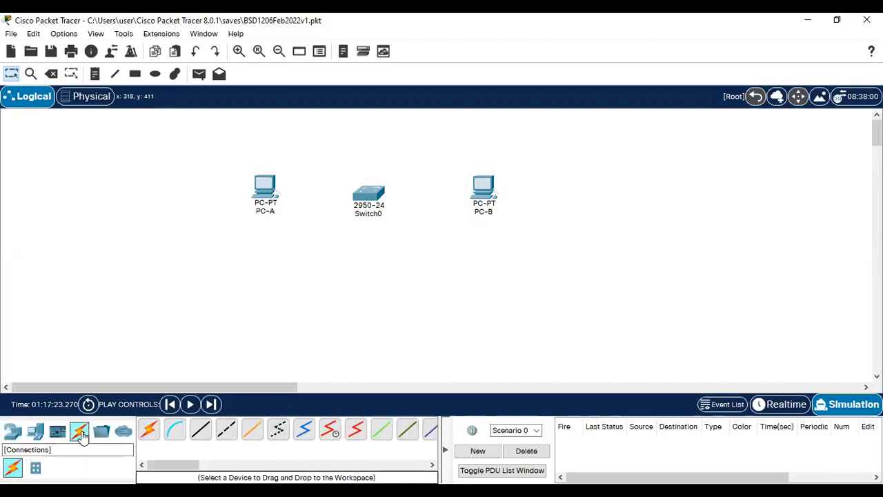
left_click(200, 432)
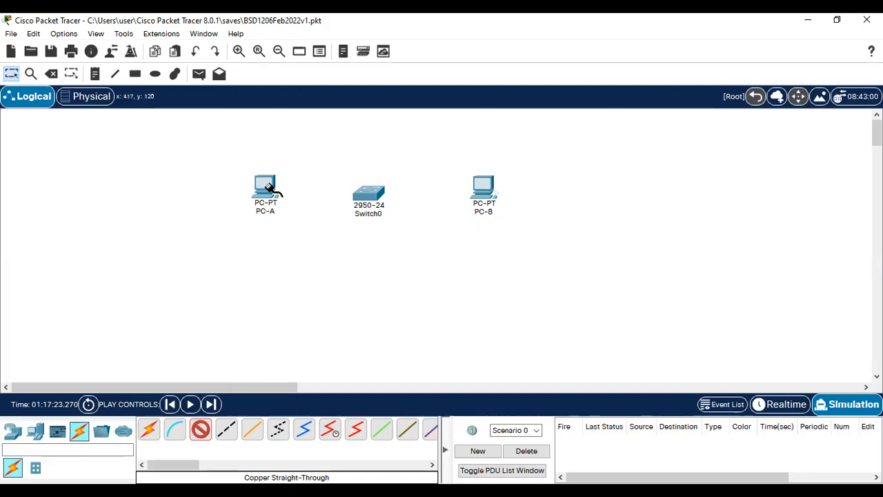
left_click(269, 189)
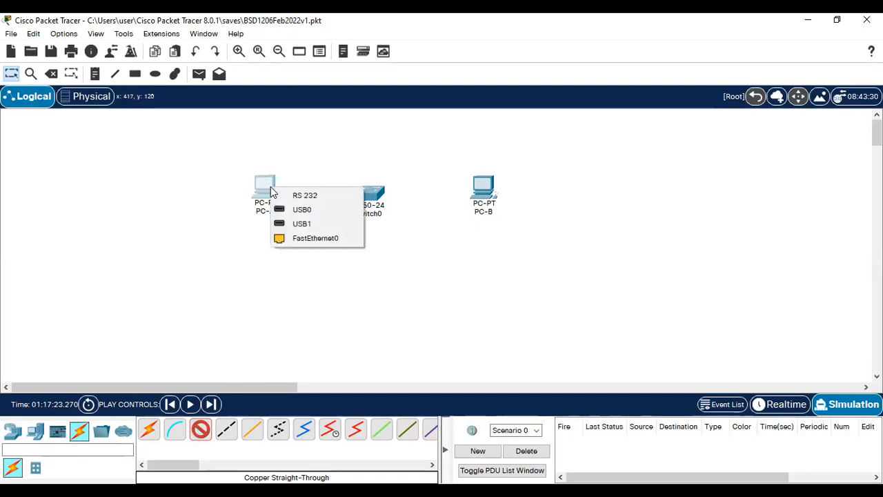
left_click(316, 239)
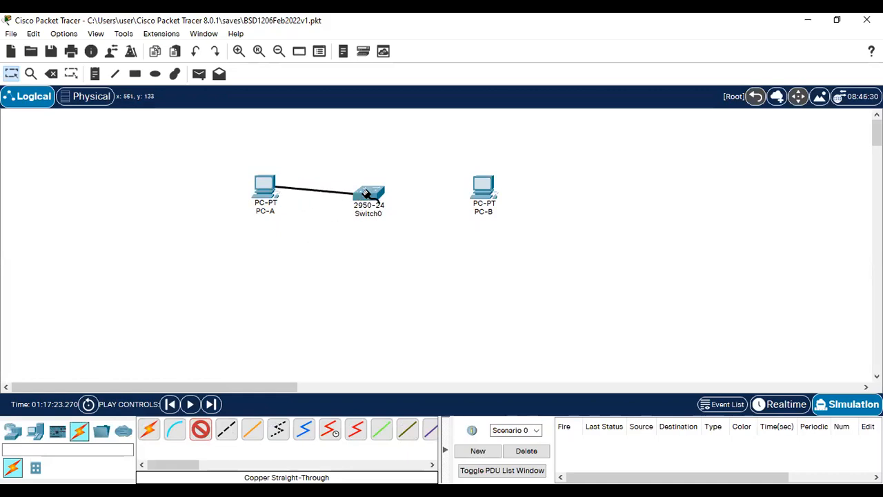
Step: Show Switch0's port list, Console through FastEthernet0/24, for the cable's switch end
mouse_move(367, 195)
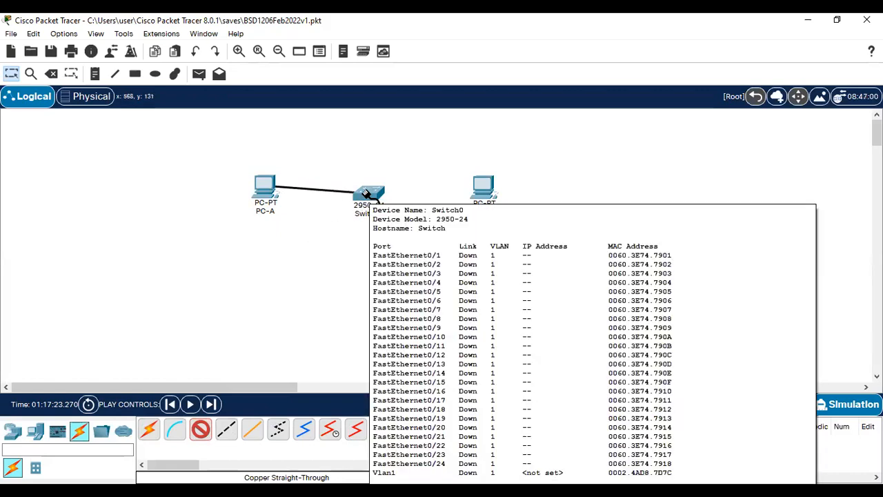
left_click(370, 198)
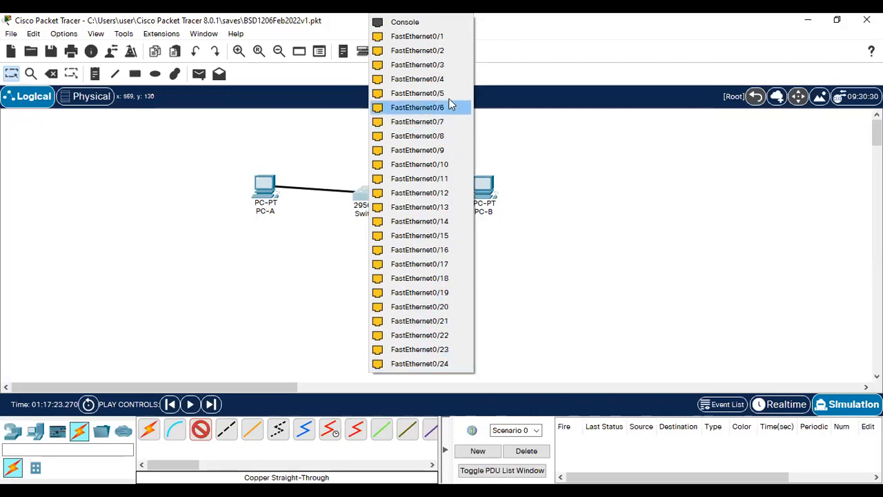
Step: Terminate PC-A's cable on Switch0's FastEthernet0/1, then nudge Switch0 slightly up and right
left_click(836, 138)
left_click(373, 198)
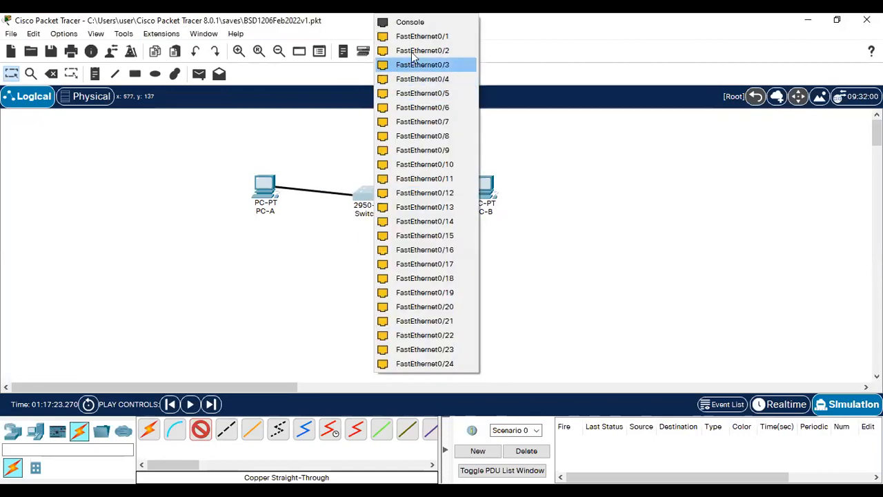
left_click(428, 41)
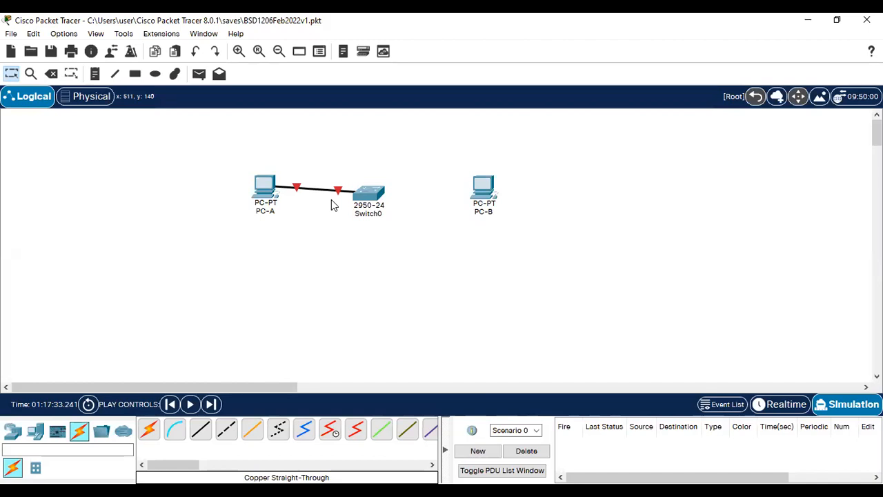
left_click_drag(365, 201, 369, 194)
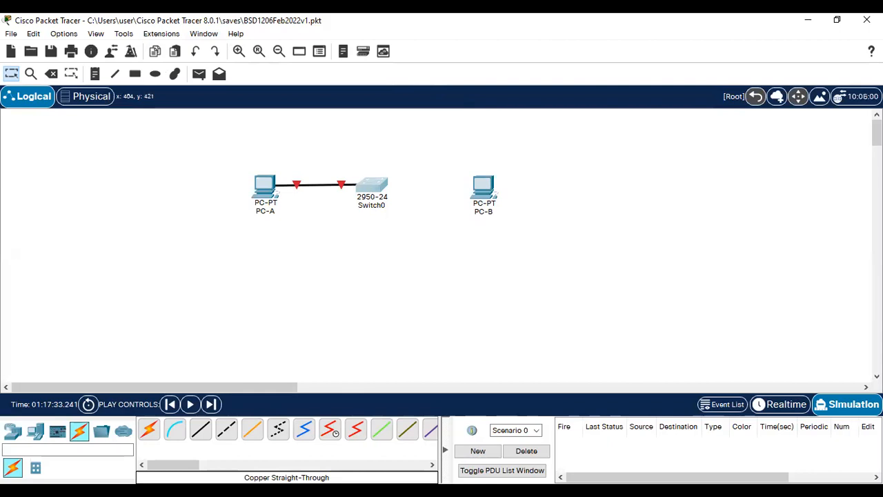
left_click(376, 186)
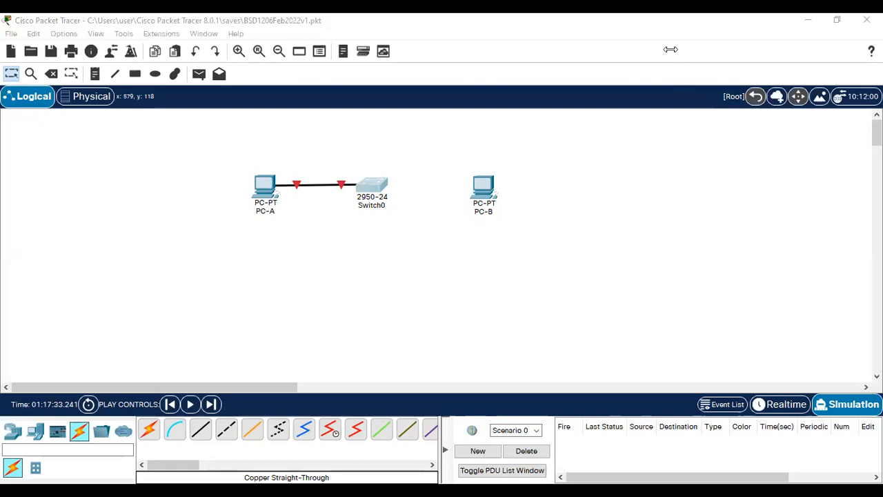
Step: Cable Switch0's FastEthernet0/2 to PC-B's FastEthernet0 with a copper straight-through cable
left_click(202, 432)
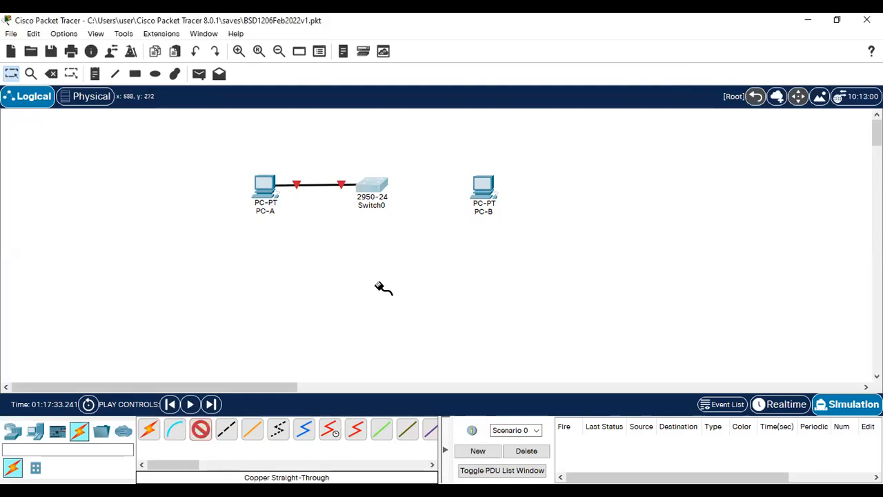
left_click(376, 186)
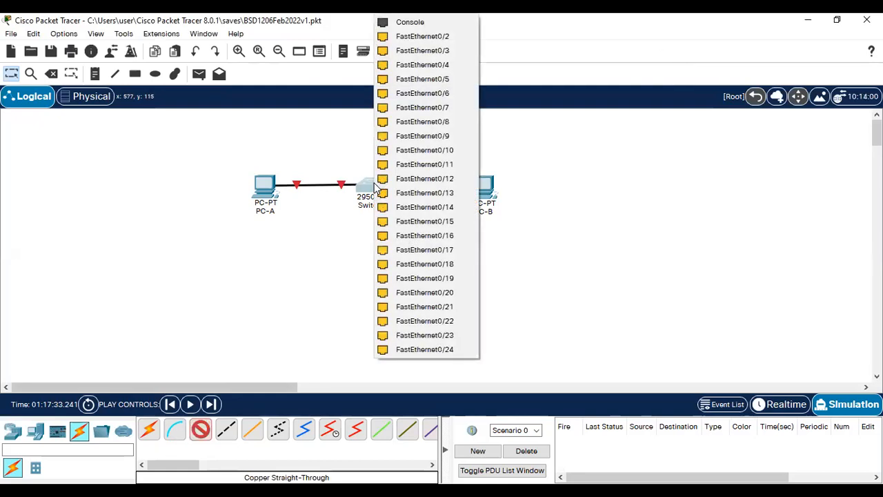
left_click(436, 39)
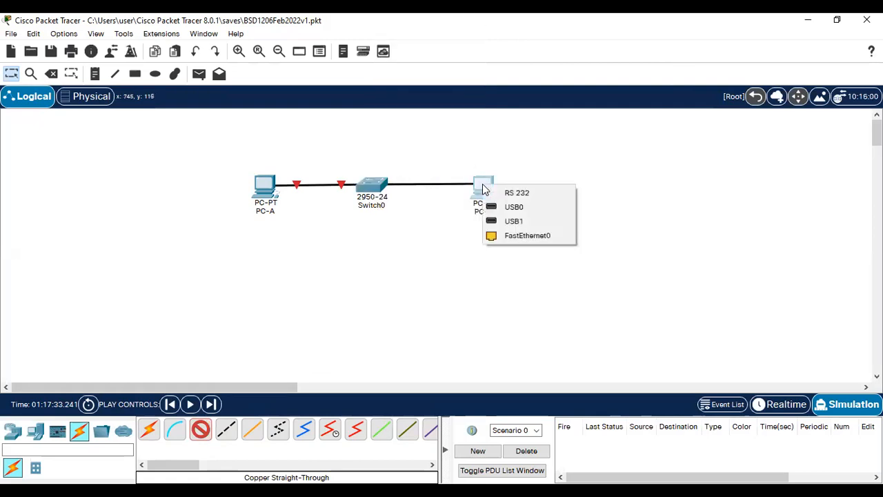
left_click(524, 234)
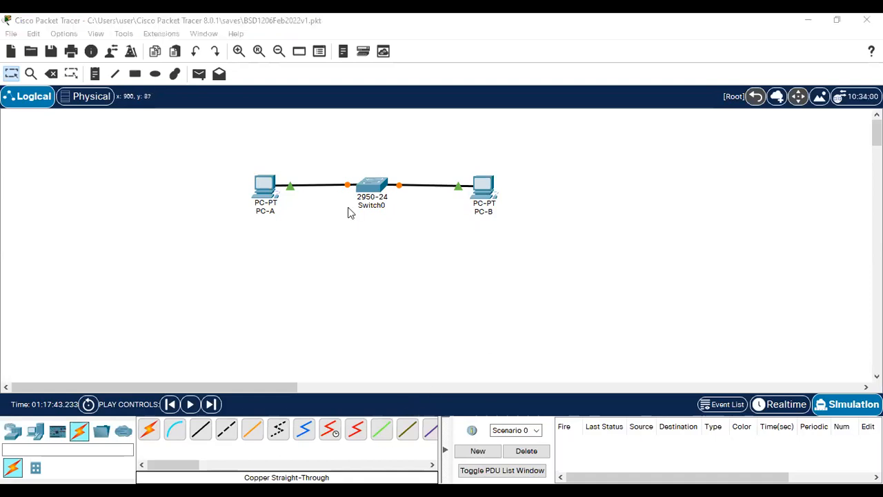
key("alt+Tab")
scroll(348, 328, "down", 1)
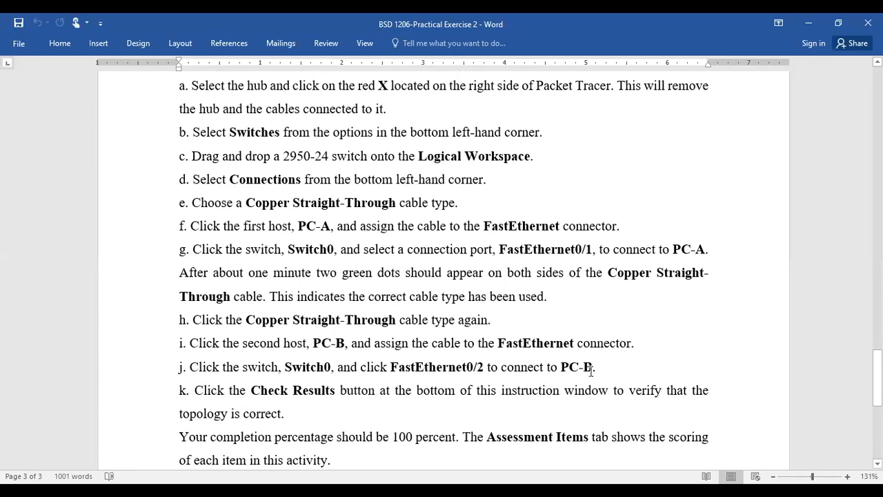
scroll(592, 366, "down", 1)
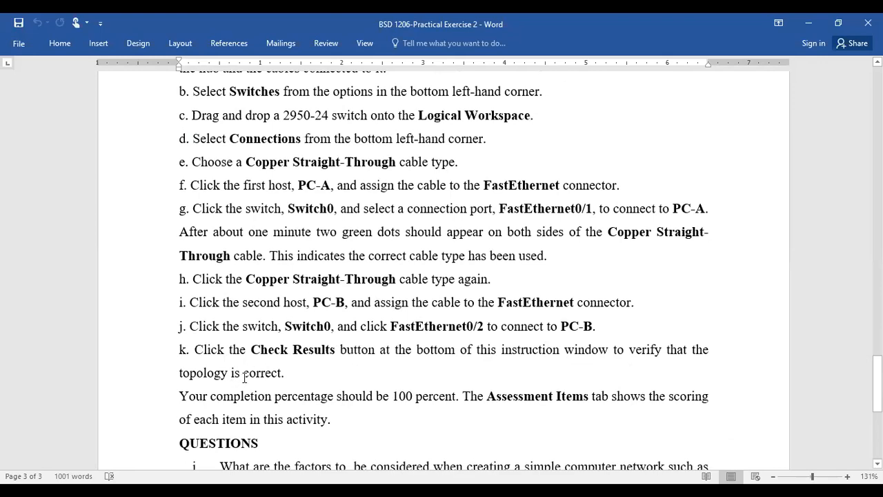
scroll(244, 378, "down", 1)
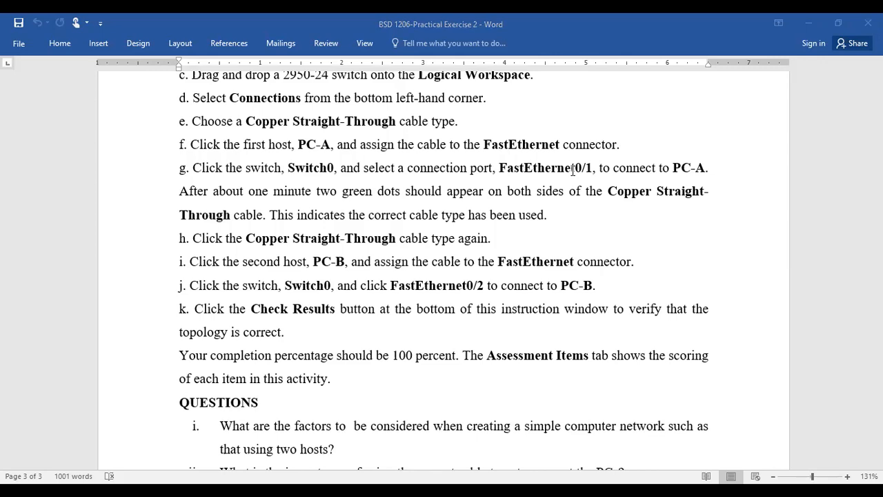
key("alt+Tab")
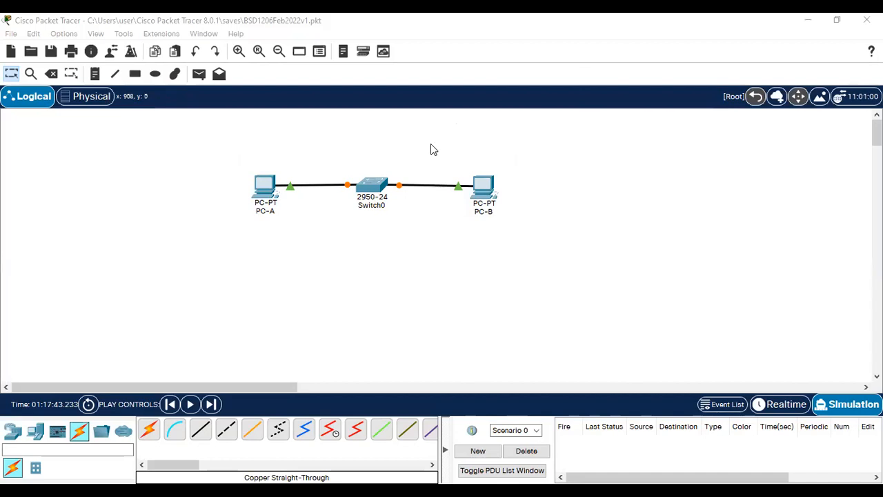
Step: Switch to the Word exercise document at steps g–k and the QUESTIONS section
key("alt+Tab")
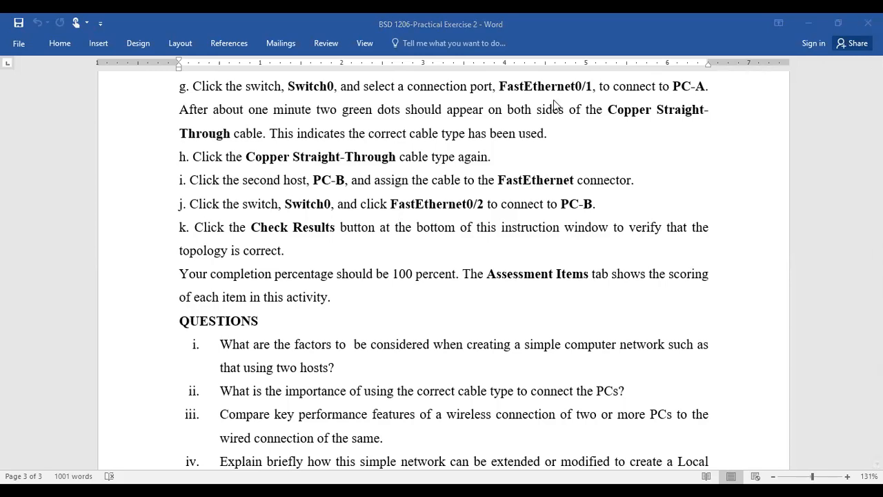
Step: Return to Packet Tracer's cabled PC-A–Switch0–PC-B topology
key("alt+Tab")
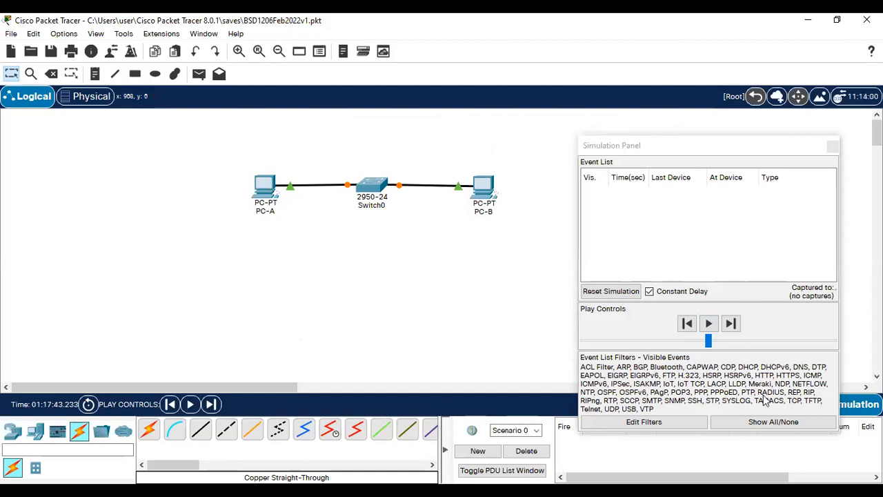
Step: Hide all event types, run the simulation, and close the Simulation Panel
left_click(771, 422)
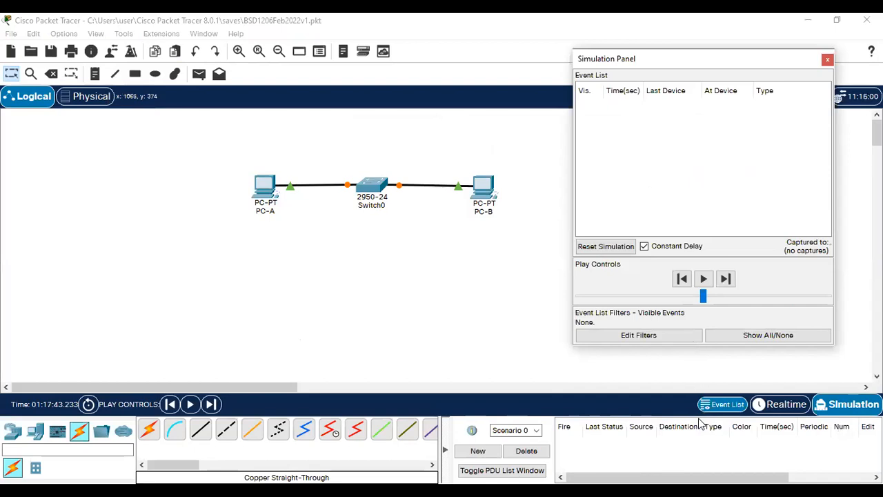
left_click(705, 280)
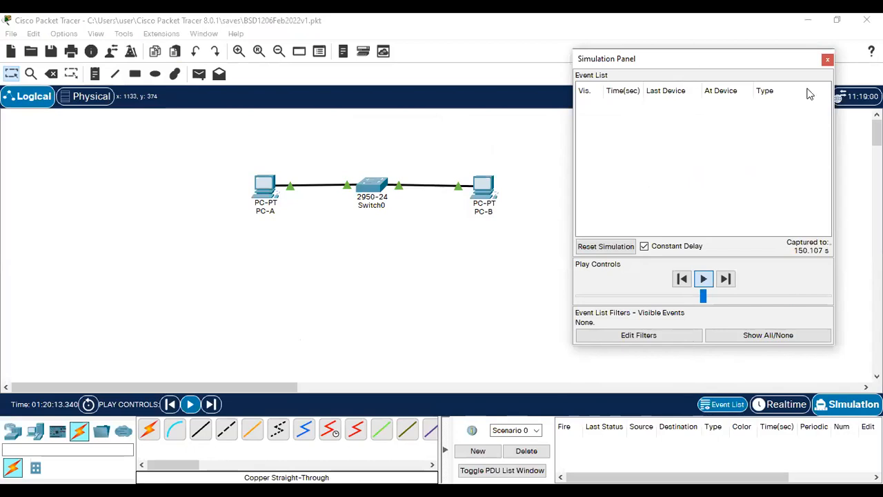
left_click(828, 59)
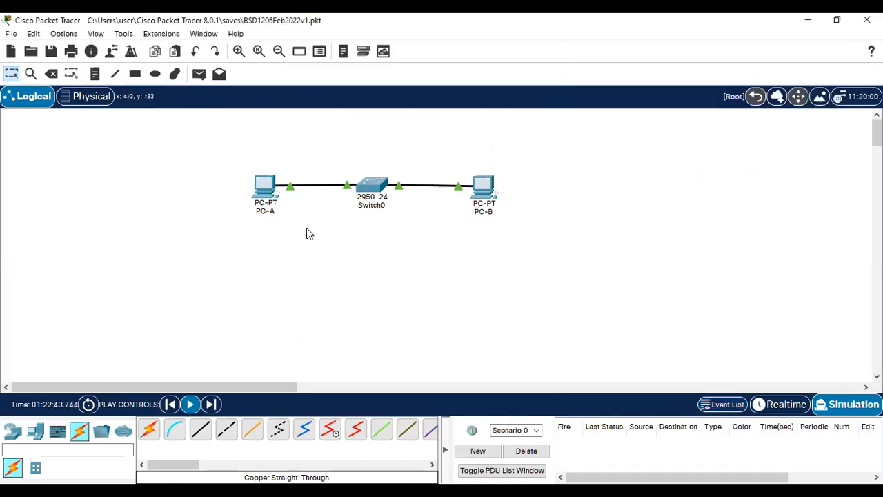
Step: Inspect Switch0 and PC-B, clear the full event buffer, and paste a copy of PC-B
left_click(373, 185)
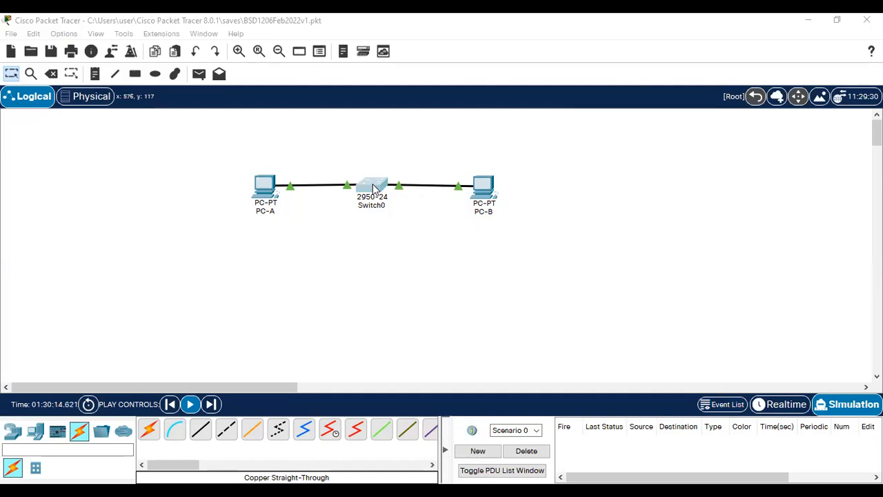
left_click(484, 185)
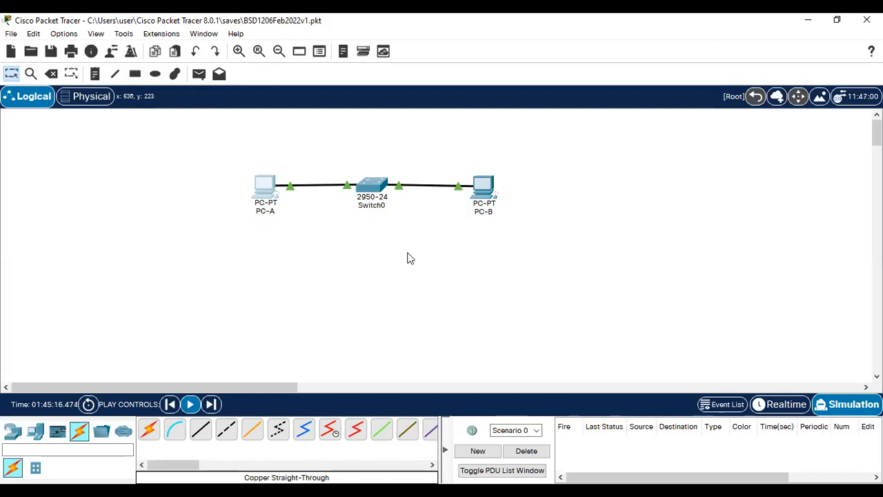
left_click(485, 186)
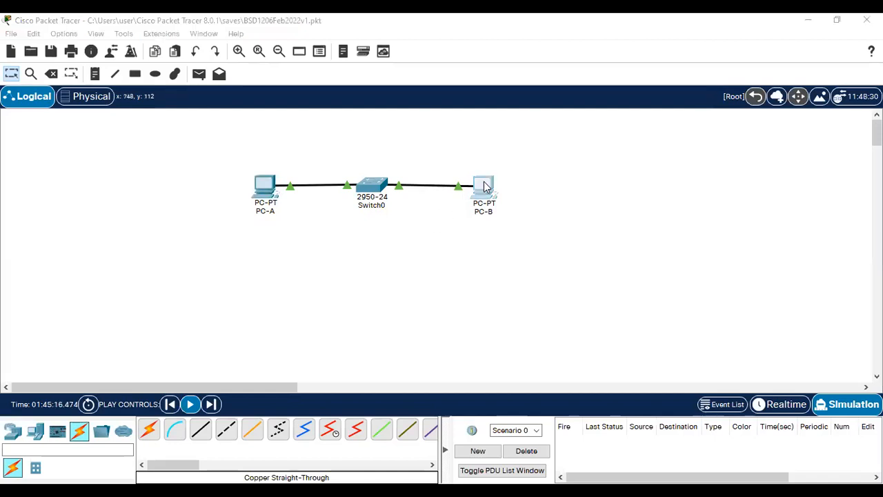
left_click(641, 91)
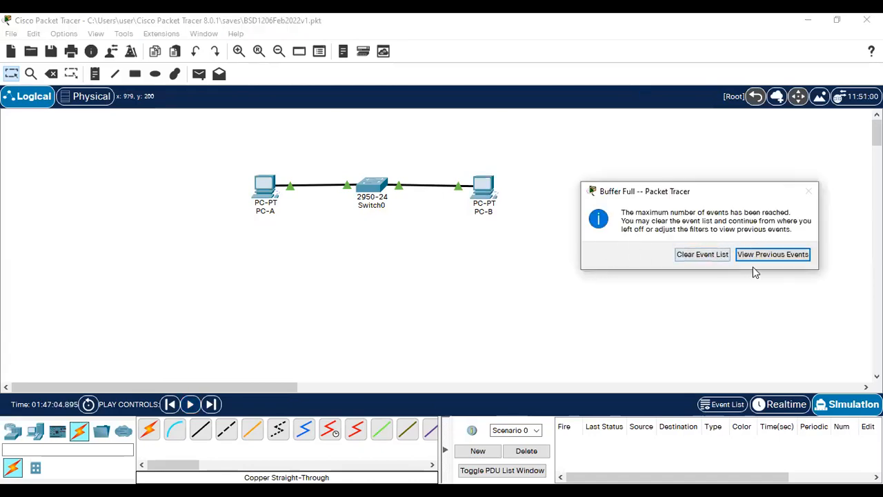
left_click(709, 255)
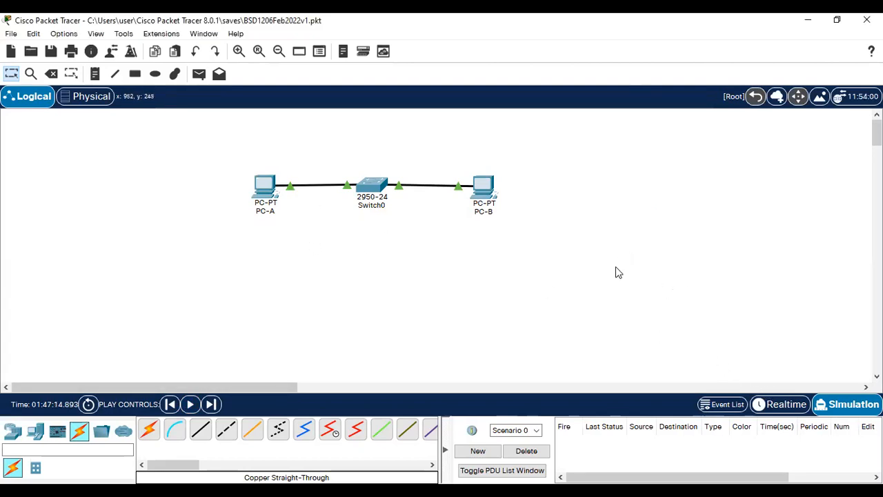
key("ctrl+v")
Step: Paste another PC-B copy and arrange PC-B(1), PC-B(2) and PC-B(3) in a column around PC-B
left_click_drag(478, 153, 488, 256)
left_click_drag(484, 153, 487, 320)
key("ctrl+v")
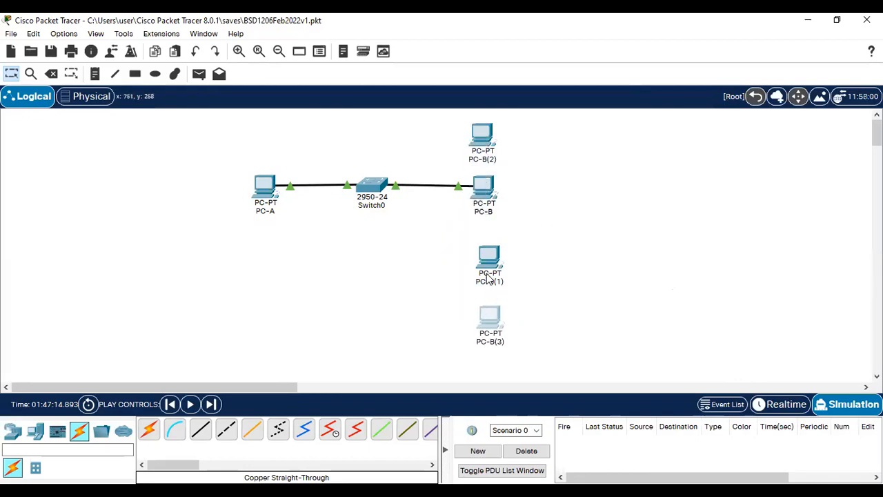
left_click_drag(489, 259, 482, 249)
Step: Connect a free Switch0 port to PC-B(2)'s FastEthernet0 with a copper straight-through cable
left_click(566, 236)
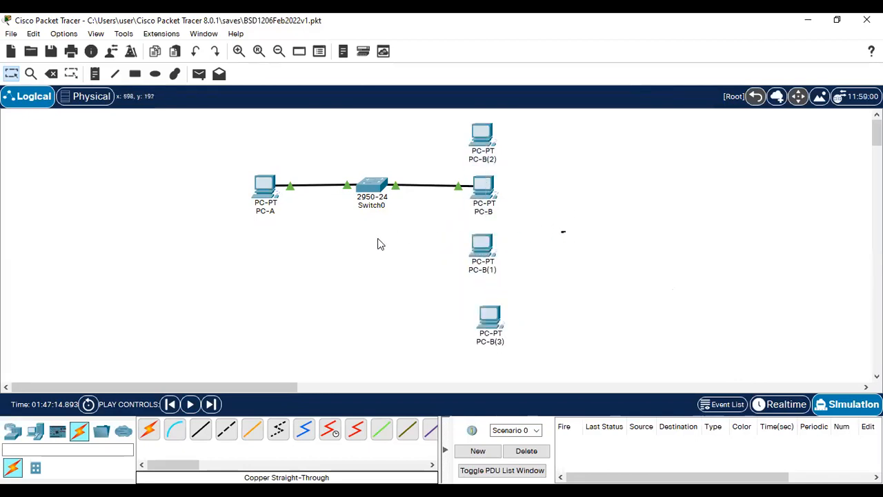
left_click(200, 429)
left_click(377, 183)
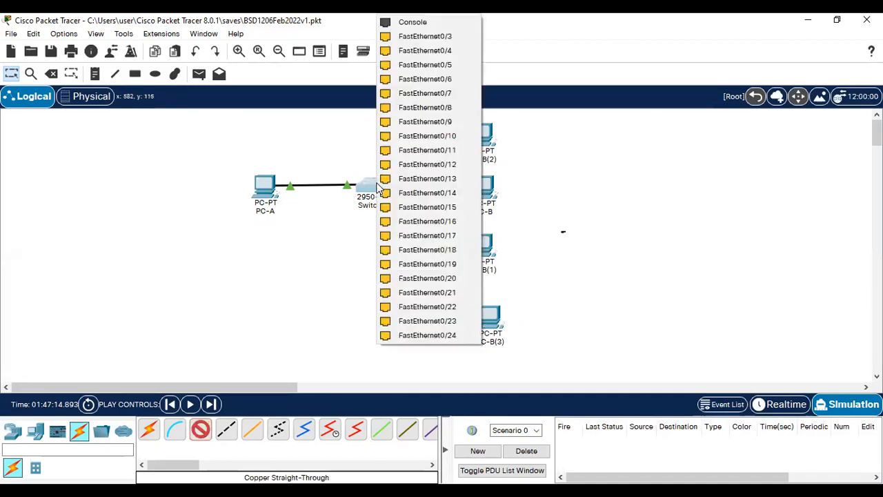
left_click(474, 126)
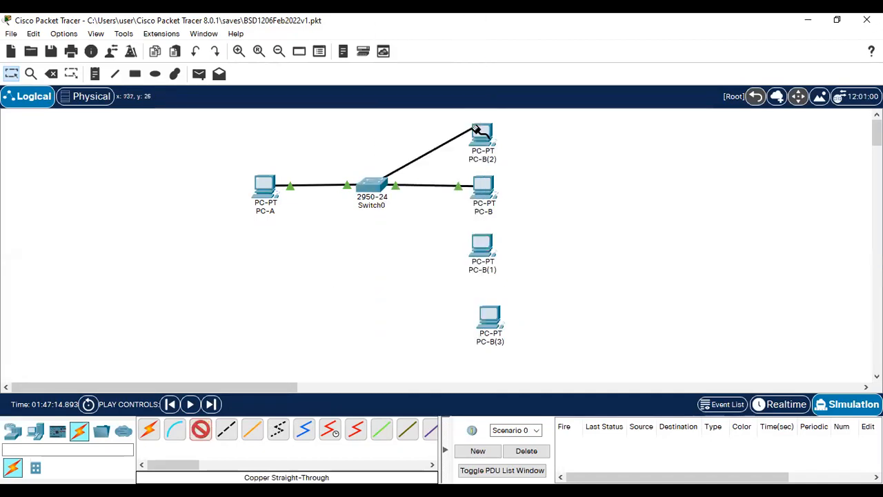
left_click(482, 131)
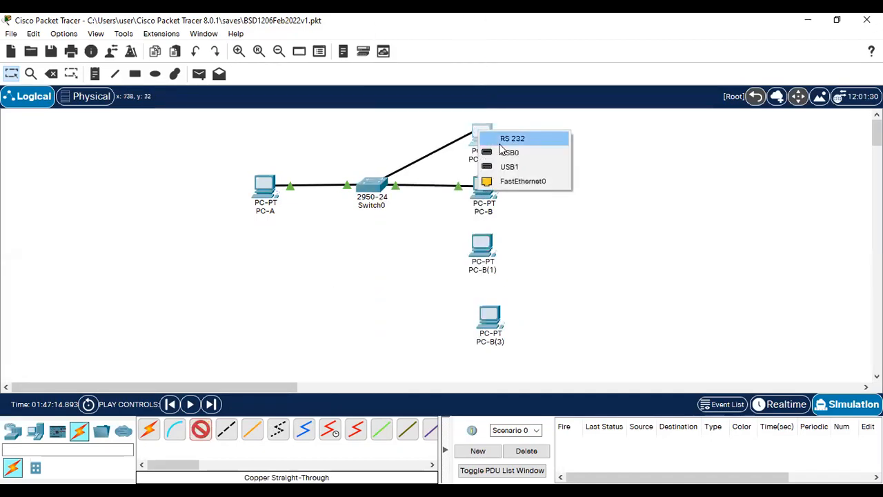
left_click(522, 181)
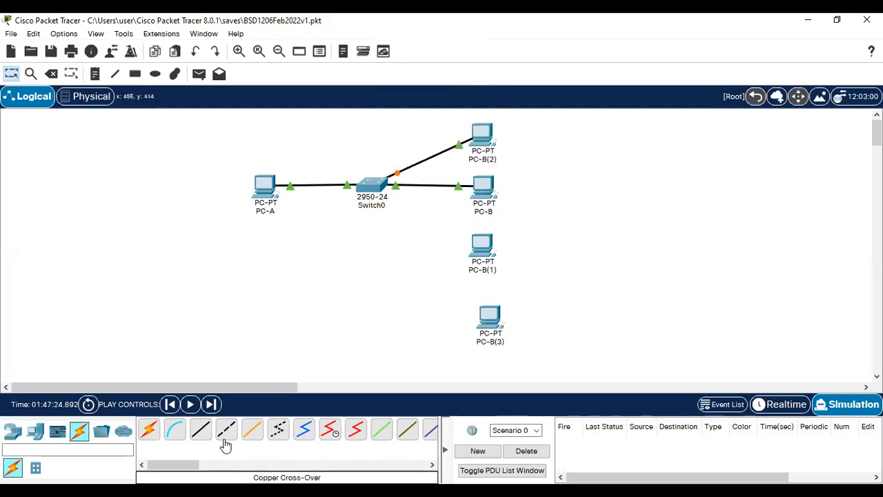
Step: Cable Switch0's FastEthernet0/4 to PC-B(1)'s FastEthernet0 with copper straight-through
left_click(201, 429)
left_click(374, 186)
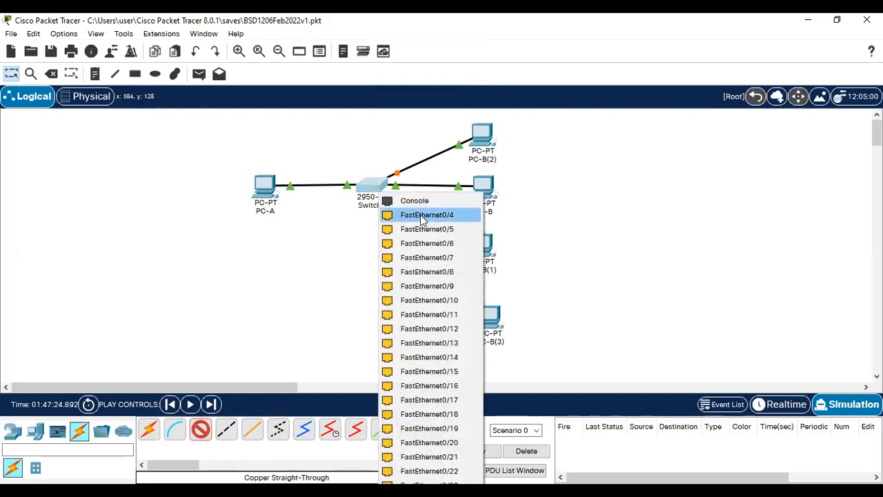
left_click(422, 217)
left_click(481, 243)
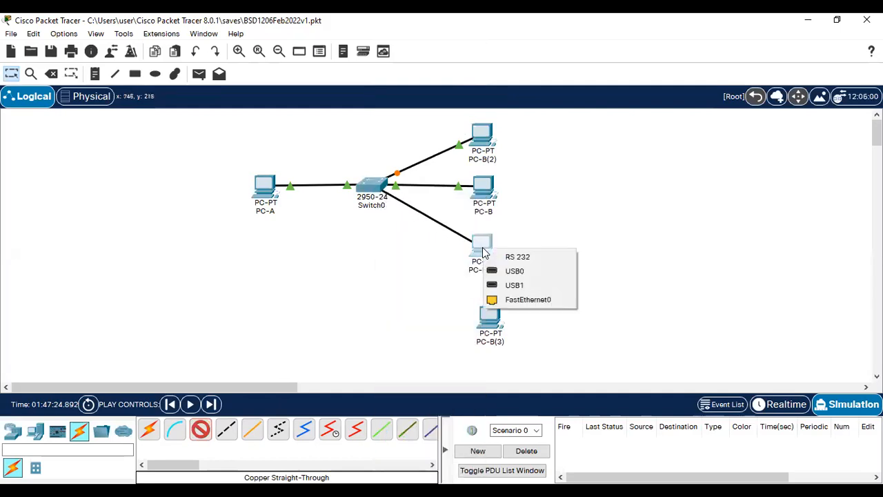
left_click(519, 301)
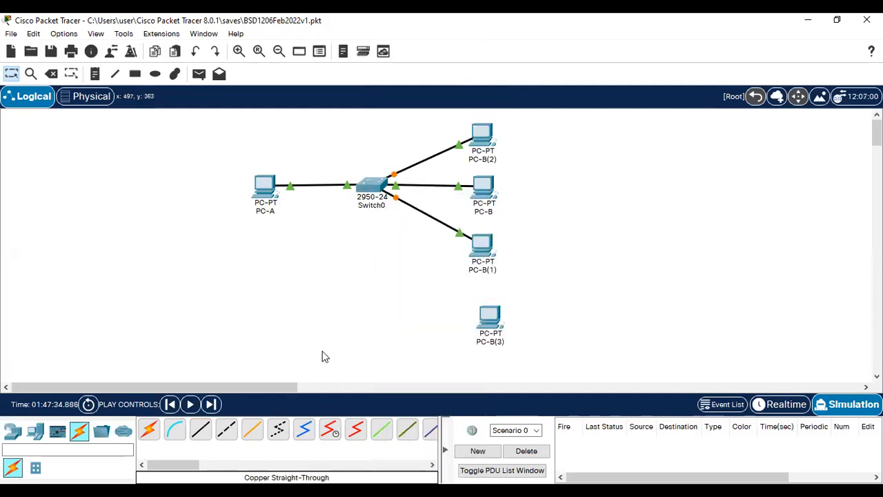
Step: Cable Switch0's FastEthernet0/5 to PC-B(3)'s FastEthernet0 with copper straight-through
left_click(202, 430)
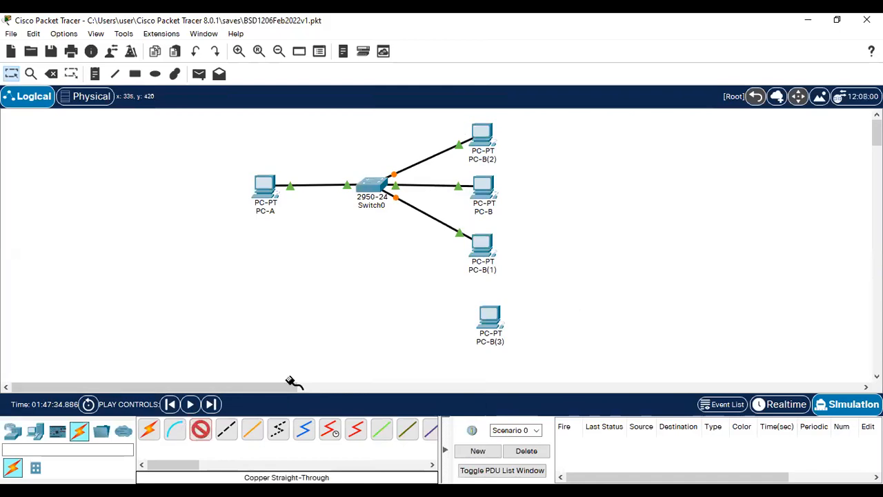
left_click(372, 191)
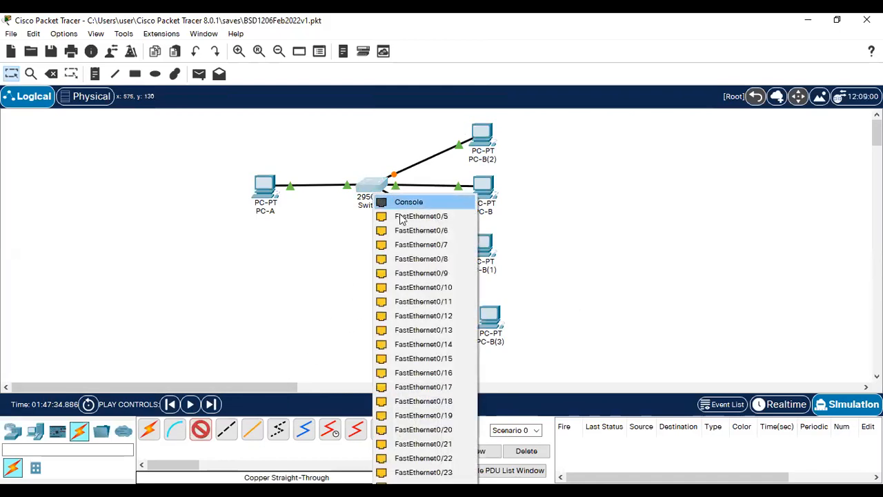
left_click(412, 218)
left_click(486, 313)
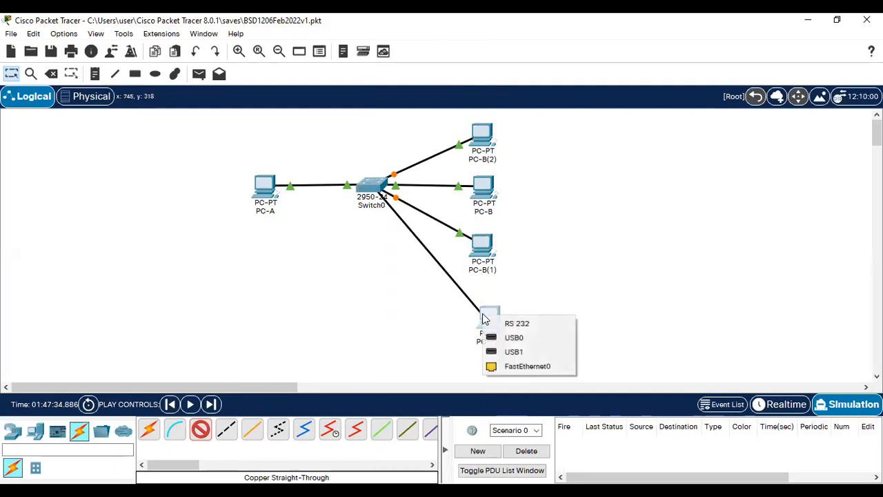
left_click(524, 366)
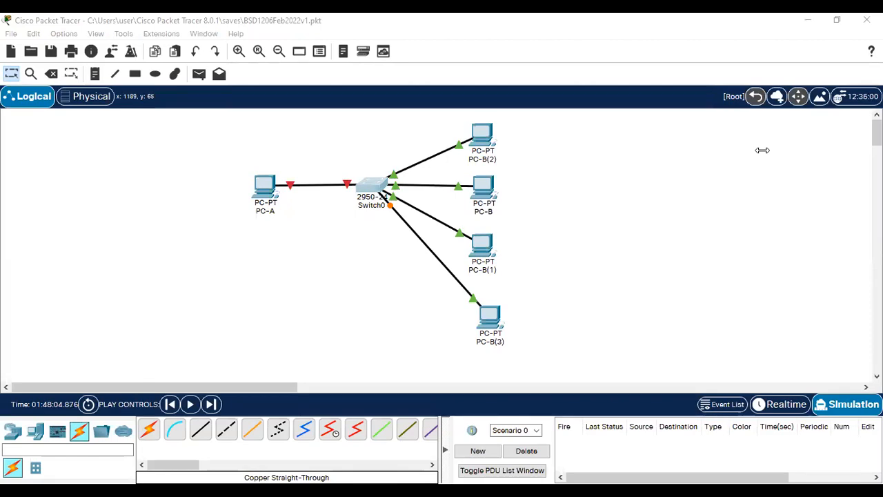
Step: Open the port mode dropdown for Switch0's PC-A port to show Trunk and Access
left_click(316, 180)
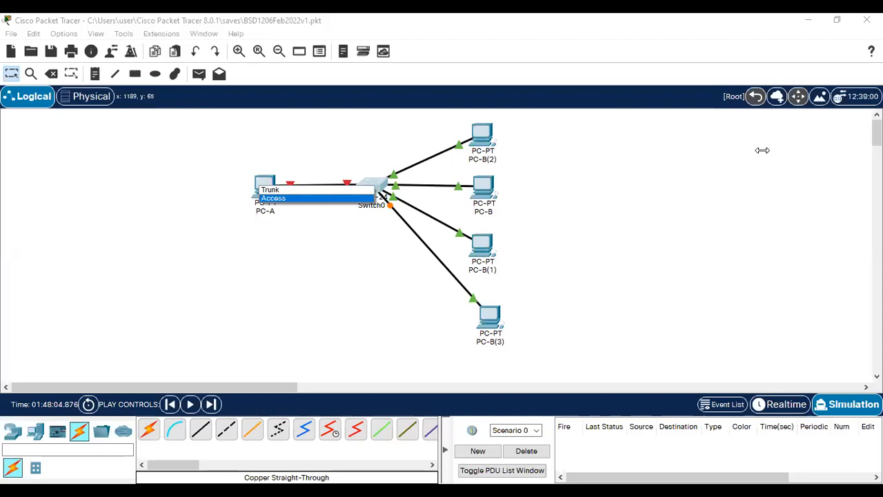
Step: Keep FastEthernet0/1 in Access mode with auto duplex and speed, bringing PC-A's link back up
left_click(317, 198)
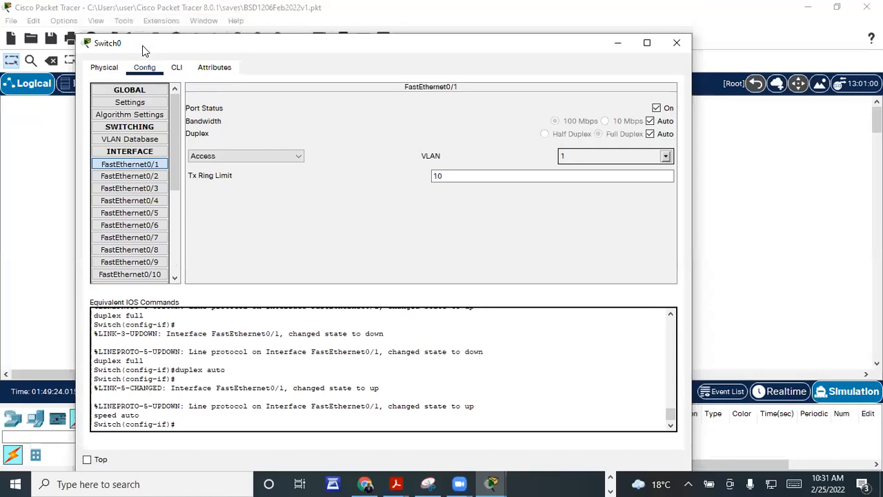
left_click_drag(143, 50, 98, 62)
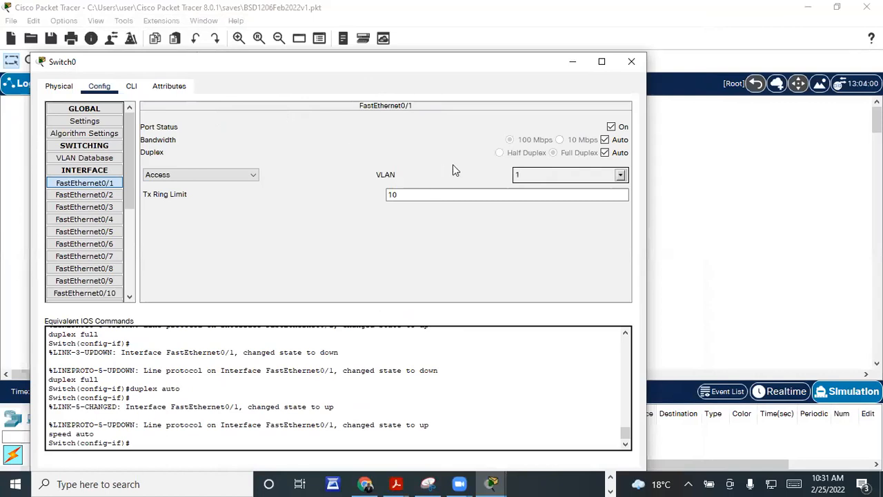
Step: Leave FastEthernet0/1's bandwidth on Auto and keep the port on VLAN 1
left_click(604, 140)
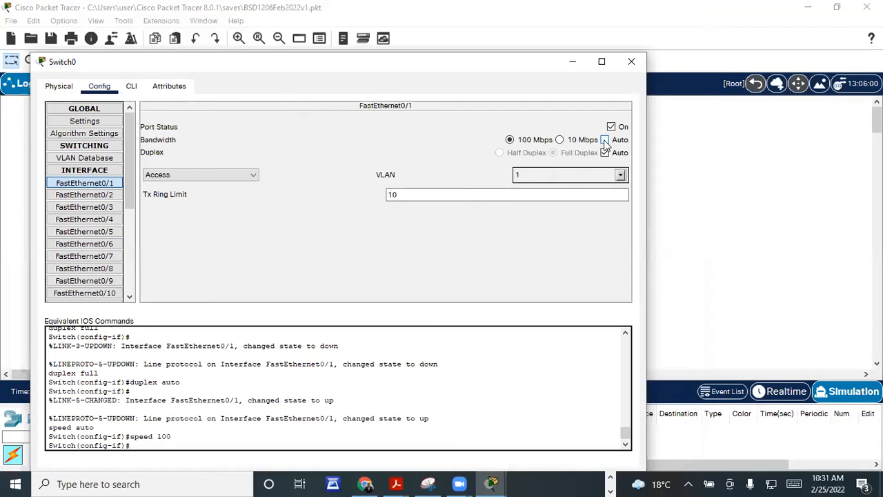
left_click(412, 194)
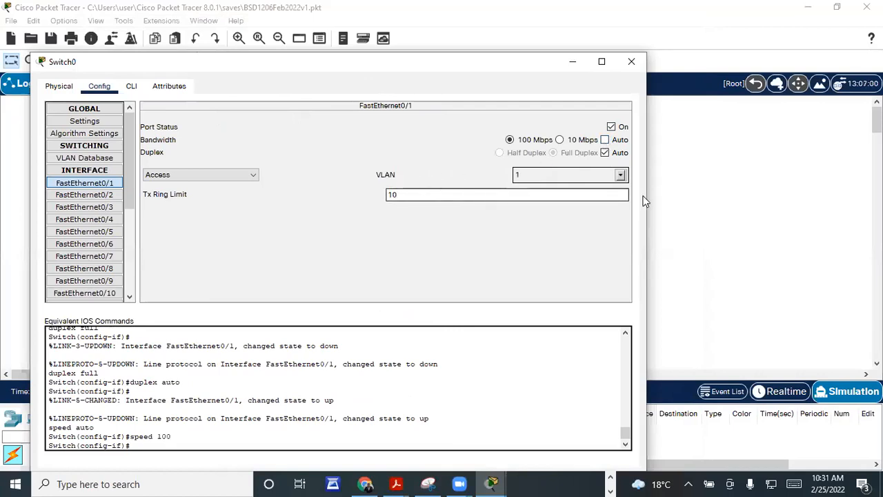
left_click(620, 175)
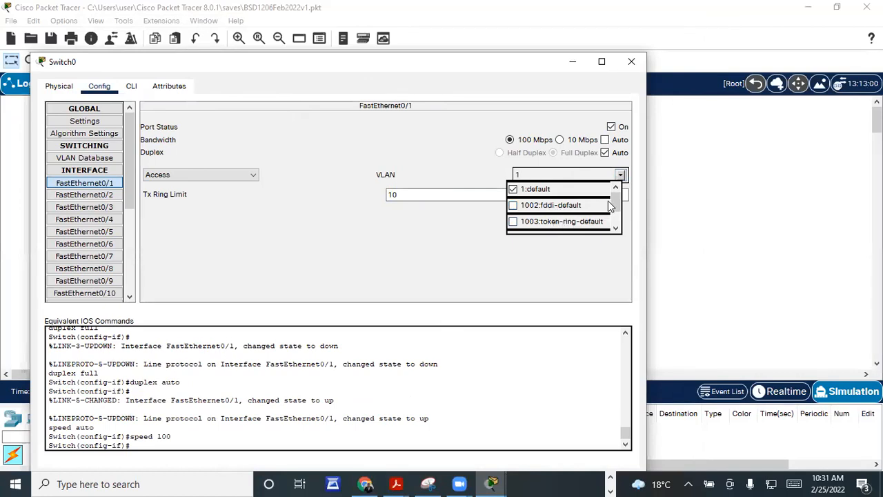
scroll(607, 203, "down", 1)
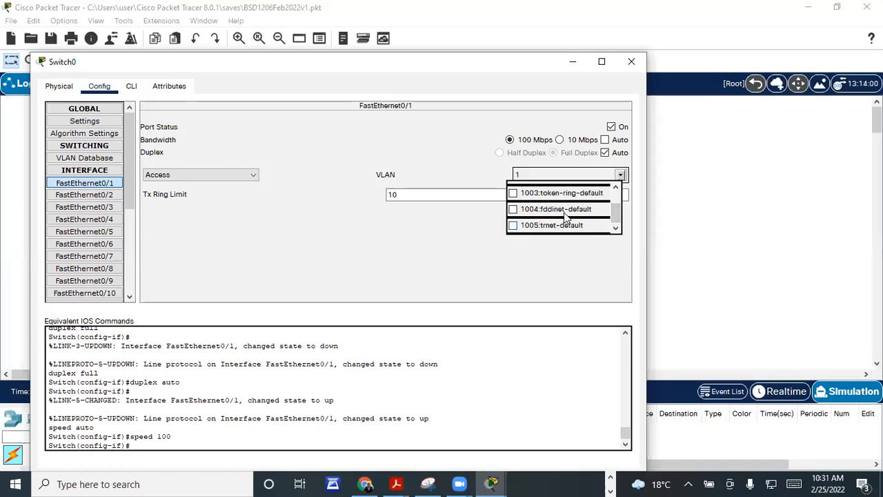
scroll(562, 210, "up", 1)
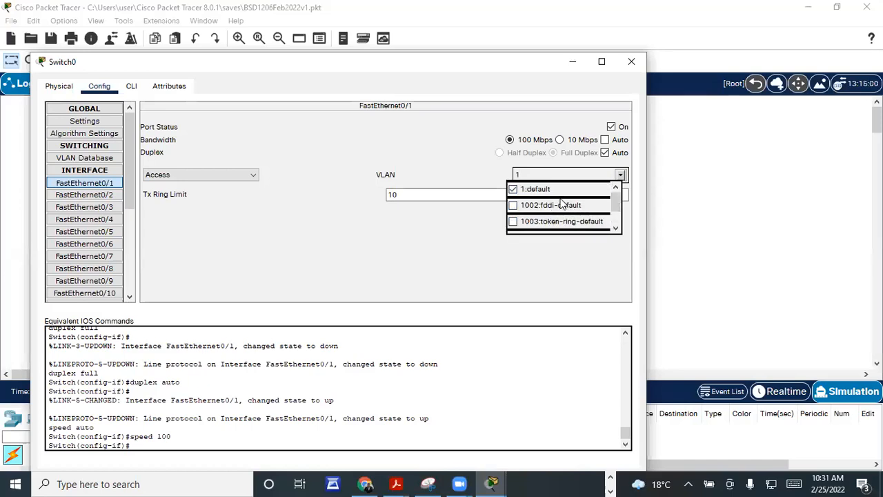
left_click(605, 139)
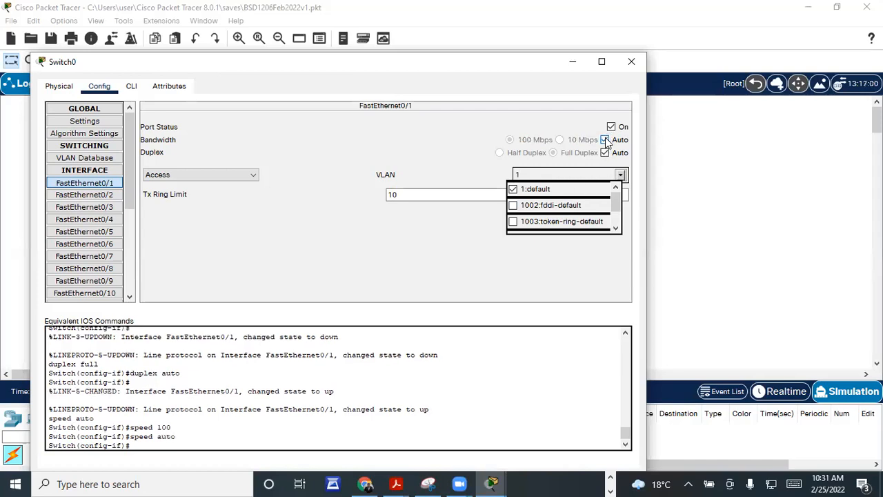
left_click(605, 139)
left_click(606, 140)
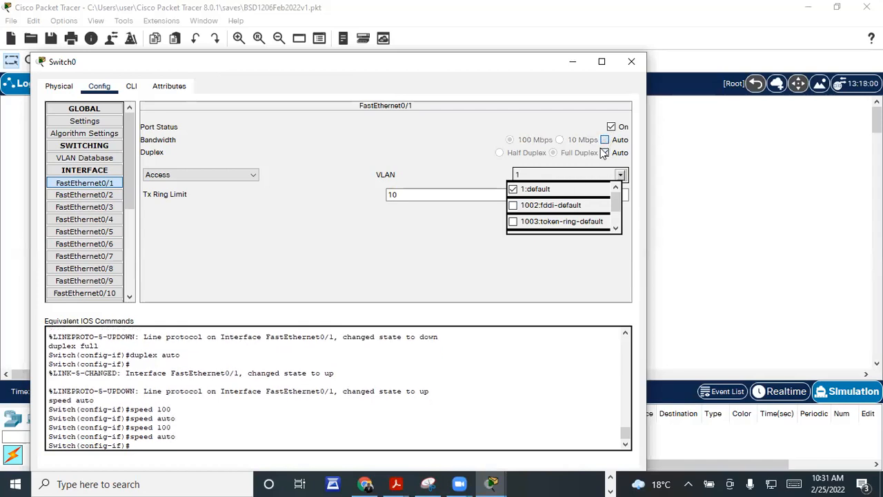
left_click(480, 222)
left_click(436, 197)
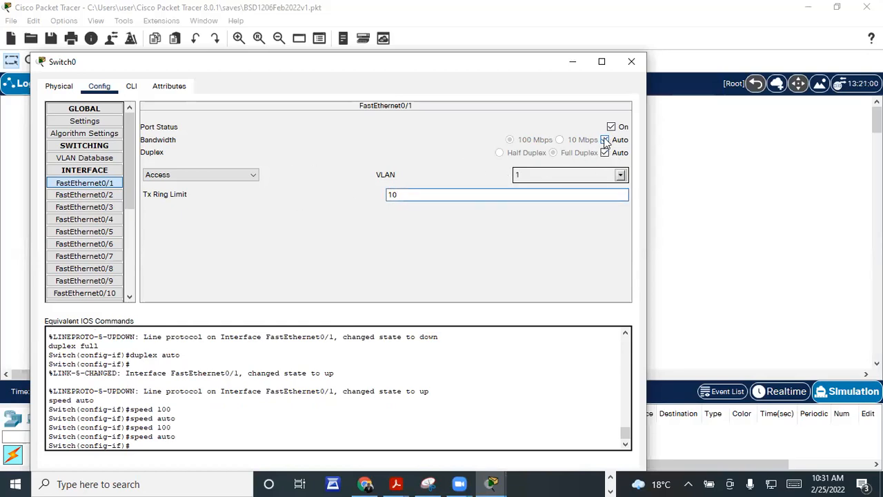
Step: Turn off Duplex Auto and force FastEthernet0/1 to half duplex
left_click(604, 140)
left_click(604, 152)
left_click(604, 140)
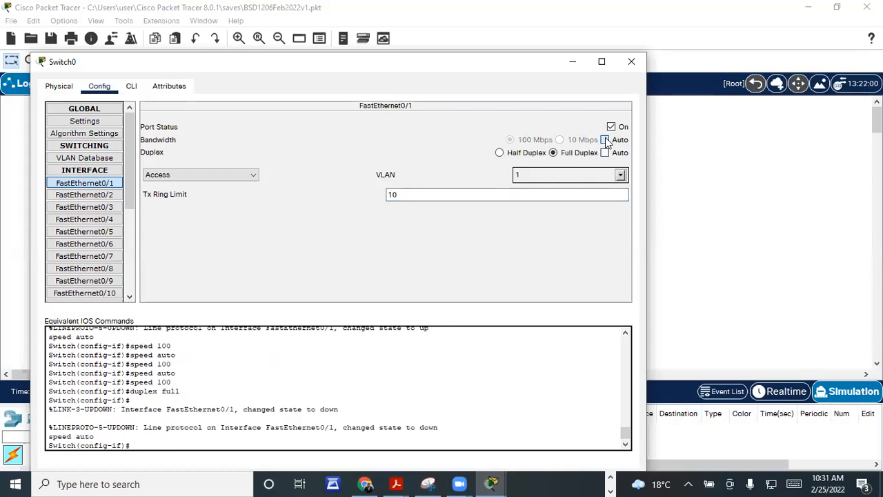
left_click(605, 153)
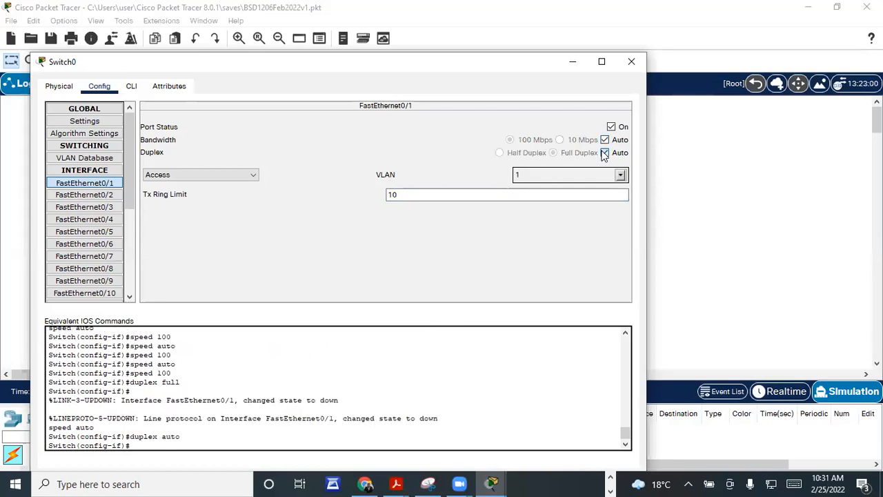
left_click(605, 152)
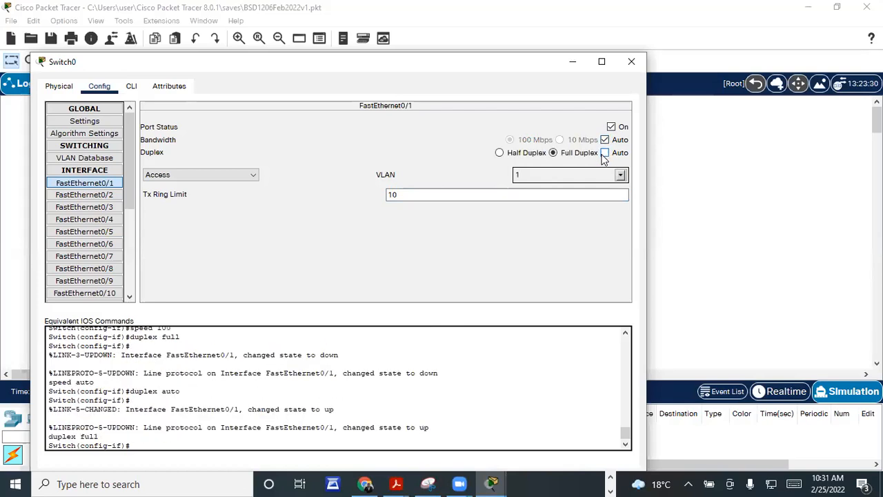
left_click(555, 154)
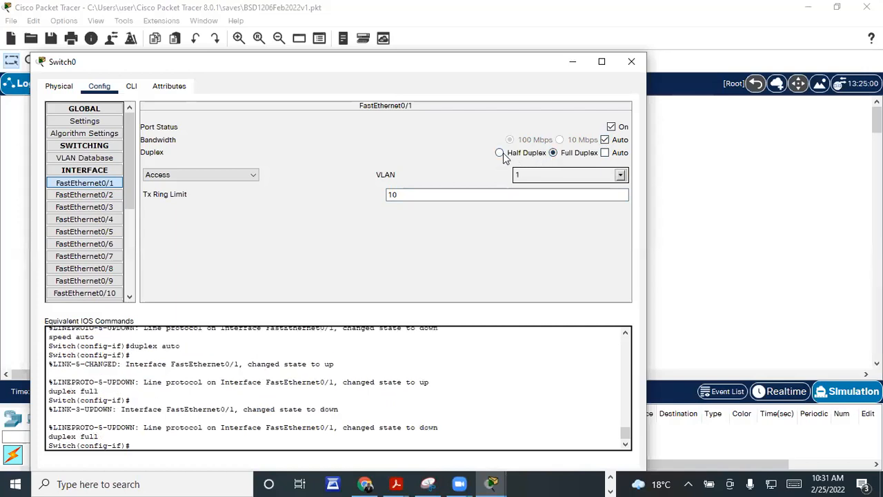
left_click(500, 153)
Step: Switch FastEthernet0/1's mode to Trunk, then back to Access
left_click_drag(143, 444, 57, 335)
scroll(92, 378, "down", 15)
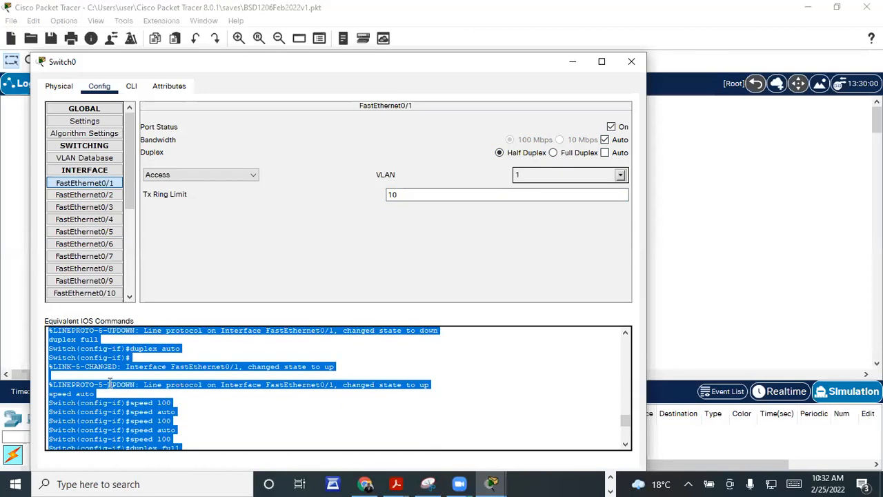
scroll(110, 383, "down", 3)
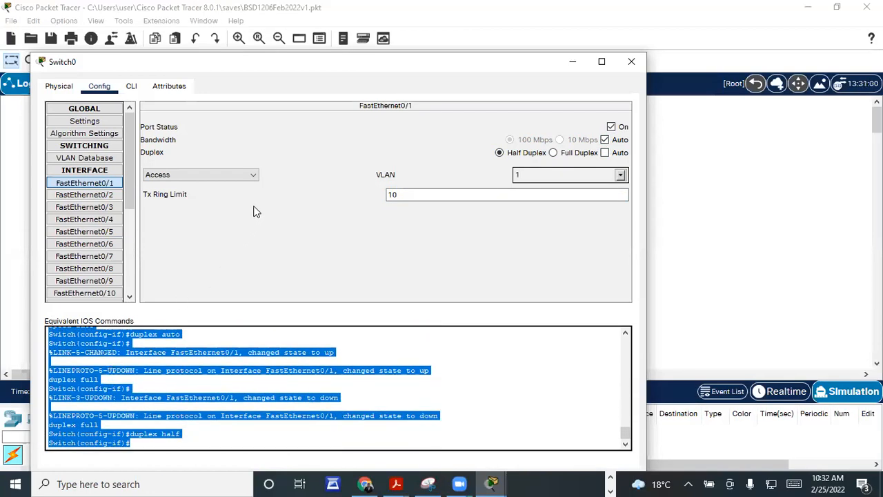
left_click(253, 176)
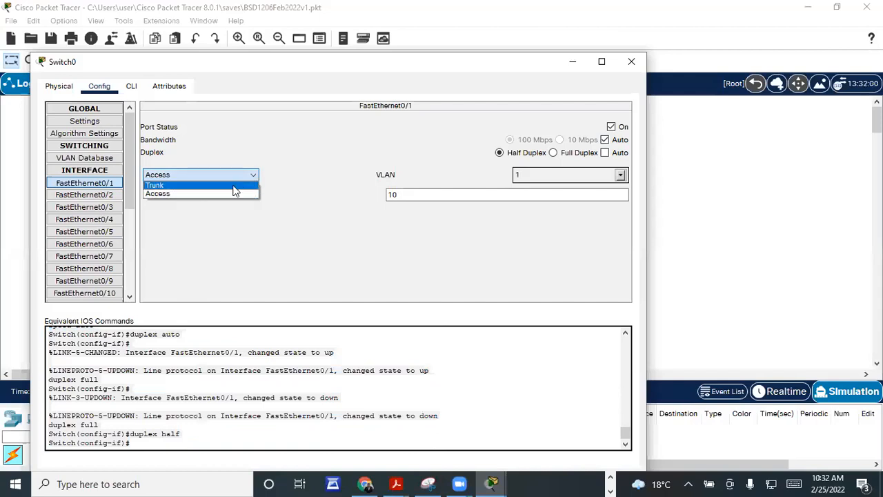
left_click(235, 191)
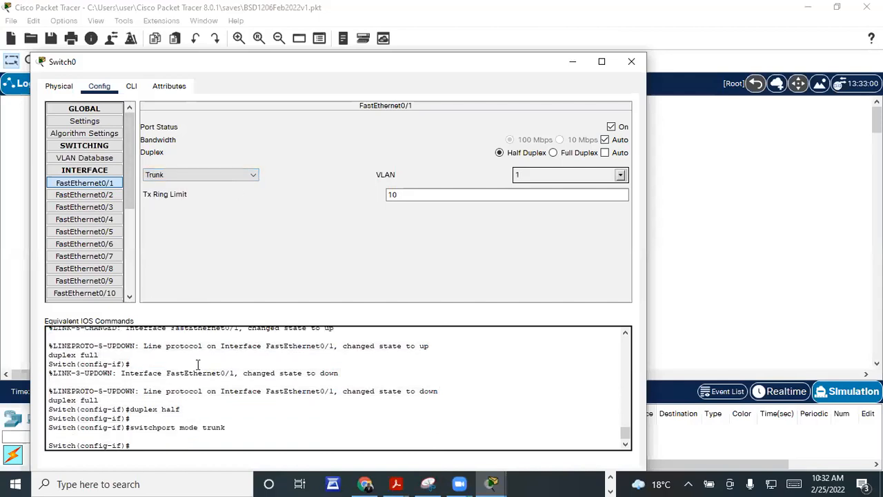
left_click(250, 175)
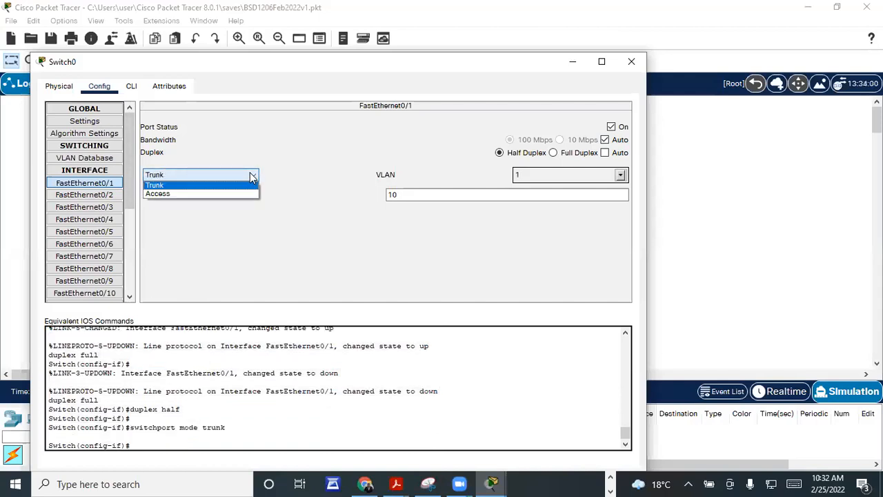
left_click(205, 194)
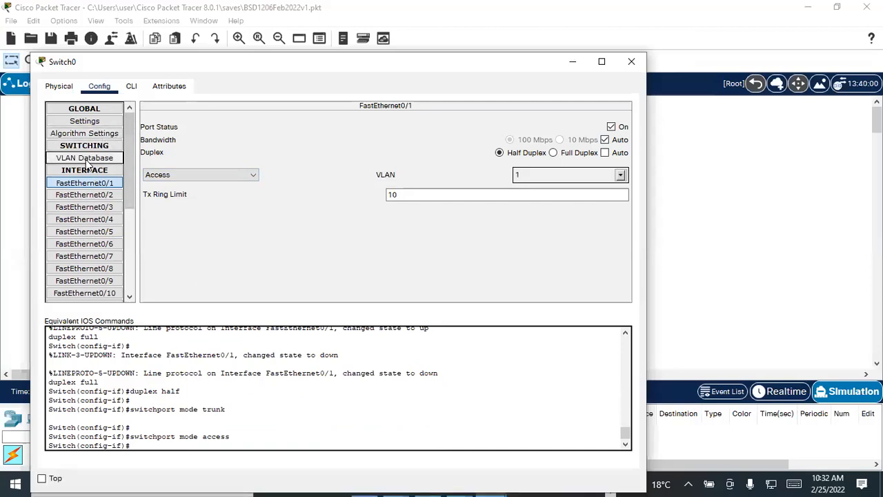
Step: In the VLAN Database, try adding a VLAN with no number or name and dismiss the warning
left_click(86, 159)
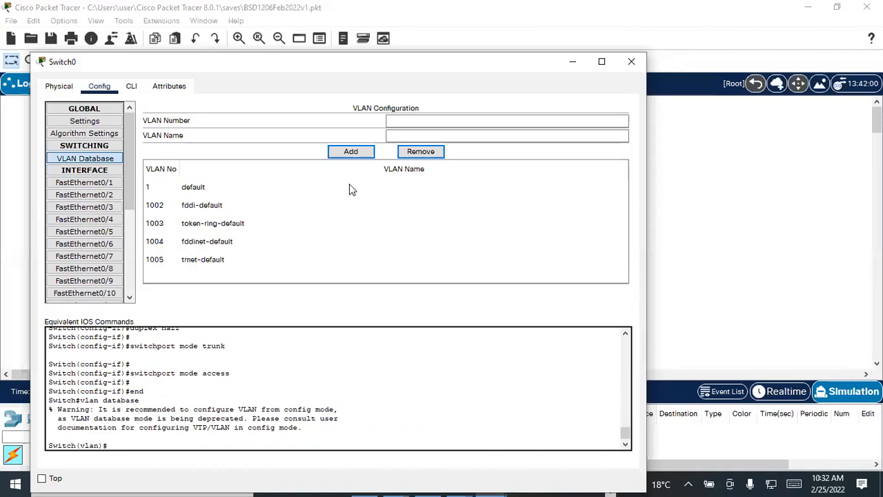
left_click(404, 120)
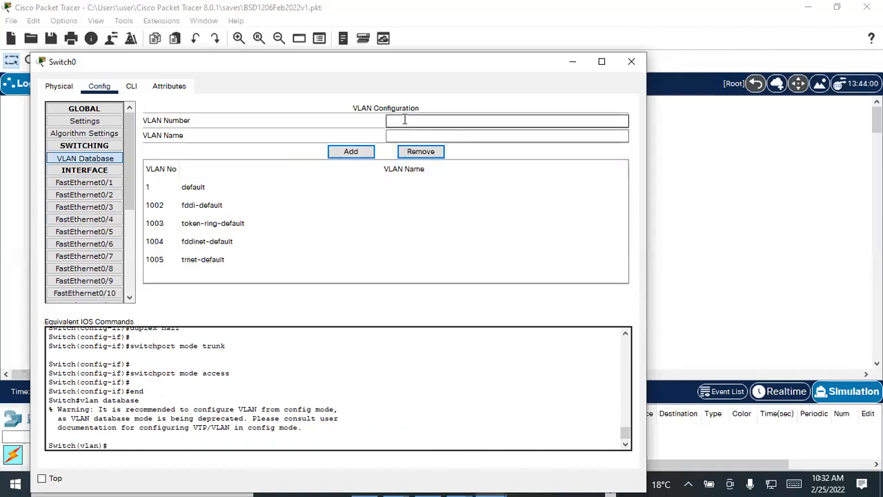
left_click(410, 134)
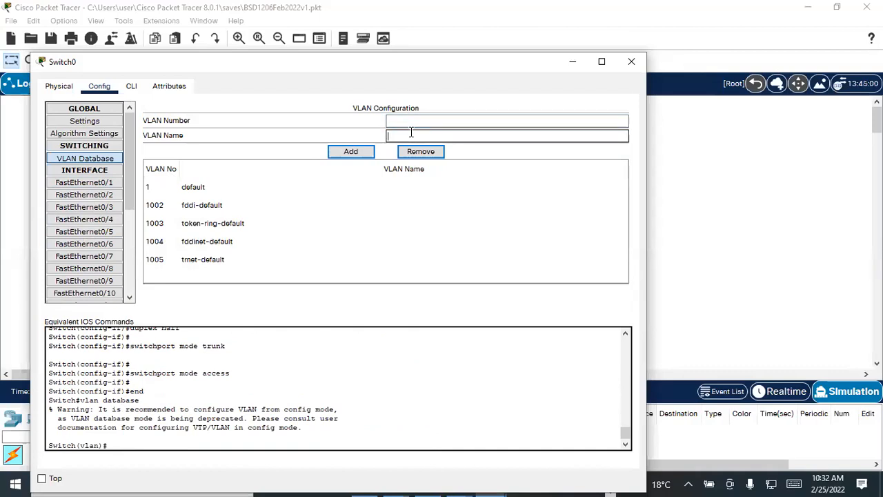
left_click(358, 154)
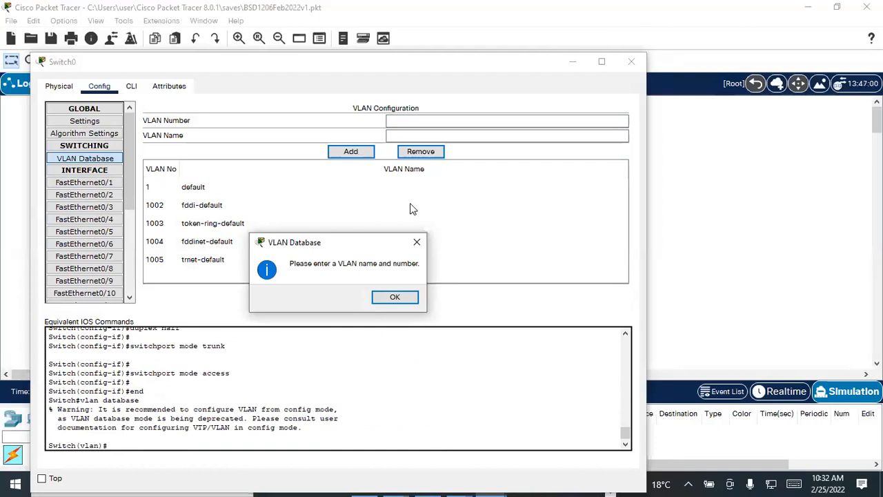
left_click(417, 242)
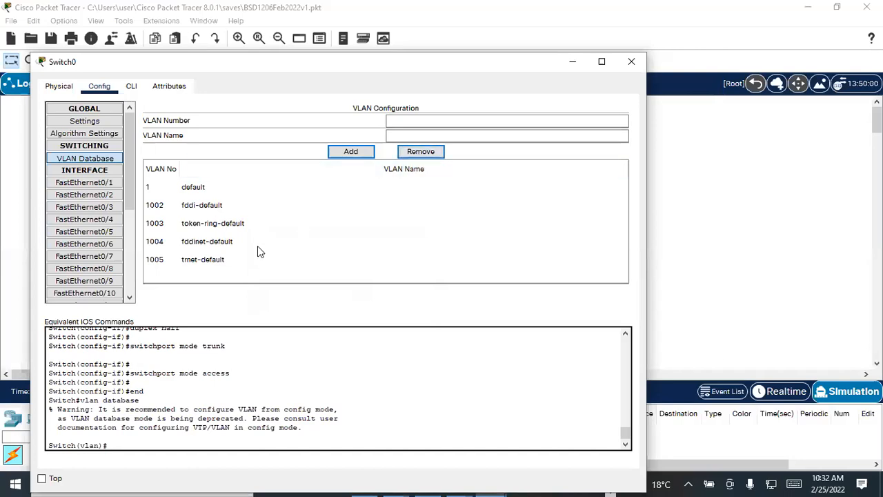
Step: Look through VLAN 1 and VLANs 1002–1005 in the VLAN list
left_click(176, 208)
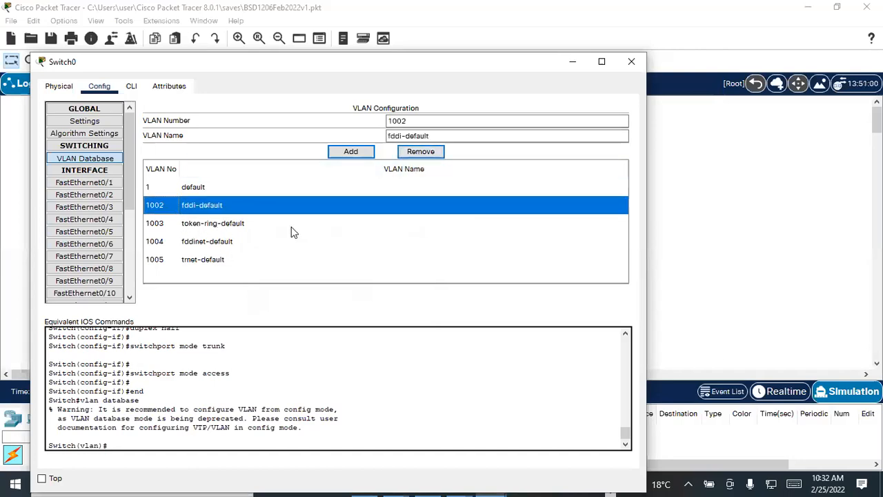
left_click(185, 225)
left_click(210, 242)
left_click(194, 262)
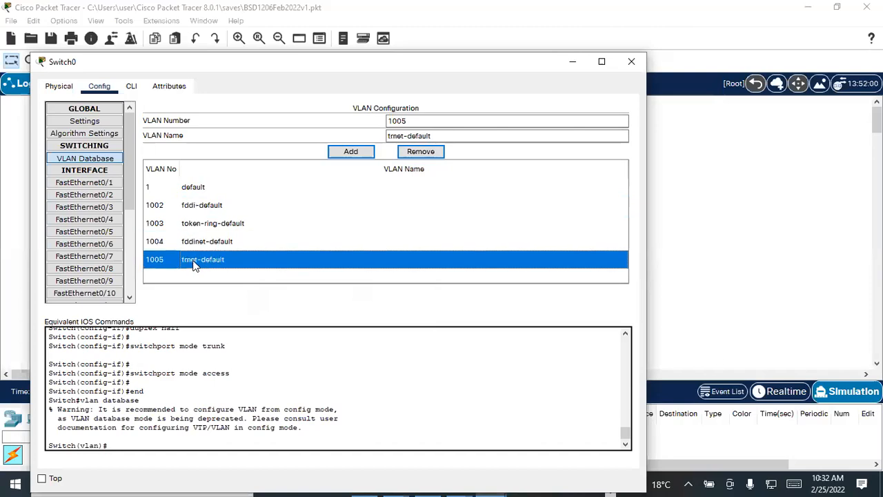
left_click(196, 190)
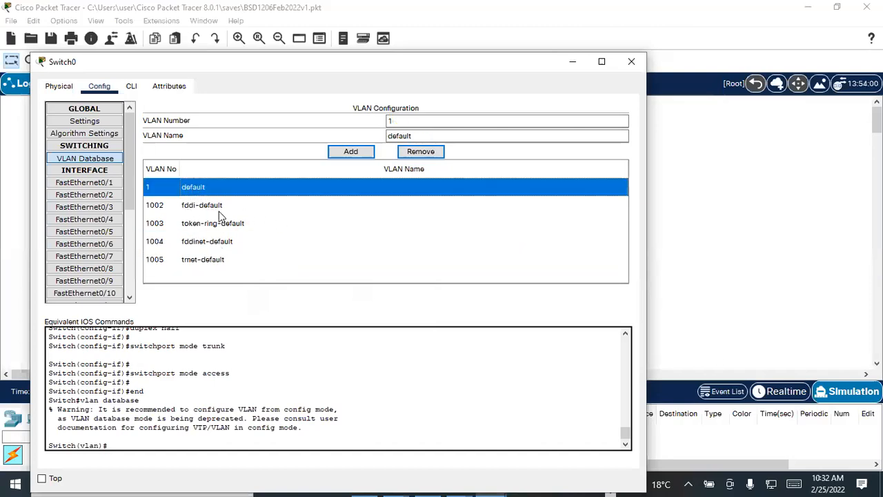
left_click(197, 207)
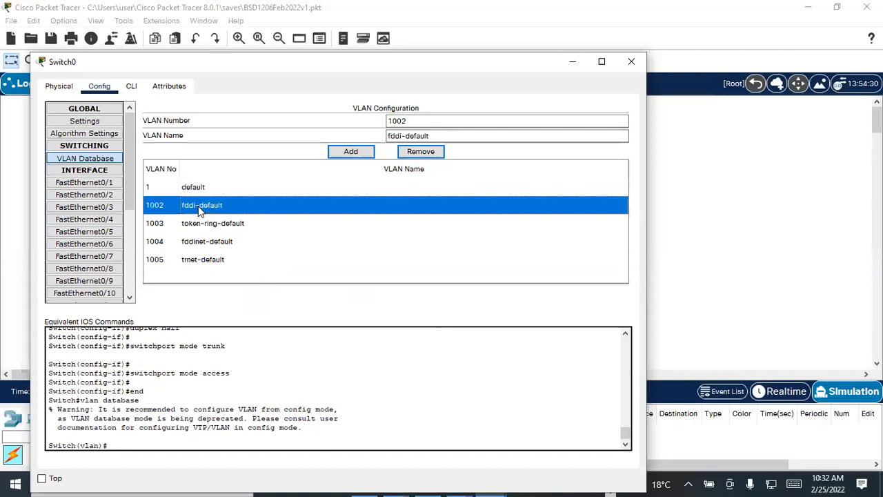
left_click(241, 226)
left_click(209, 245)
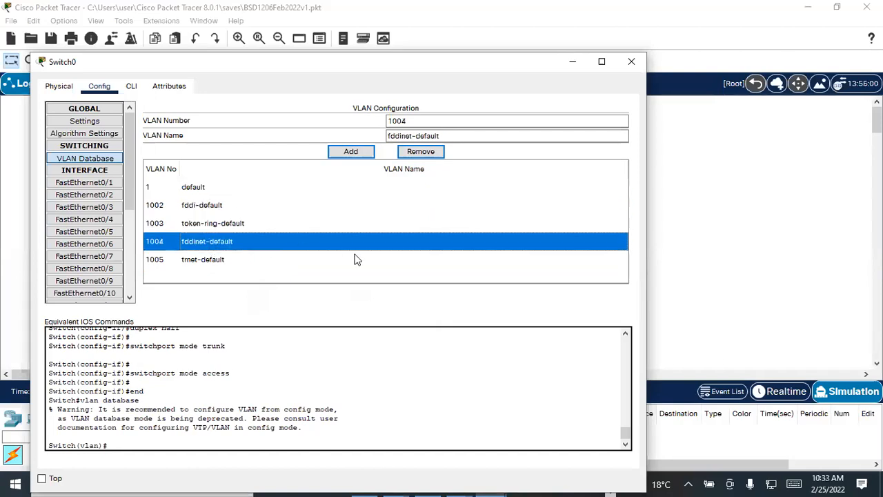
left_click(214, 265)
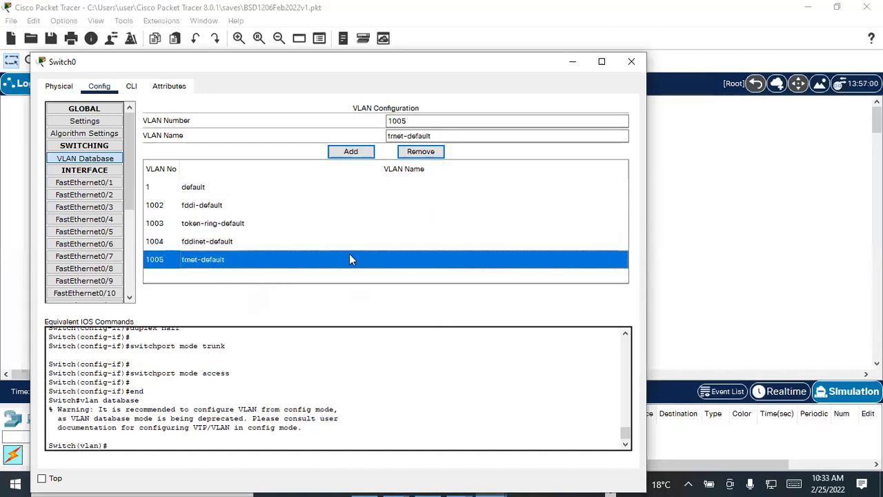
Step: Select VLAN 1 default, try adding it again, and close Switch0's window
left_click(193, 192)
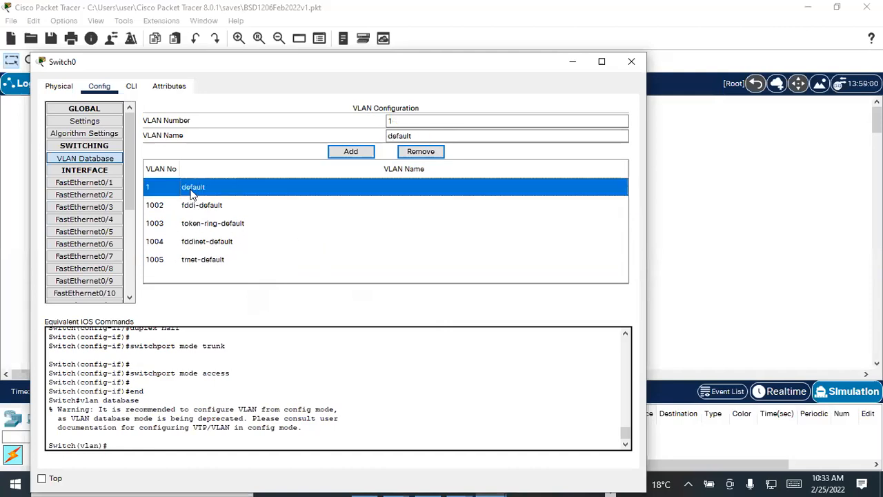
left_click(351, 151)
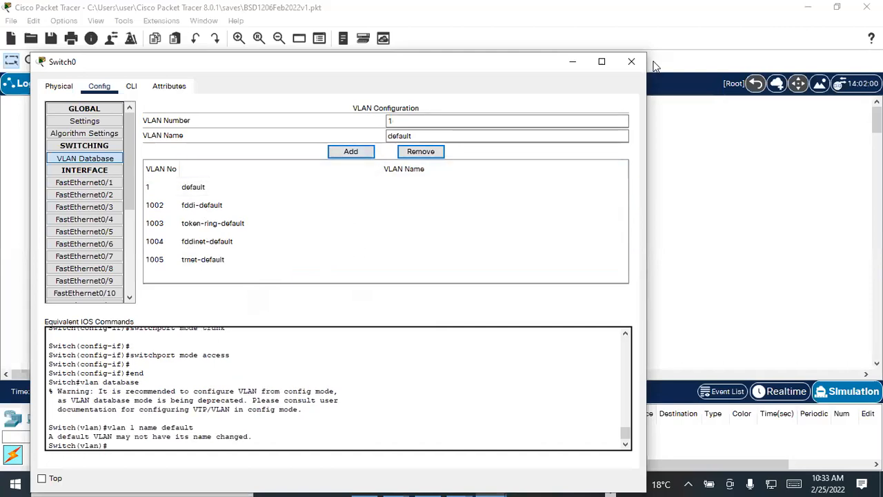
left_click(628, 62)
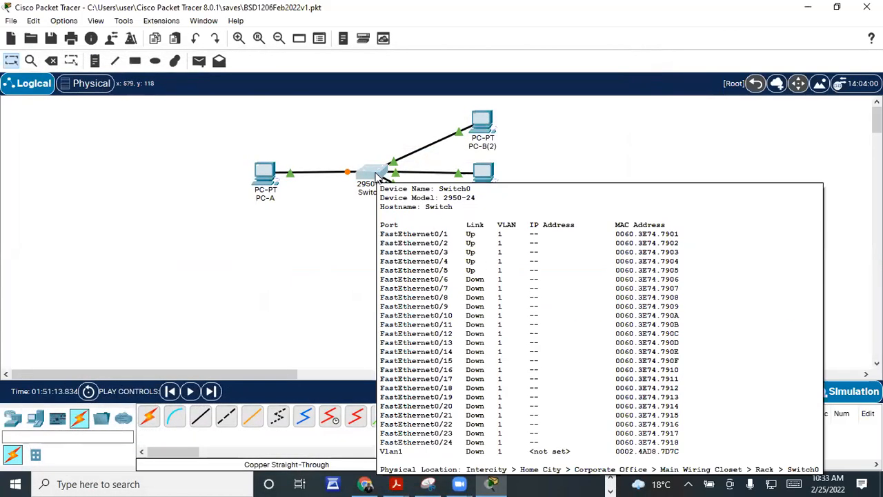
left_click(367, 178)
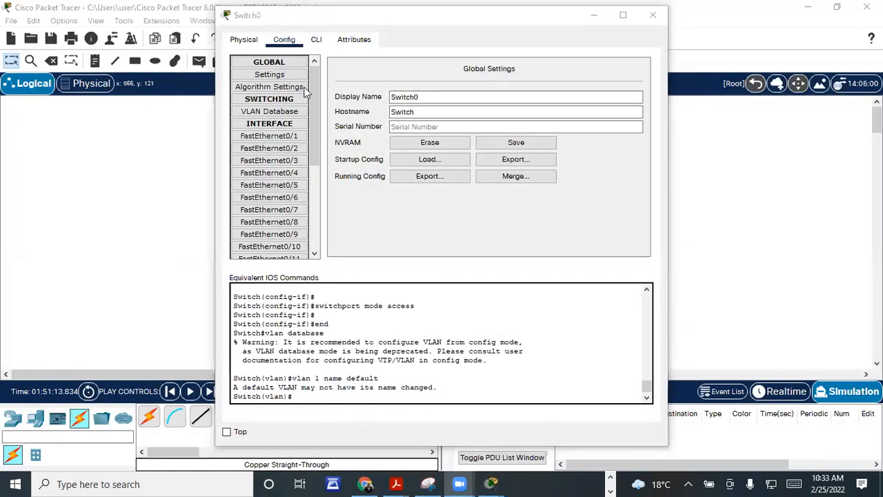
left_click(257, 24)
left_click_drag(257, 24, 142, 83)
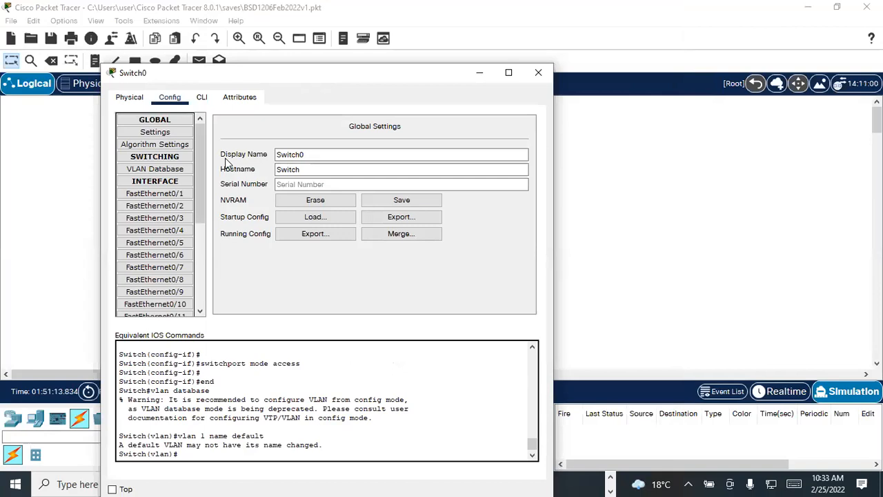
left_click(172, 176)
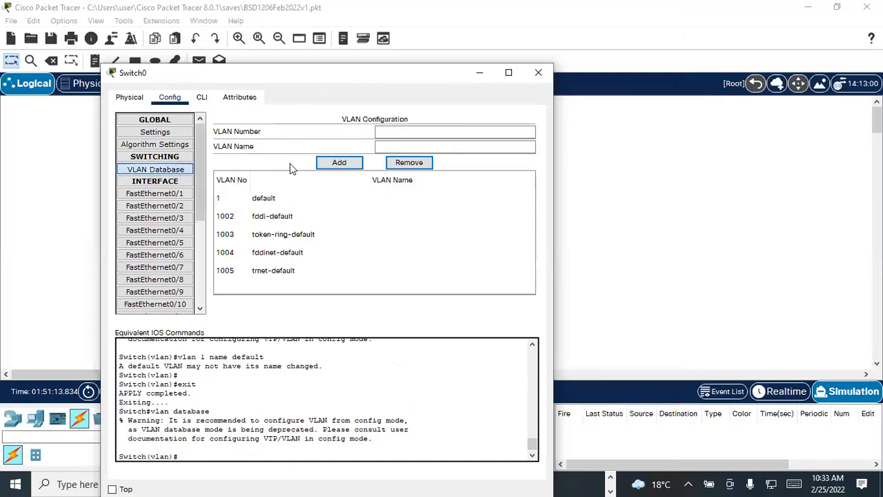
left_click(539, 73)
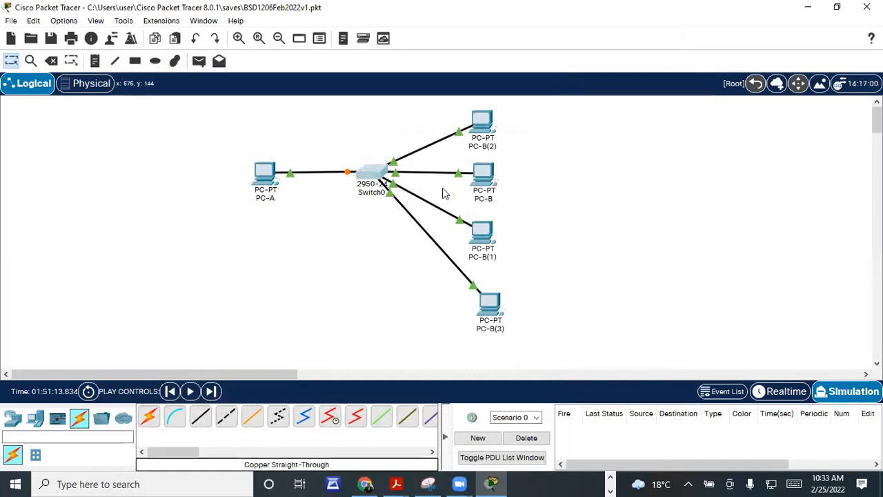
left_click(268, 181)
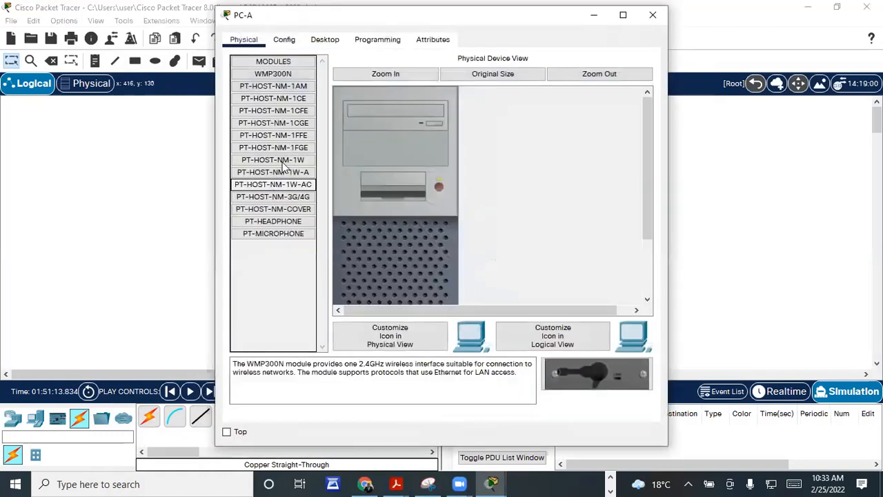
left_click_drag(257, 25, 79, 63)
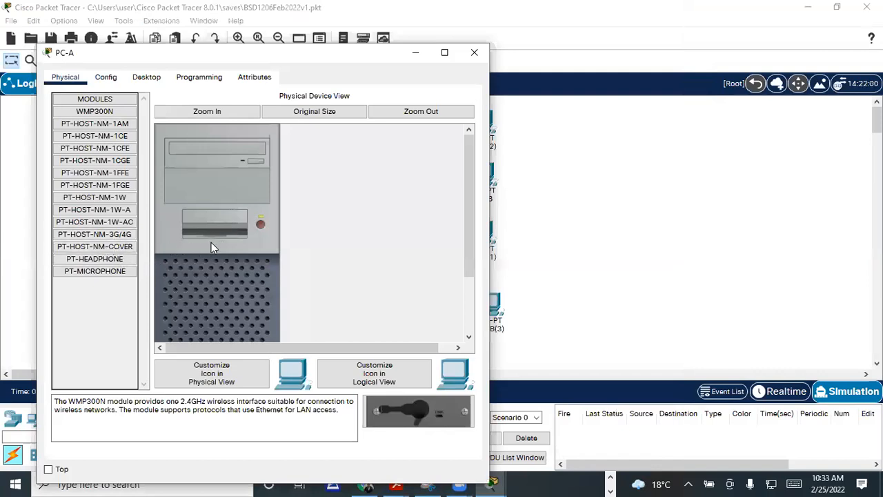
left_click(108, 78)
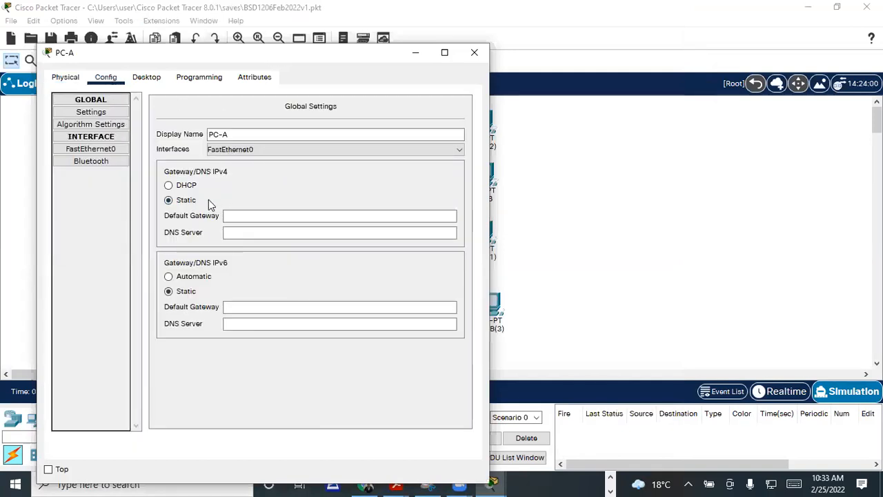
left_click(169, 186)
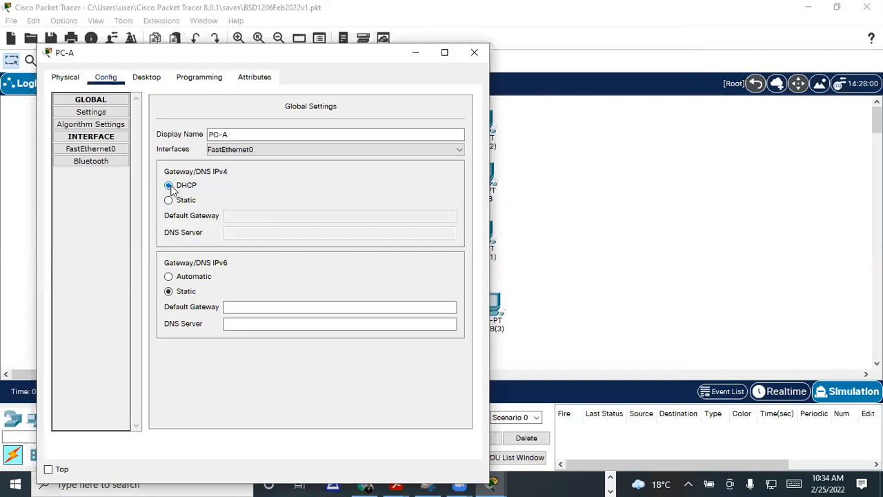
left_click(169, 201)
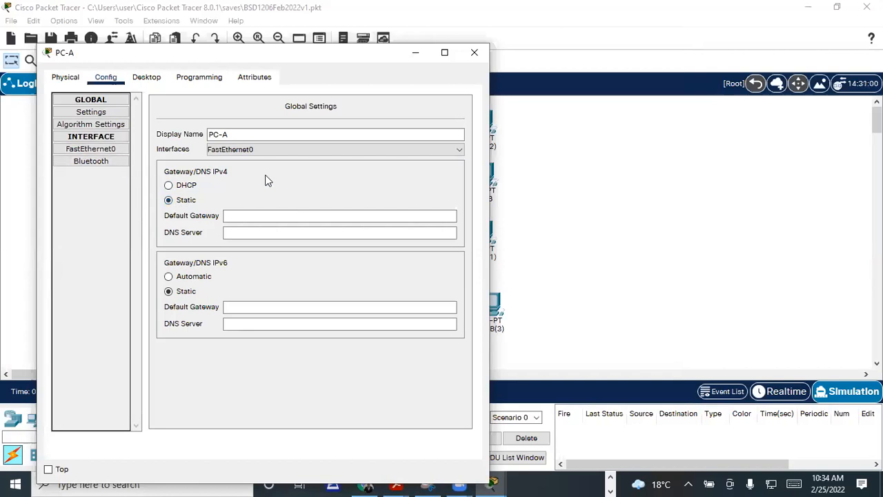
left_click(474, 53)
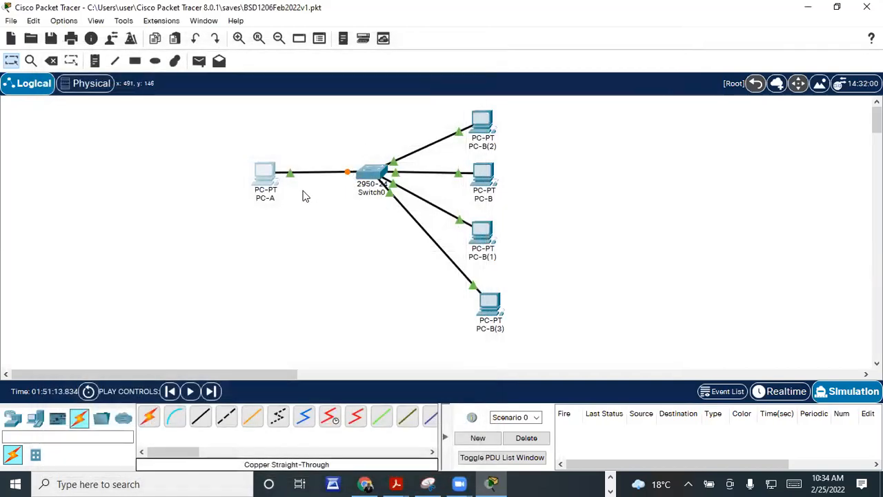
Step: Check that PC-B's FastEthernet0 holds static address 192.168.1.2, then close its window
left_click(483, 178)
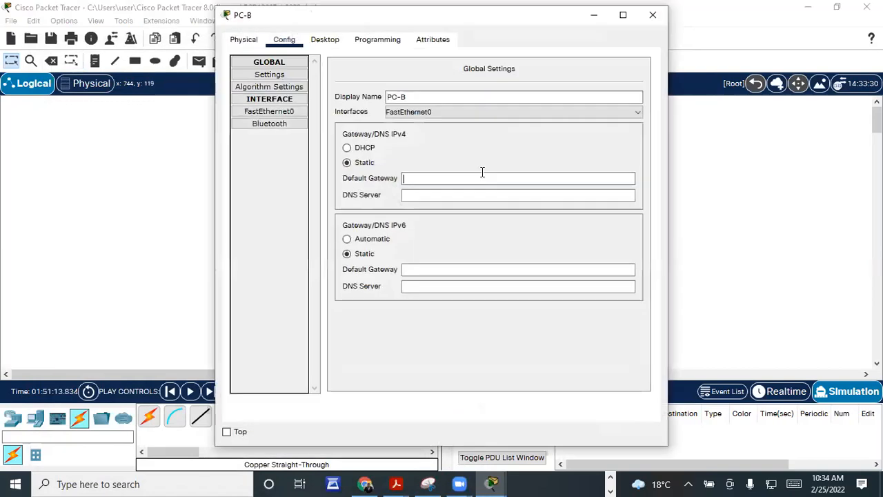
left_click(283, 113)
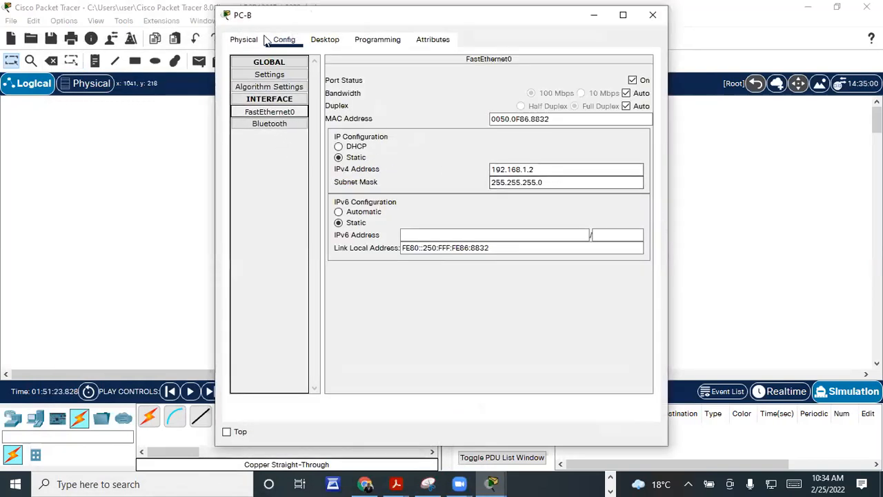
left_click_drag(247, 21, 180, 144)
left_click(582, 138)
Step: Set PC-B(2)'s global IPv4 gateway and DNS settings to DHCP
left_click(481, 123)
left_click_drag(232, 21, 151, 54)
left_click(203, 73)
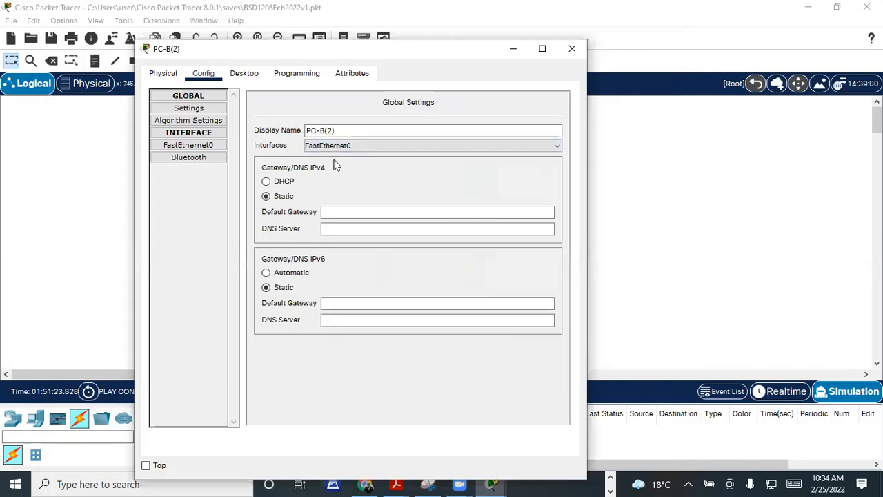
left_click(336, 213)
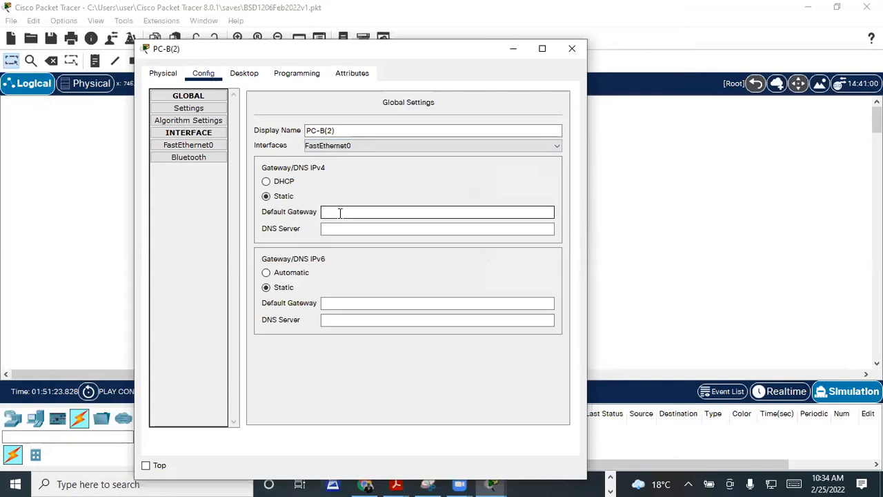
left_click(331, 231)
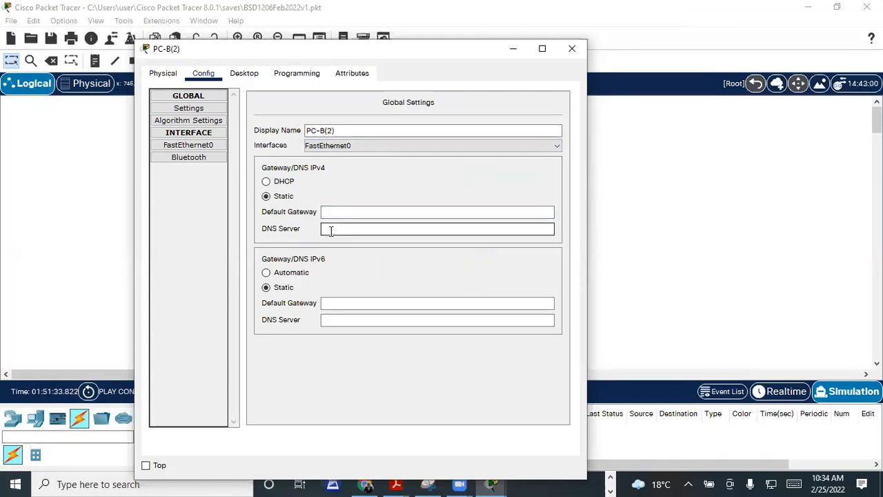
left_click(267, 183)
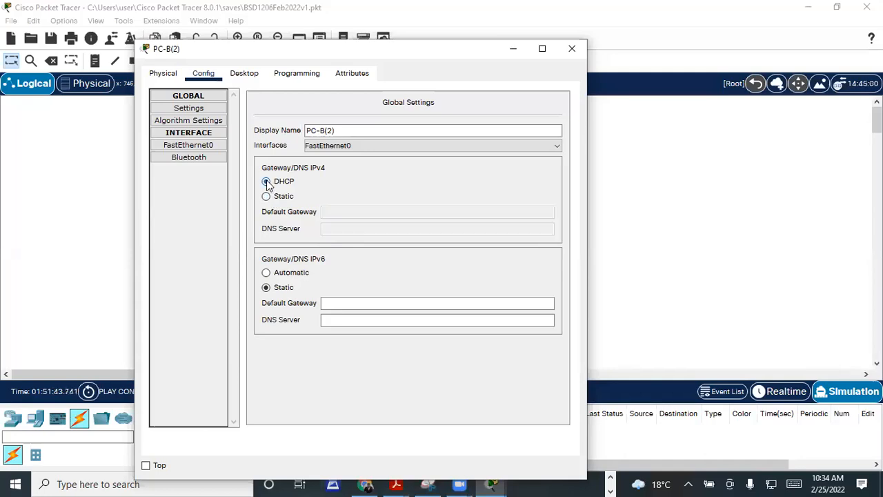
Step: Switch PC-B(2)'s FastEthernet0 to DHCP and close its settings window
left_click(204, 147)
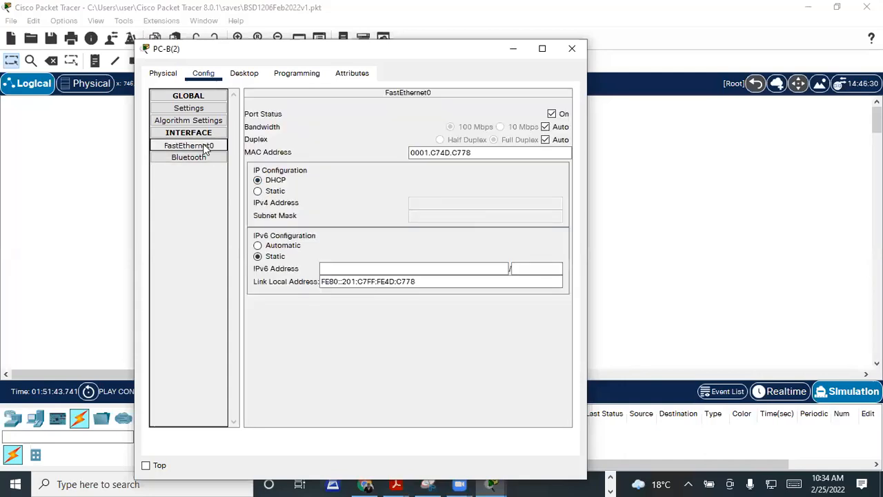
left_click(257, 191)
left_click(416, 218)
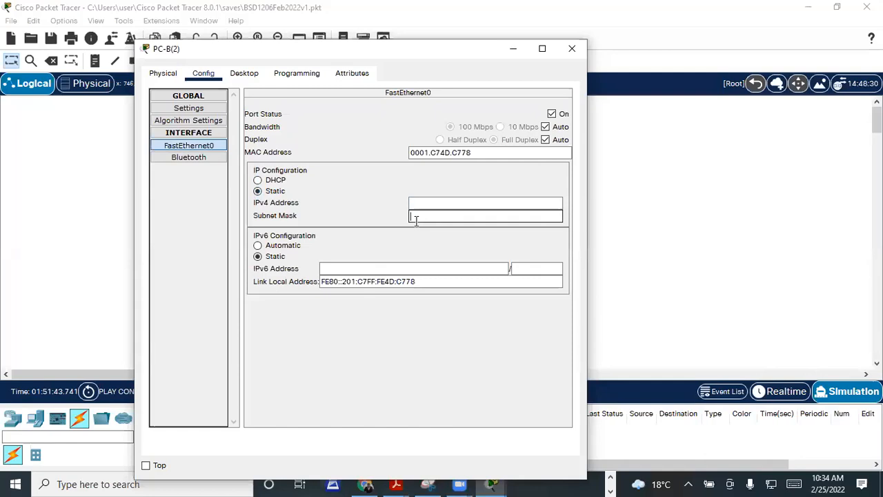
left_click(257, 180)
left_click_drag(366, 55, 341, 95)
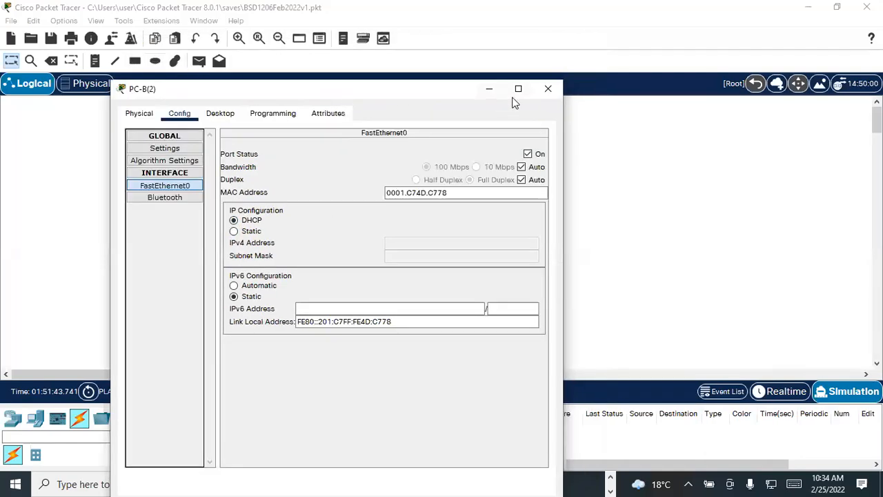
left_click(547, 90)
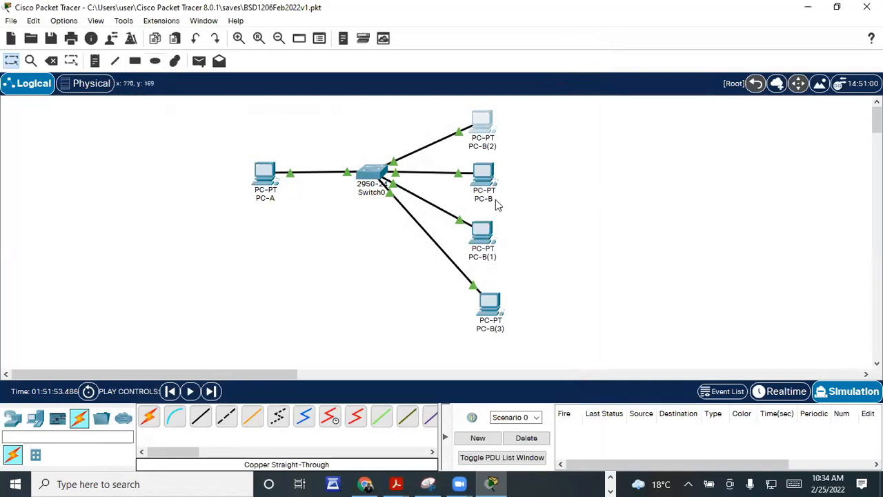
Step: Look up PC-B's FastEthernet0 address 192.168.1.2 and close its window
left_click(484, 174)
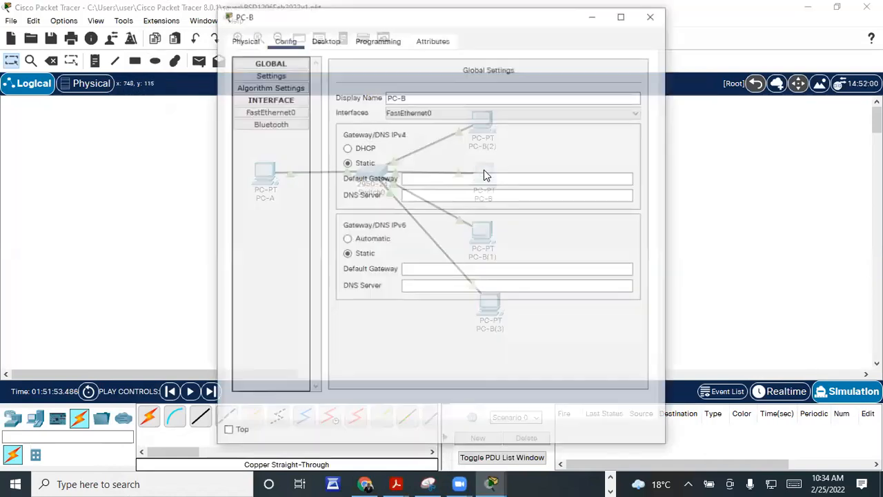
left_click(269, 111)
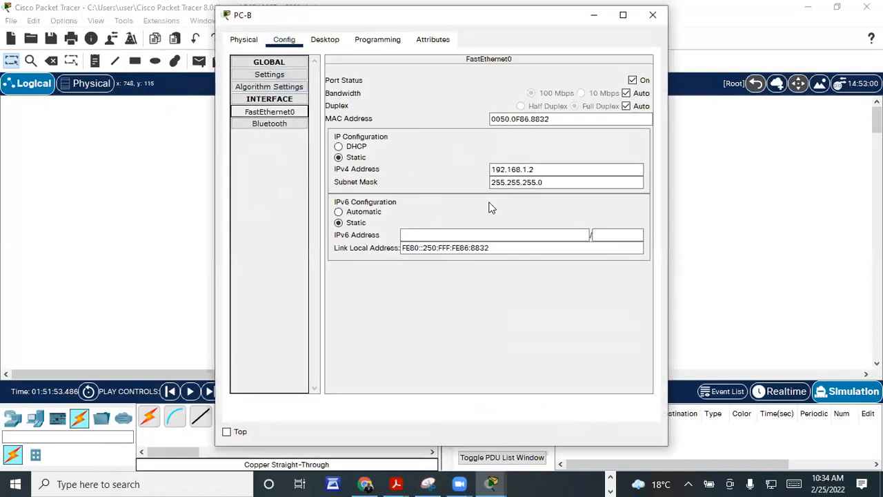
left_click(498, 169)
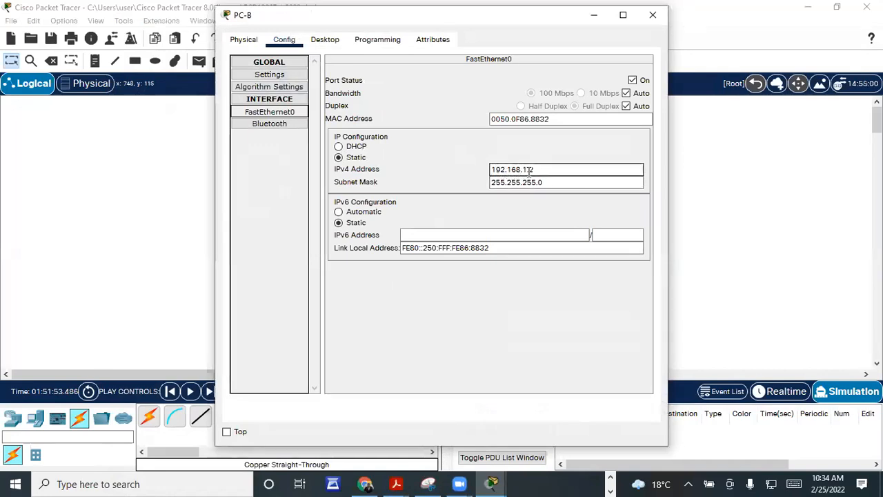
left_click_drag(536, 170, 487, 172)
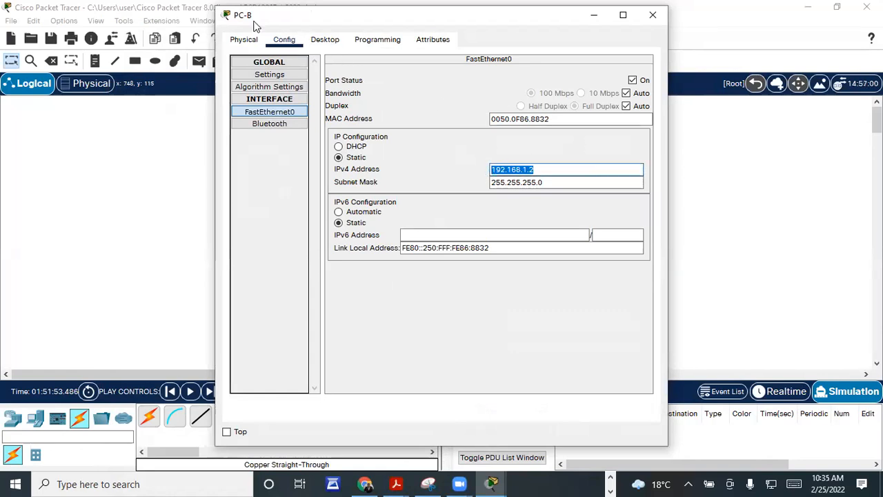
left_click_drag(257, 22, 228, 110)
left_click(623, 105)
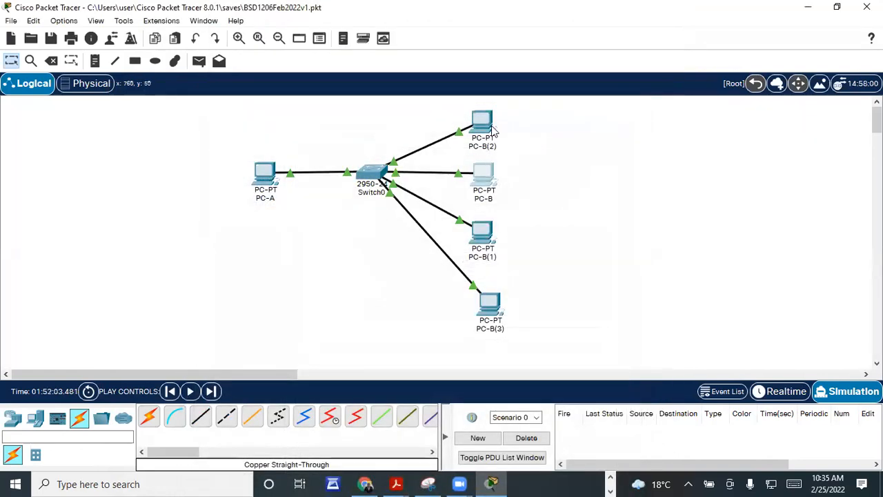
Step: Give PC-B(2)'s FastEthernet0 static IPv4 192.168.1.3 with mask 255.255.255.0
left_click(484, 123)
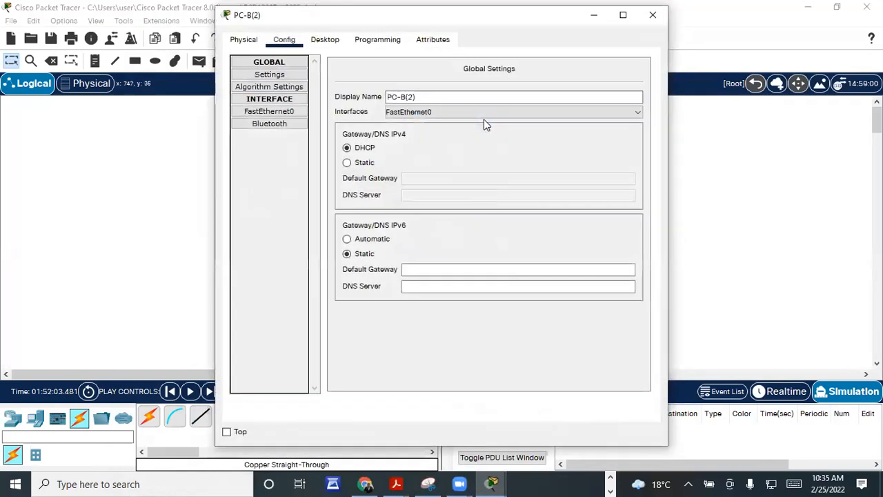
left_click(280, 111)
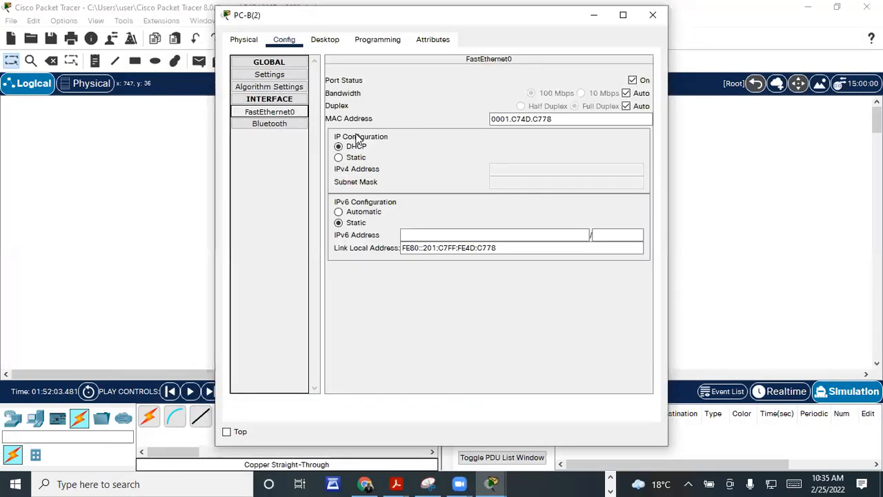
left_click(339, 158)
left_click(514, 173)
type("192.168.1.2")
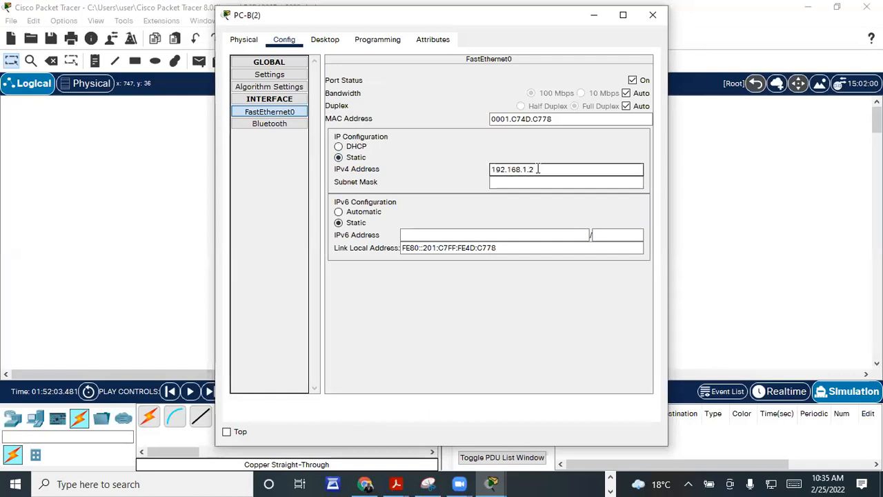
left_click(534, 181)
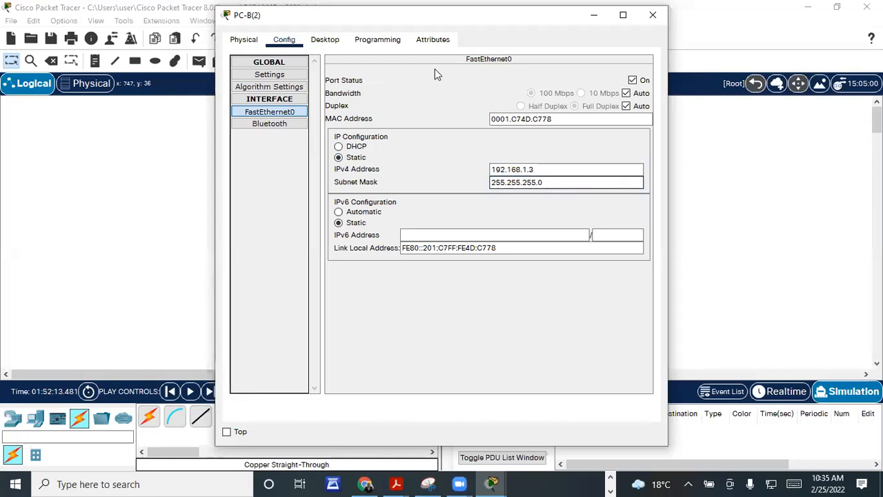
left_click_drag(257, 24, 231, 61)
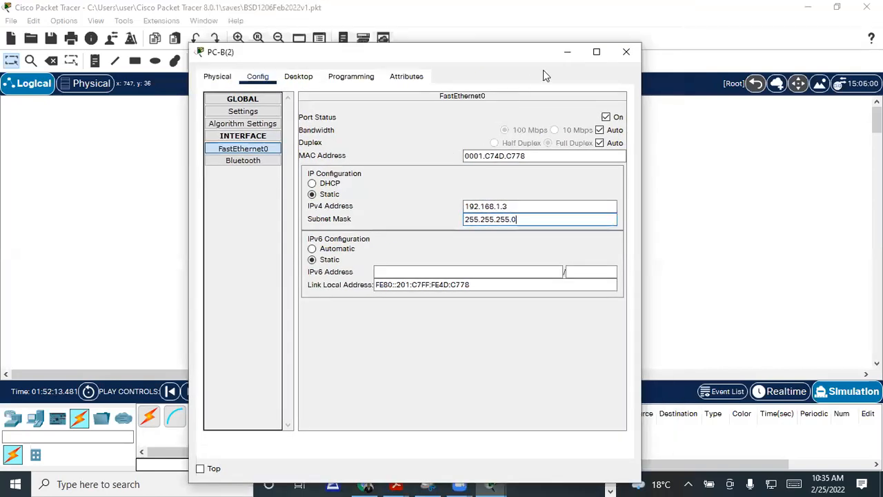
left_click(628, 54)
left_click(482, 232)
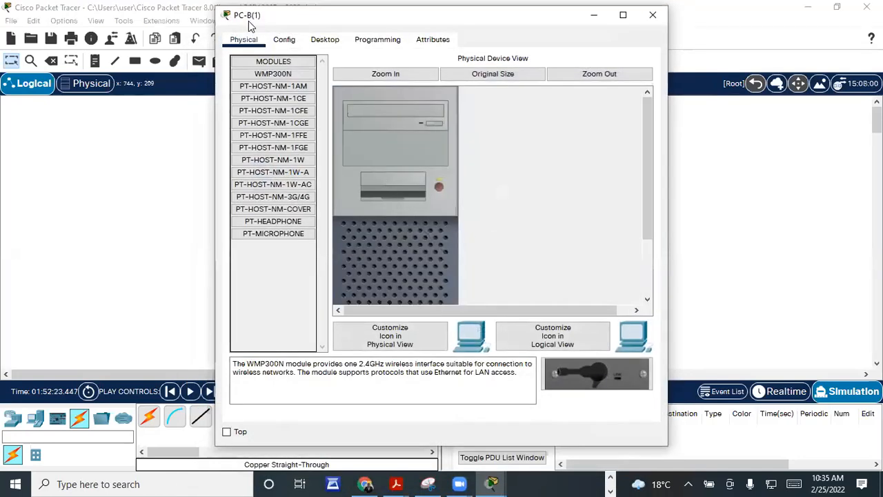
Step: Set PC-B(1)'s FastEthernet0 to 192.168.1.4 with mask 255.255.255.0
left_click_drag(247, 20, 223, 65)
left_click(259, 84)
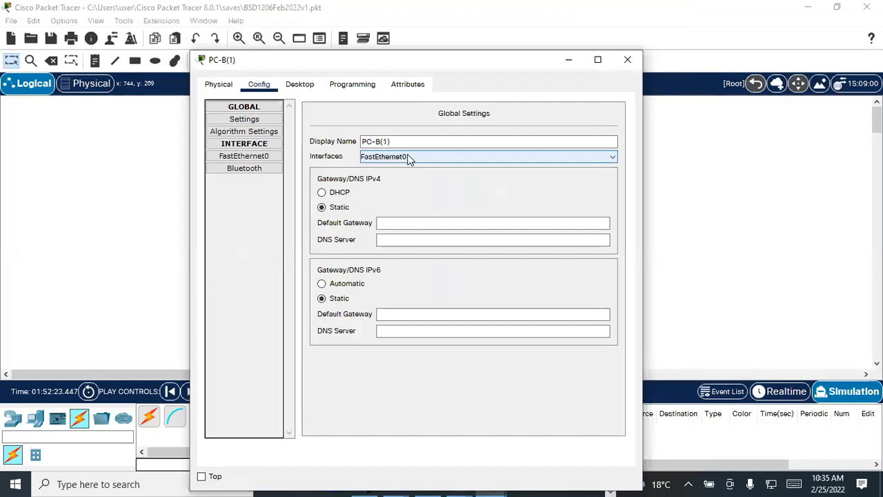
left_click(274, 156)
left_click(513, 214)
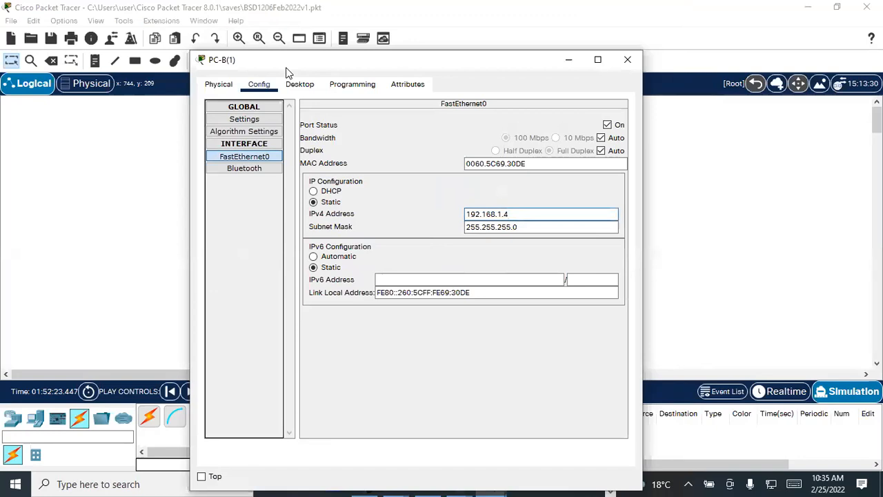
left_click_drag(286, 67, 282, 130)
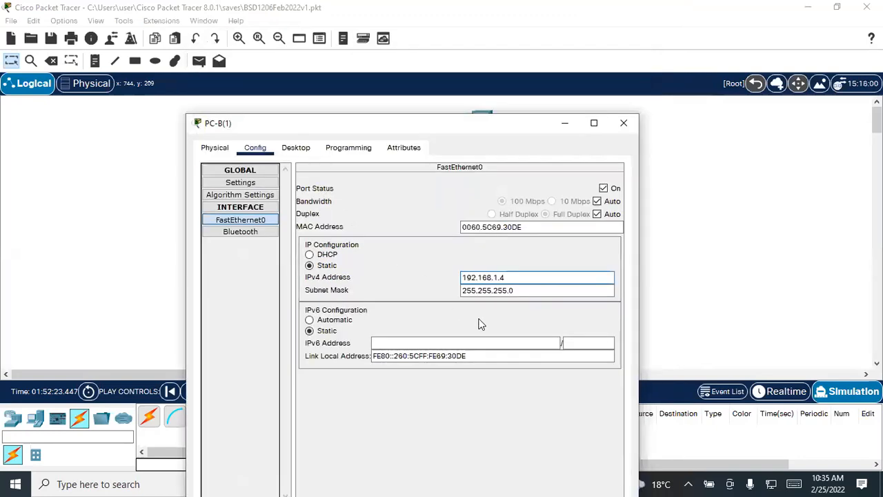
left_click(519, 290)
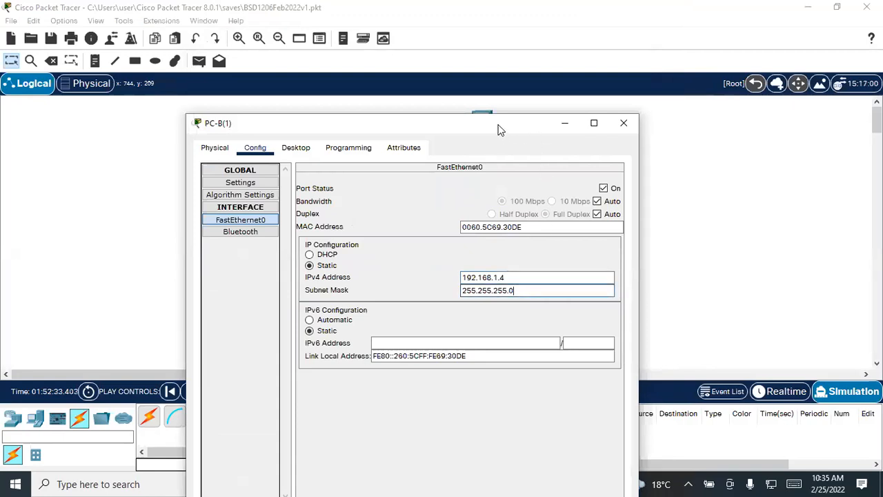
left_click_drag(501, 131, 489, 111)
left_click(611, 103)
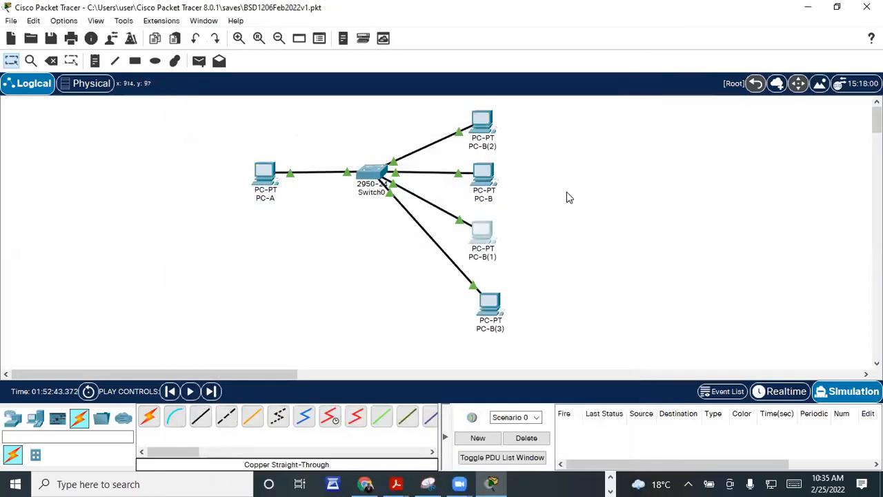
Step: Change PC-B(3)'s FastEthernet0 address to 192.168.1.5 and close its settings
left_click(498, 306)
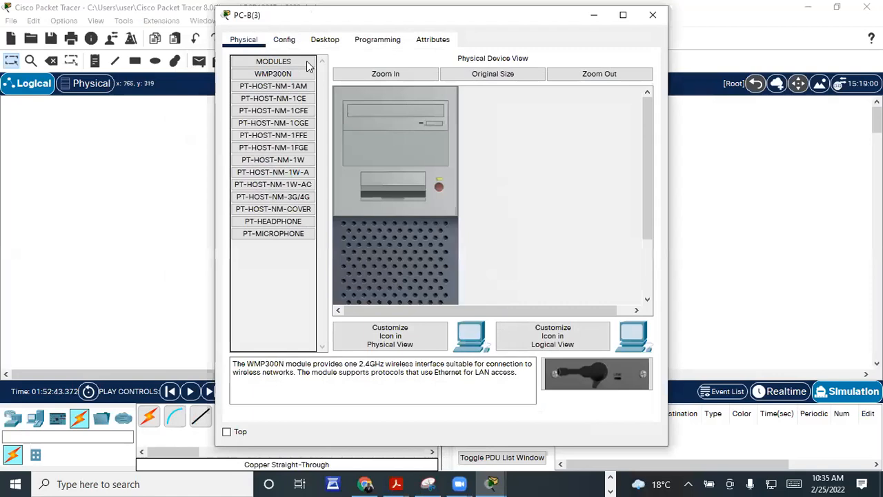
left_click(296, 41)
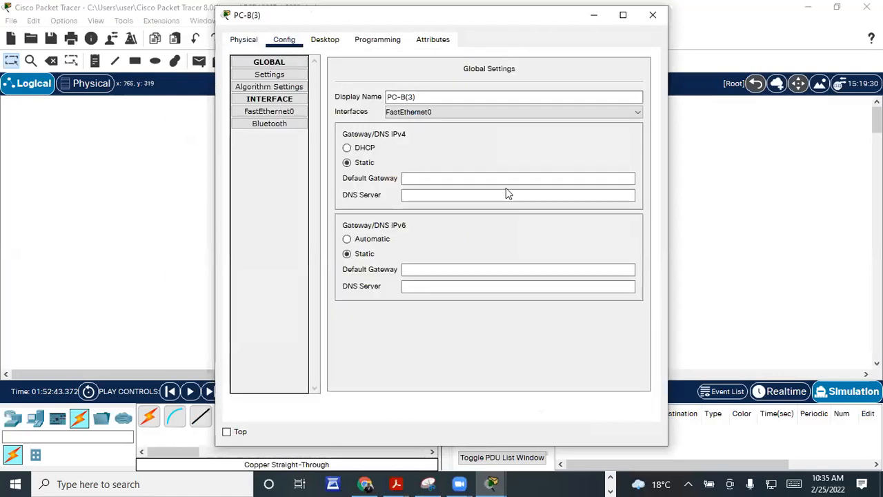
left_click(269, 111)
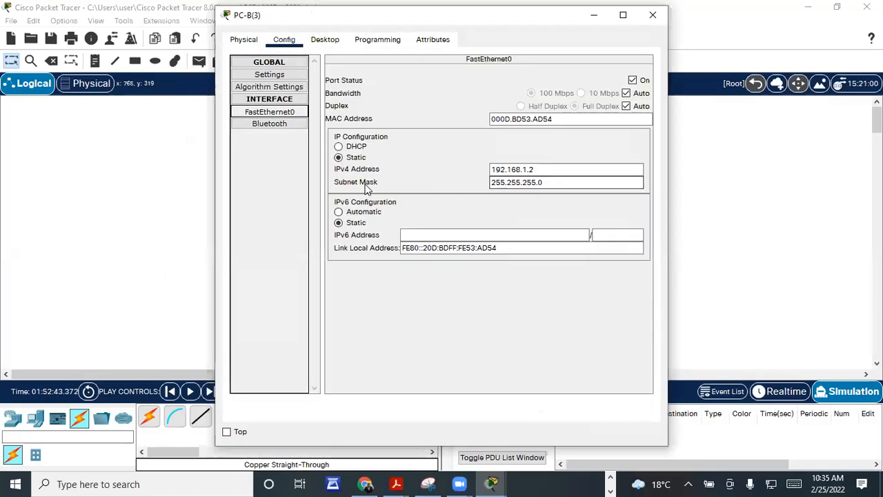
left_click(545, 169)
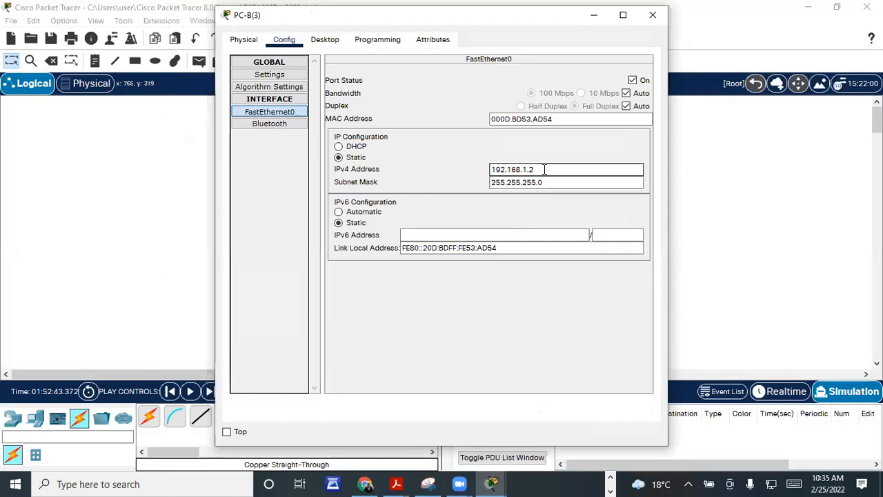
type("5")
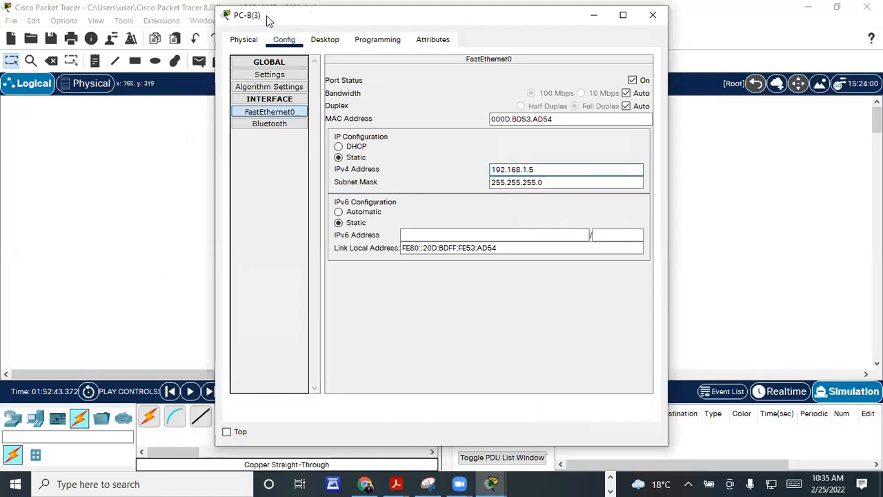
left_click_drag(266, 19, 119, 19)
left_click_drag(183, 21, 150, 84)
left_click(479, 81)
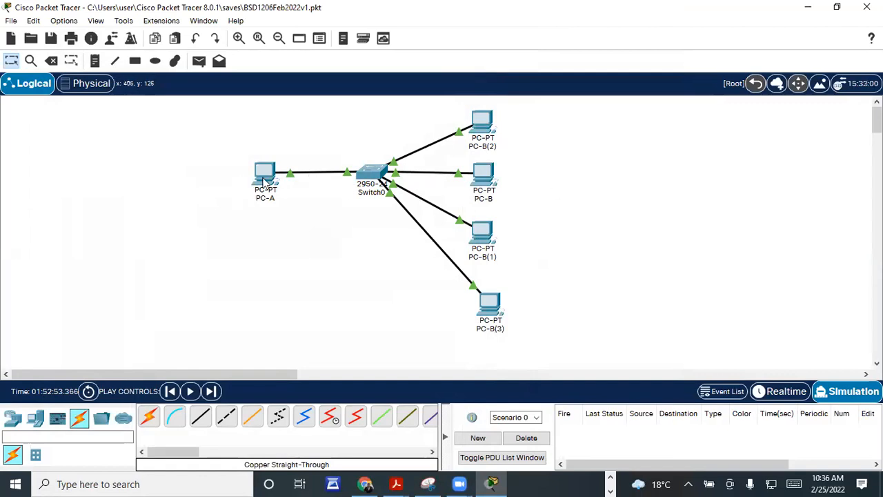
mouse_move(264, 178)
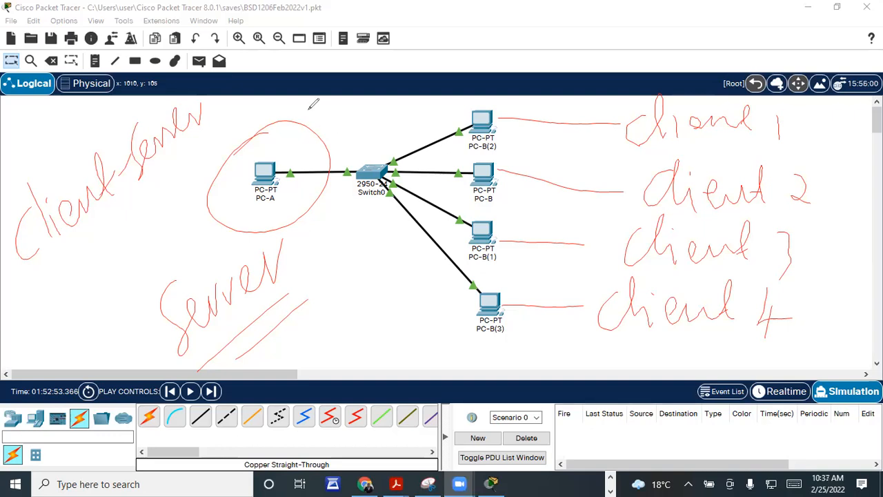
left_click(606, 122)
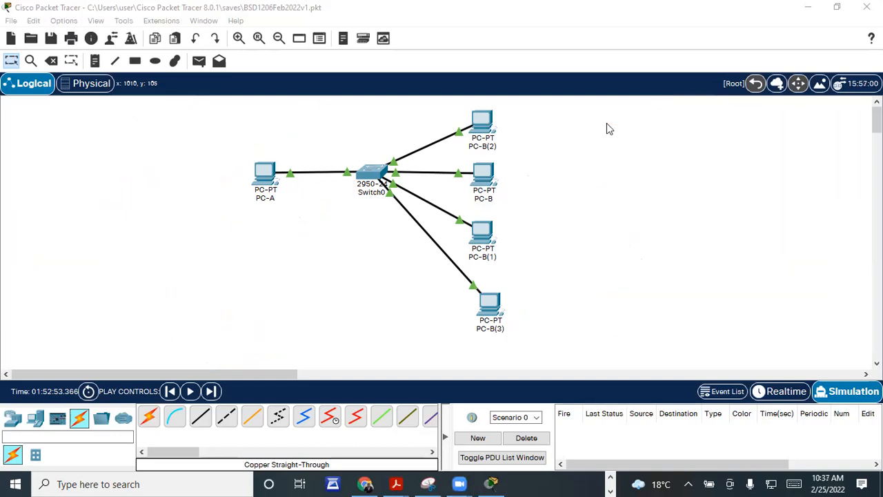
Step: Switch to the Physical workspace and scroll Home City until the Corporate Office is visible
left_click(82, 83)
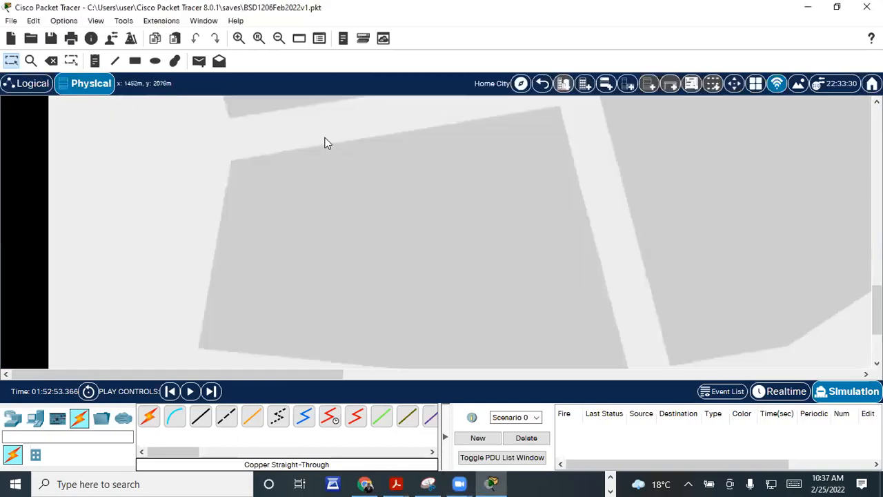
scroll(327, 143, "up", 2)
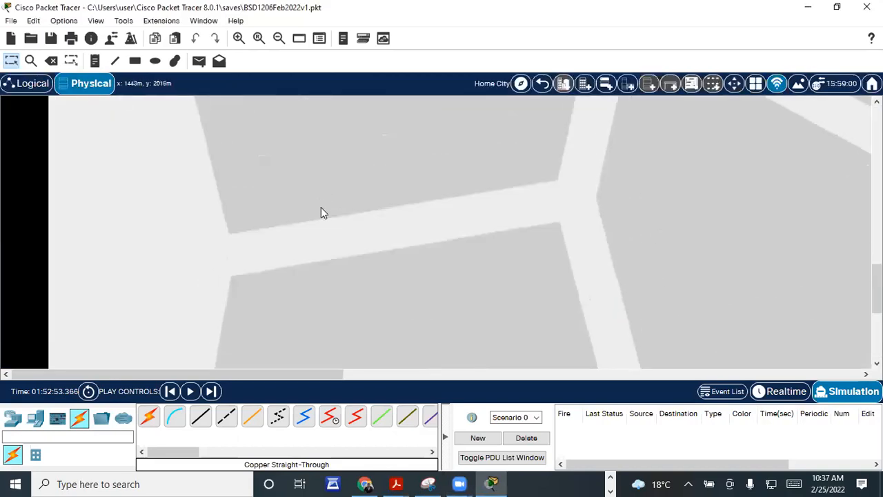
scroll(374, 204, "up", 5)
scroll(253, 216, "down", 1)
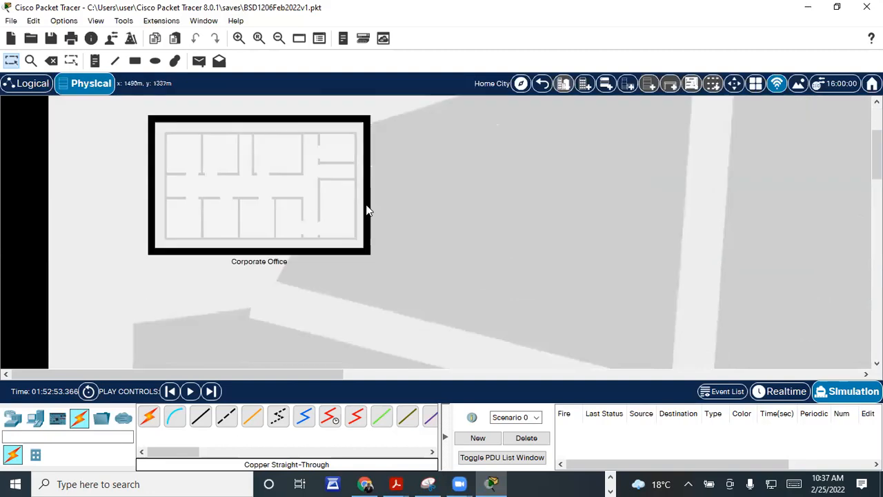
scroll(237, 203, "down", 2)
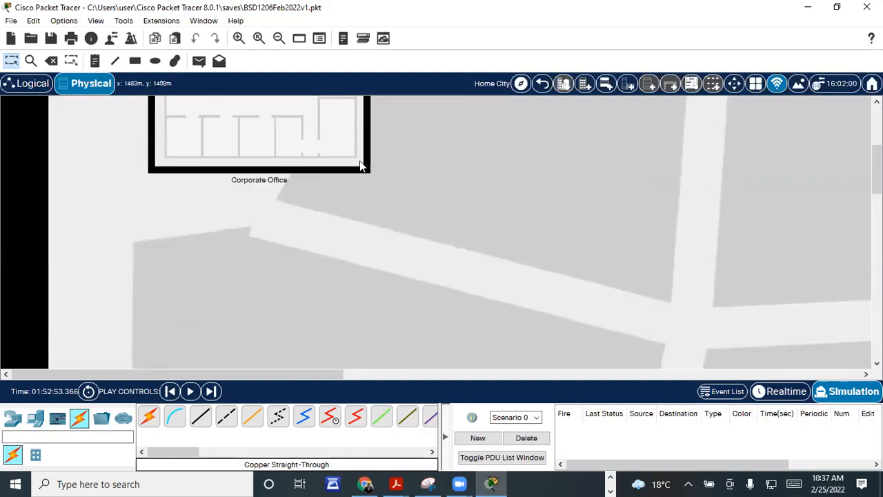
scroll(364, 167, "up", 5)
scroll(262, 175, "down", 4)
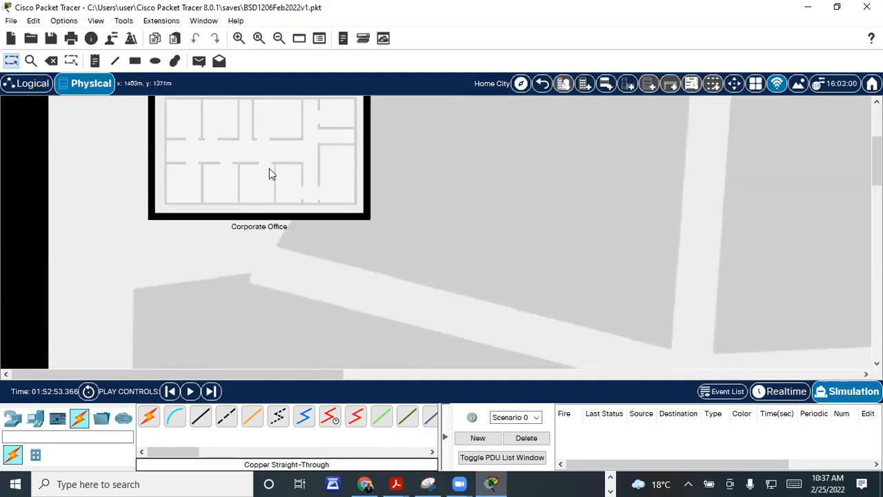
scroll(270, 172, "up", 2)
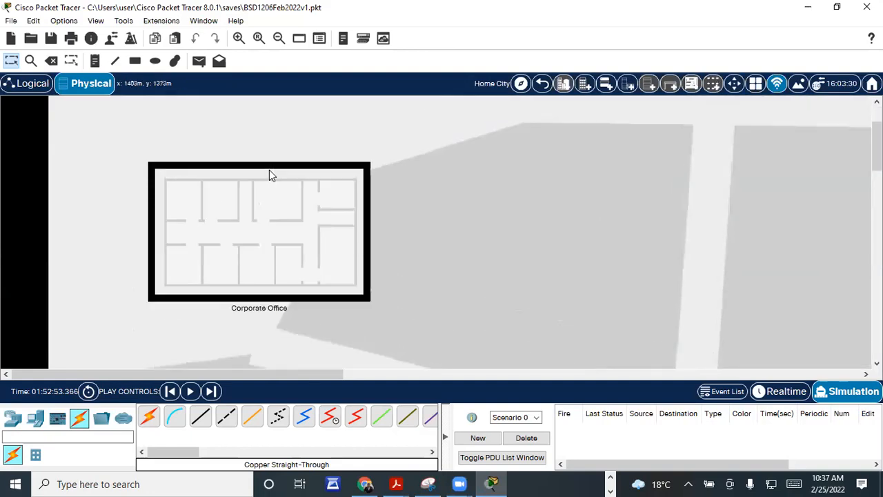
Step: Inside the Corporate Office, drag PC-A and the four PC-B machines out of the pile onto the floor plan
left_click(283, 224)
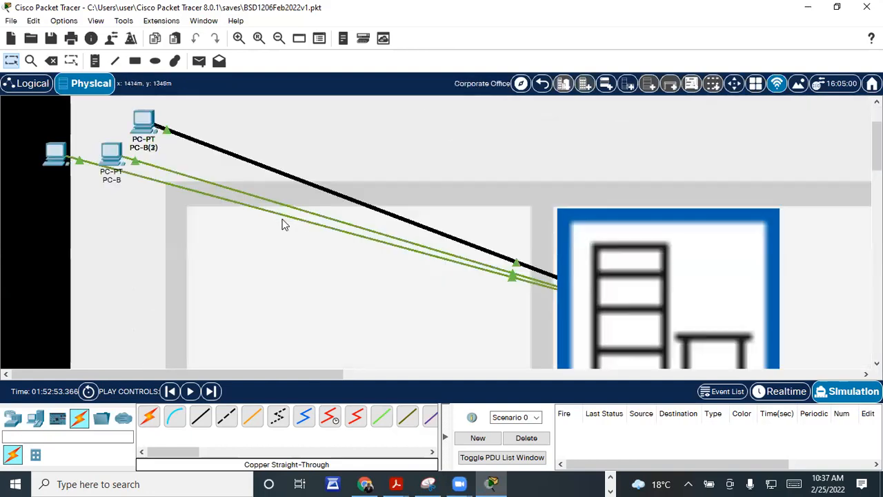
scroll(607, 189, "down", 2)
scroll(126, 166, "up", 4)
left_click_drag(56, 238, 119, 324)
scroll(296, 228, "down", 2)
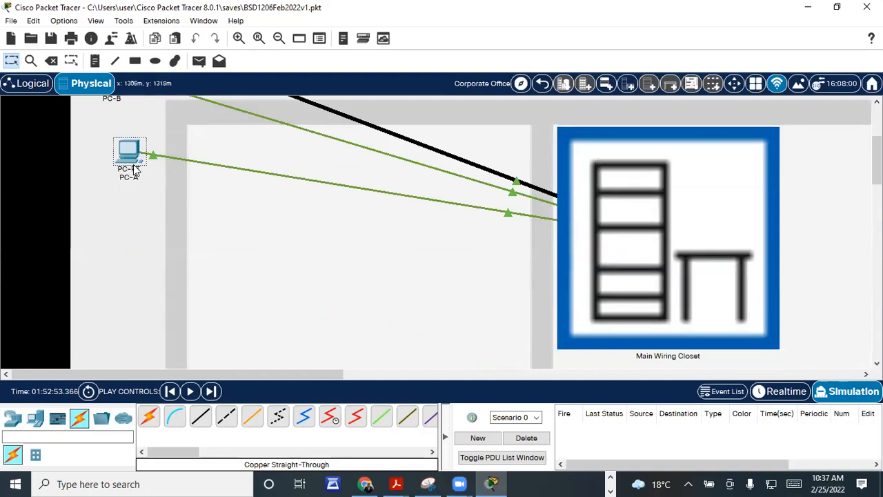
left_click_drag(128, 151, 306, 235)
scroll(305, 235, "up", 1)
left_click_drag(113, 148, 337, 262)
left_click_drag(168, 131, 449, 228)
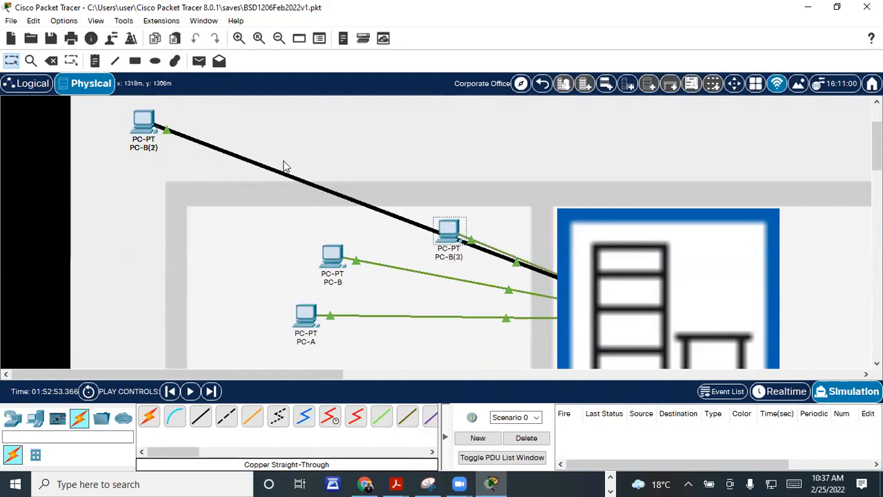
left_click_drag(449, 231, 467, 204)
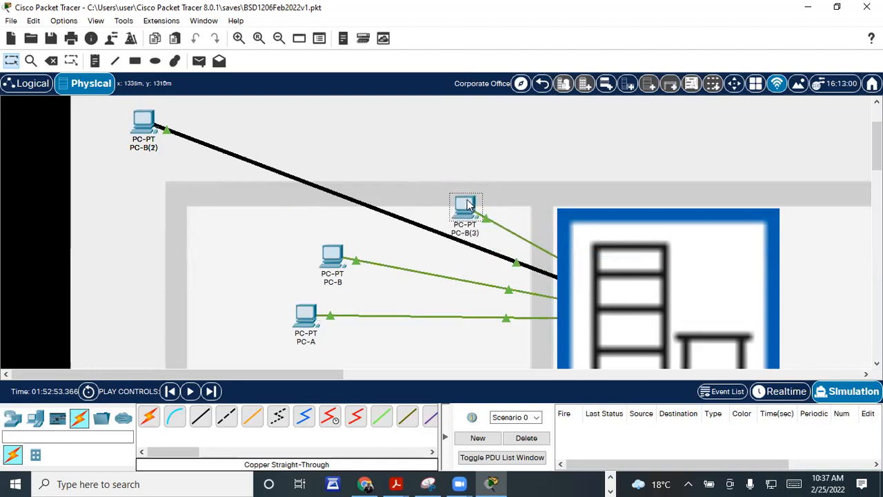
left_click_drag(144, 124, 371, 215)
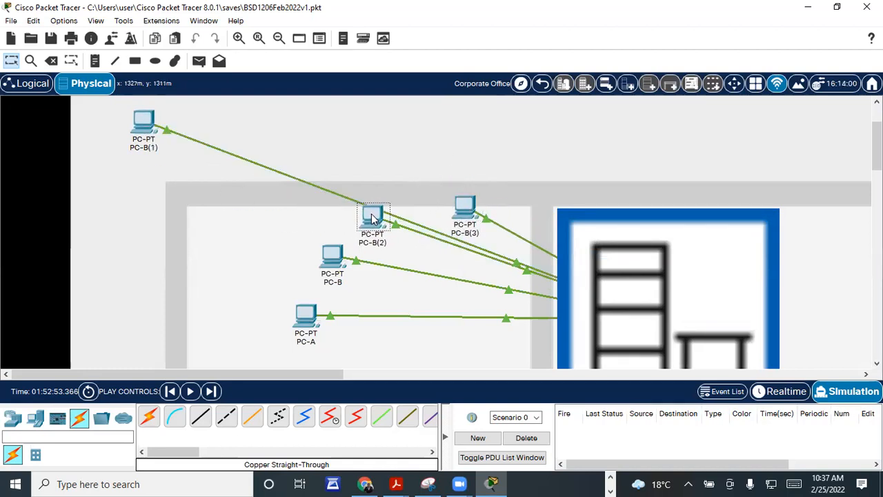
left_click_drag(144, 124, 386, 142)
Step: Regroup PC-A and the PC-B machines beside the Main Wiring Closet, stacking the PC-Bs above PC-A
scroll(243, 146, "down", 4)
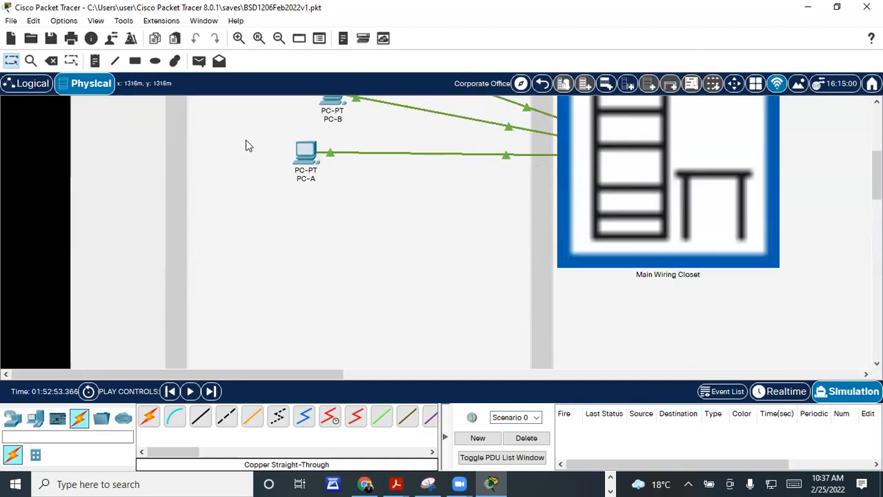
scroll(732, 301, "up", 2)
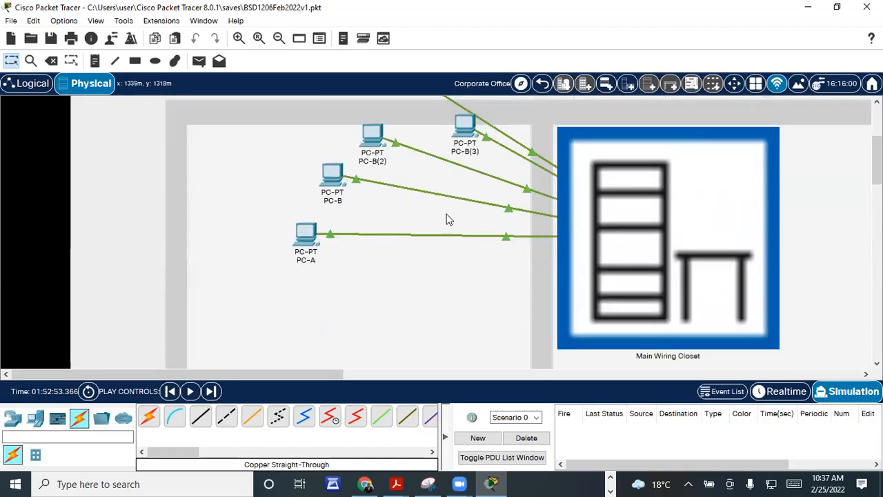
left_click_drag(309, 234, 484, 245)
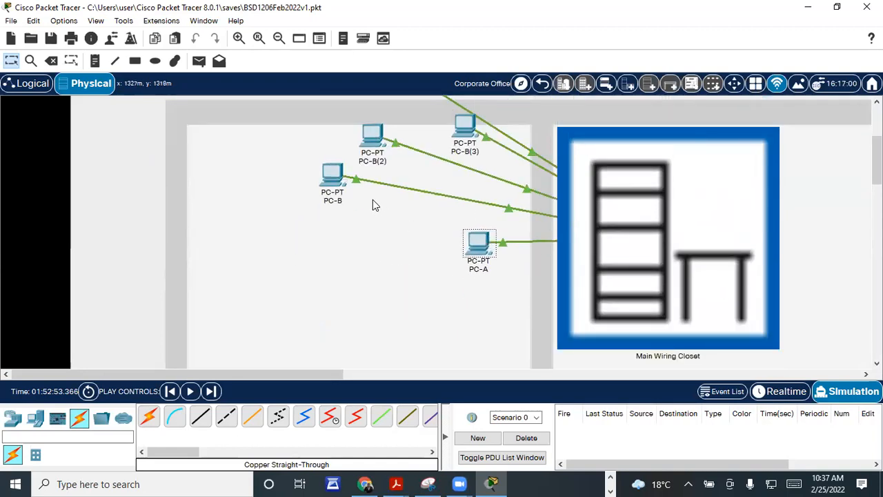
left_click_drag(339, 185, 463, 207)
left_click_drag(379, 148, 506, 182)
left_click_drag(496, 250, 426, 306)
left_click_drag(461, 201, 395, 271)
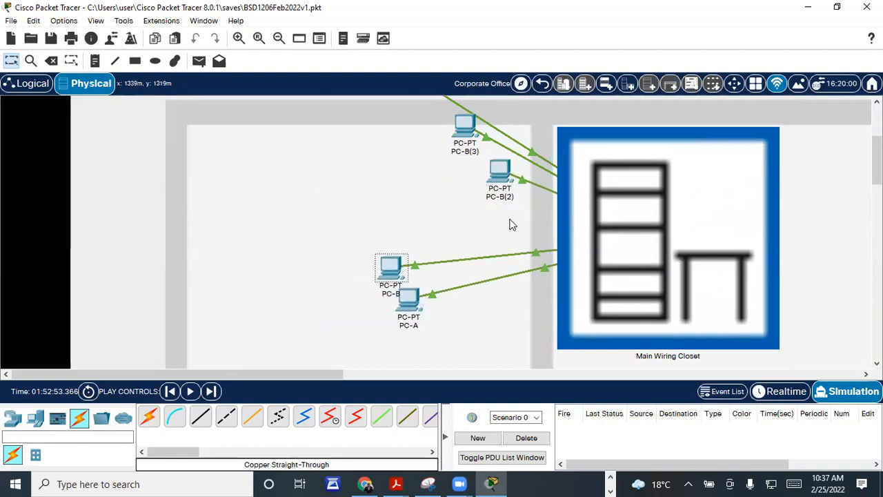
left_click_drag(507, 174, 418, 223)
left_click_drag(456, 132, 444, 181)
scroll(445, 176, "up", 3)
left_click_drag(389, 200, 333, 298)
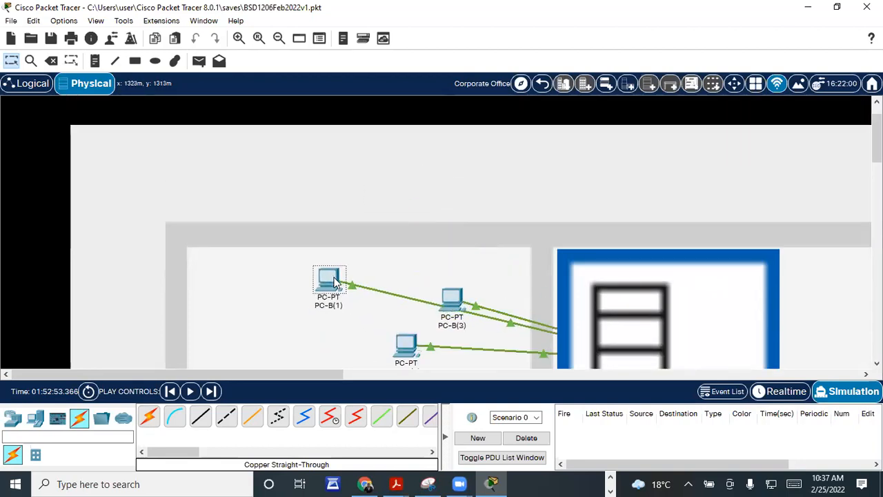
scroll(341, 209, "down", 5)
scroll(687, 315, "up", 1)
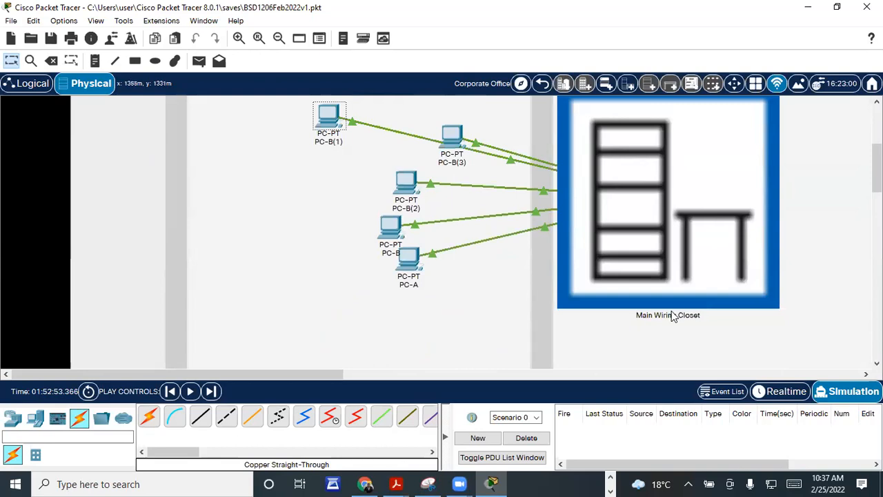
scroll(687, 330, "up", 1)
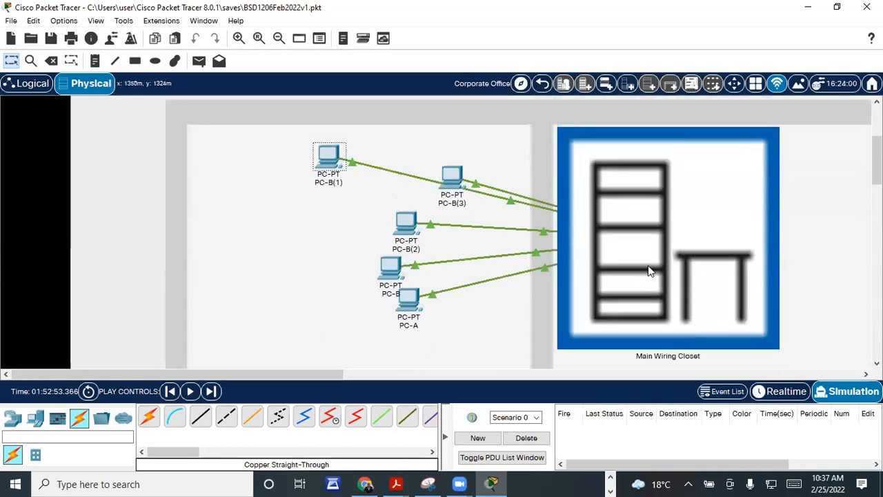
Step: Look inside the Main Wiring Closet to inspect its rack
left_click(675, 264)
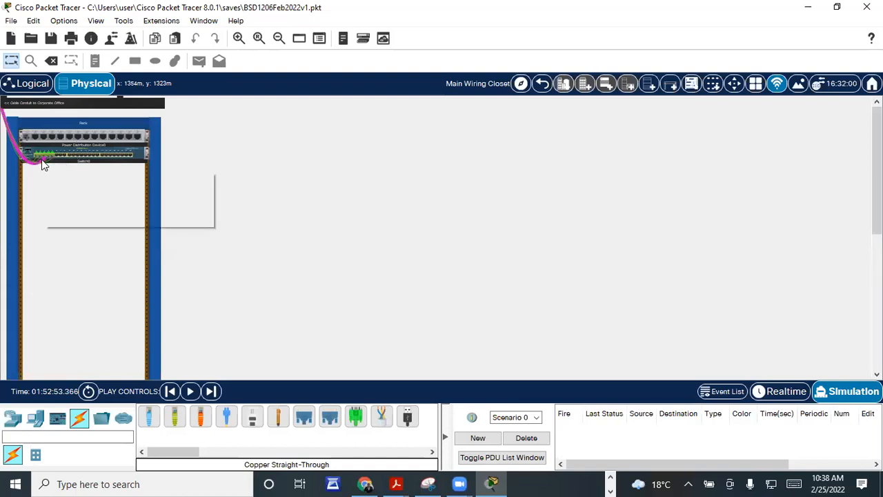
mouse_move(53, 149)
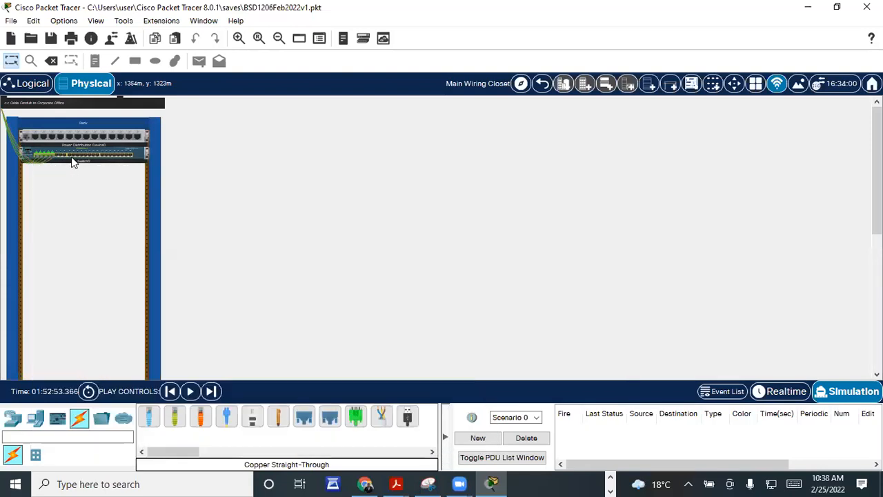
mouse_move(39, 167)
Step: Go back up to Home City, reopen the Corporate Office, and nudge PC-B(3) into place
left_click(542, 84)
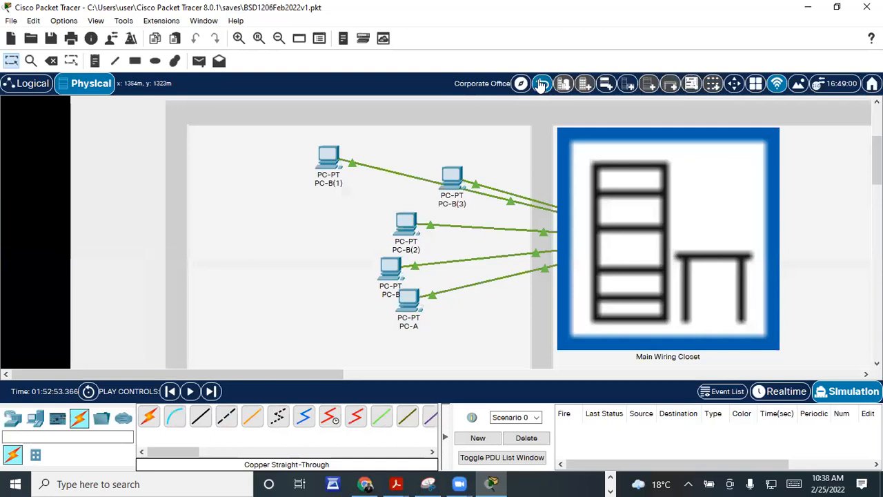
left_click(543, 83)
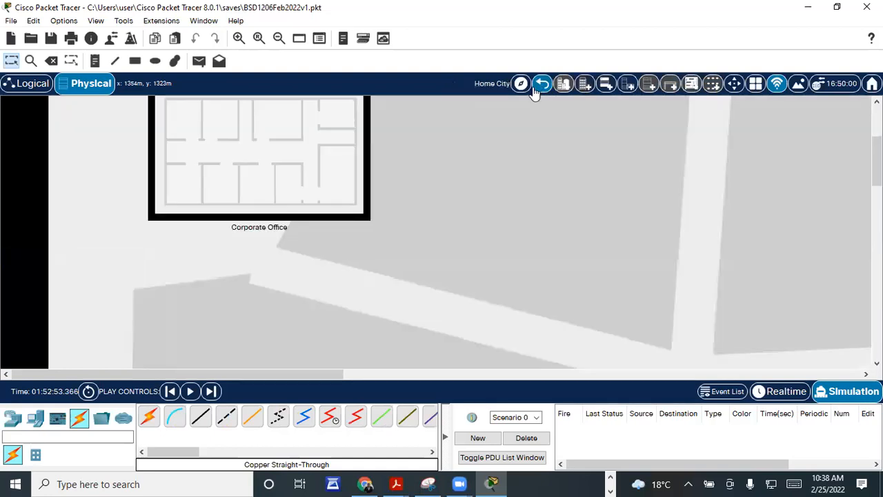
scroll(339, 234, "up", 2)
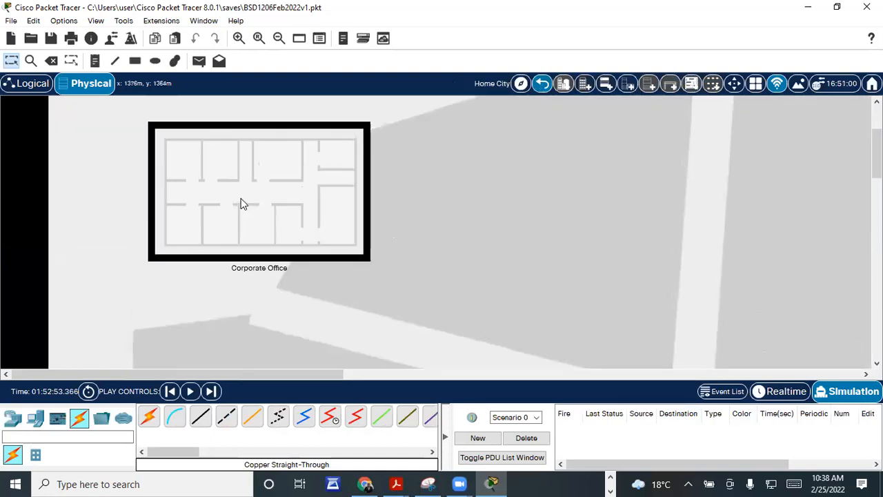
left_click(245, 197)
scroll(283, 185, "down", 2)
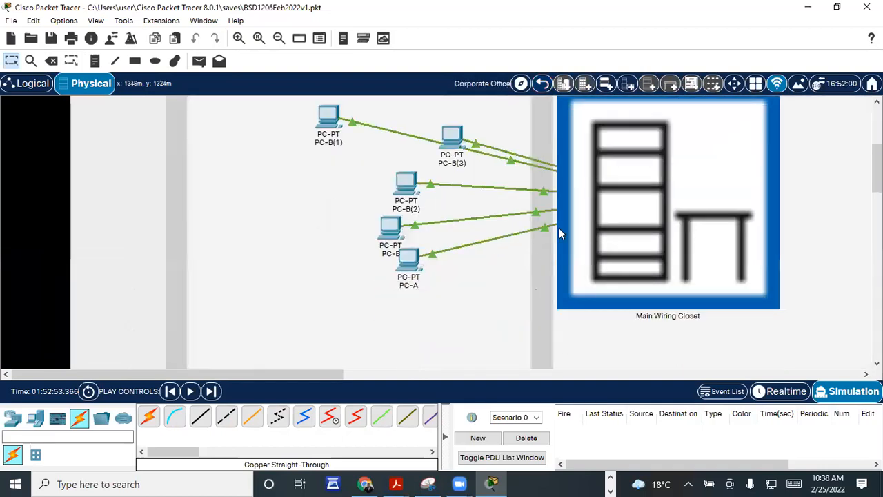
left_click_drag(456, 133, 483, 105)
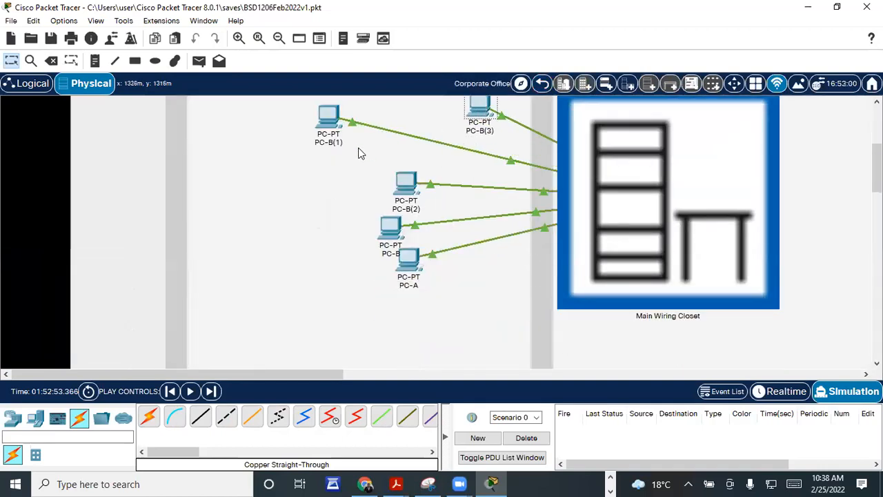
scroll(587, 272, "down", 3)
scroll(578, 262, "up", 2)
scroll(578, 262, "up", 4)
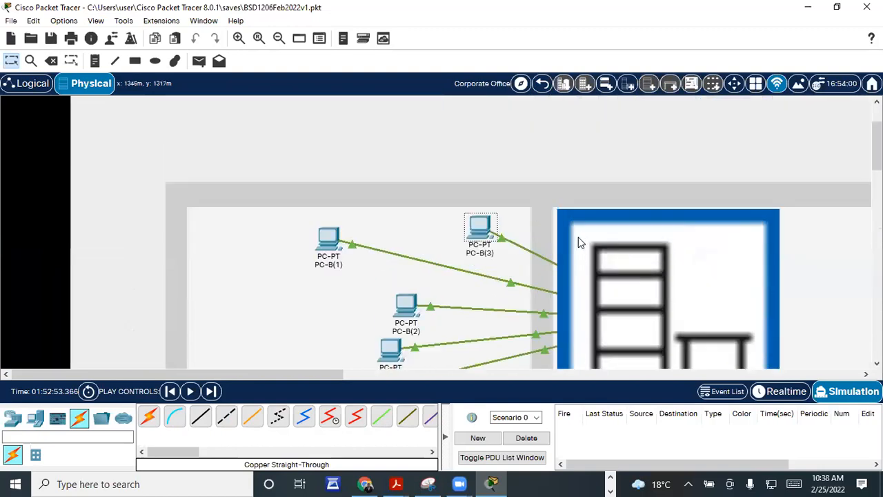
scroll(578, 238, "down", 2)
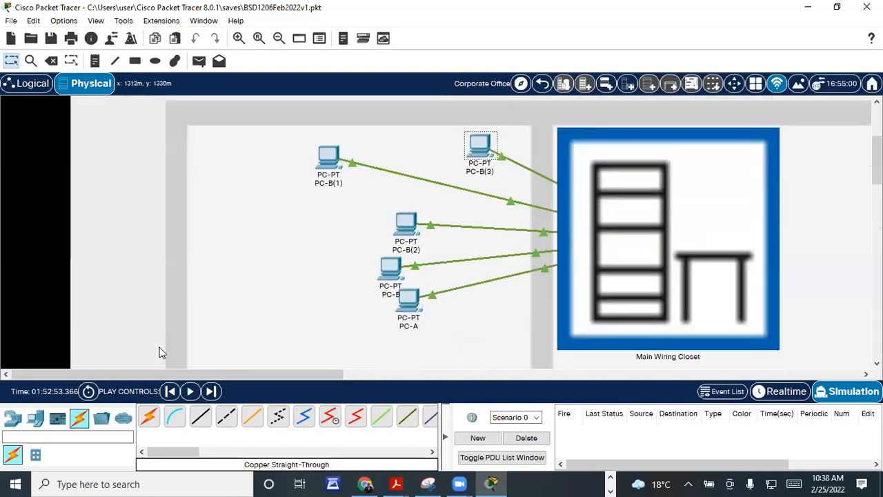
left_click_drag(202, 373, 364, 382)
left_click_drag(718, 358, 150, 350)
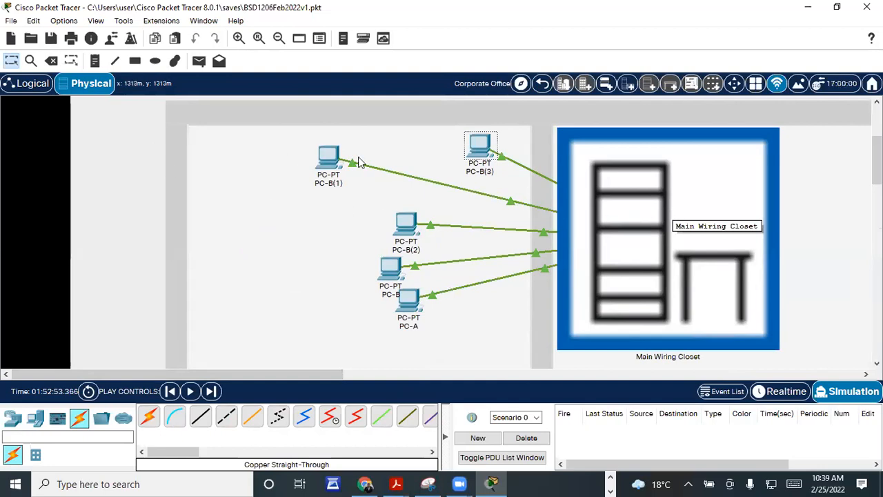
Step: Open and close PC-B(3)'s configuration, then show the logical topology with all links to Switch0
left_click(481, 146)
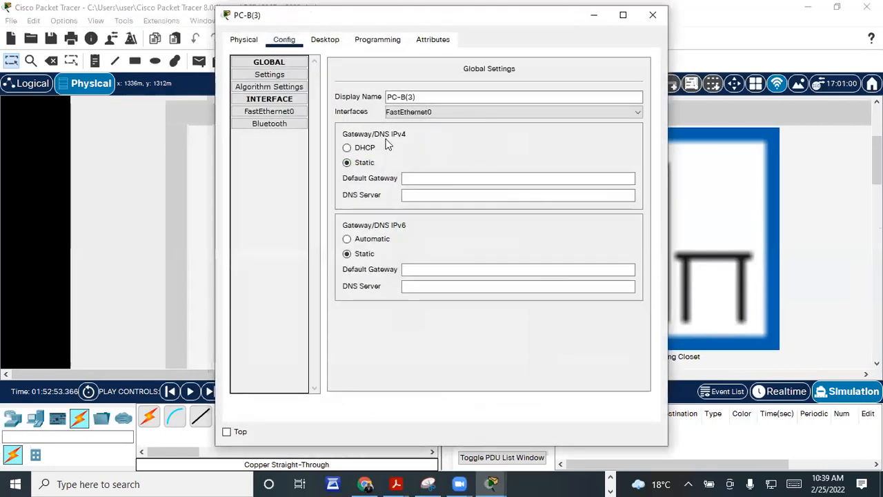
left_click_drag(252, 24, 262, 127)
left_click(613, 125)
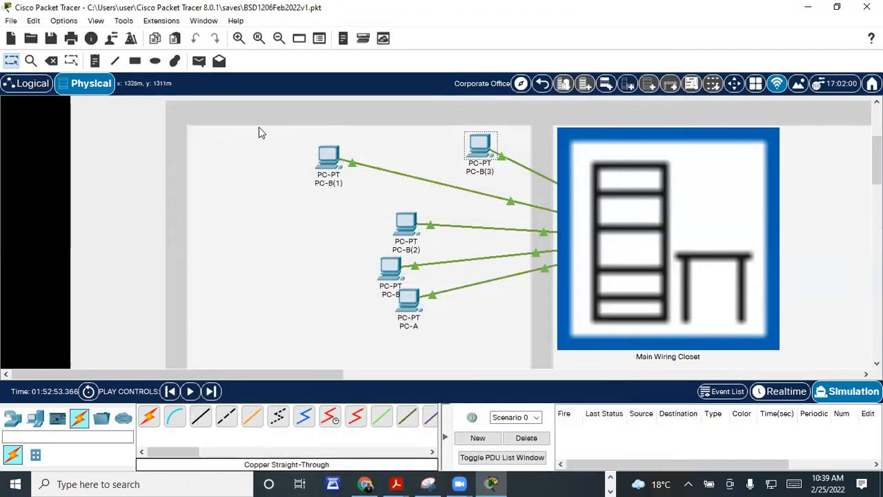
left_click(38, 84)
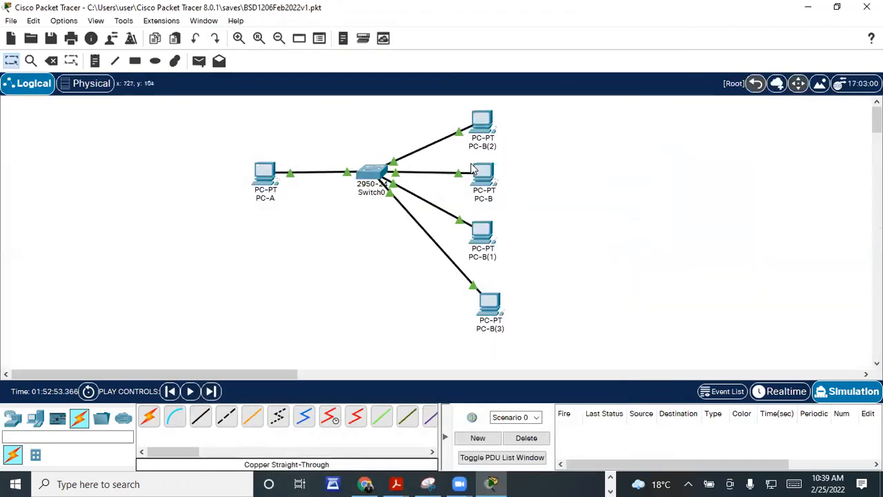
Step: Check the Scenario 0 list without changing it, then show the empty PDU list window
mouse_move(472, 168)
left_click(538, 418)
left_click(537, 418)
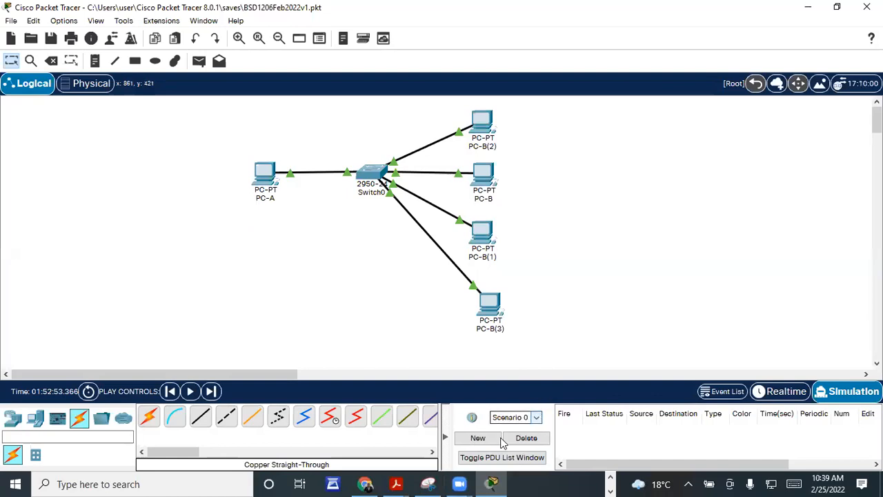
left_click(514, 458)
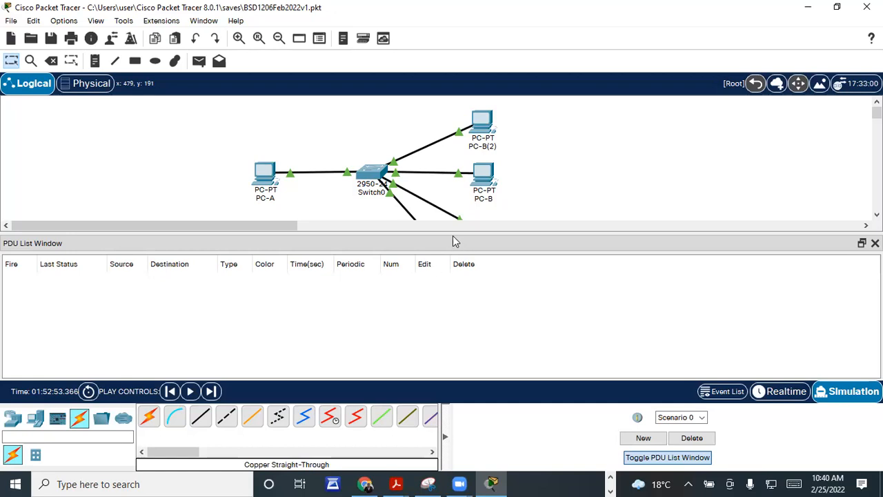
Step: Leave Simulation mode for Realtime, with the Simulation Panel's event list still empty
left_click_drag(452, 240, 453, 318)
scroll(453, 270, "down", 2)
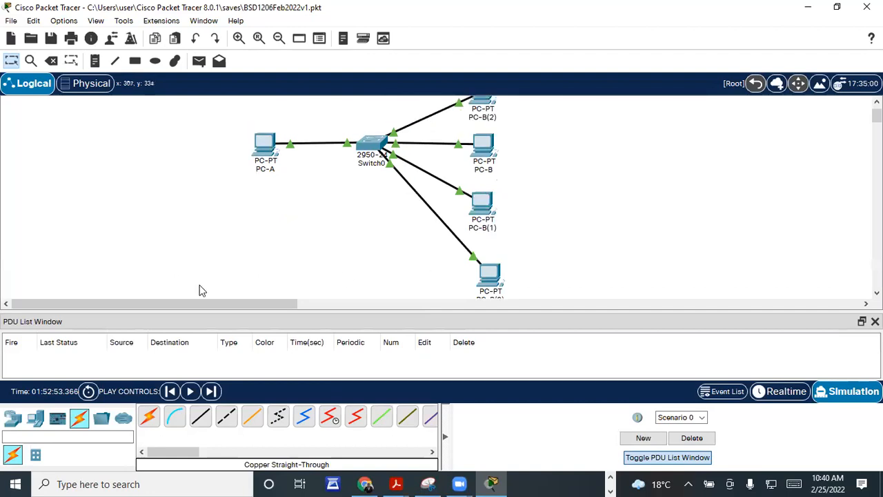
left_click(784, 391)
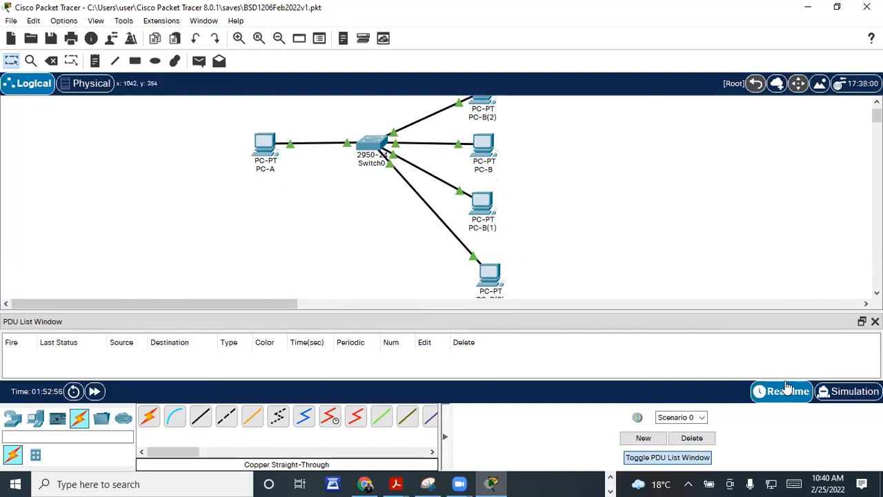
scroll(580, 262, "up", 1)
Step: Enter Simulation mode, play, reset and replay the event capture, then close the Simulation Panel
left_click(850, 391)
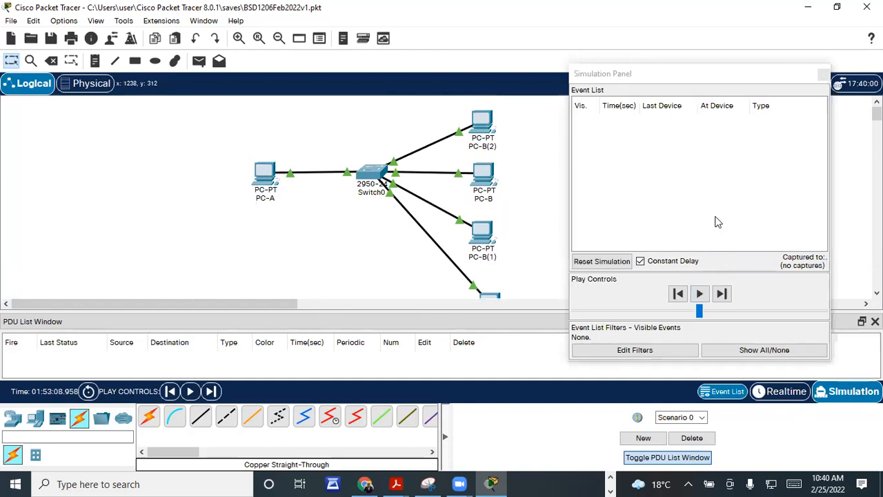
left_click(700, 294)
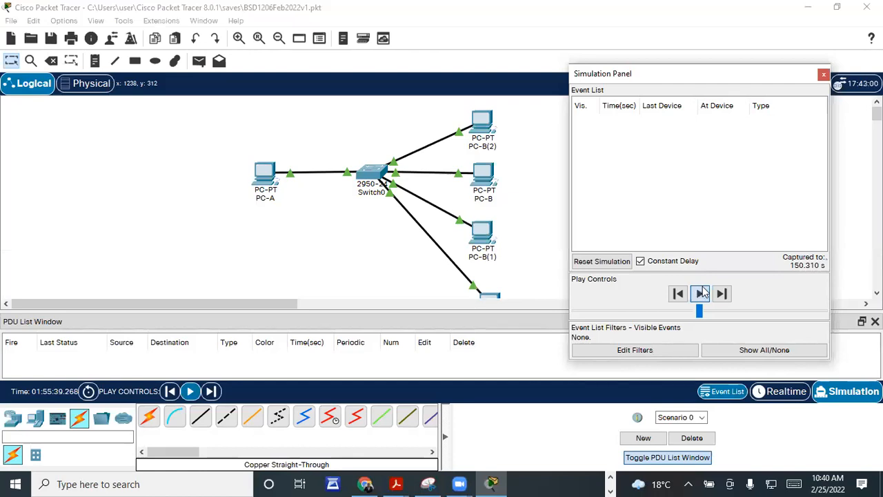
left_click_drag(659, 75, 655, 36)
left_click(696, 256)
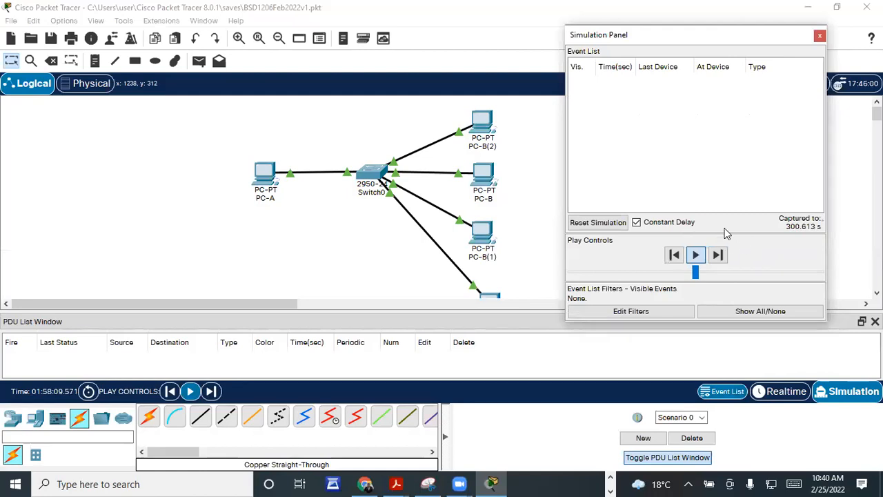
left_click(595, 224)
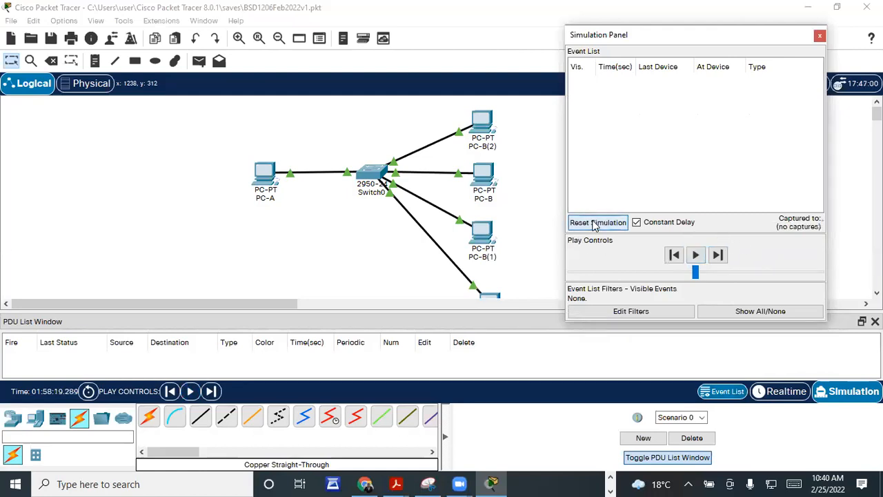
left_click(696, 256)
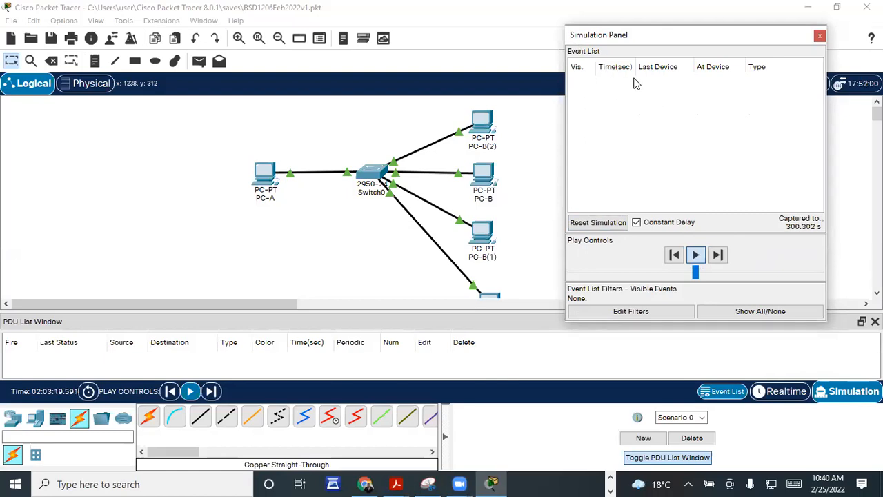
left_click_drag(811, 31, 811, 115)
left_click(821, 118)
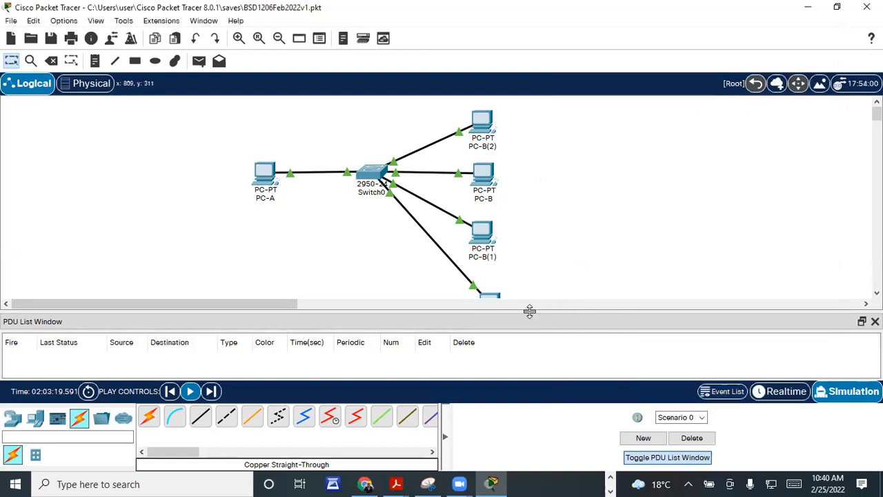
Step: Dismiss the Buffer Full notice by clearing the event list
scroll(544, 301, "down", 1)
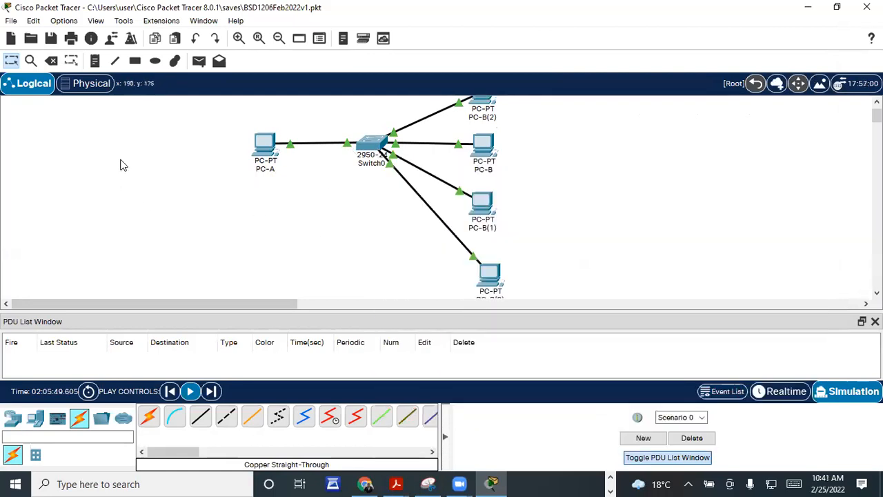
left_click(96, 21)
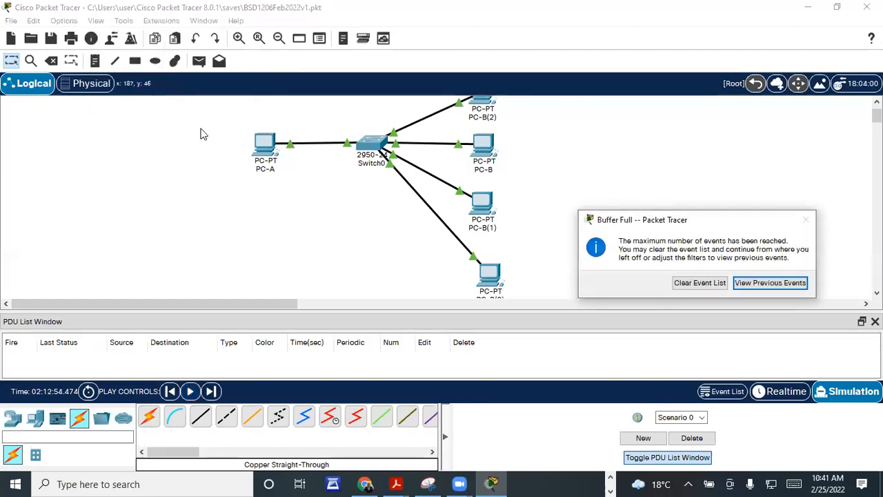
left_click(697, 284)
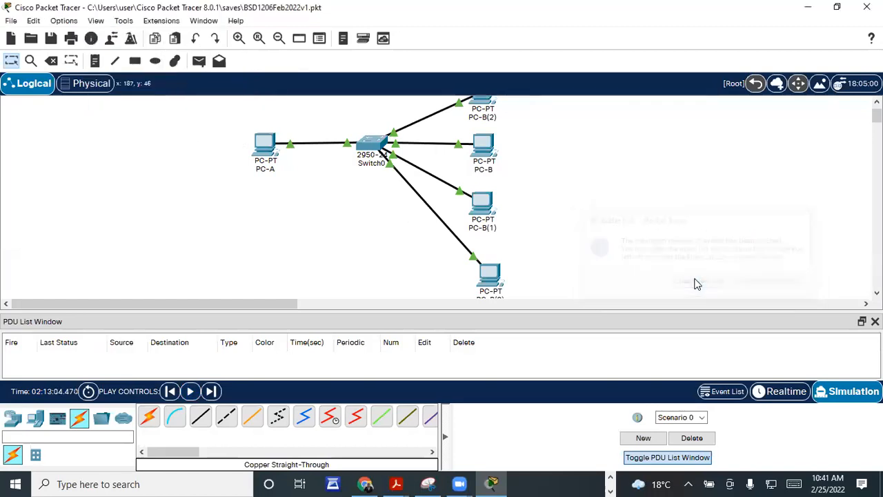
Step: Browse the window display options and other Packet Tracer menus
left_click(208, 22)
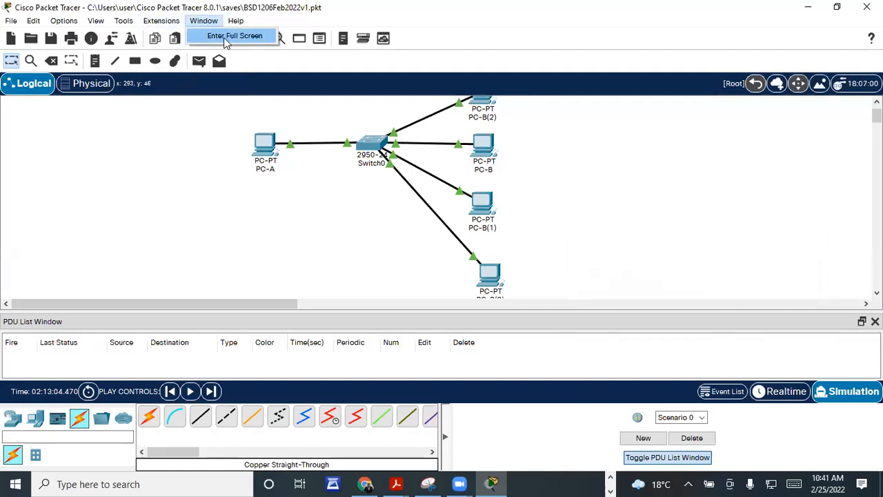
mouse_move(165, 23)
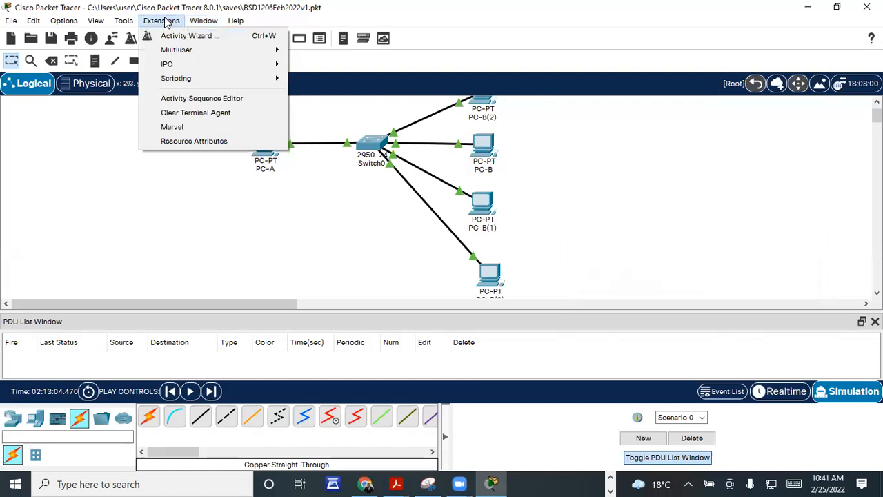
mouse_move(183, 64)
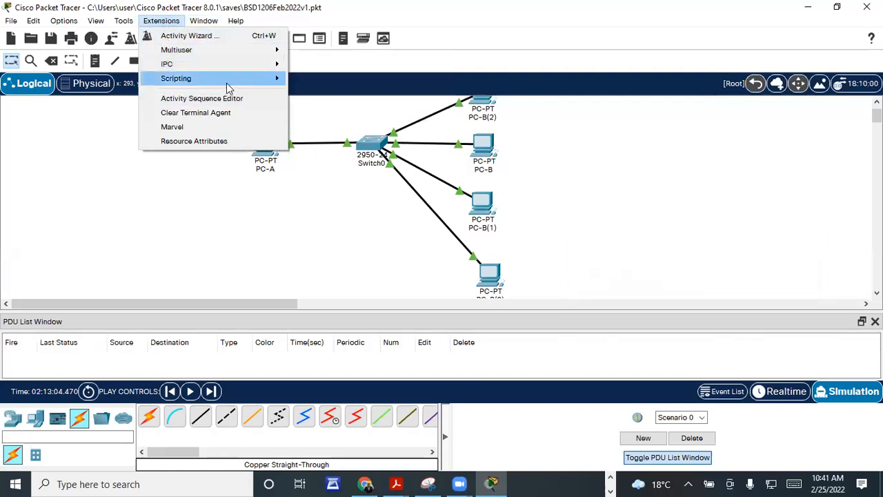
mouse_move(266, 81)
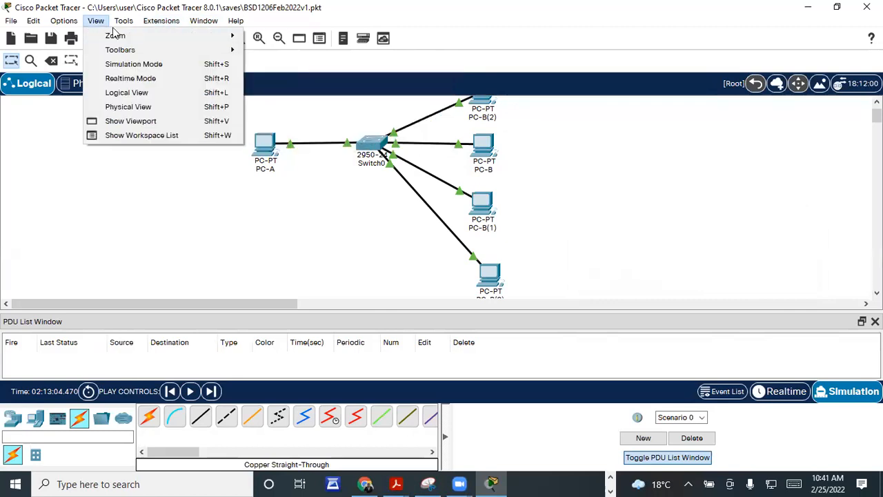
mouse_move(125, 24)
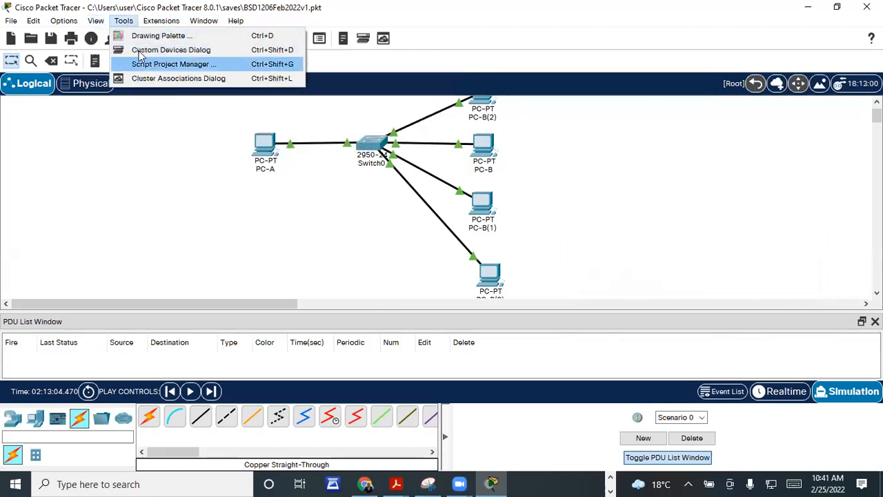
mouse_move(69, 26)
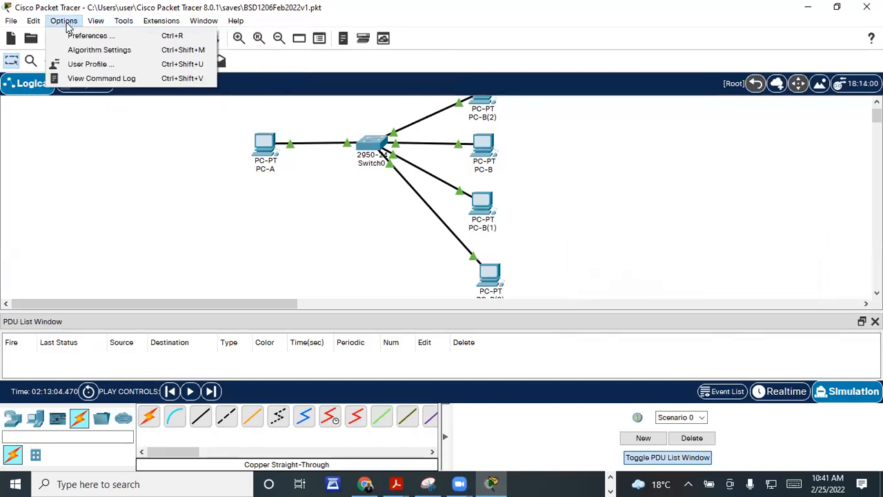
mouse_move(34, 24)
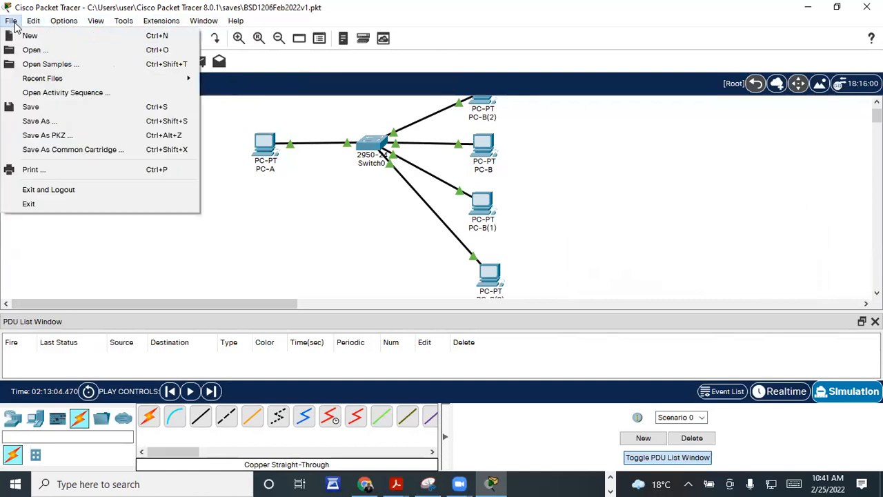
mouse_move(207, 24)
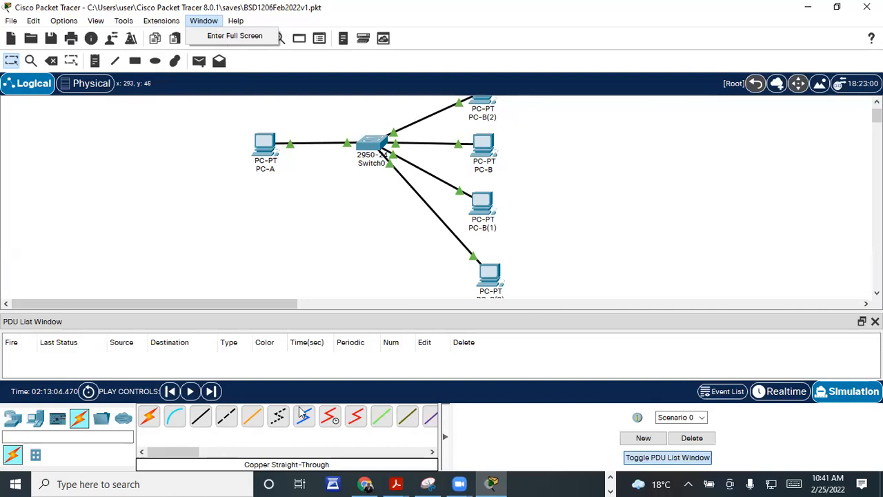
Step: Bring the Practical Exercise 2 Word document forward at its QUESTIONS and REFERENCES section
left_click(612, 484)
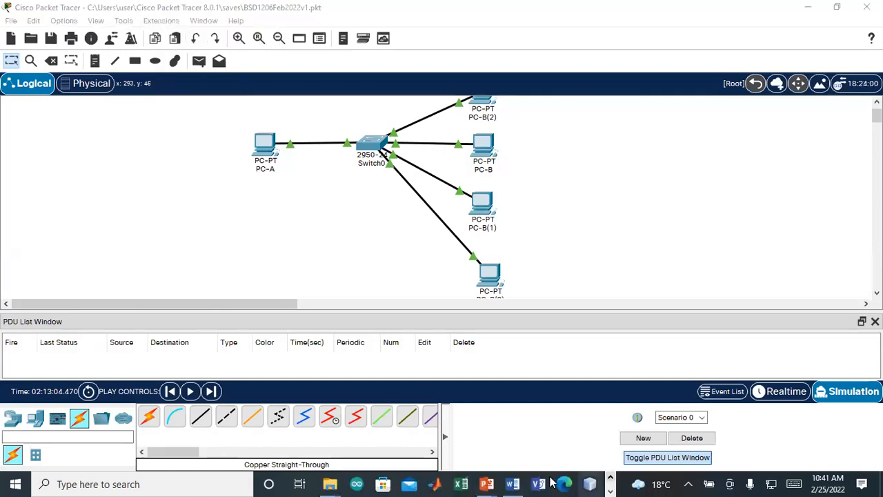
left_click(512, 484)
scroll(435, 387, "down", 4)
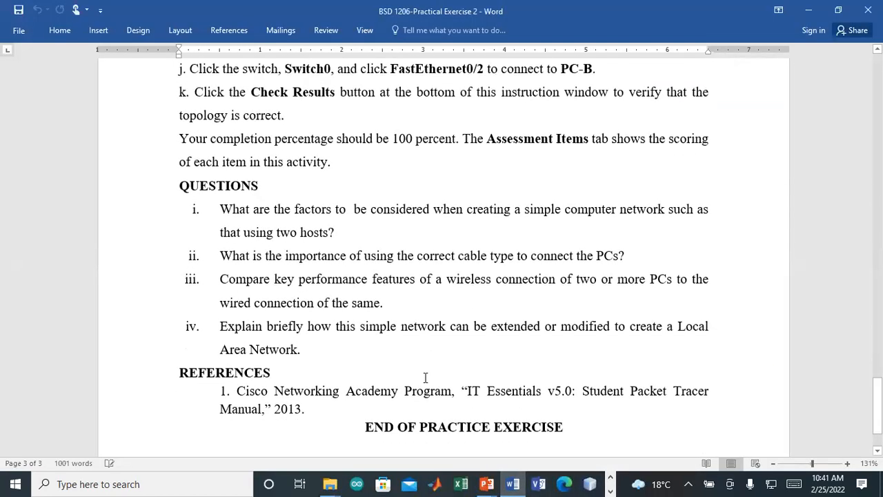
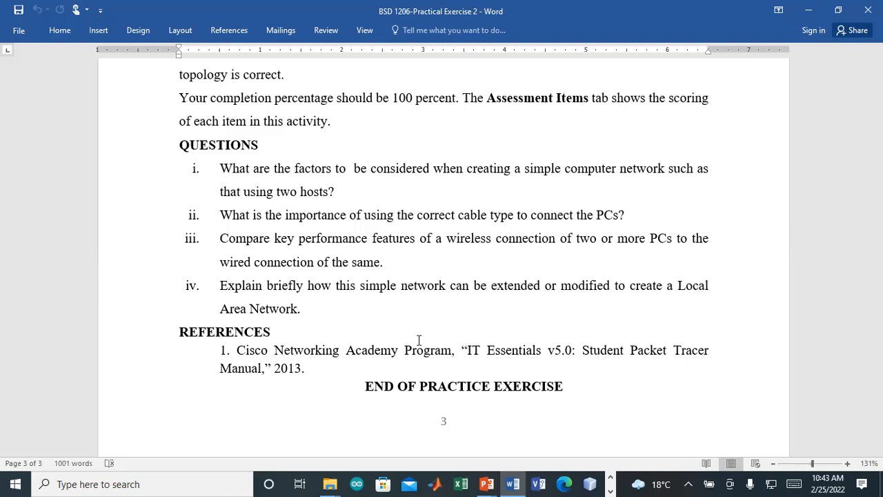
Step: Switch to the PRACTICALS folder window, which opens the BSD1206-PROJECTS presentation
scroll(419, 340, "up", 20)
scroll(406, 257, "up", 15)
scroll(354, 211, "up", 1)
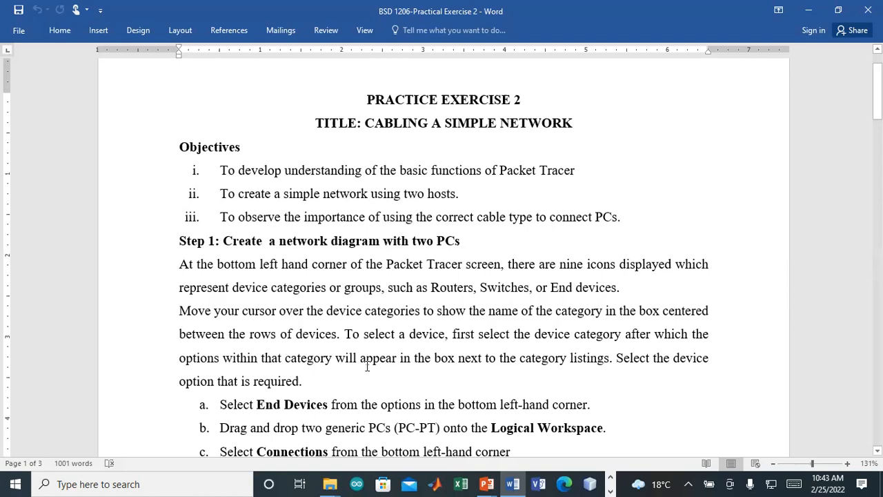
left_click(337, 482)
left_click(296, 452)
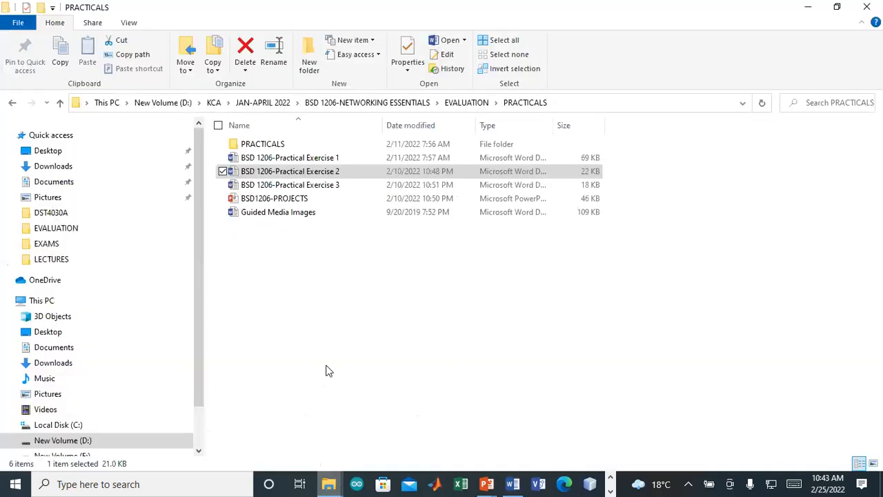
left_click(321, 188)
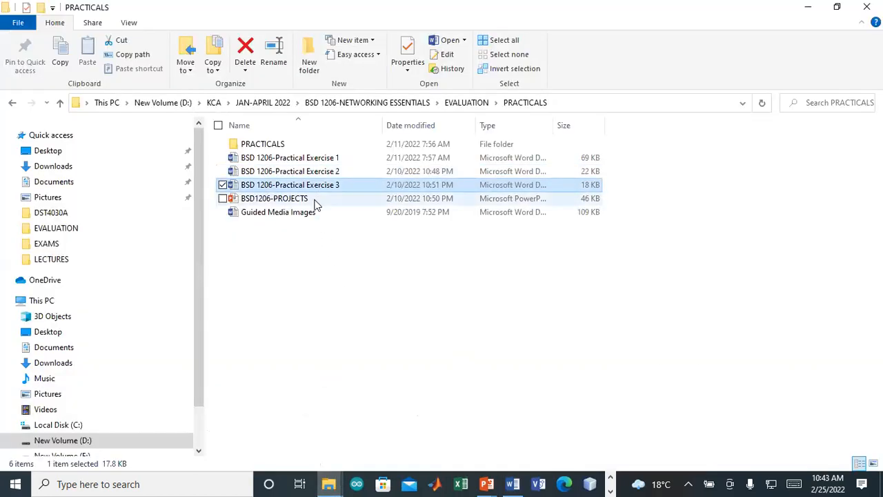
left_click(315, 200)
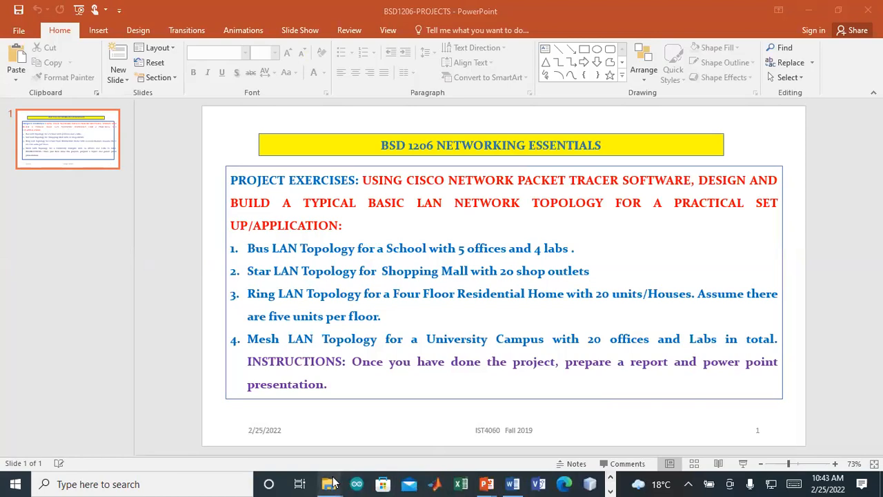
Step: Return to the PRACTICALS folder and open BSD 1206-Practical Exercise 3 in Word
mouse_move(333, 483)
left_click(296, 444)
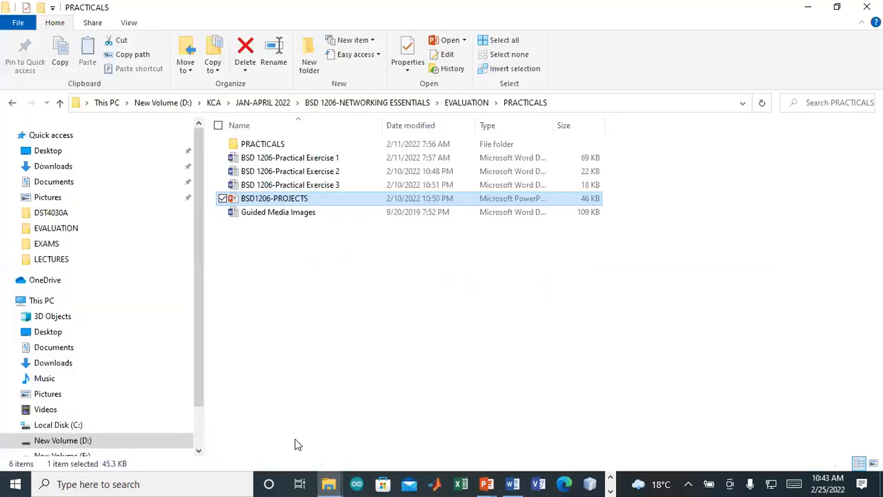
mouse_move(329, 483)
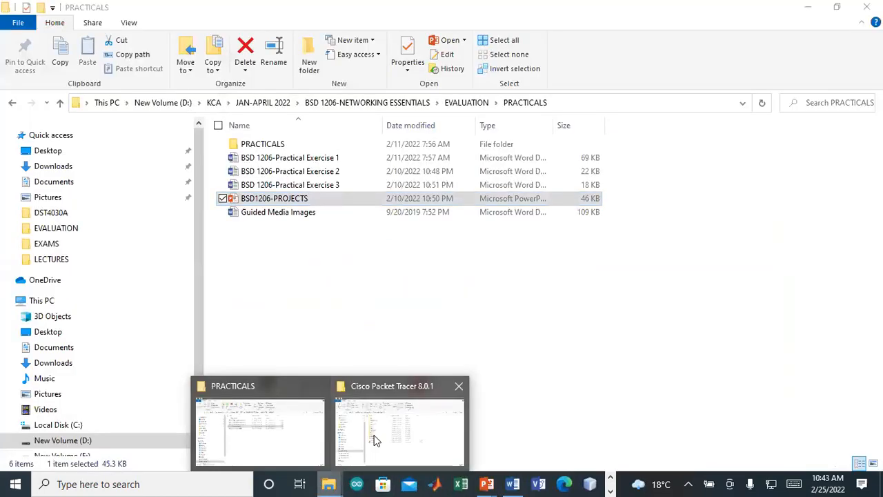
left_click(283, 445)
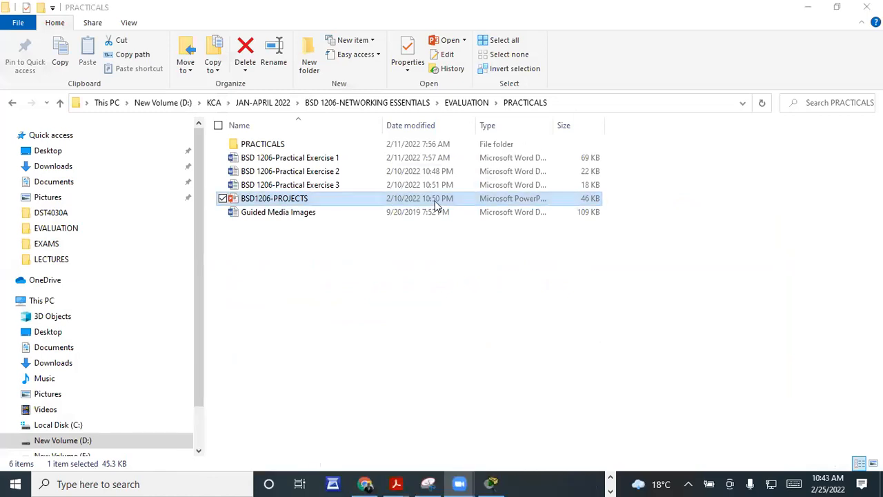
left_click(345, 187)
double_click(347, 191)
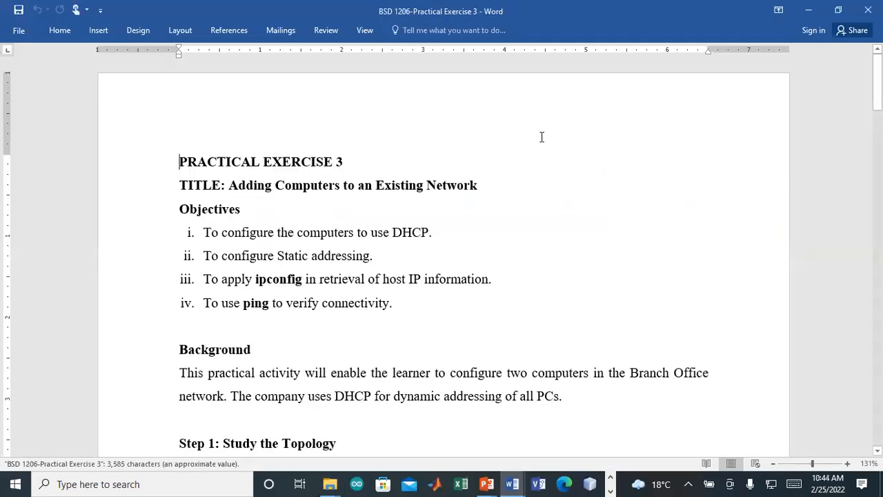
Step: Scroll through Practical Exercise 3 and raise Word's zoom from 131% to 170%
left_click(527, 68)
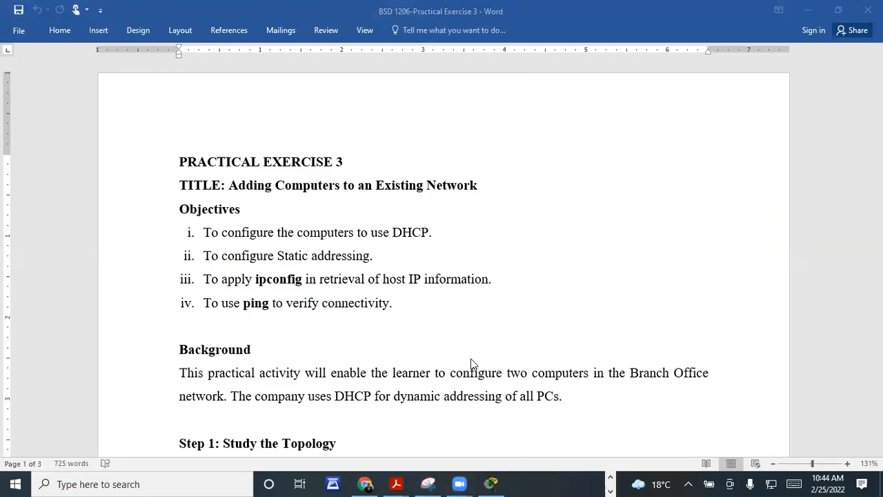
scroll(474, 363, "down", 3)
scroll(473, 363, "down", 10)
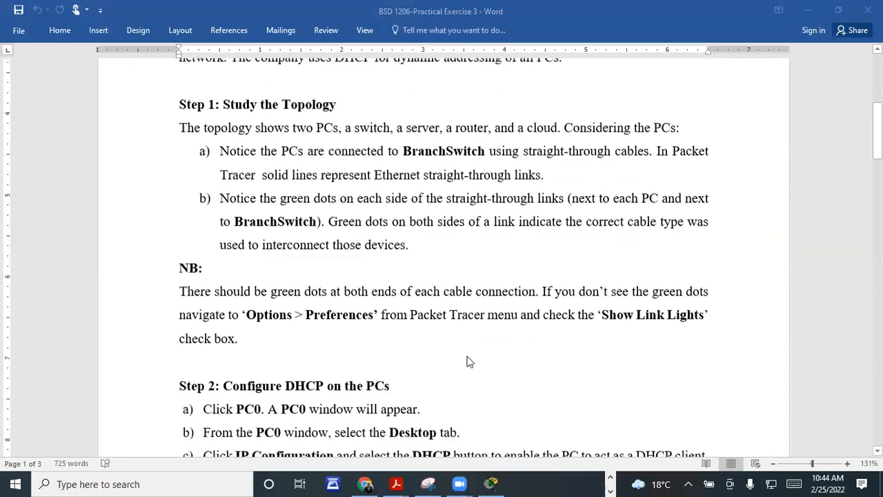
scroll(442, 355, "down", 7)
scroll(441, 342, "up", 12)
scroll(441, 338, "up", 7)
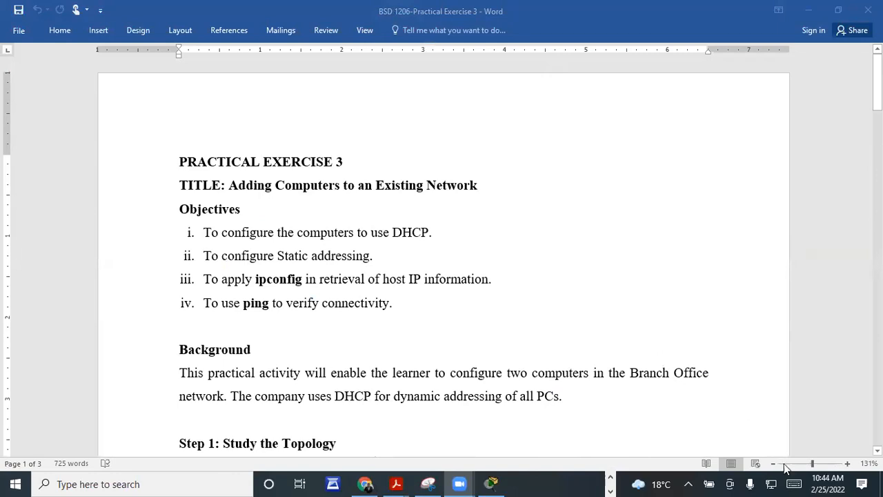
left_click(815, 462)
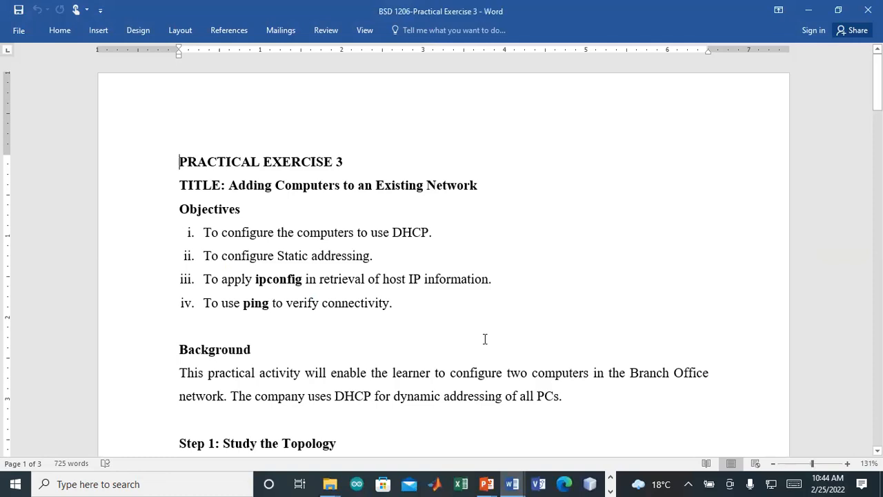
scroll(485, 339, "up", 4, "ctrl")
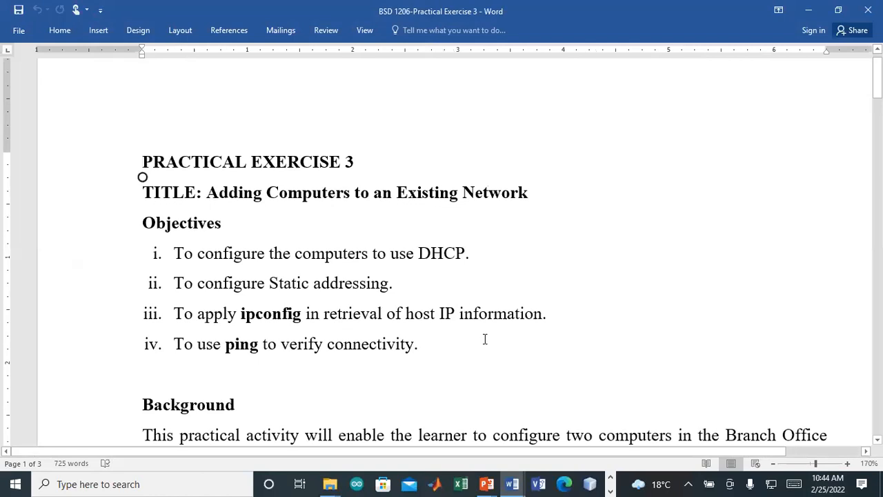
key("End")
left_click(363, 262)
left_click(442, 256)
left_click(252, 343)
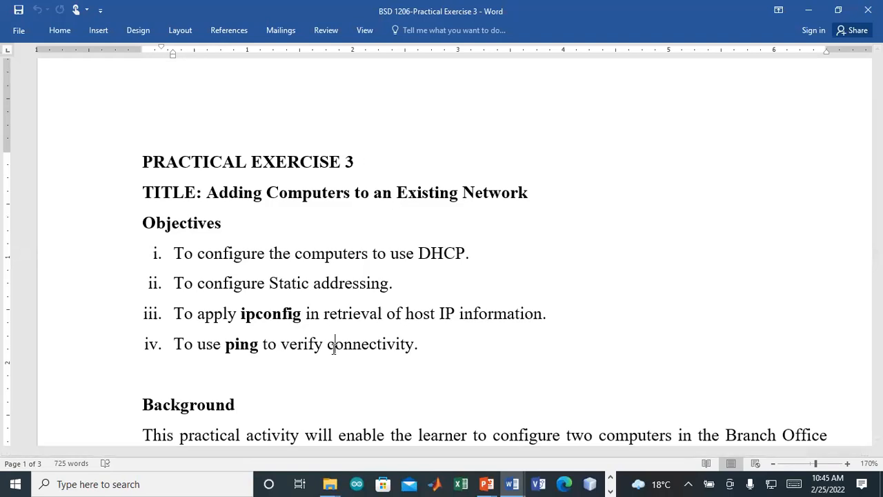
scroll(334, 349, "down", 3)
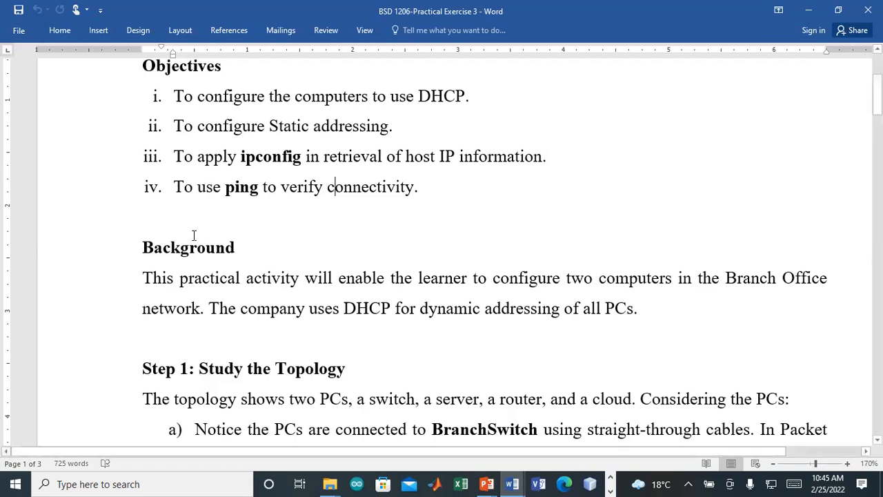
scroll(200, 209, "down", 3)
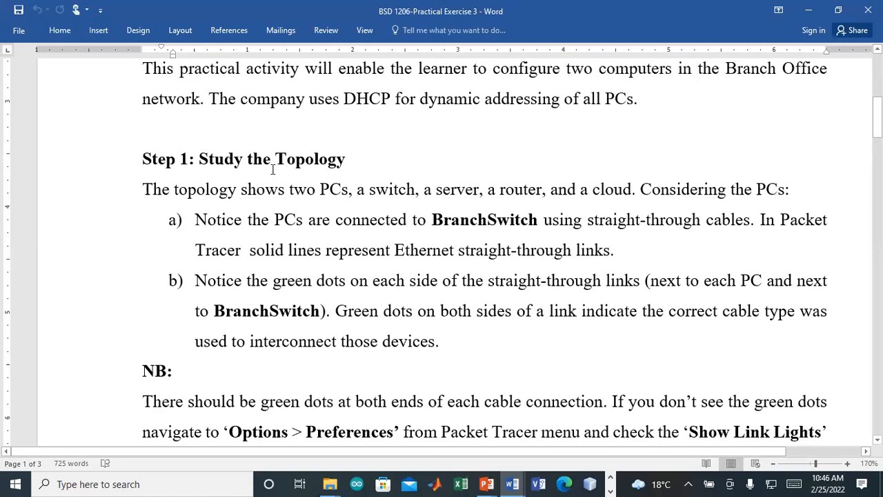
left_click(300, 165)
left_click(344, 194)
left_click(387, 190)
left_click(457, 190)
left_click(523, 190)
left_click(606, 190)
scroll(605, 196, "down", 4, "ctrl")
scroll(828, 250, "down", 5)
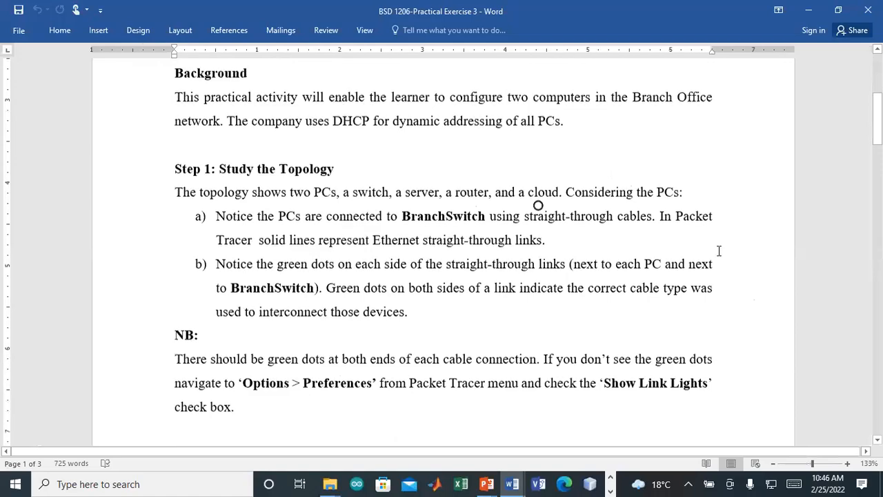
scroll(644, 295, "down", 15)
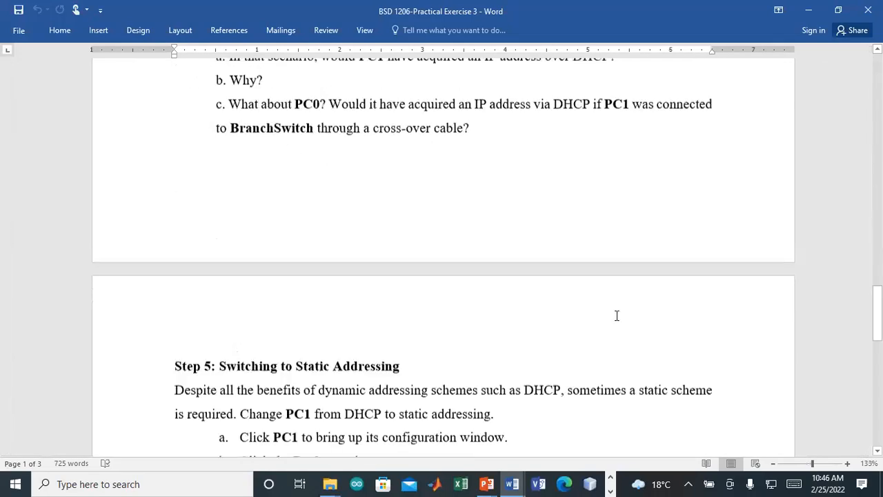
scroll(615, 319, "down", 10)
scroll(609, 322, "up", 12)
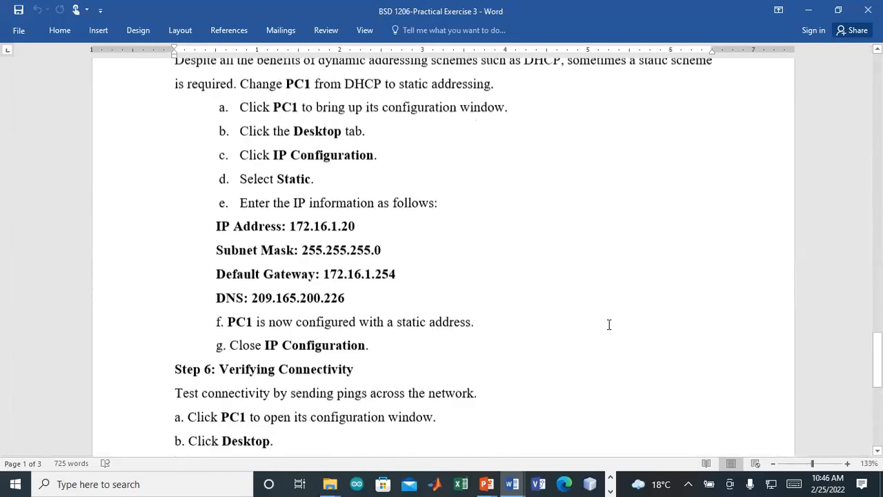
scroll(609, 324, "up", 15)
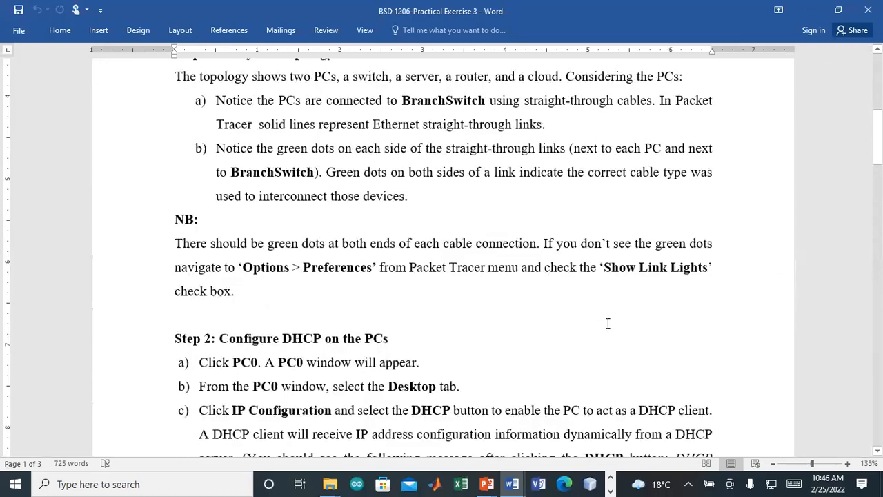
scroll(607, 324, "up", 2)
scroll(600, 323, "down", 5)
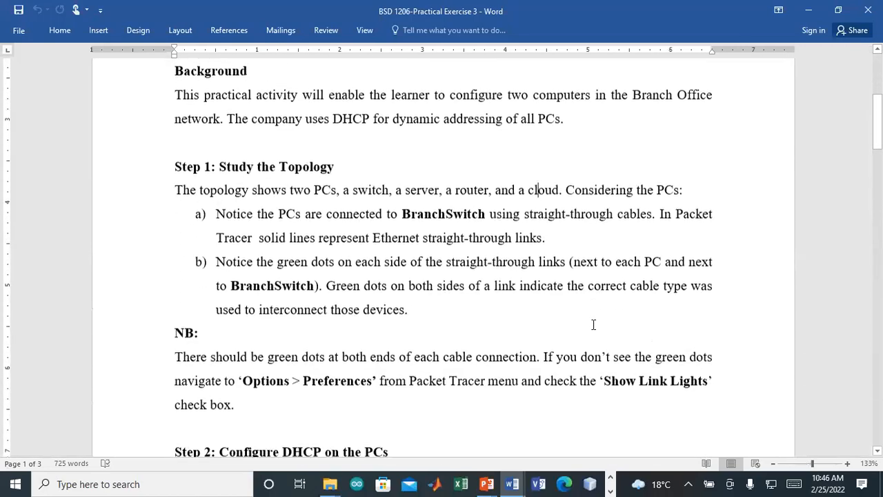
scroll(593, 325, "down", 1)
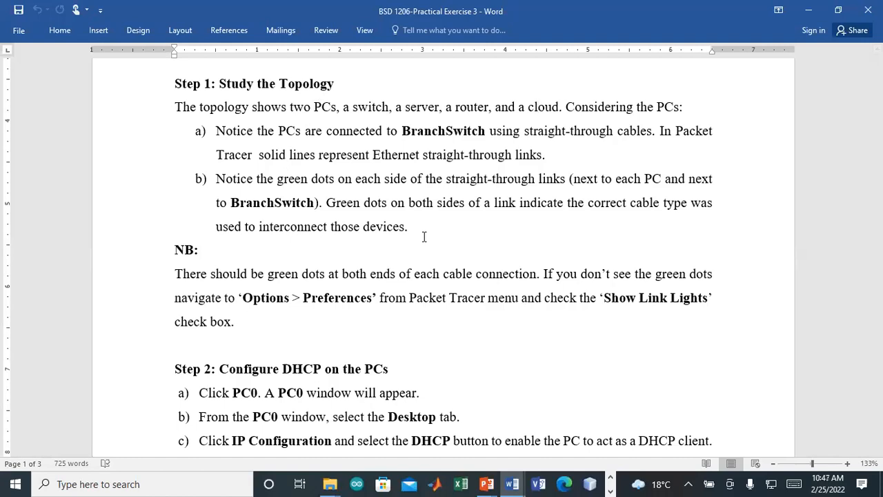
Step: Save the Packet Tracer topology under the new name BSD1206Feb2022v2.pkt
left_click(528, 60)
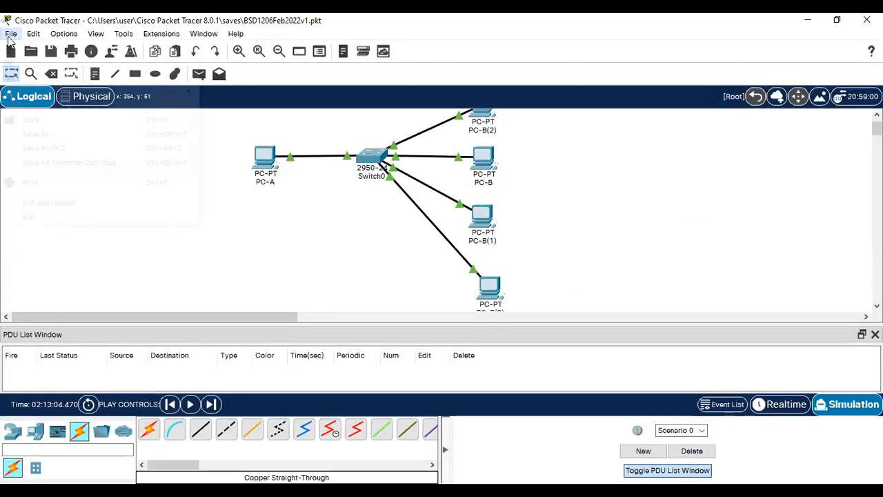
left_click(11, 34)
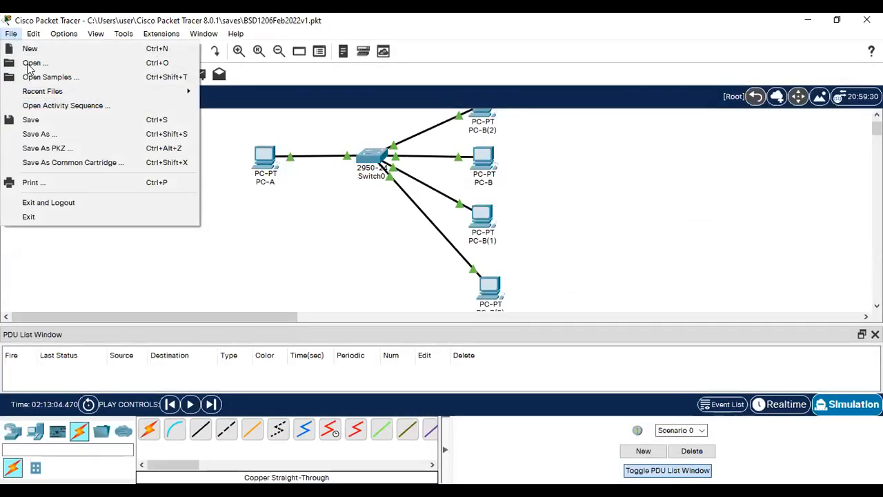
left_click(50, 135)
left_click(170, 250)
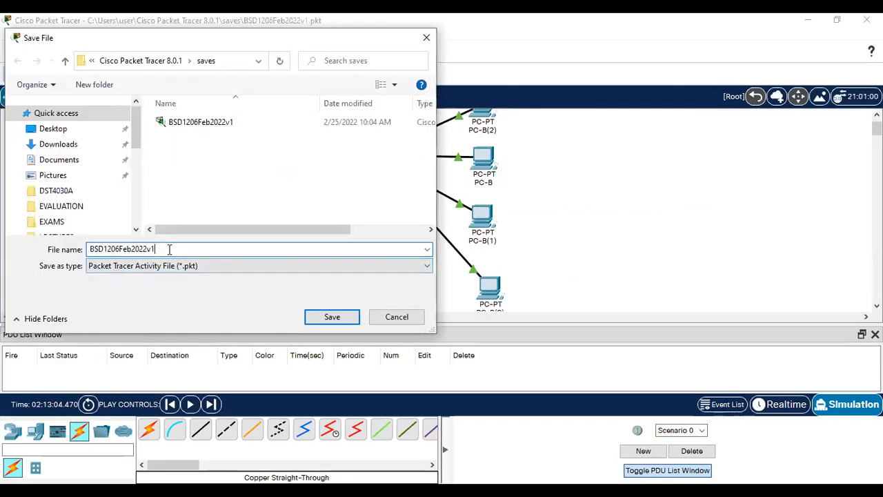
key("BackSpace")
type("2")
left_click(329, 319)
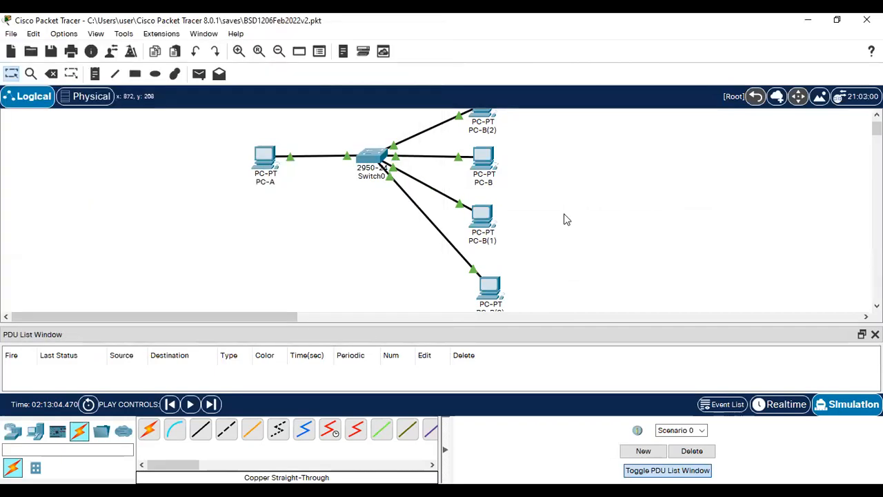
scroll(476, 207, "up", 1)
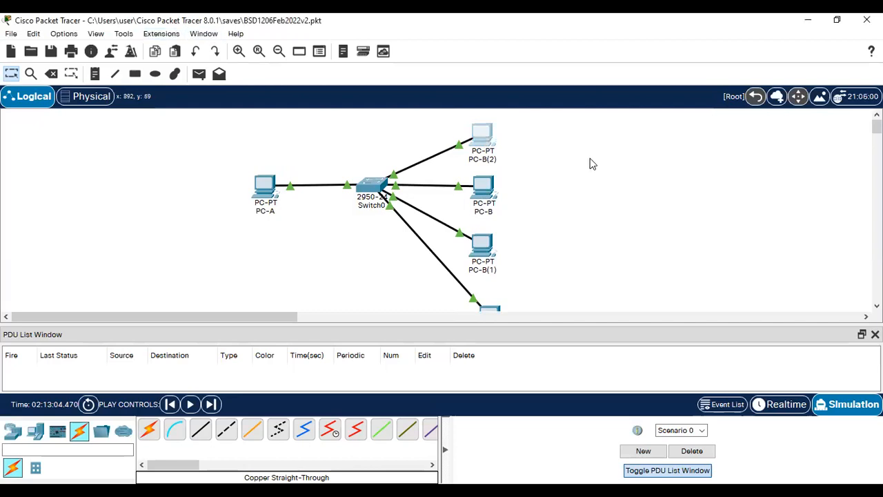
Step: Delete the duplicate PCs PC-B(2), PC-B(1) and PC-B(3), confirming each deletion
key("Delete")
left_click(433, 275)
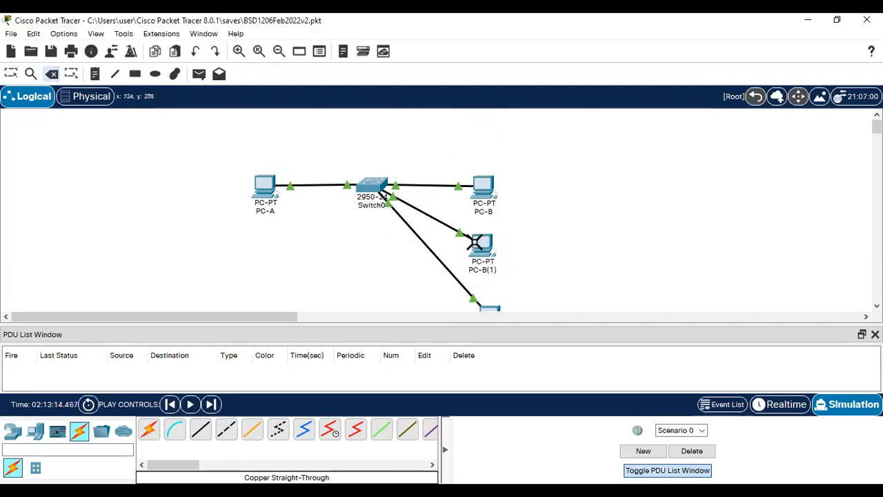
left_click(482, 243)
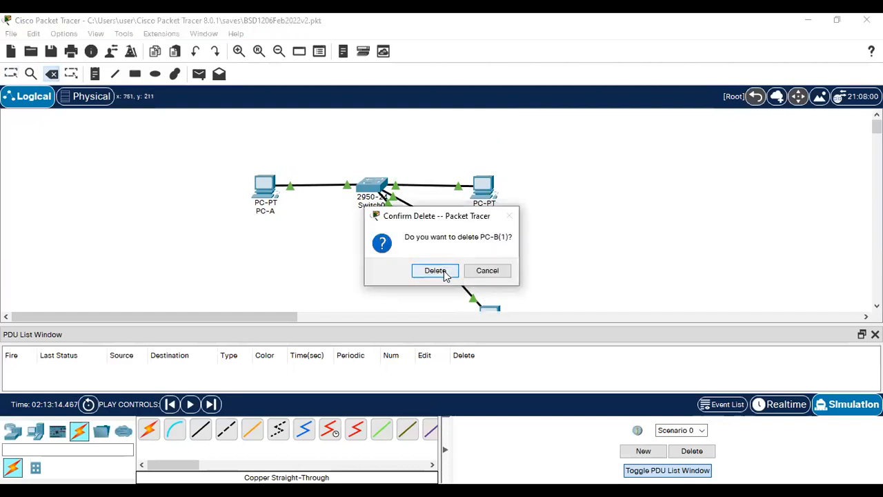
left_click(445, 273)
left_click(488, 309)
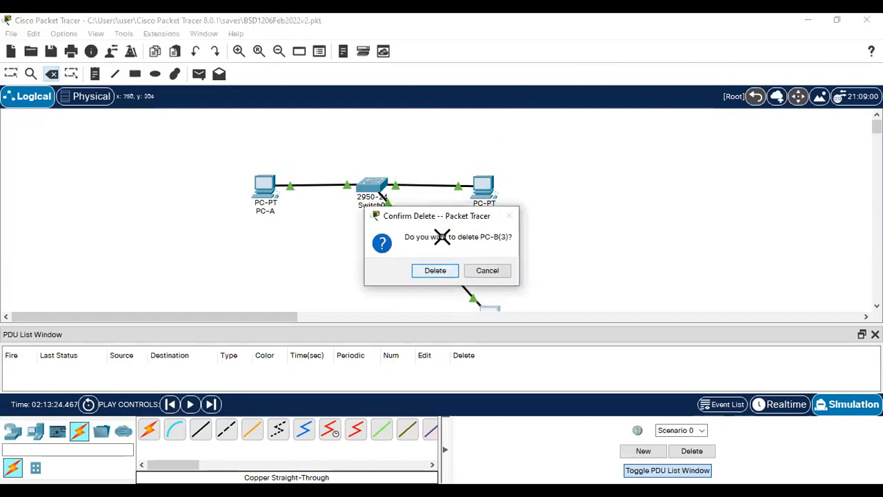
left_click(441, 271)
key("Escape")
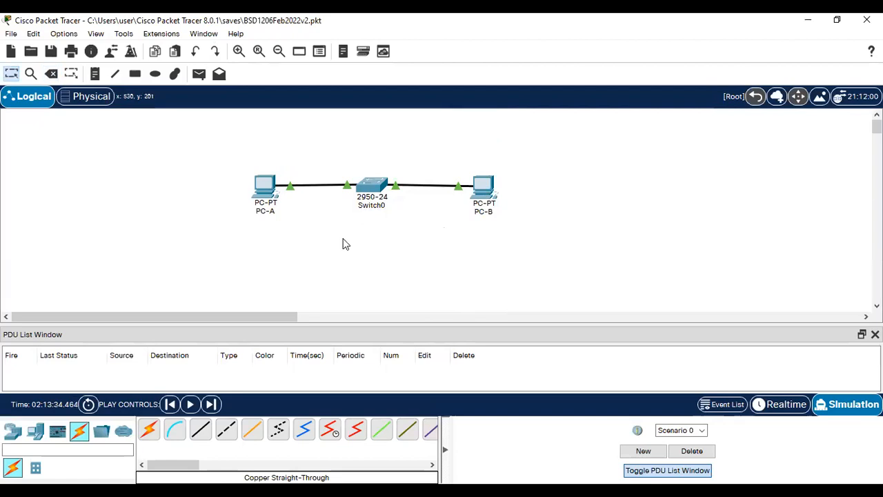
Step: Browse the hub, wireless, security and WAN emulation device categories
left_click(13, 435)
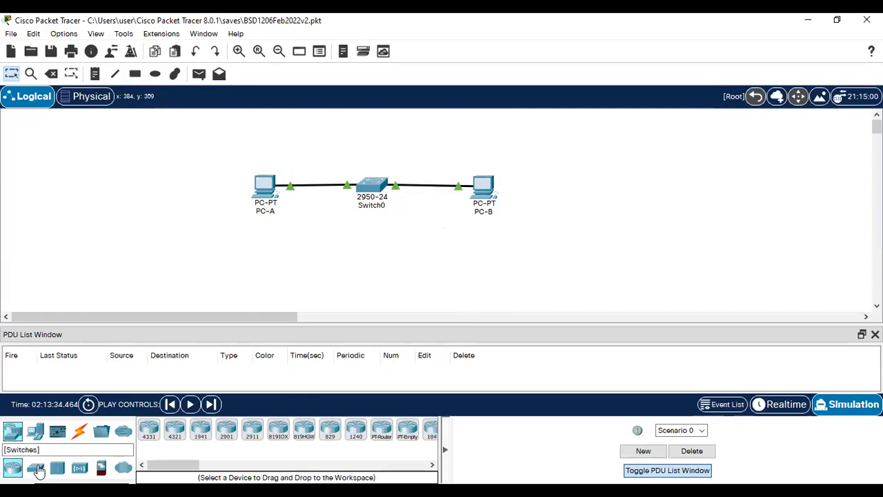
left_click(57, 469)
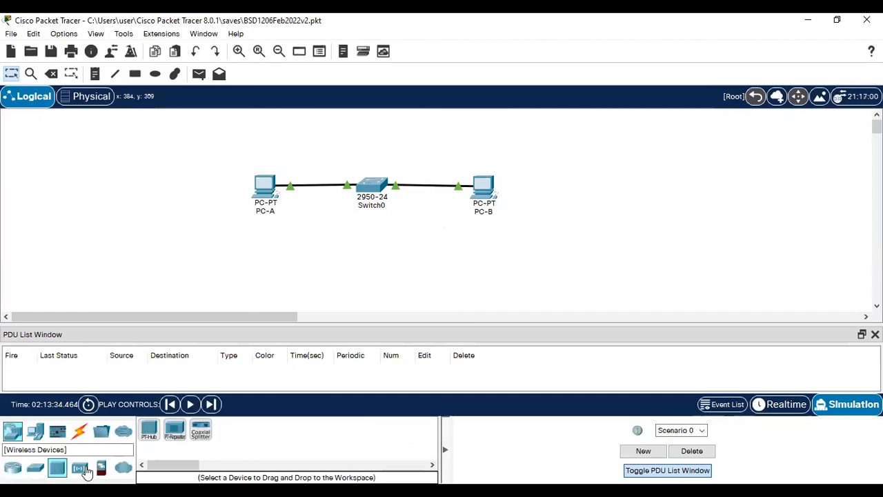
left_click(80, 469)
left_click(101, 467)
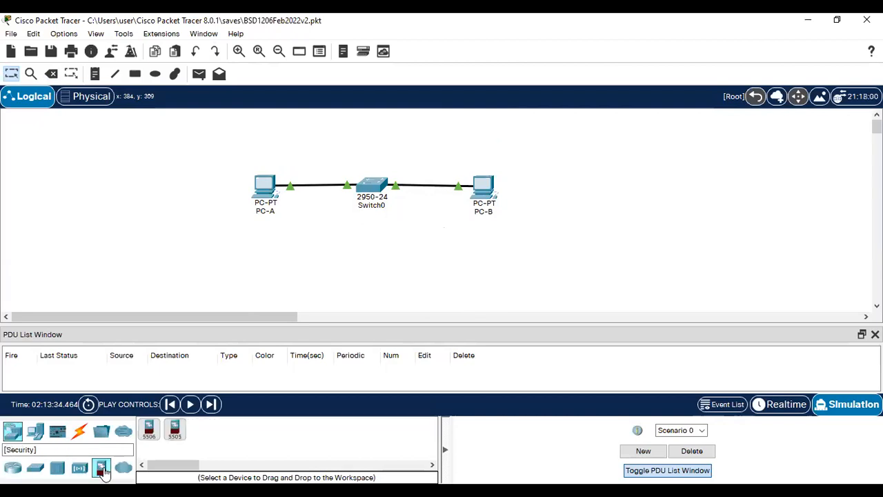
left_click(121, 470)
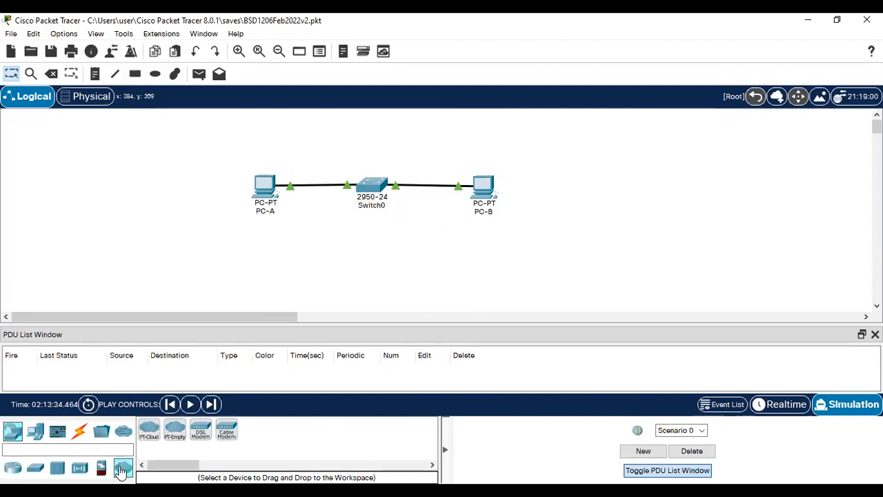
Step: Place a PT-Cloud below Switch0 and a Server-PT below PC-A
left_click_drag(154, 437, 373, 254)
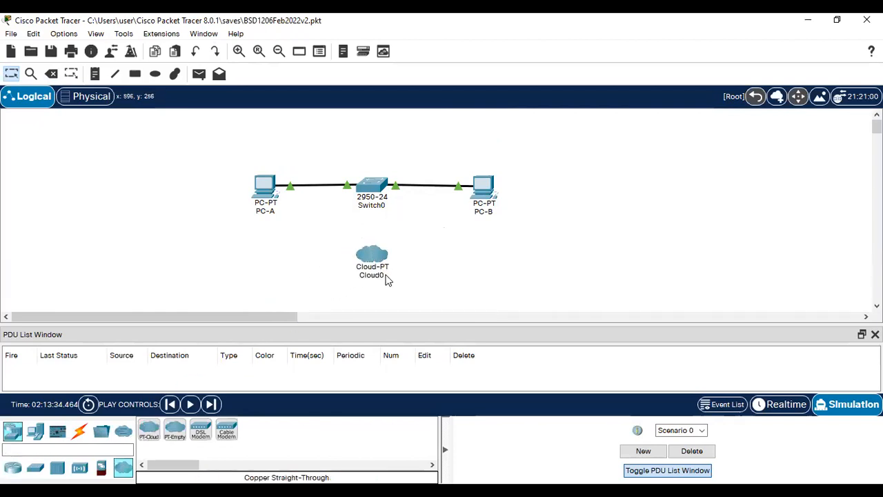
left_click(374, 261)
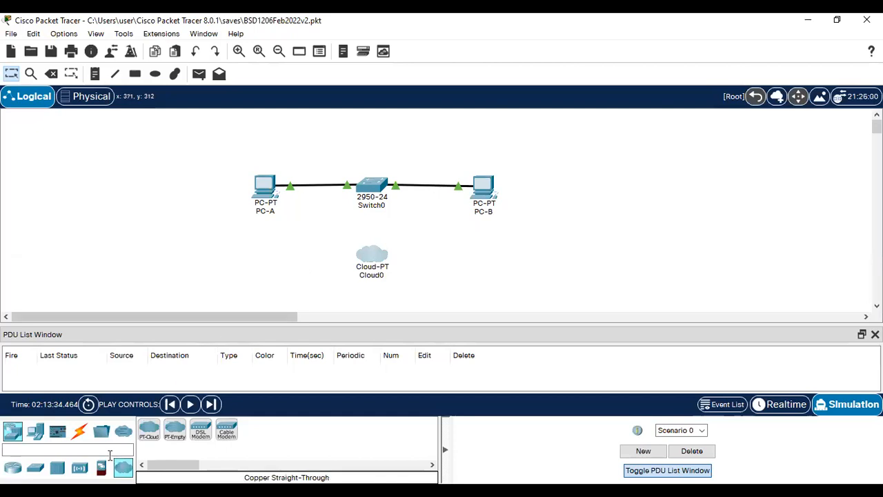
left_click(35, 432)
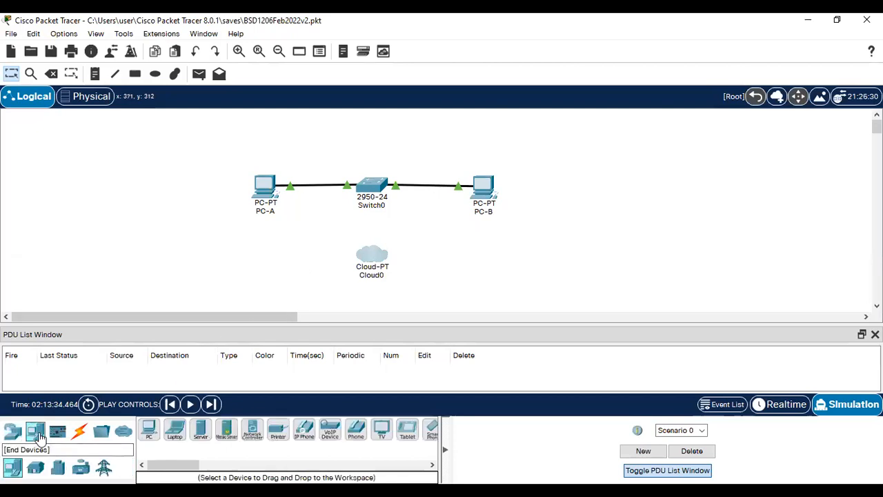
left_click(202, 431)
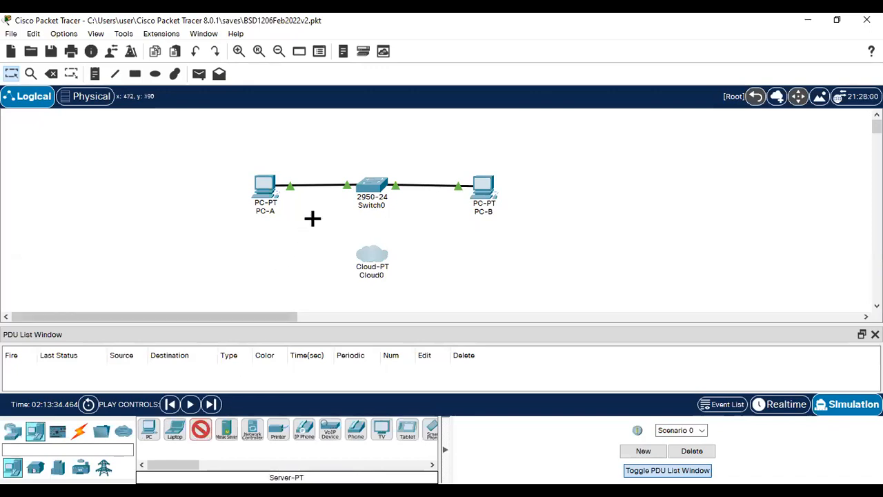
left_click(268, 249)
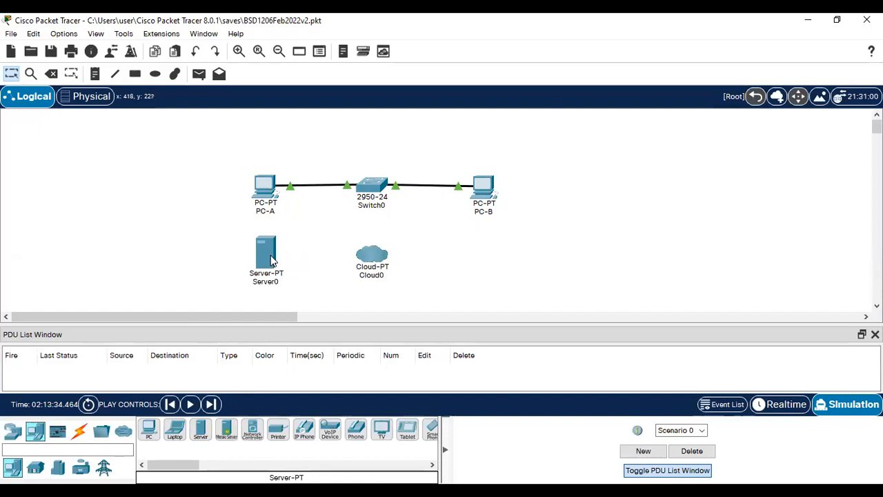
mouse_move(271, 259)
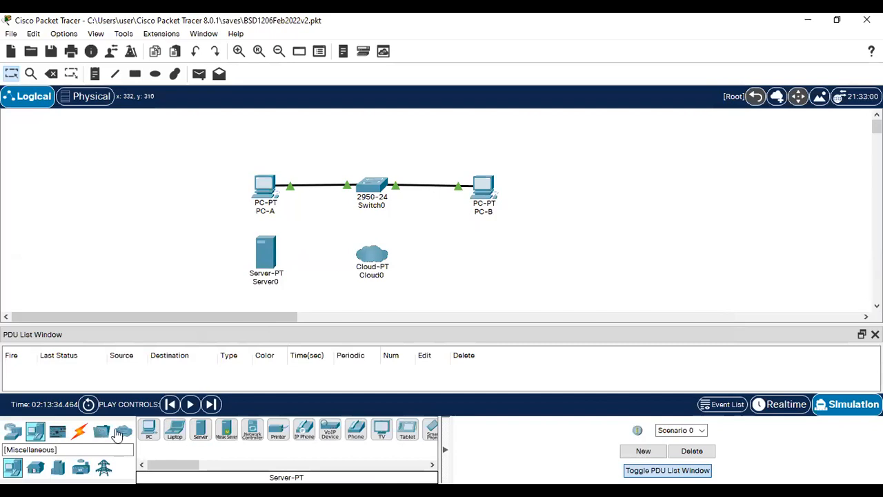
Step: Add a generic Router-PT beside Cloud0
left_click(58, 430)
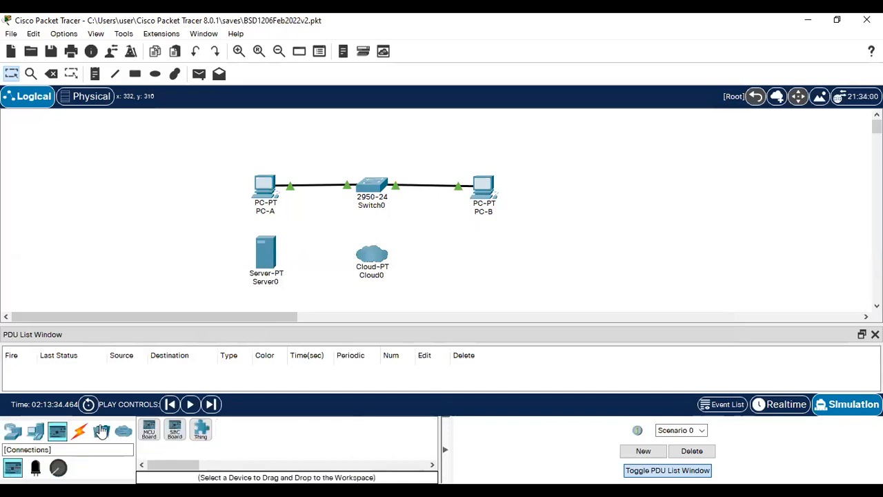
left_click(36, 434)
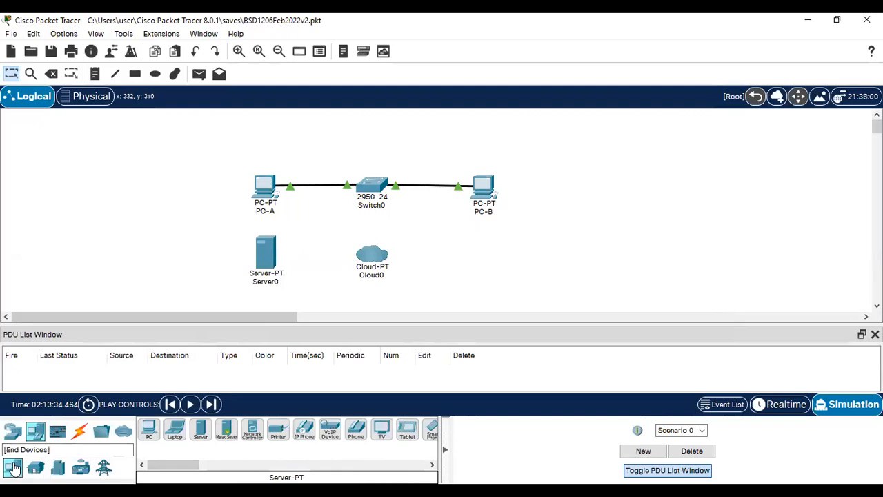
left_click(13, 431)
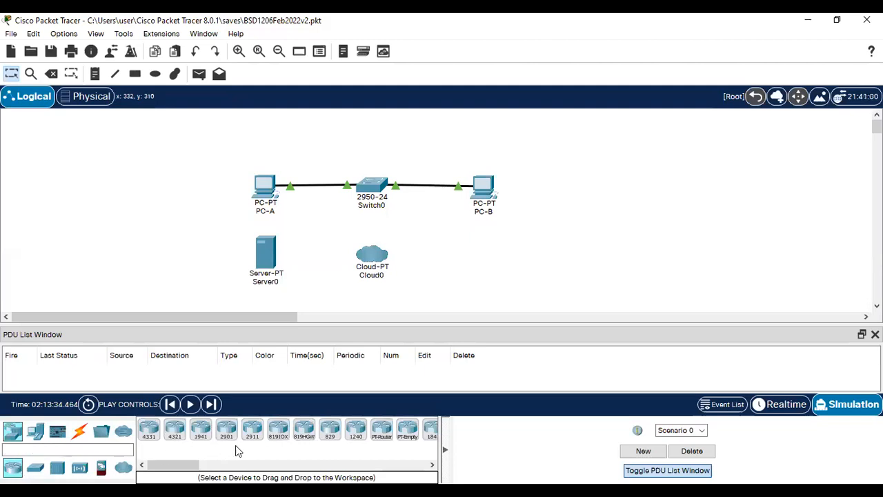
left_click(382, 430)
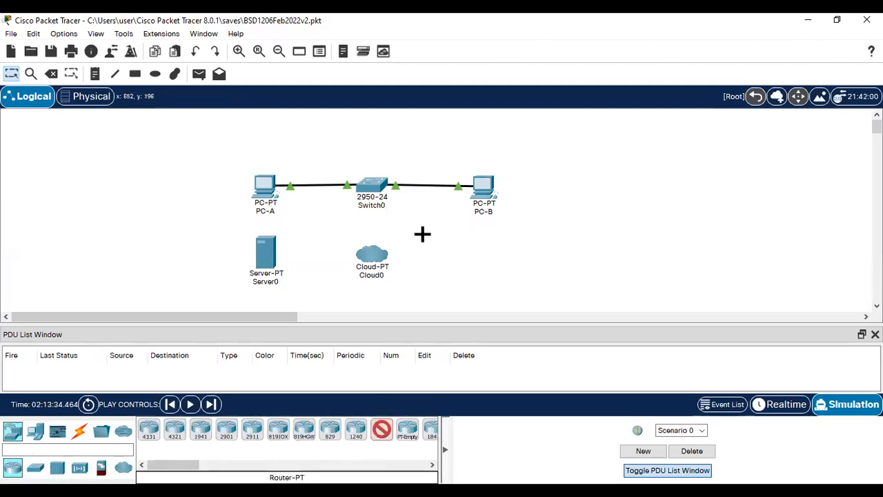
left_click(452, 263)
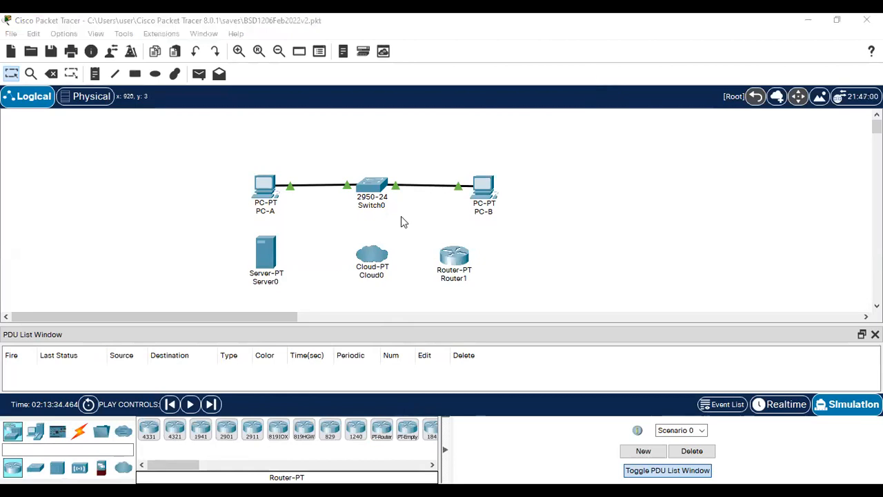
key("alt+Tab")
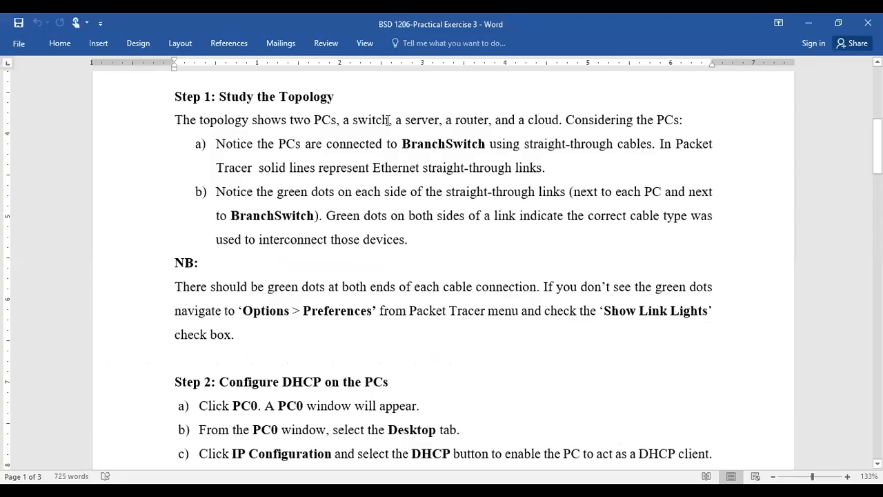
left_click_drag(337, 125, 290, 123)
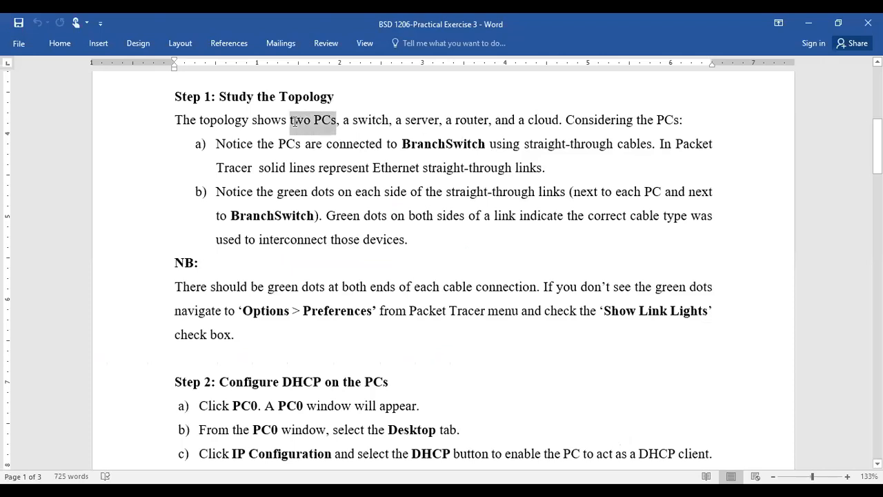
left_click(353, 123)
left_click(406, 122)
left_click(460, 125)
left_click(536, 124)
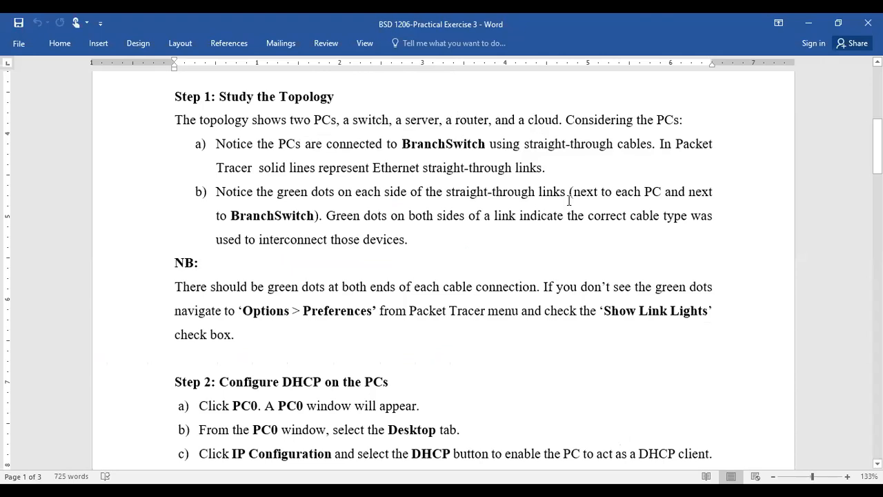
left_click(658, 120)
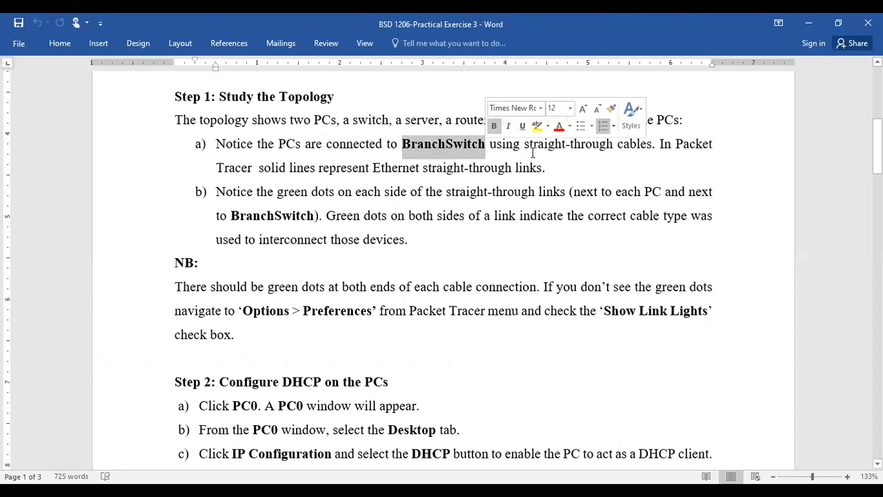
left_click(580, 147)
left_click(625, 148)
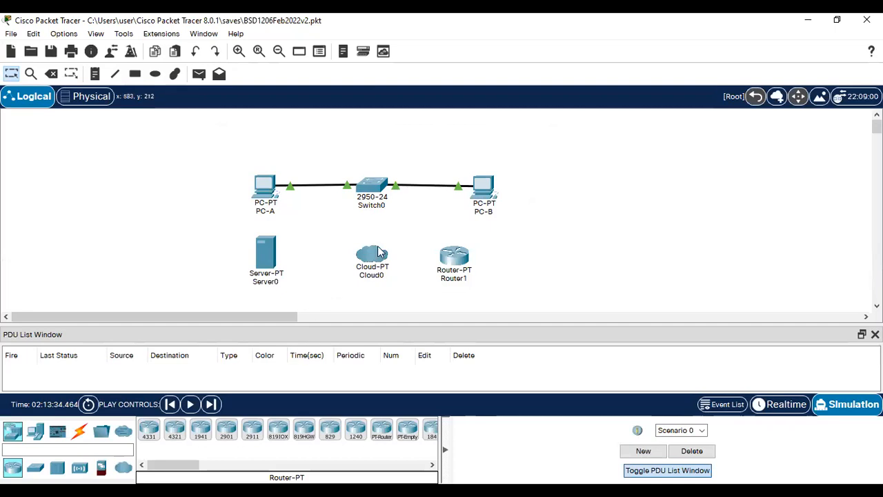
mouse_move(378, 253)
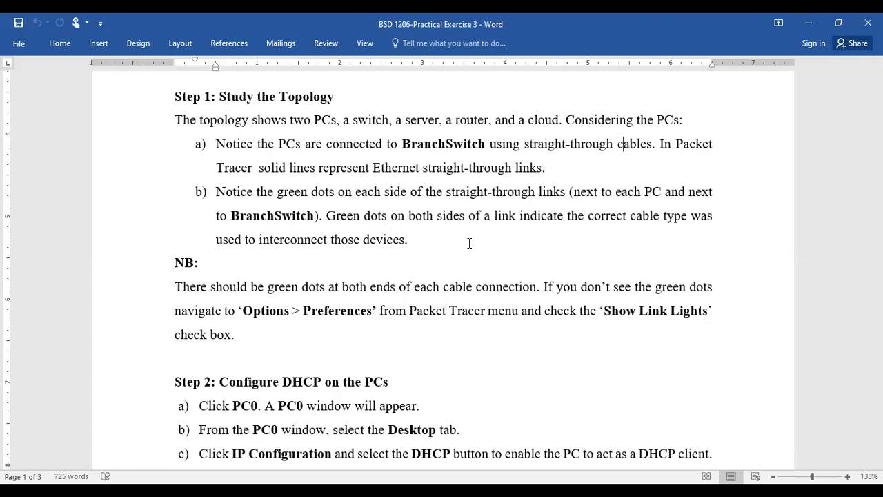
Step: Highlight the NB link-lights note and its Options > Preferences reference, then return to Packet Tracer's Options menu
scroll(416, 290, "down", 2)
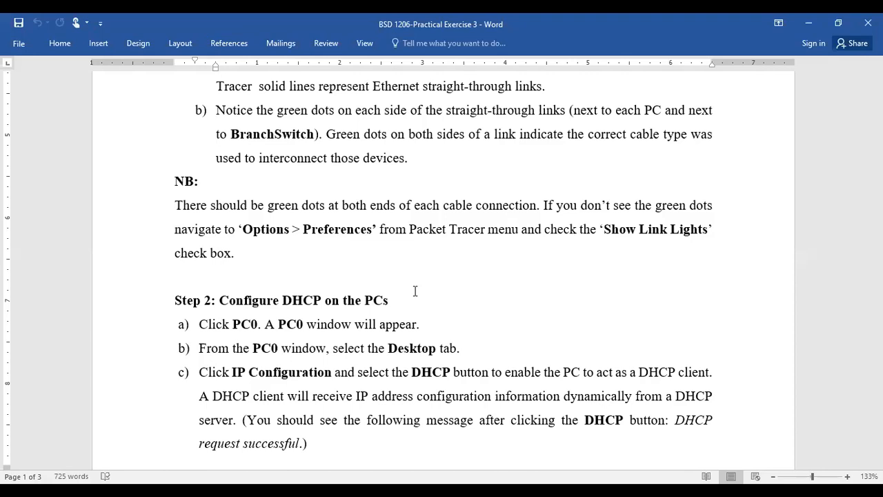
left_click_drag(242, 254, 166, 197)
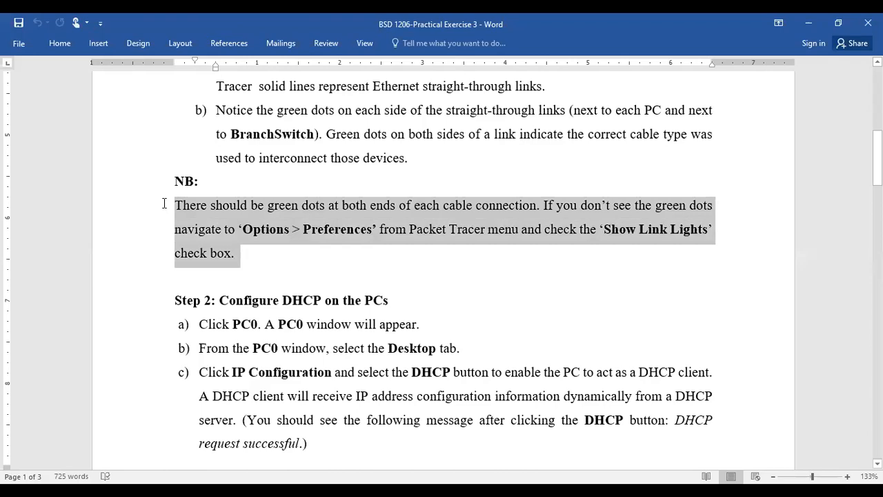
left_click(265, 232)
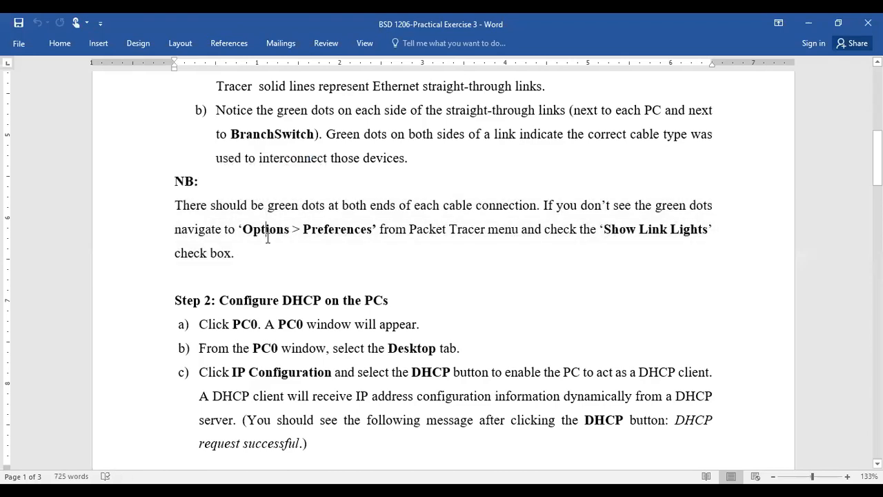
left_click(340, 233)
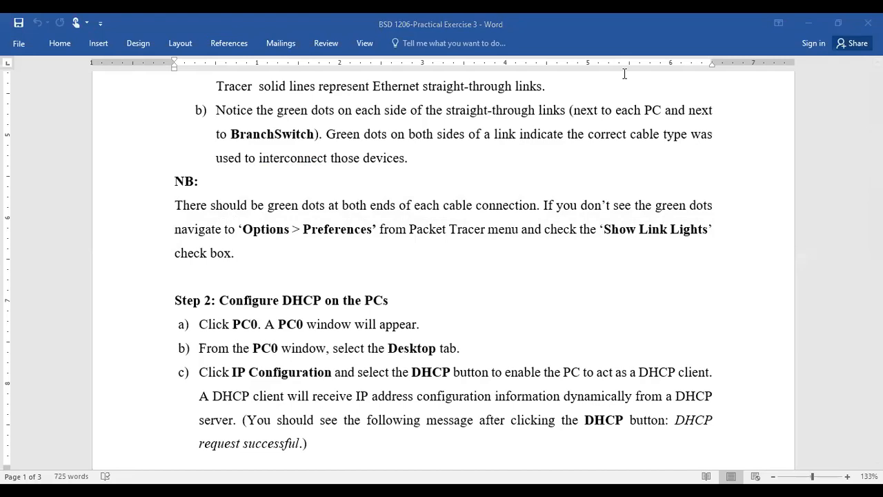
key("alt+Tab")
left_click(64, 34)
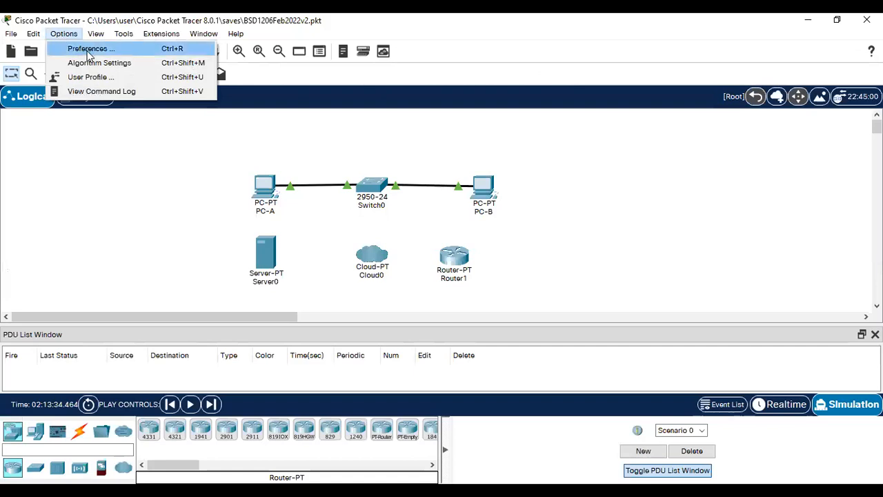
Step: Turn off 'Always Show Port Labels in Logical Workspace' in Preferences and close the dialog
key("Return")
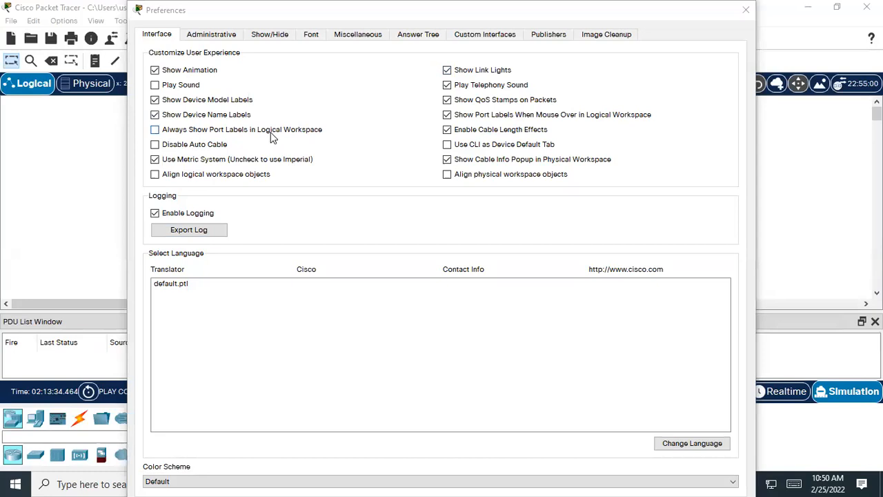
left_click(155, 131)
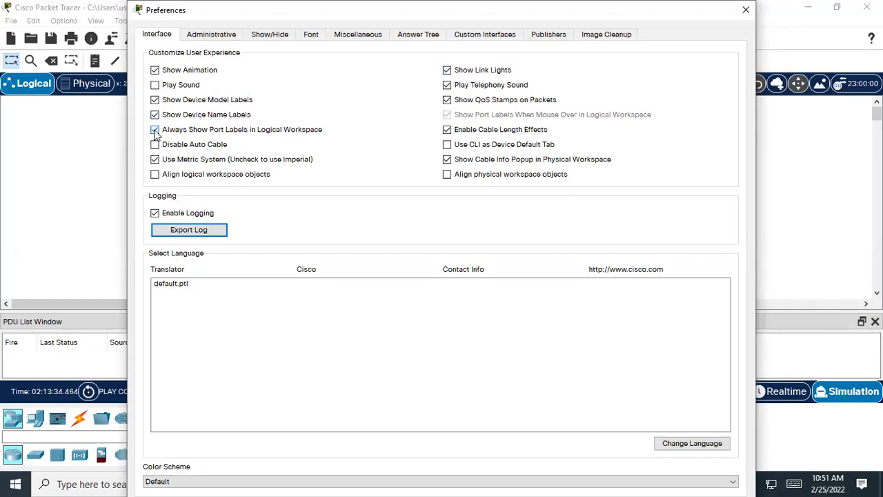
left_click(154, 130)
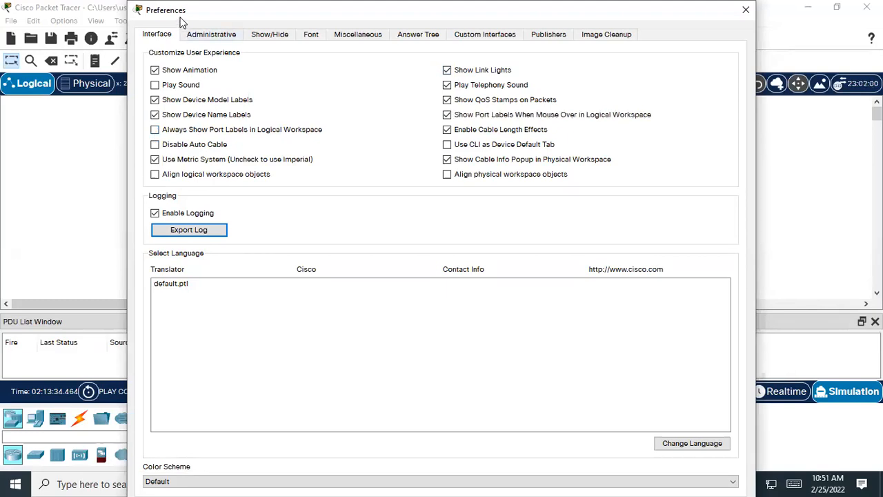
left_click_drag(182, 22, 126, 117)
left_click(685, 102)
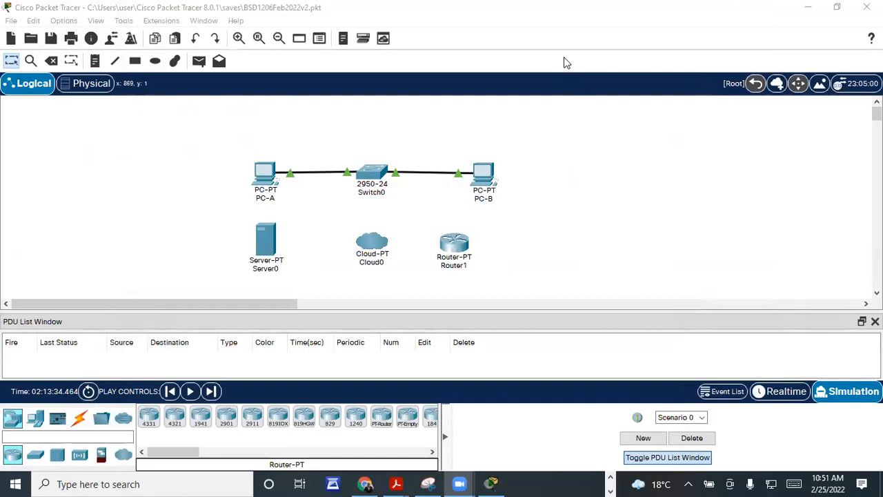
key("alt+Tab")
Step: Scroll Word to 'Step 2: Configure DHCP on the PCs', then return to Packet Tracer
scroll(414, 311, "down", 3)
scroll(373, 296, "down", 2)
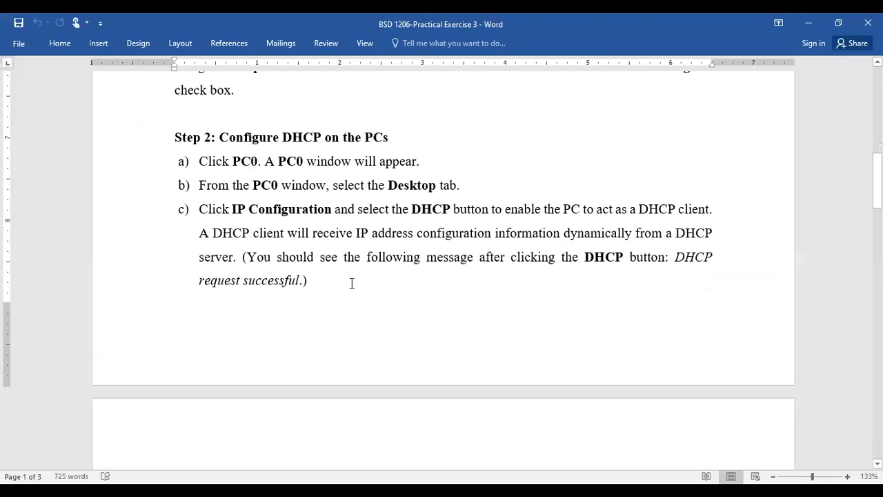
key("alt+Tab")
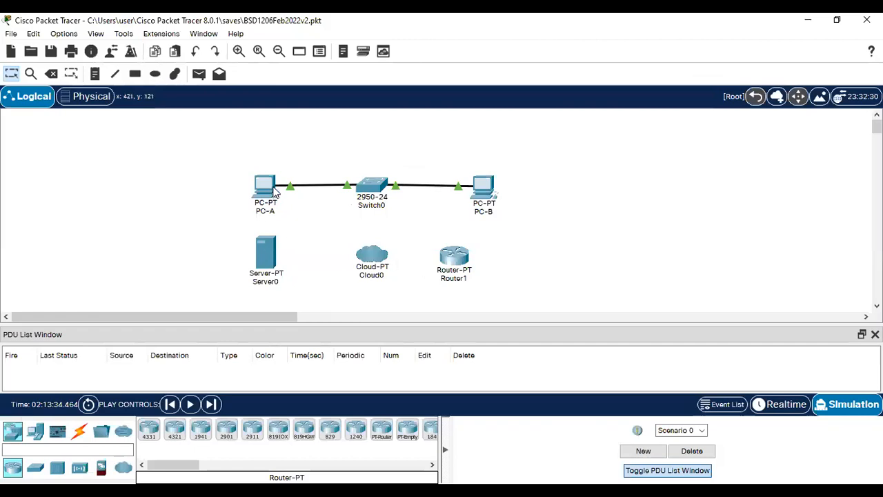
Step: Revert the PC labels to PC-0 and PC-1, then open and reposition PC-0's configuration window
mouse_move(274, 193)
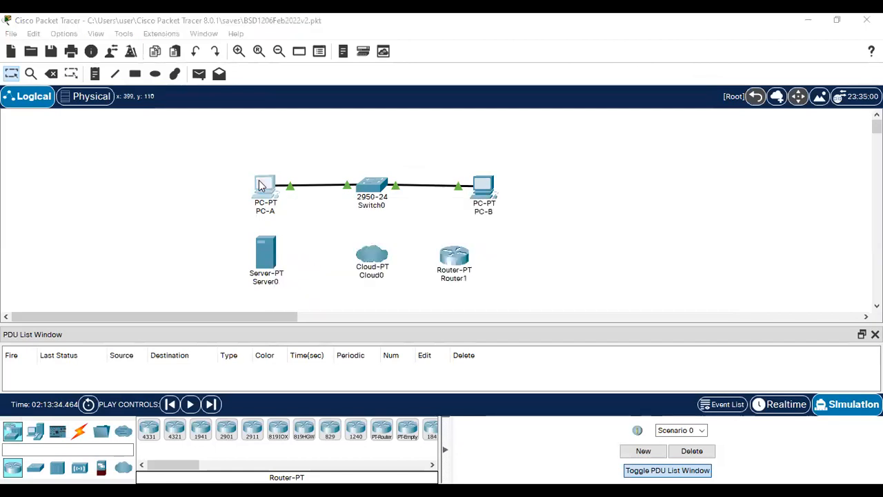
left_click(214, 53)
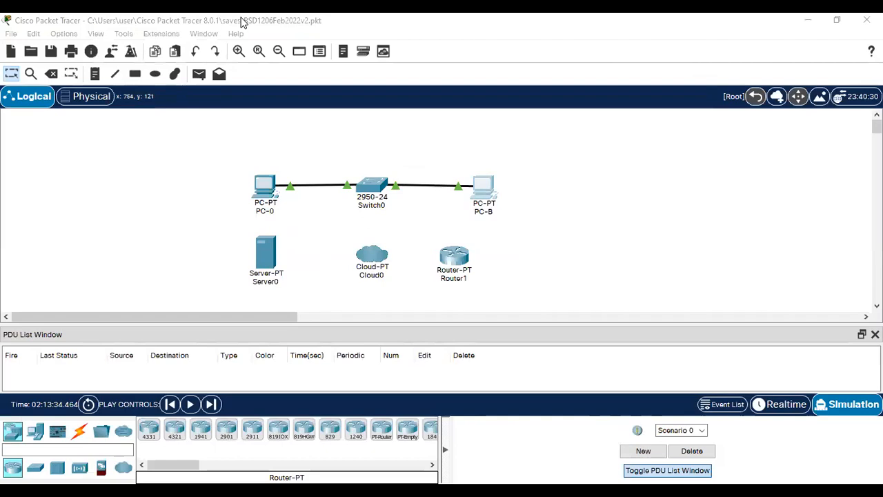
left_click(334, 231)
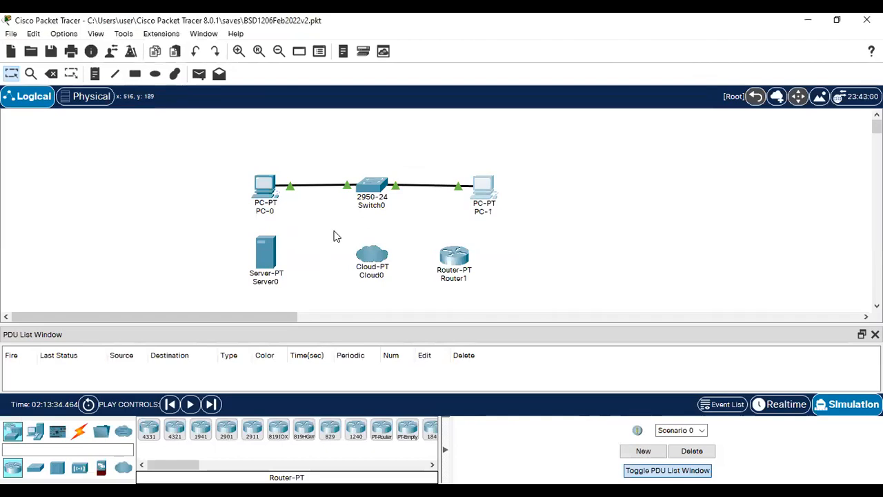
left_click(268, 182)
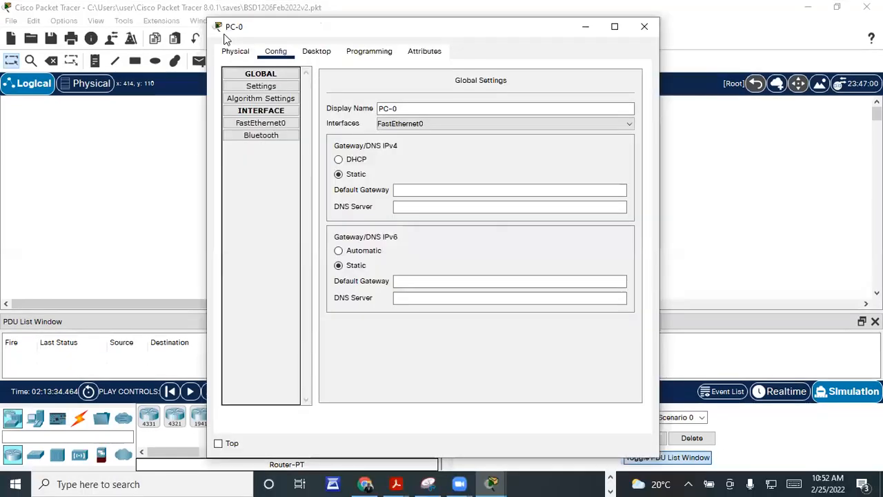
left_click_drag(235, 23, 81, 60)
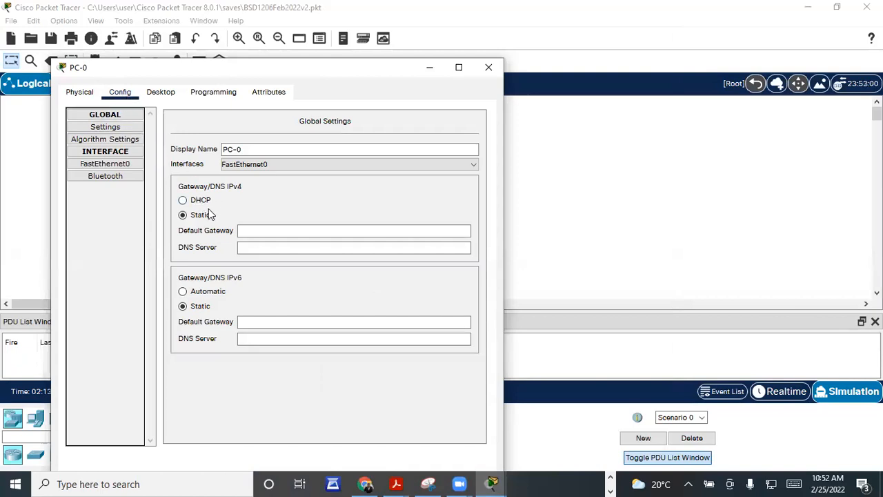
Step: Open PC-0's Desktop IP Configuration, widen the window and select DHCP
left_click(161, 95)
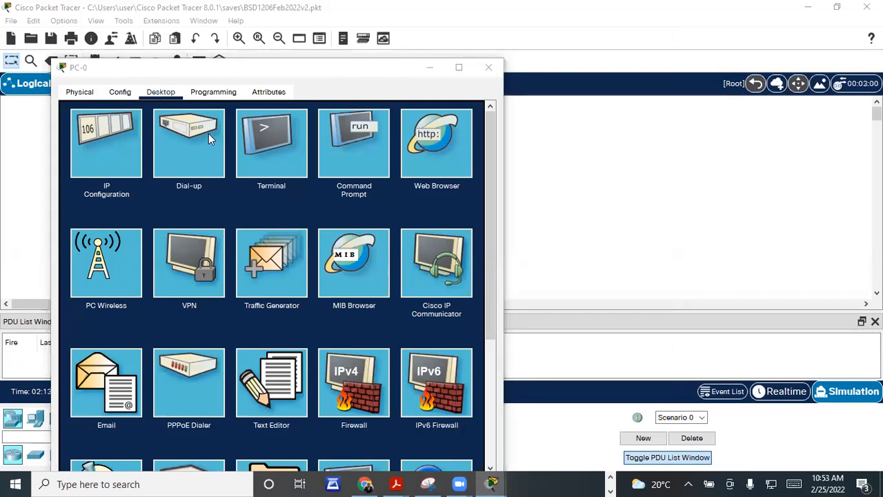
left_click(112, 154)
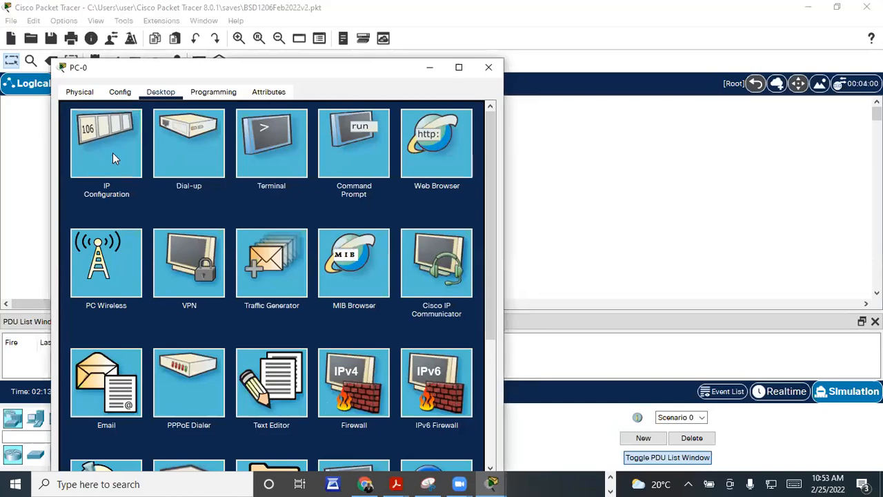
left_click(113, 153)
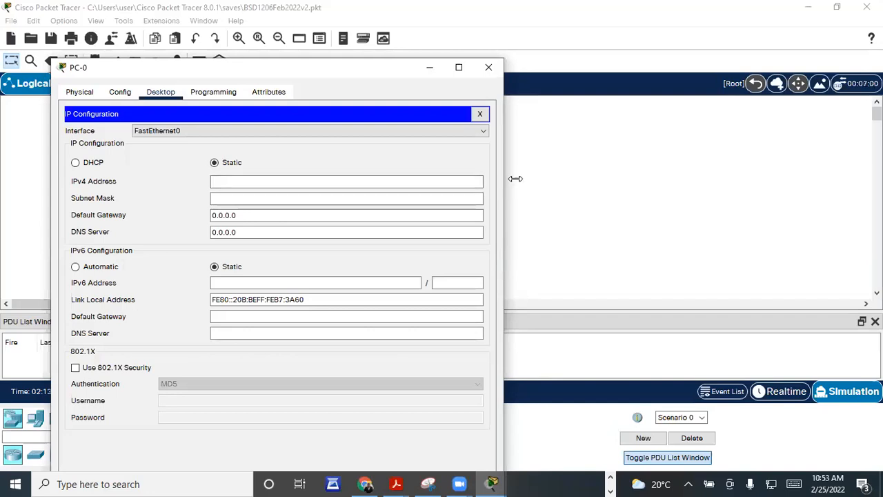
left_click_drag(508, 181, 824, 182)
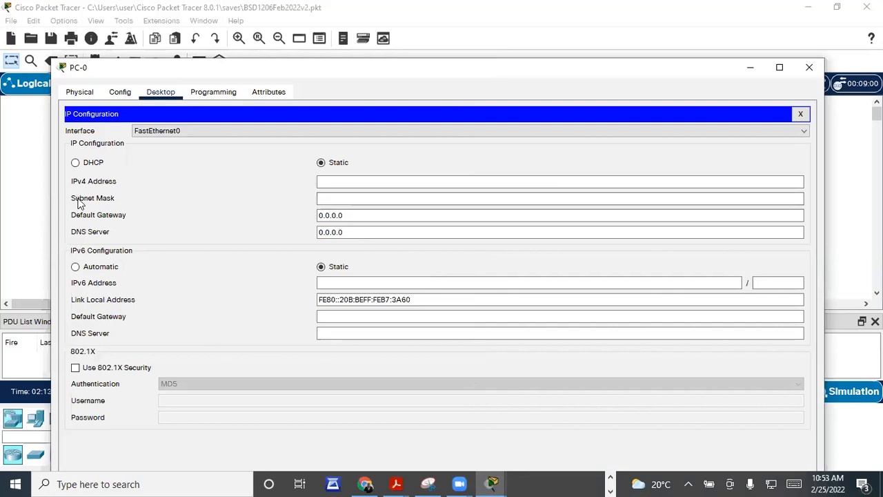
left_click(75, 162)
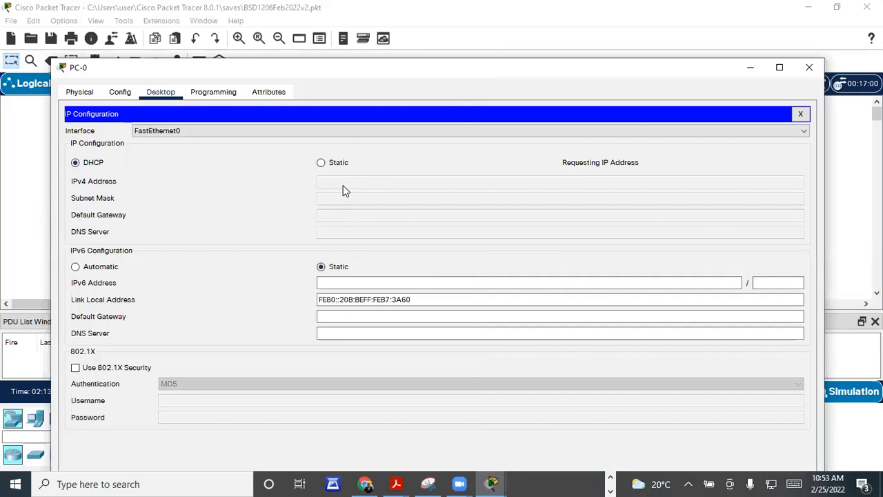
Step: Switch back to Static, step through the address fields, then reselect DHCP for IPv4
left_click(321, 164)
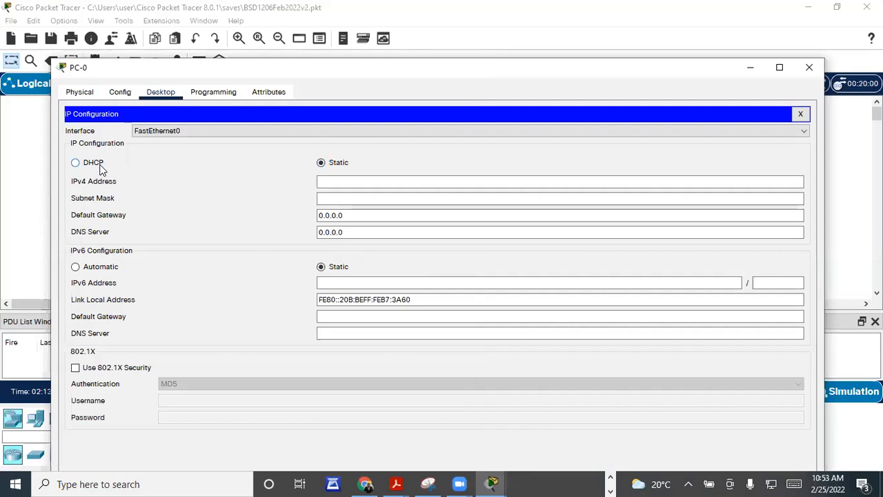
left_click(330, 181)
left_click(331, 182)
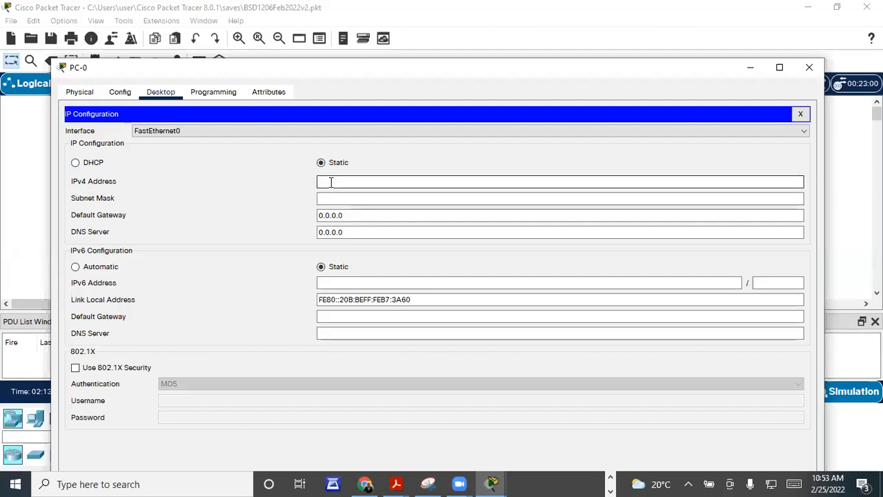
left_click(332, 198)
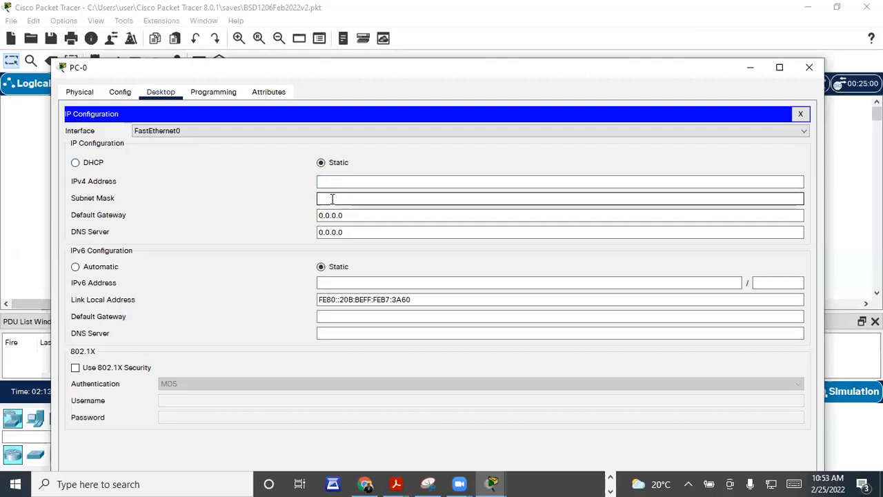
left_click(359, 215)
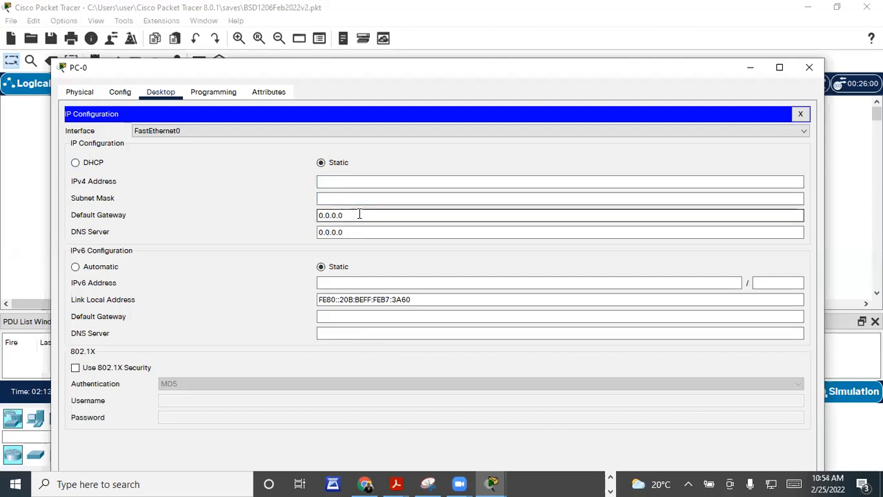
left_click(348, 232)
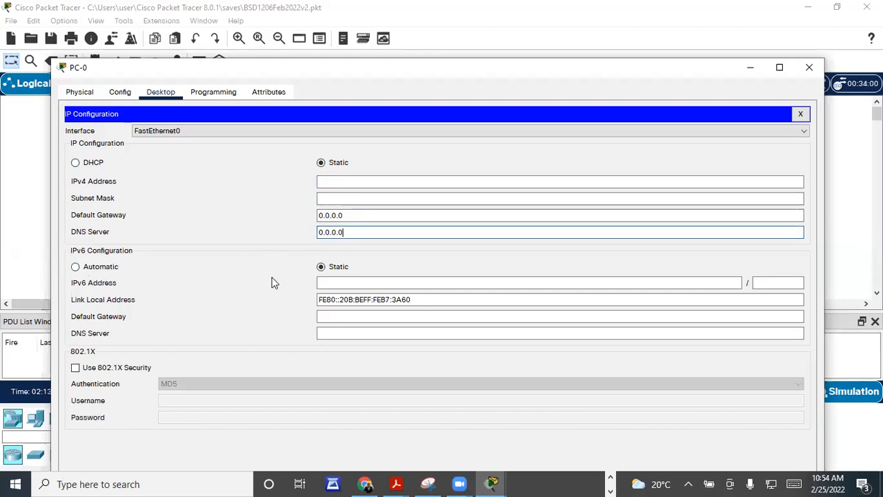
left_click(336, 283)
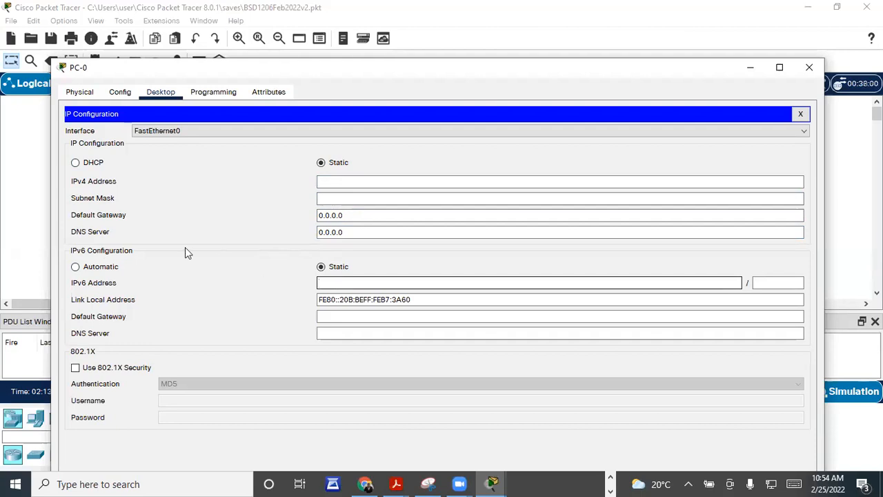
left_click(76, 163)
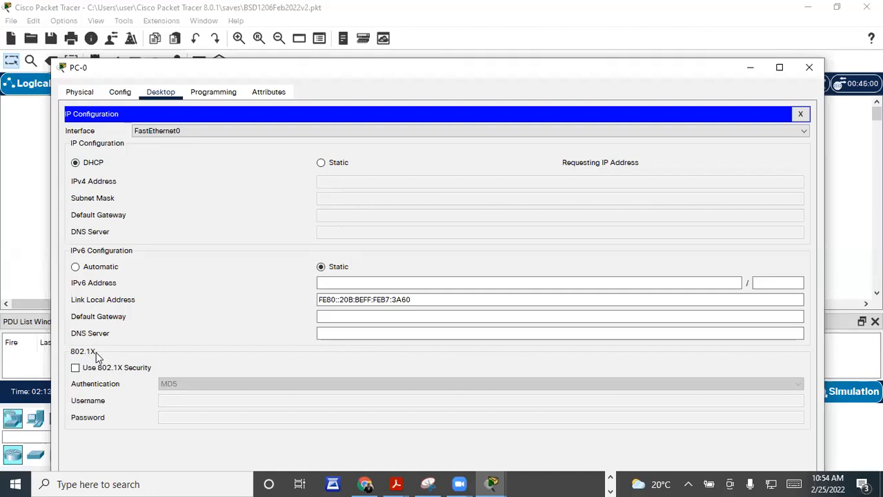
left_click(76, 368)
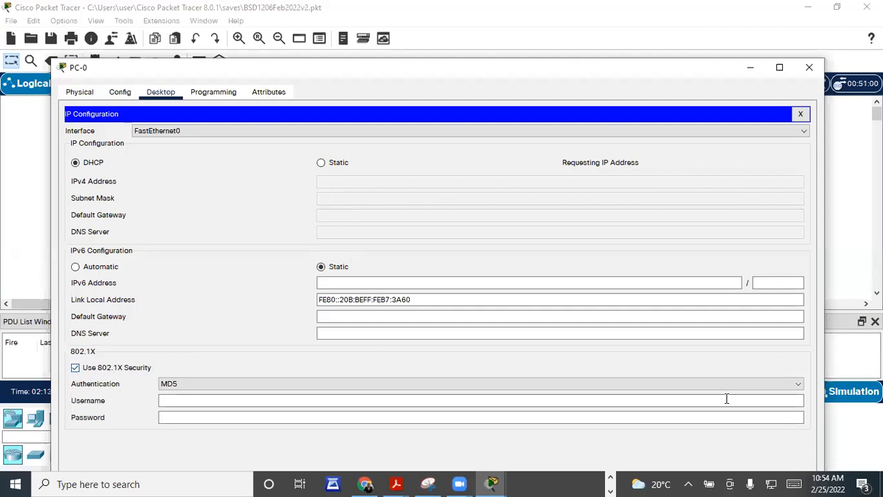
left_click(799, 388)
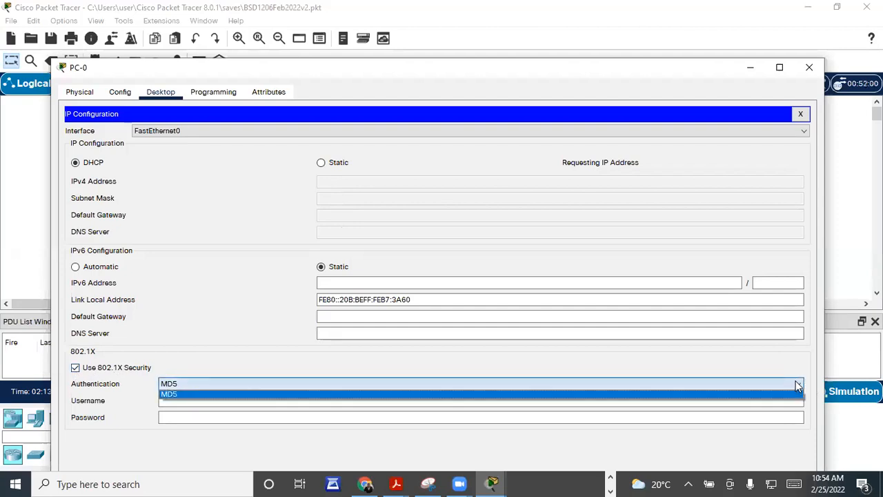
left_click(376, 392)
left_click(191, 385)
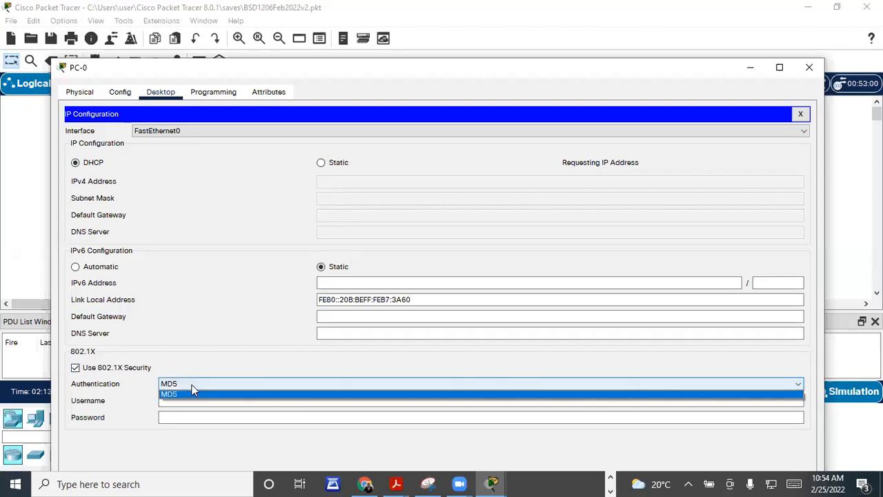
left_click(192, 392)
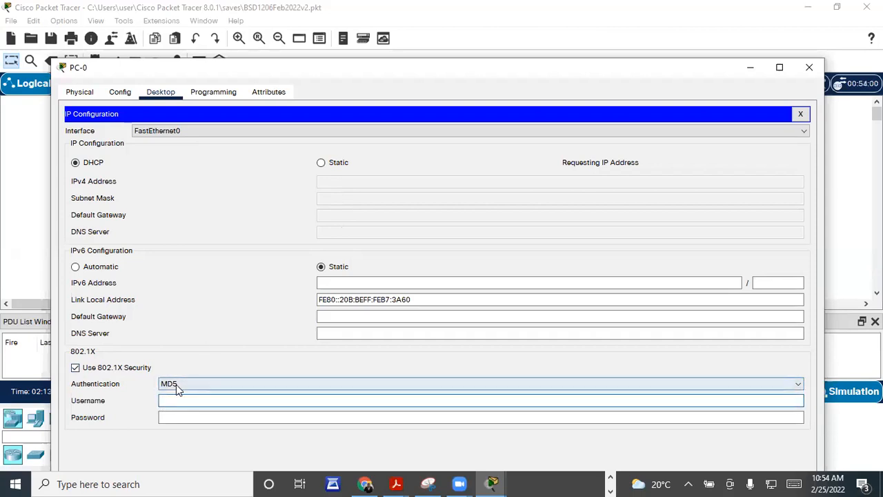
left_click(176, 384)
left_click(183, 387)
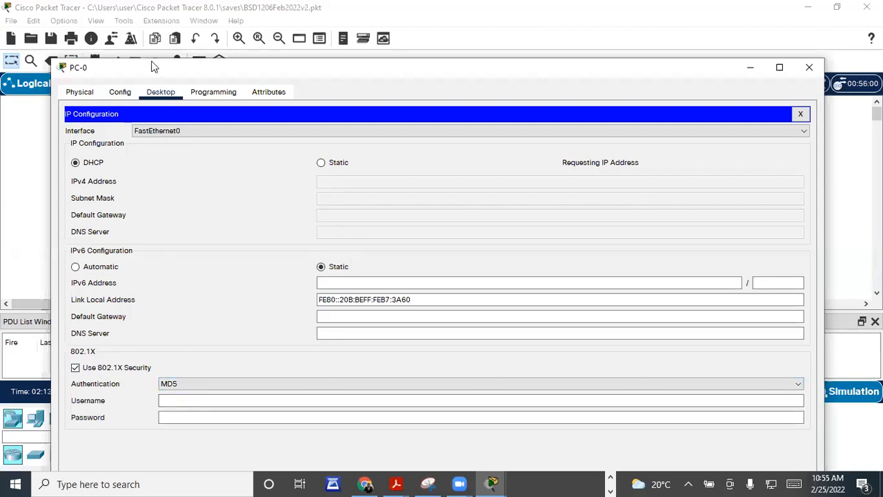
left_click_drag(150, 66, 150, 30)
left_click(176, 365)
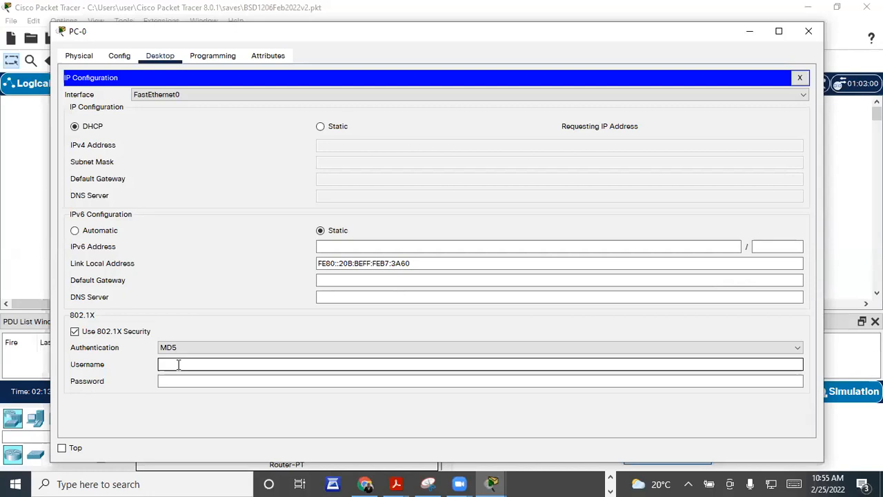
left_click(170, 363)
left_click(174, 383)
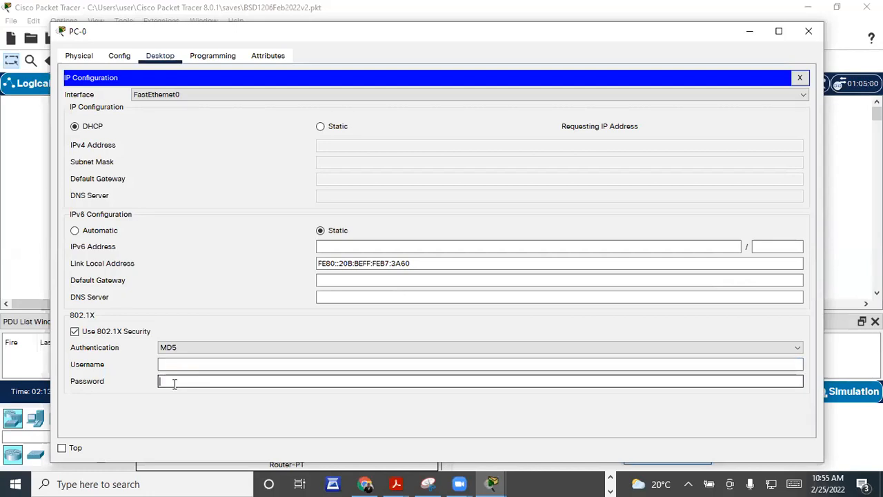
left_click(75, 333)
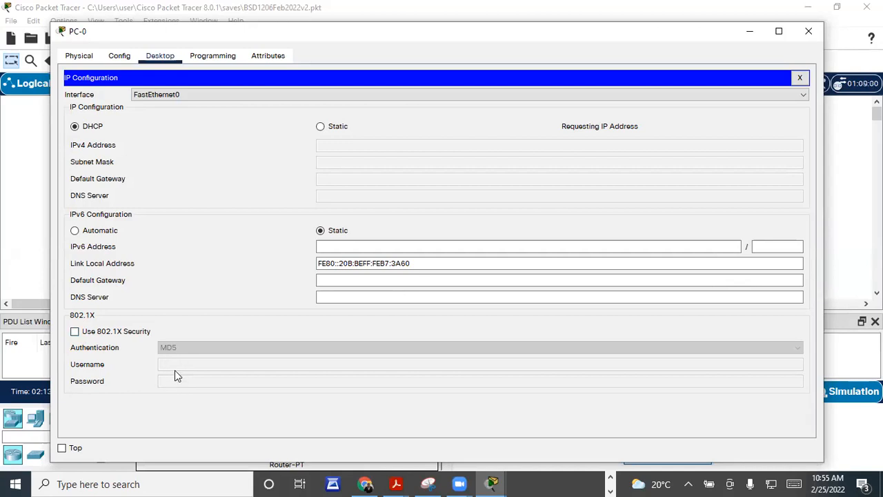
left_click(75, 332)
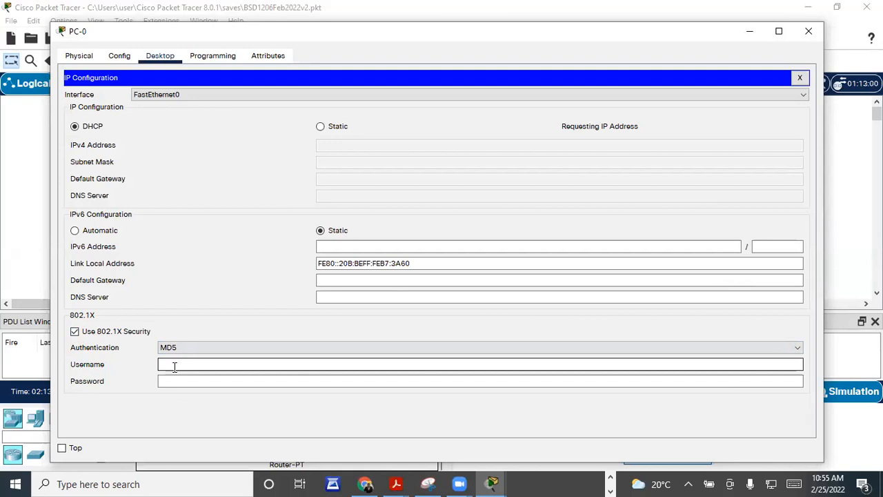
left_click(322, 127)
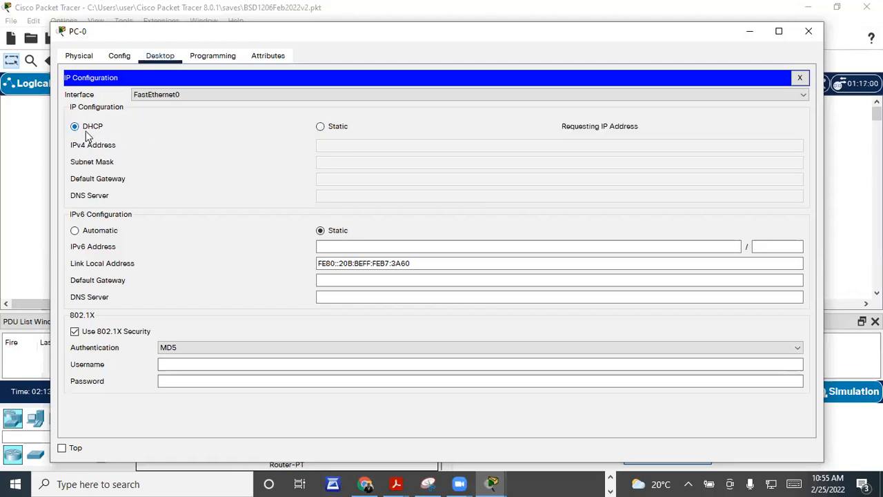
left_click(195, 359)
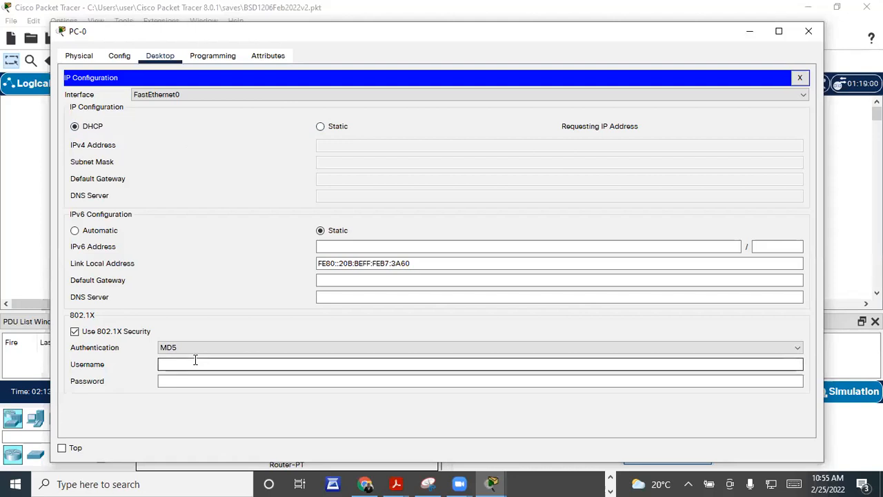
left_click(170, 380)
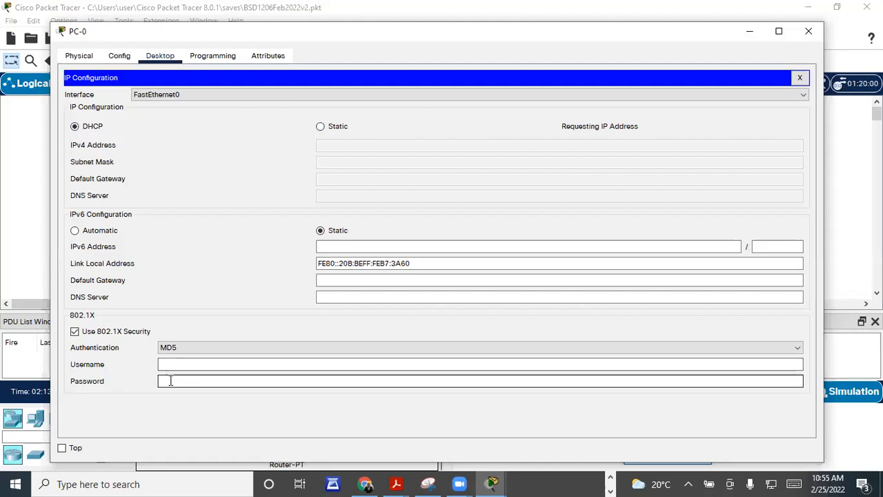
left_click(74, 331)
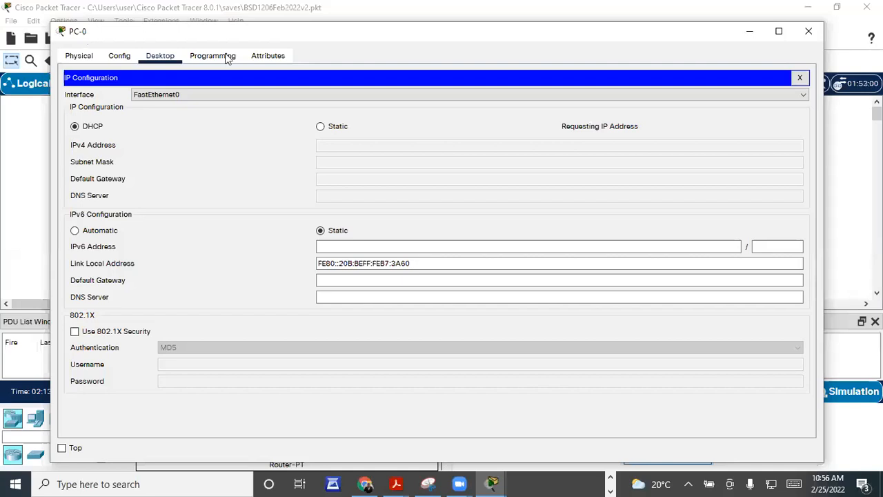
Step: Move PC-0's configuration window down and close it to return to the topology
left_click_drag(167, 40, 169, 105)
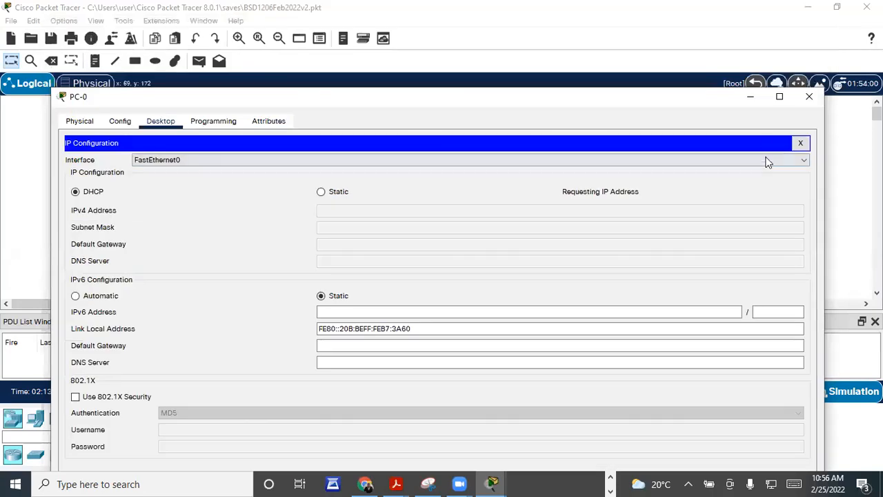
left_click(809, 97)
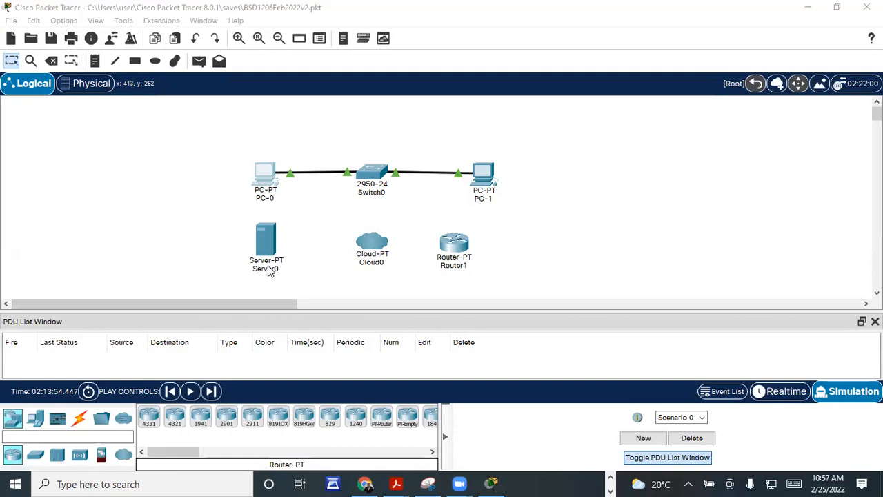
left_click(269, 178)
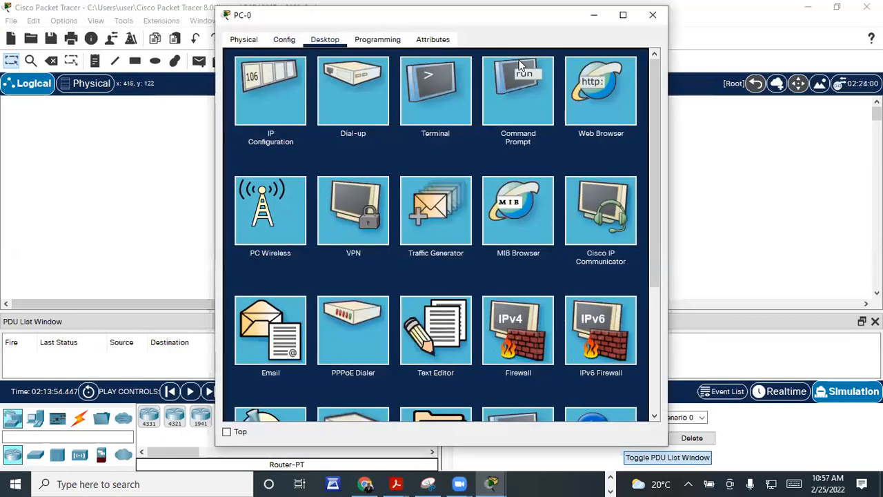
left_click(680, 442)
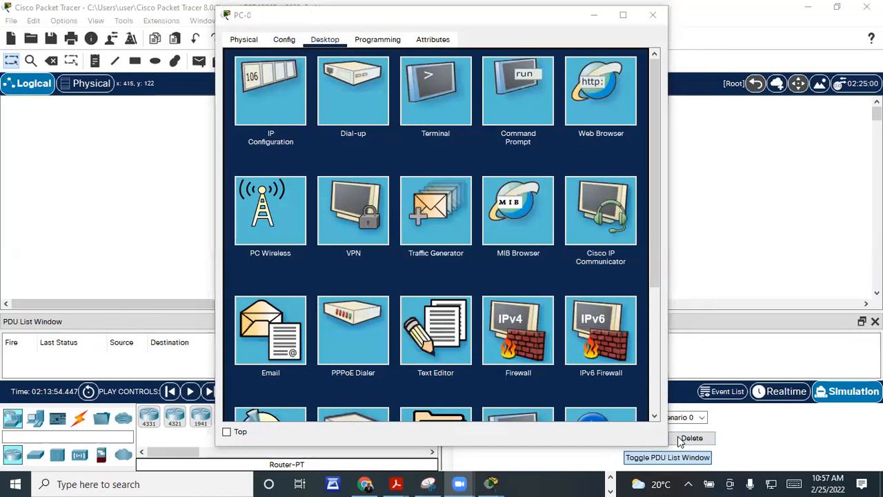
left_click(274, 123)
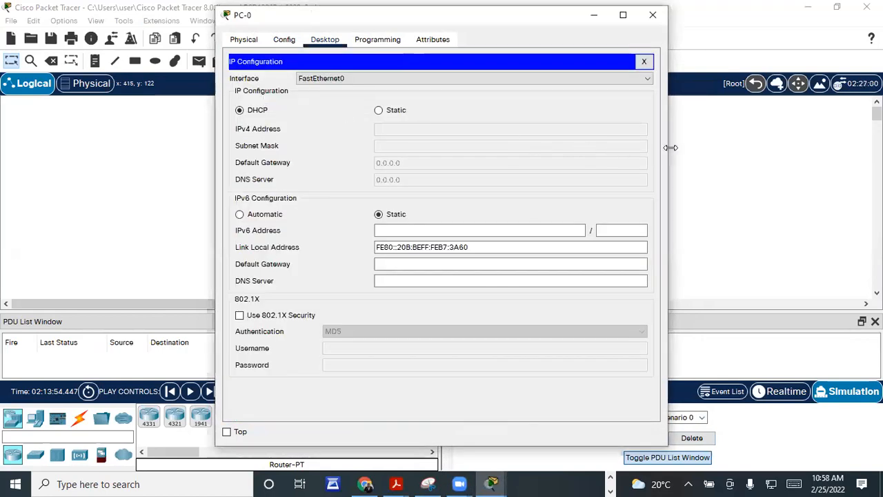
left_click_drag(671, 148, 756, 148)
left_click_drag(231, 27, 101, 86)
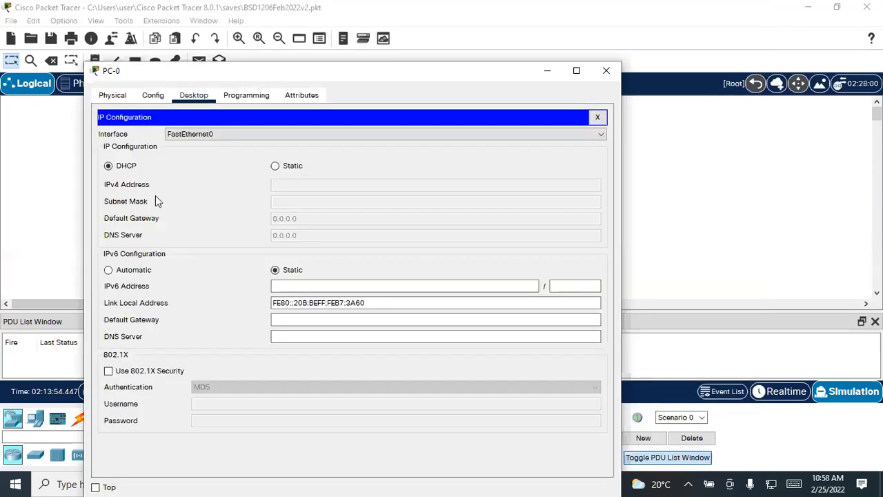
left_click(275, 167)
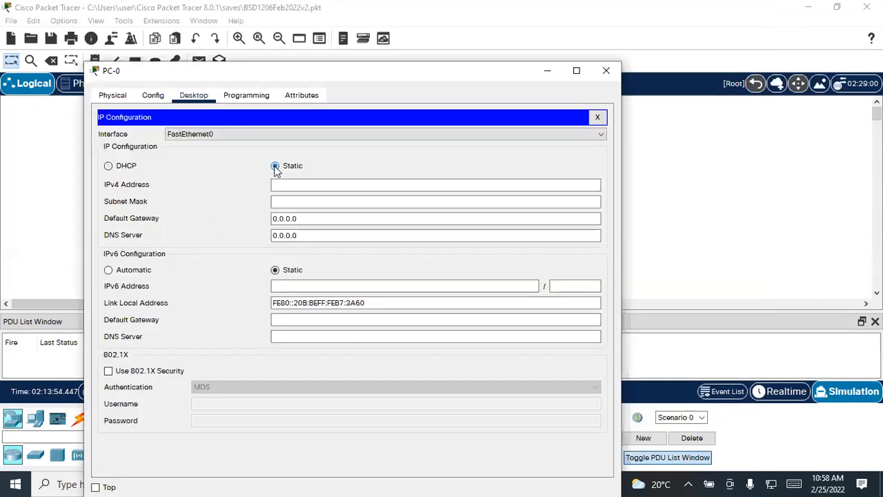
left_click(109, 168)
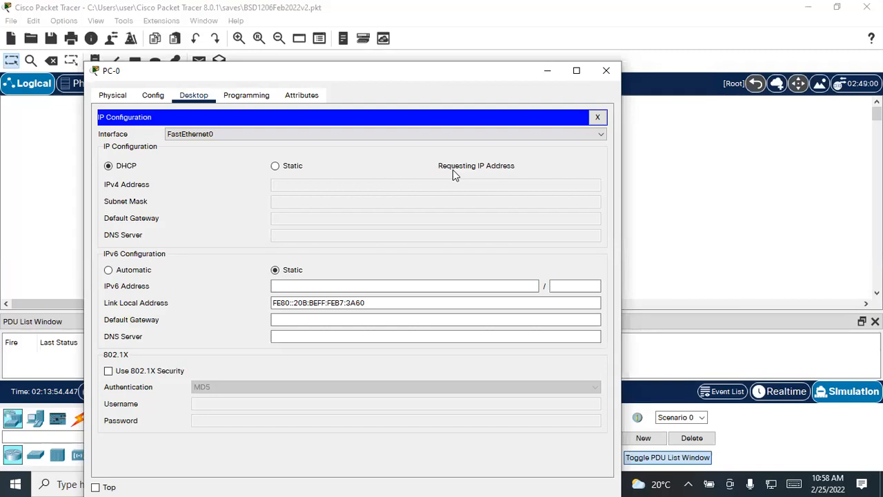
left_click(601, 135)
left_click(599, 135)
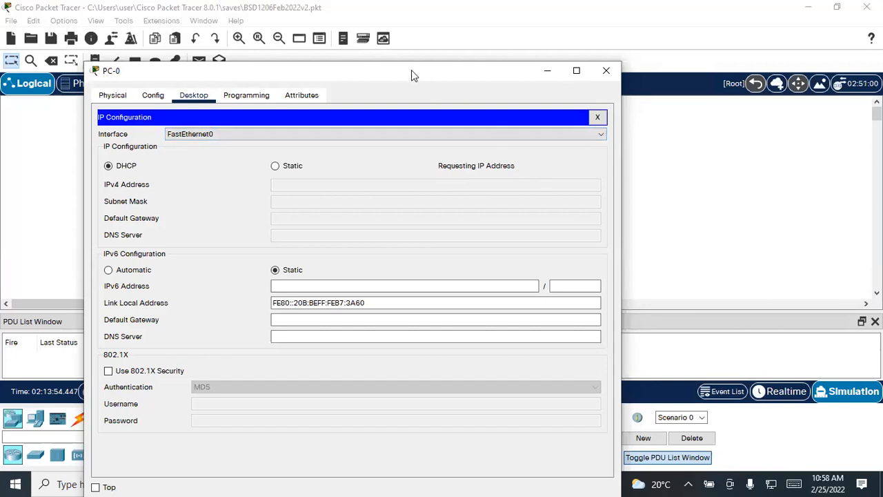
left_click_drag(412, 70, 521, 78)
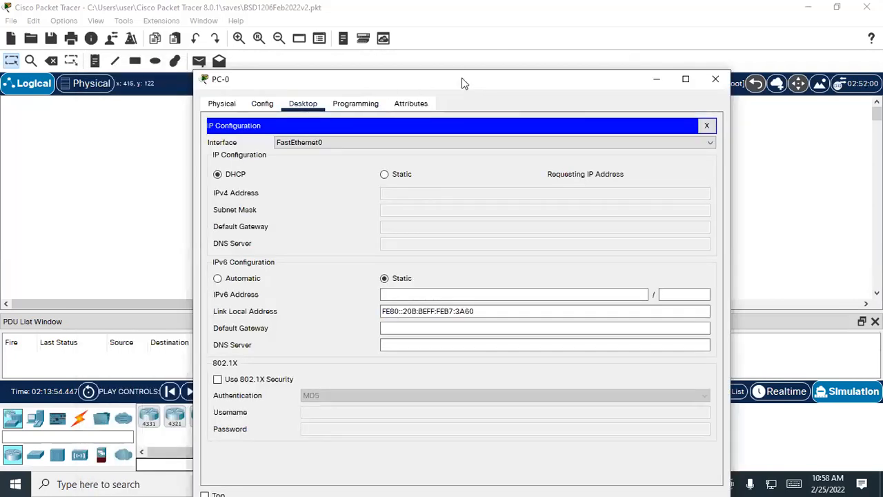
left_click_drag(466, 81, 475, 44)
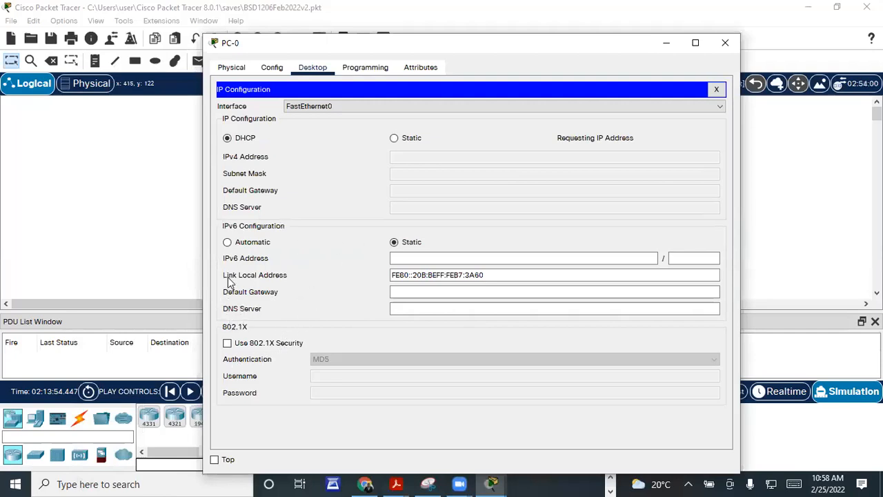
left_click(228, 343)
left_click(353, 375)
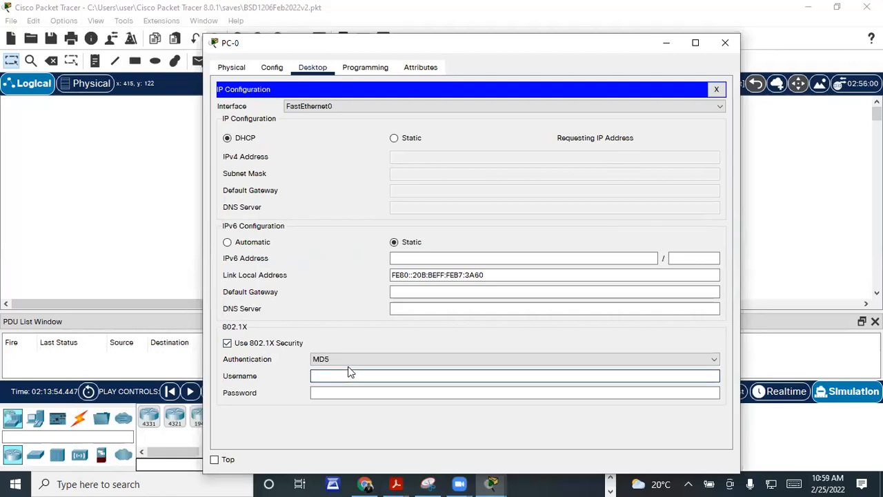
left_click(228, 344)
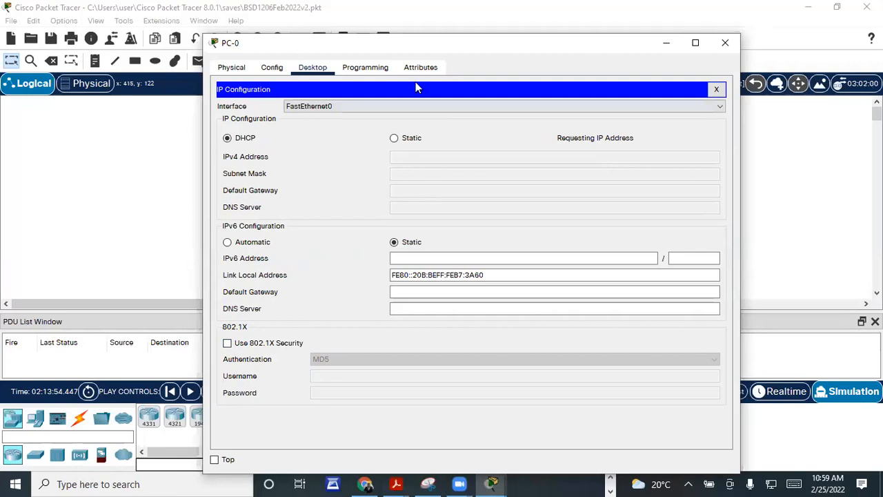
left_click_drag(331, 43, 295, 94)
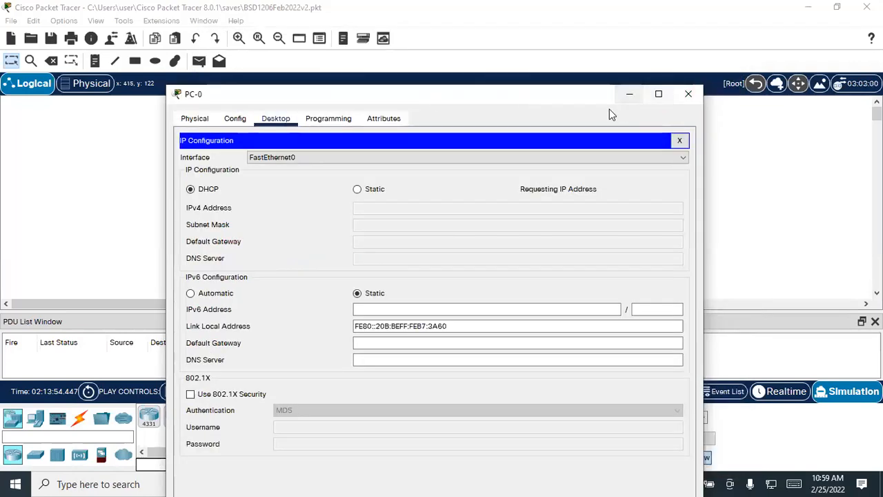
left_click(690, 94)
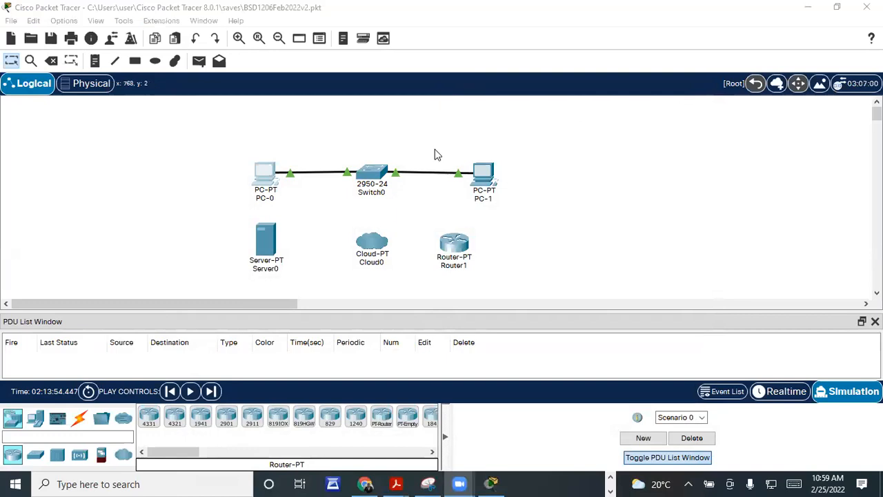
Step: Read Step 2's DHCP instructions in Word, highlighting 'request successful.)', then return to Packet Tracer
key("alt+Tab")
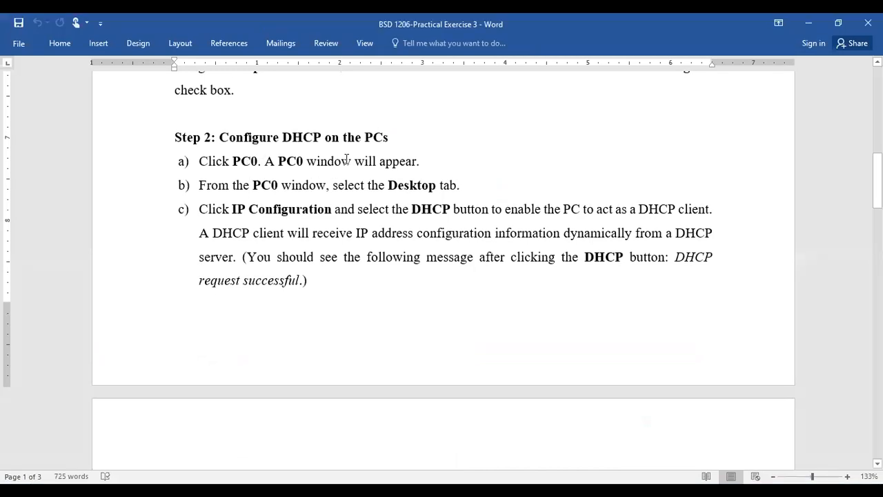
left_click(416, 187)
left_click(443, 211)
left_click(192, 282)
left_click_drag(276, 284, 306, 282)
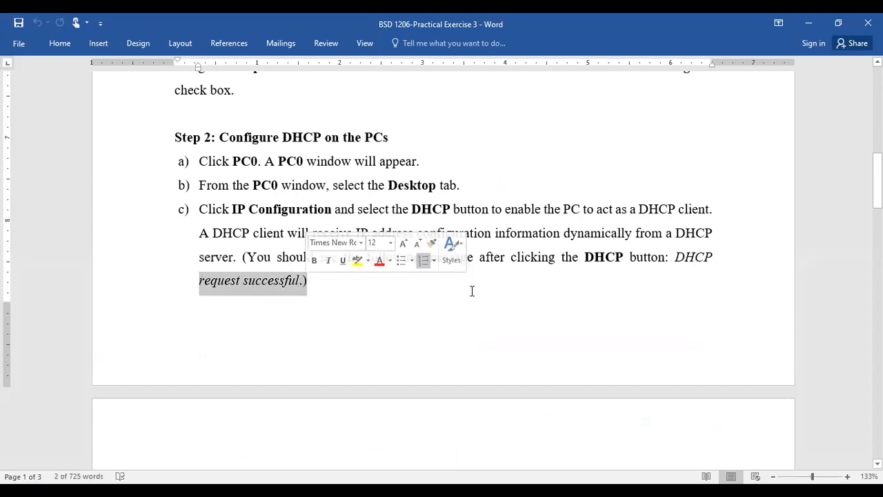
scroll(455, 306, "down", 4)
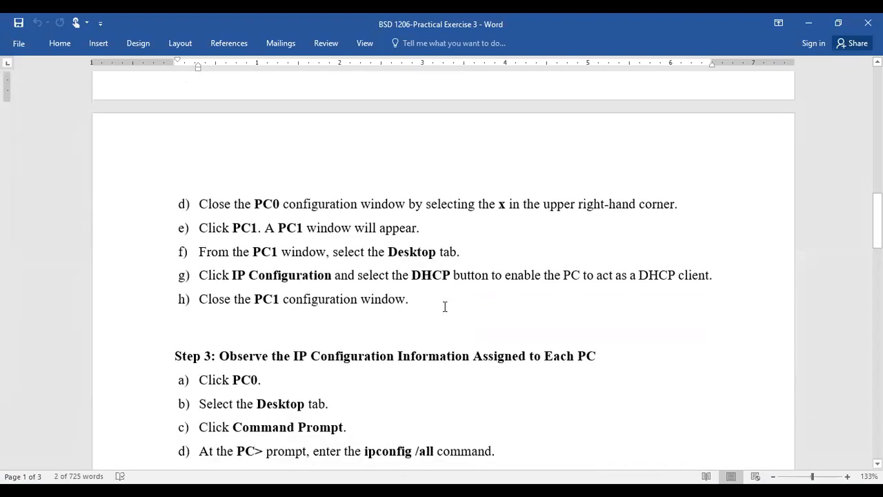
left_click(446, 301)
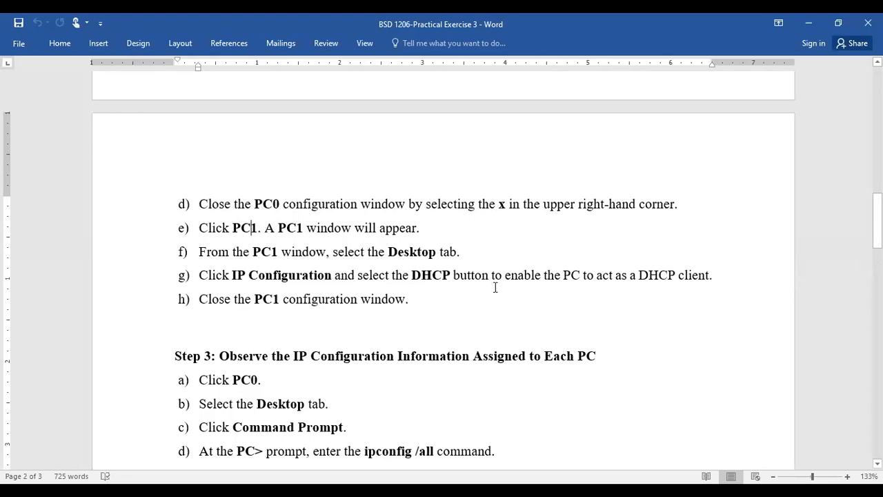
key("alt+Tab")
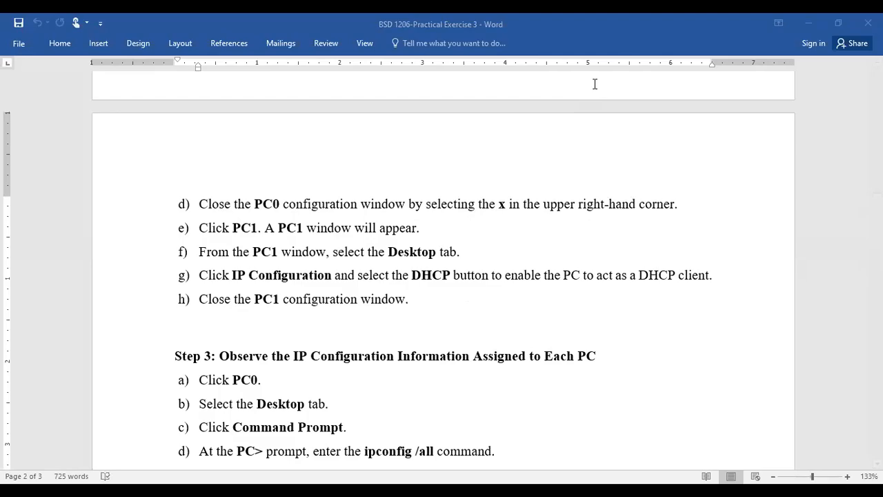
key("alt+Tab")
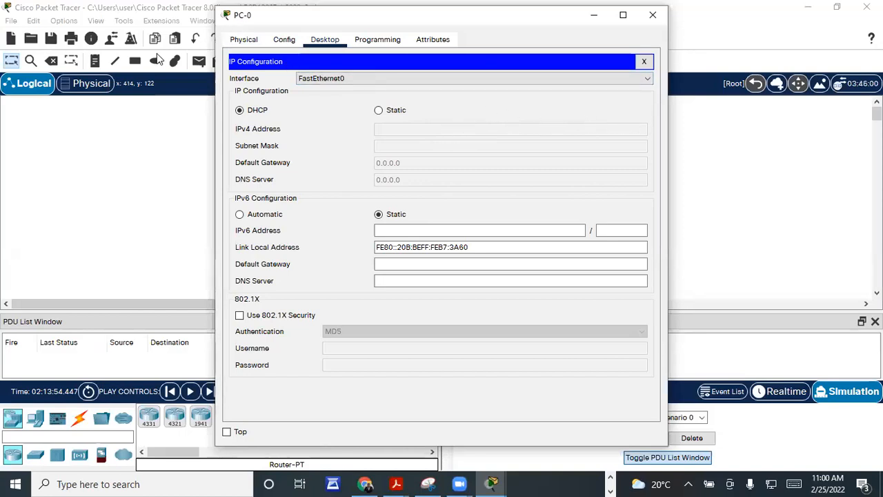
left_click_drag(318, 19, 236, 53)
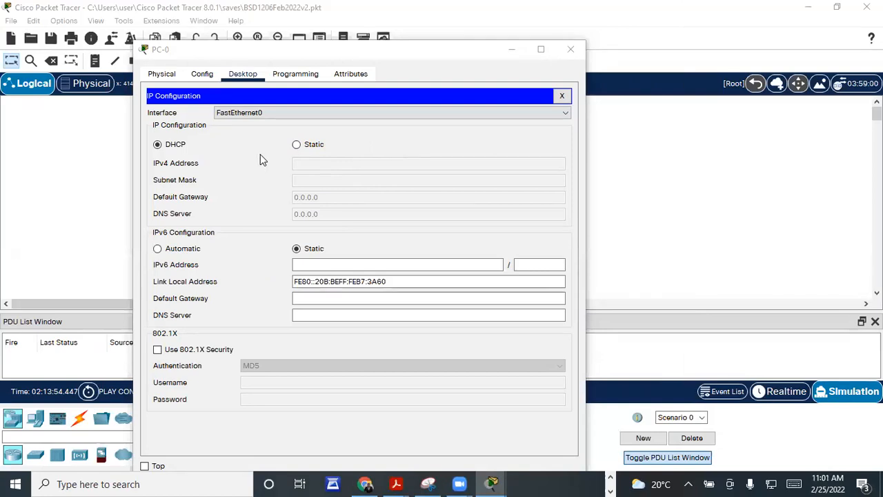
Step: Switch PC-0's IP Configuration from Static to DHCP
left_click(296, 145)
left_click(296, 145)
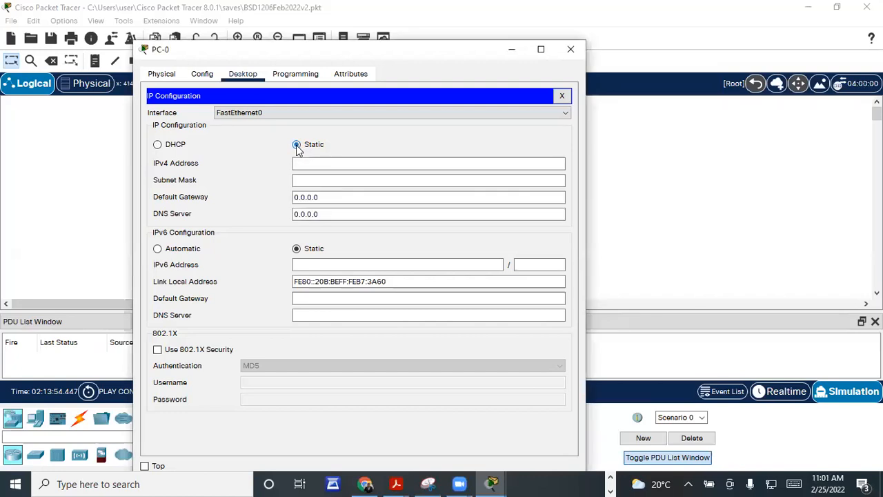
left_click(324, 165)
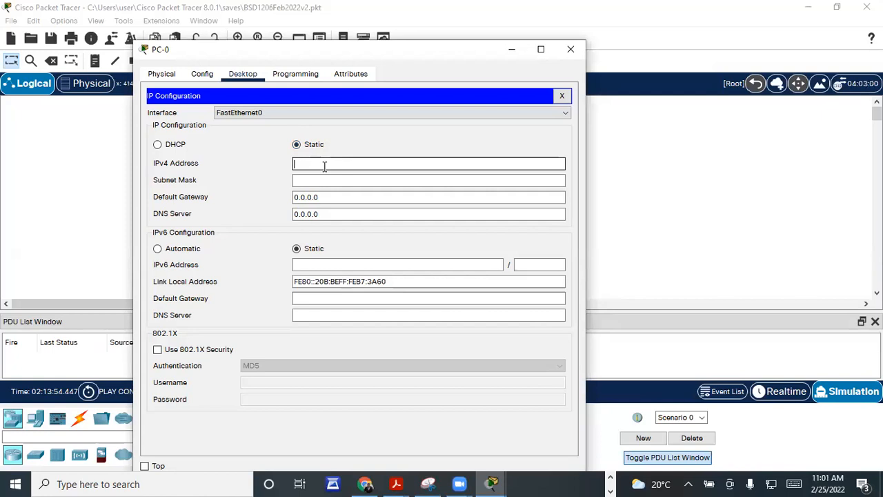
left_click(157, 147)
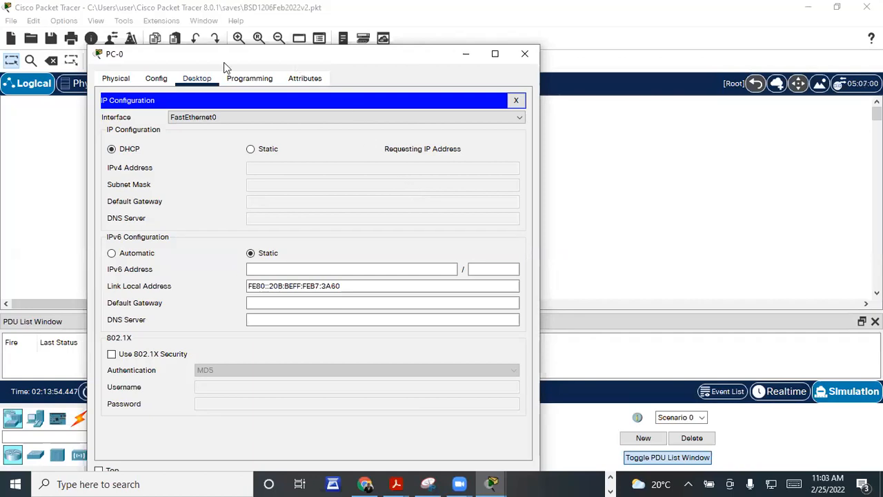
left_click_drag(296, 65, 244, 73)
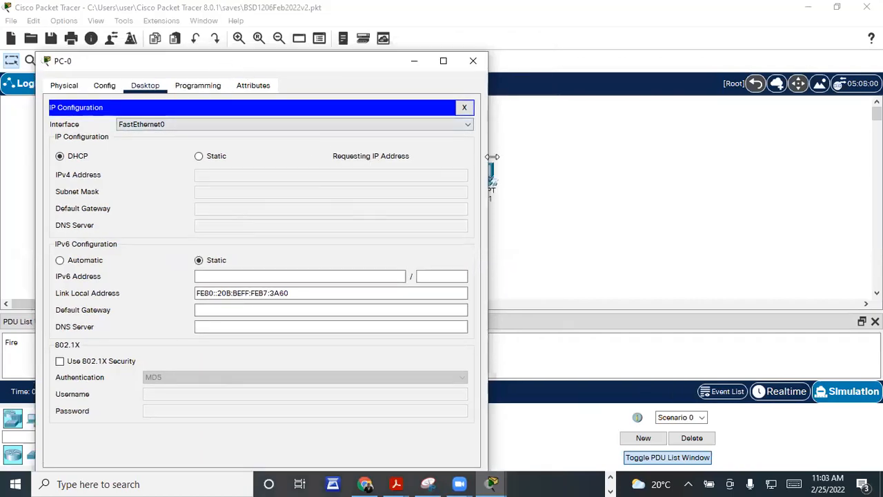
left_click_drag(492, 156, 531, 152)
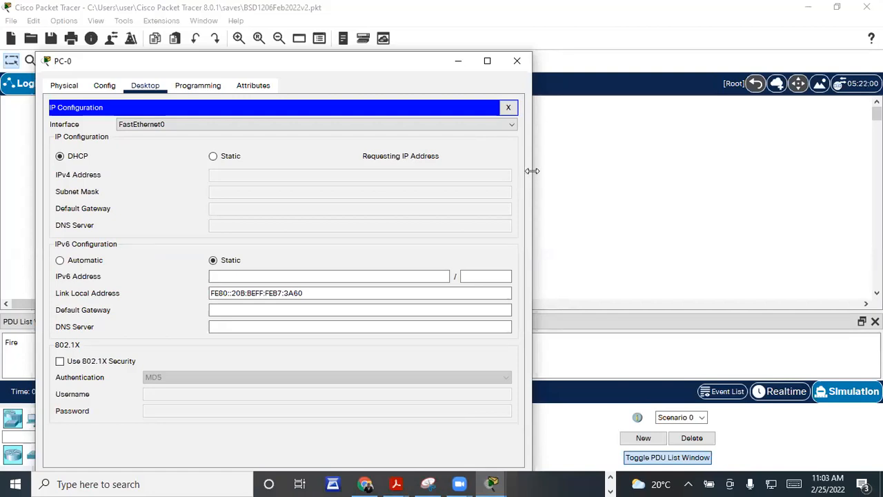
left_click_drag(533, 170, 489, 172)
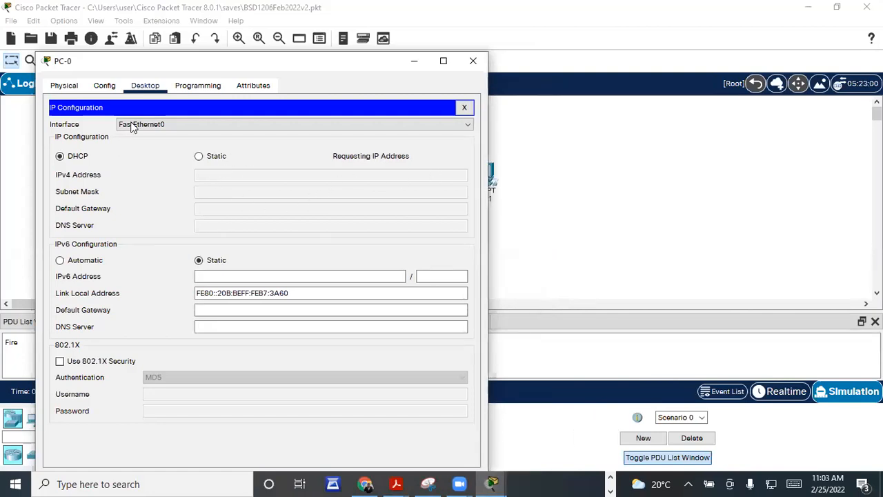
left_click(114, 84)
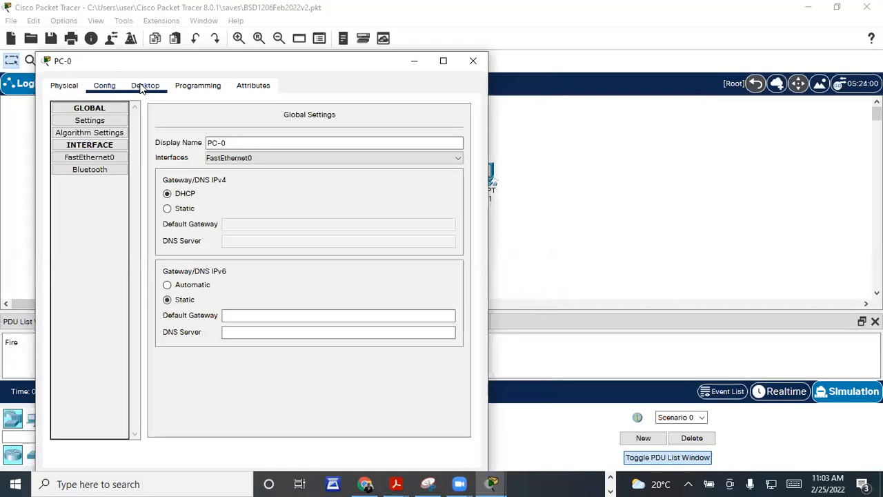
left_click(142, 86)
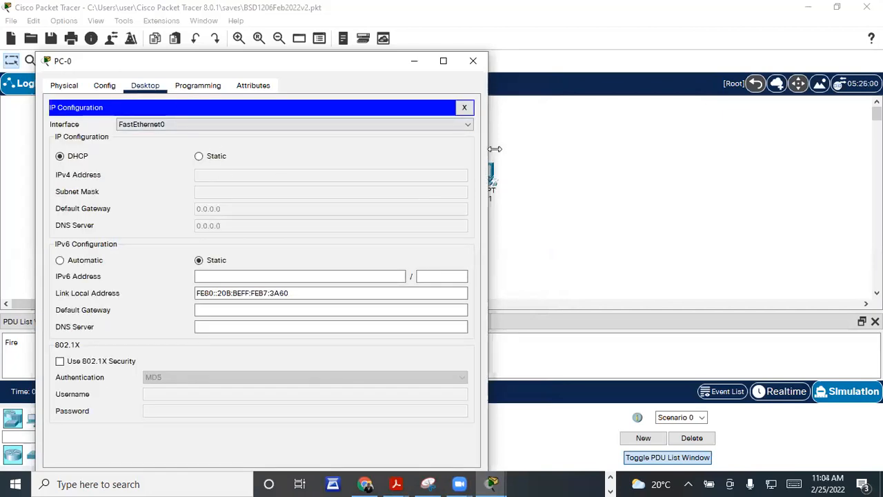
left_click_drag(488, 154, 642, 156)
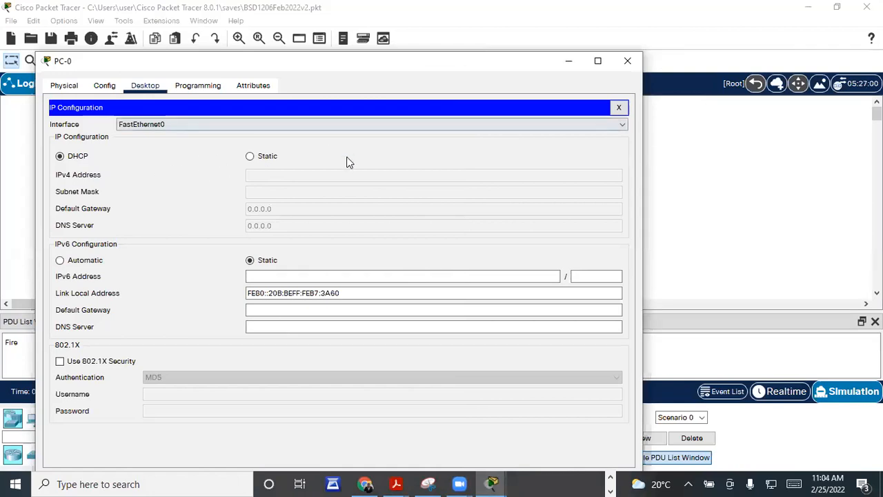
left_click(190, 87)
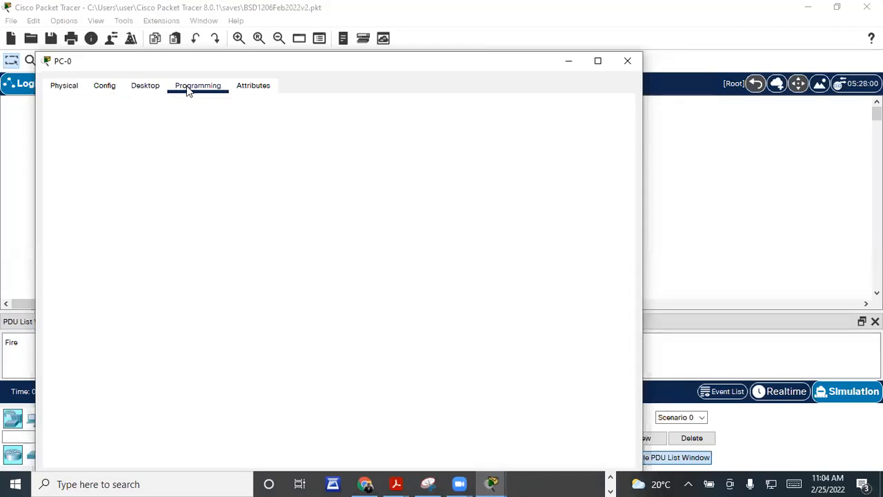
left_click(145, 89)
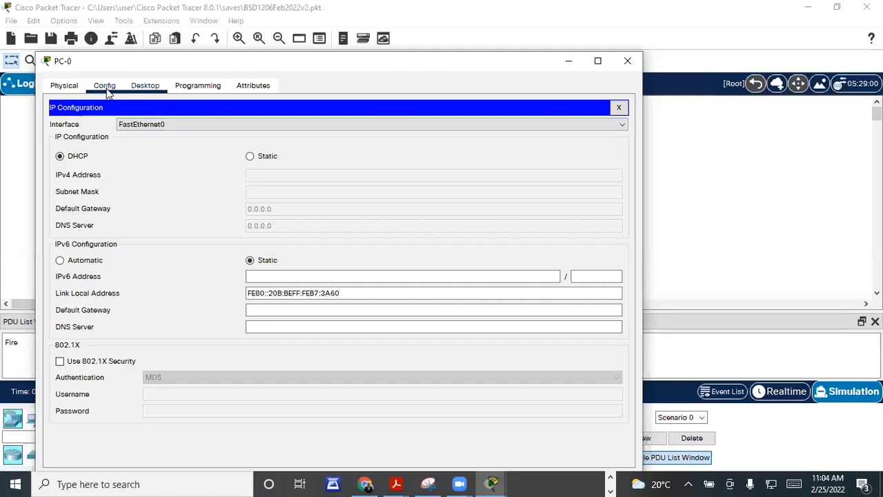
left_click(114, 90)
left_click(142, 93)
Step: Close PC-0's window and set PC-1's IP Configuration to DHCP
left_click(628, 60)
left_click(487, 174)
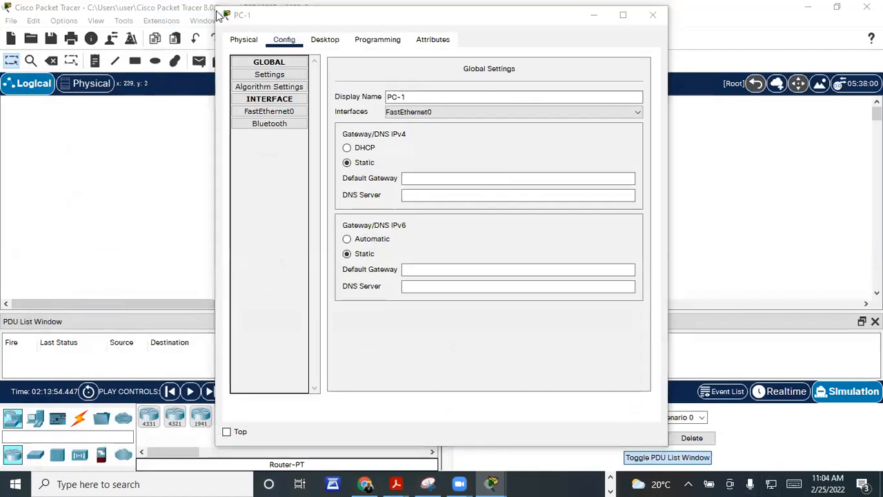
left_click_drag(241, 18, 63, 40)
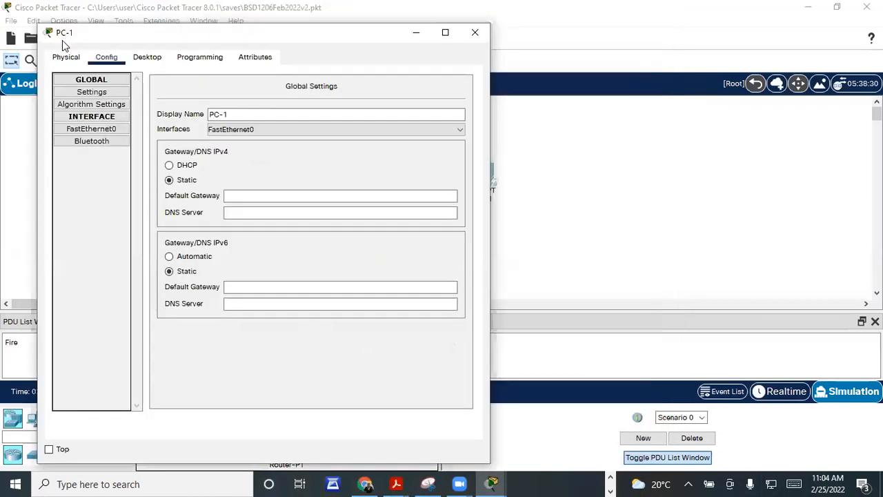
left_click(149, 57)
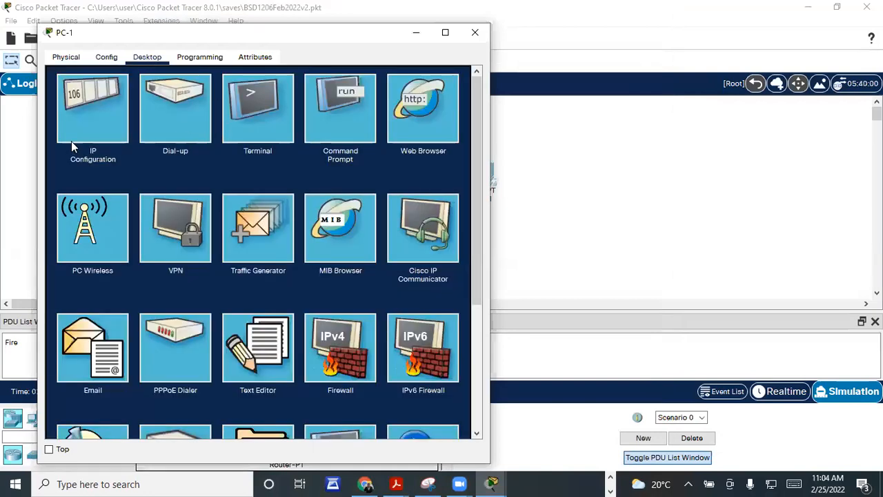
left_click(96, 123)
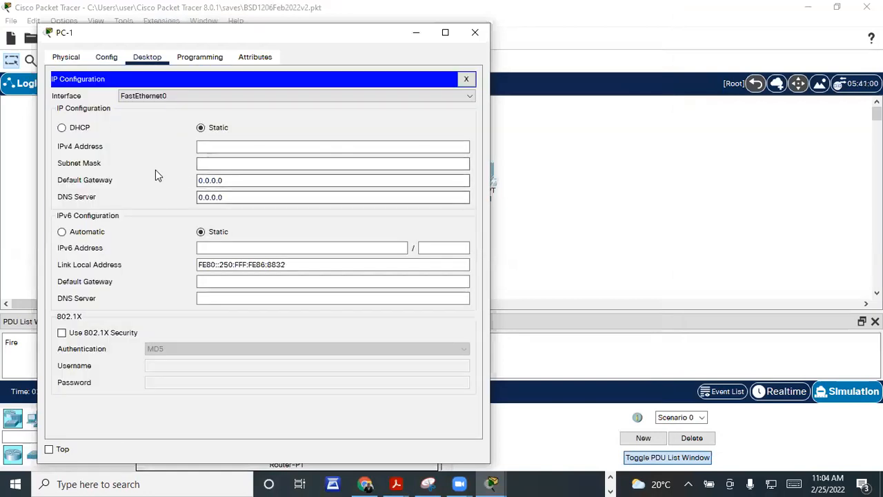
left_click(62, 129)
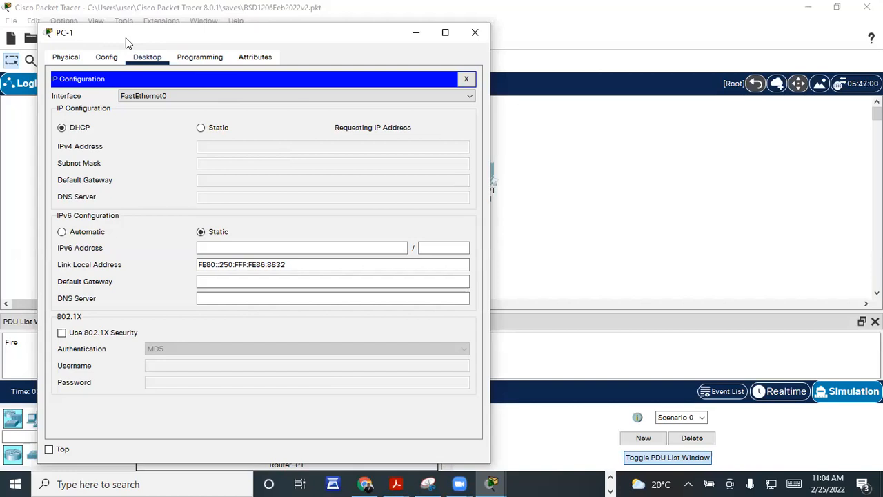
Step: Reposition and widen PC-1's window, then close it and switch to Word
left_click_drag(127, 43, 129, 81)
left_click_drag(494, 220, 700, 214)
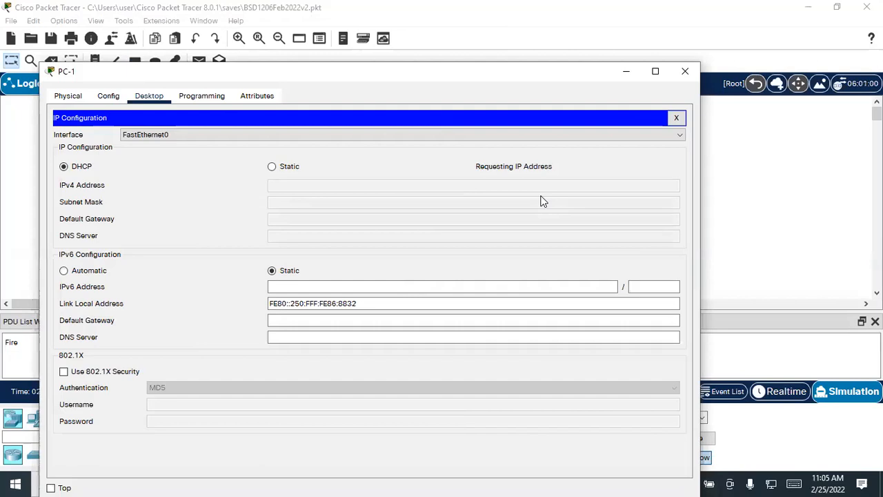
left_click(684, 73)
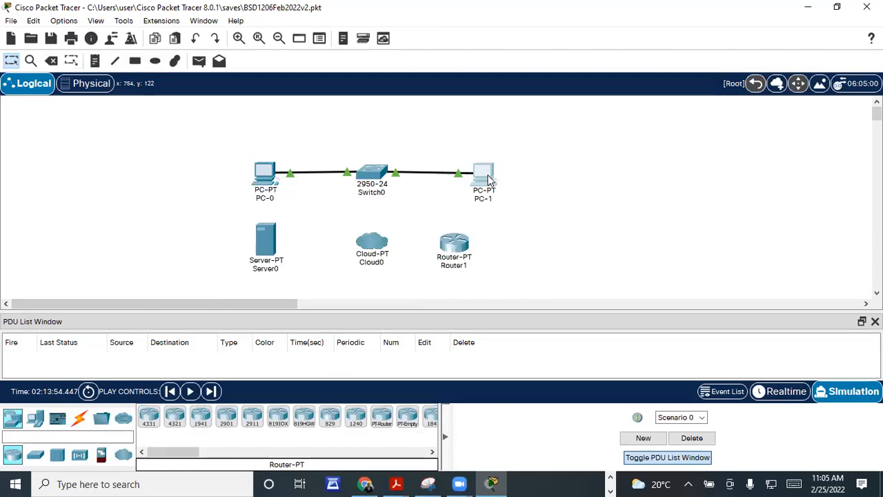
mouse_move(487, 184)
left_click(532, 78)
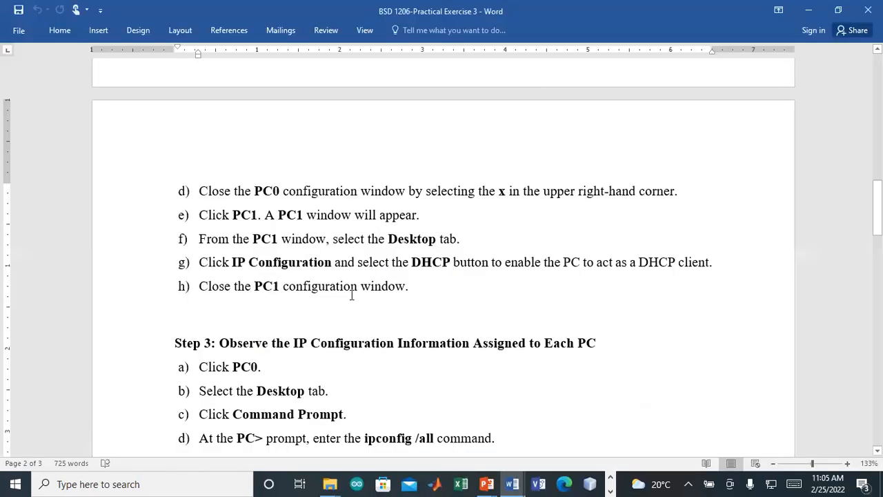
Step: Scroll through the Word lab instructions to find Step 3's ipconfig item
scroll(351, 292, "down", 5)
scroll(353, 302, "up", 2)
scroll(348, 244, "down", 1)
scroll(347, 247, "up", 1)
scroll(347, 247, "up", 12)
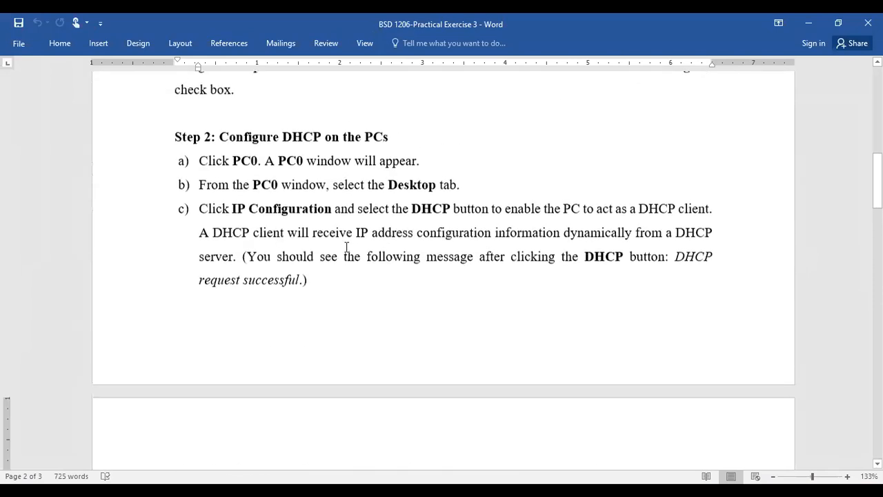
left_click(304, 180)
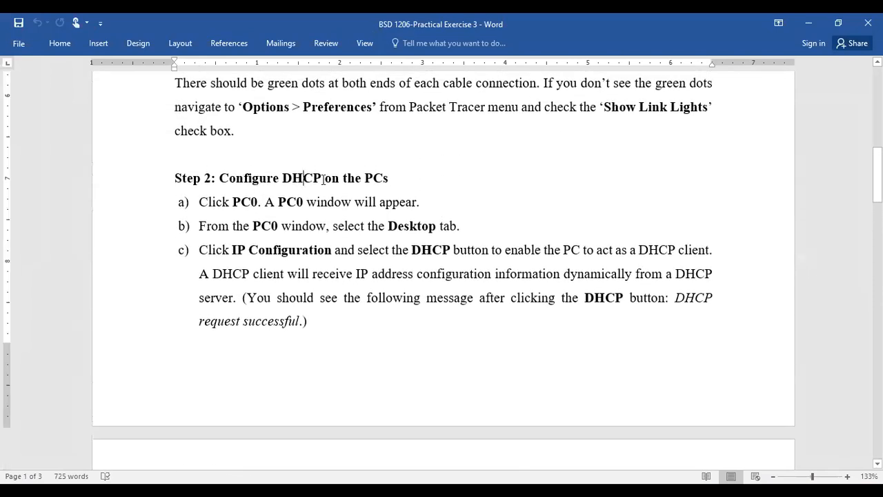
scroll(367, 207, "down", 3)
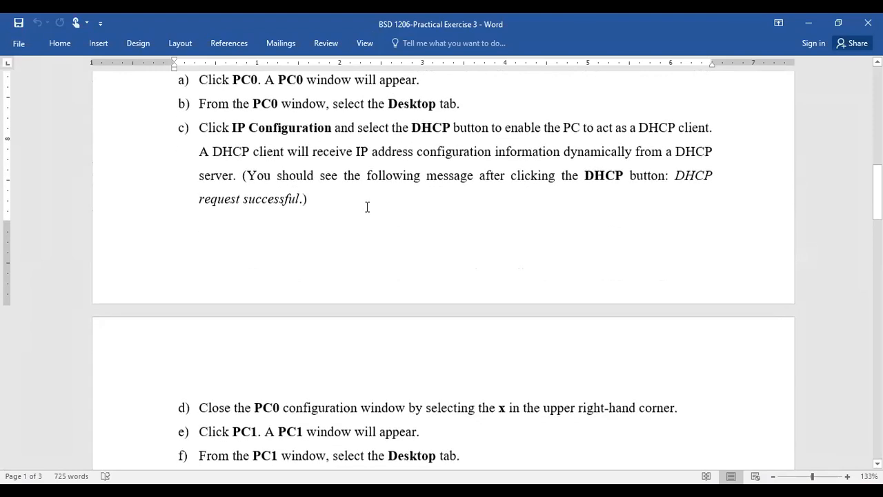
scroll(367, 207, "up", 2)
left_click(252, 162)
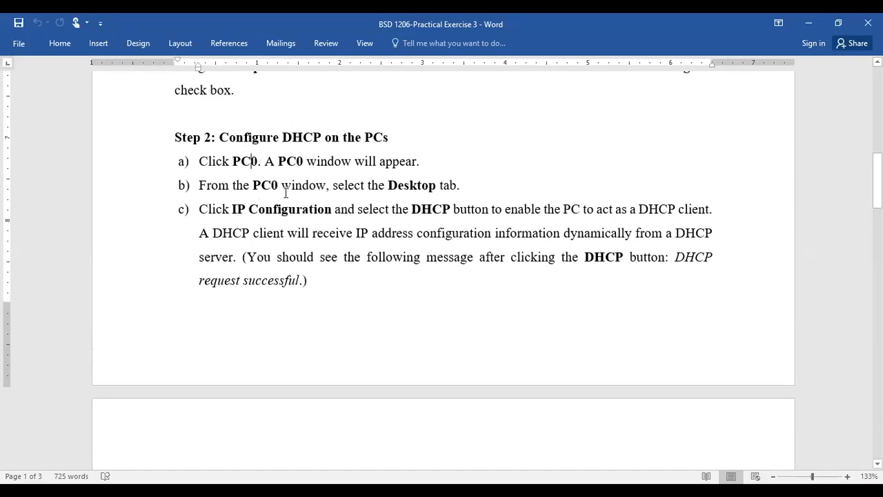
scroll(270, 178, "down", 10)
scroll(305, 252, "down", 3)
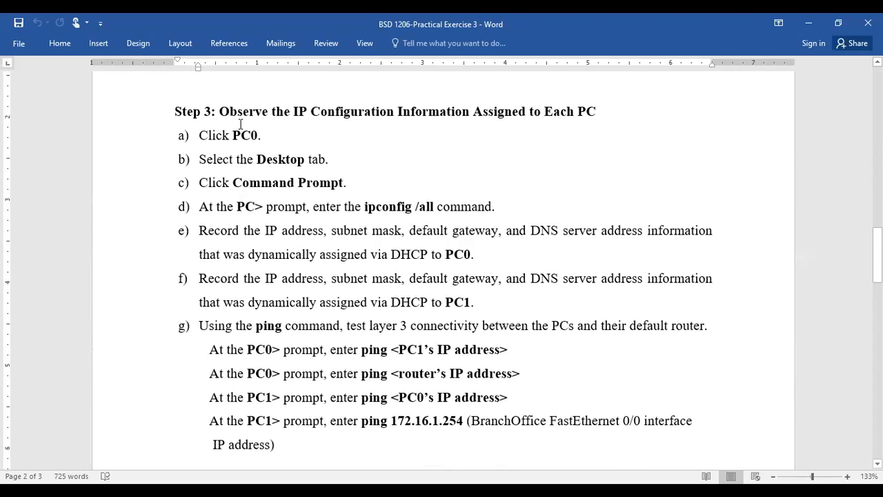
scroll(323, 297, "down", 10)
scroll(325, 293, "up", 4)
scroll(336, 315, "down", 17)
scroll(336, 316, "up", 20)
scroll(336, 307, "up", 3)
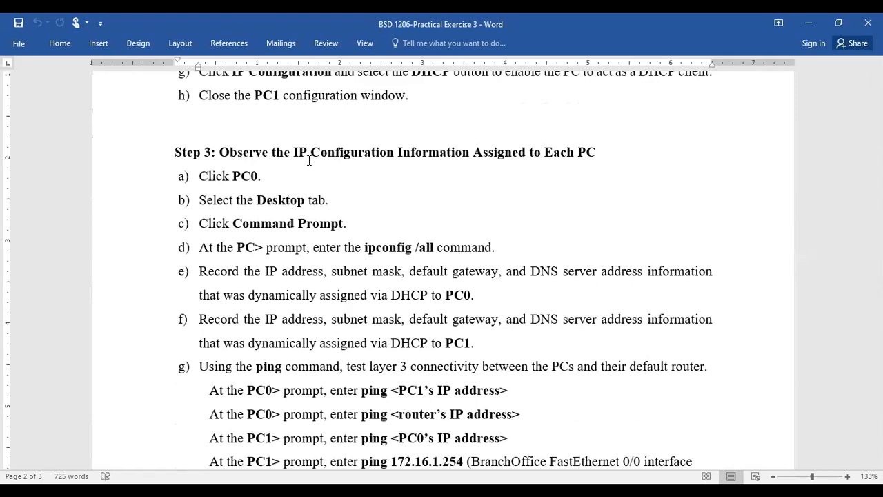
scroll(373, 180, "down", 1)
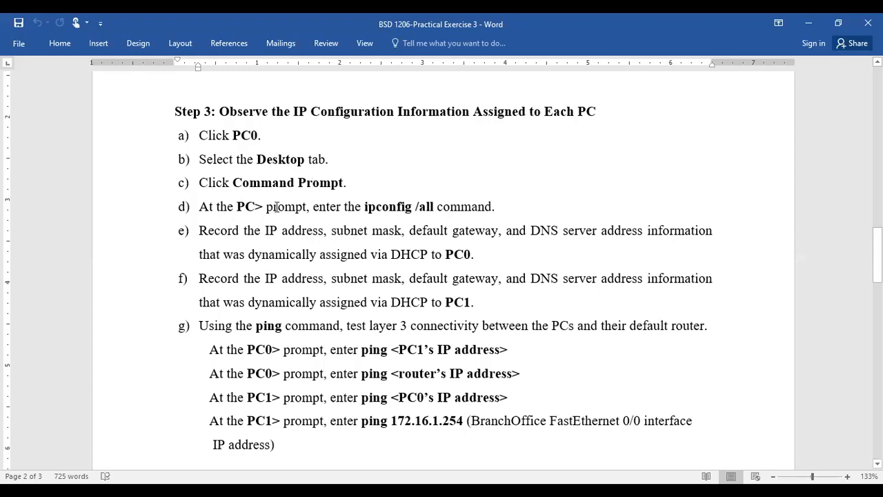
Step: Copy the 'ipconfig /all' command from item d) and return to Packet Tracer
left_click_drag(365, 207, 434, 207)
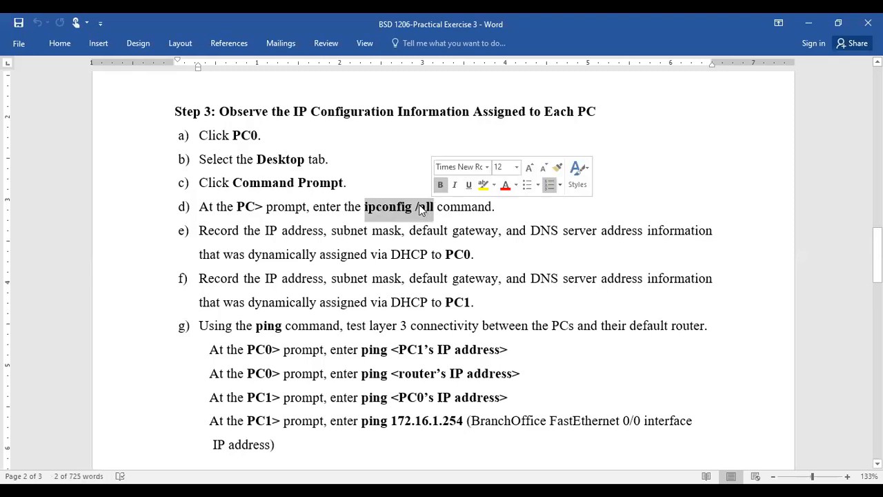
right_click(419, 205)
left_click(461, 231)
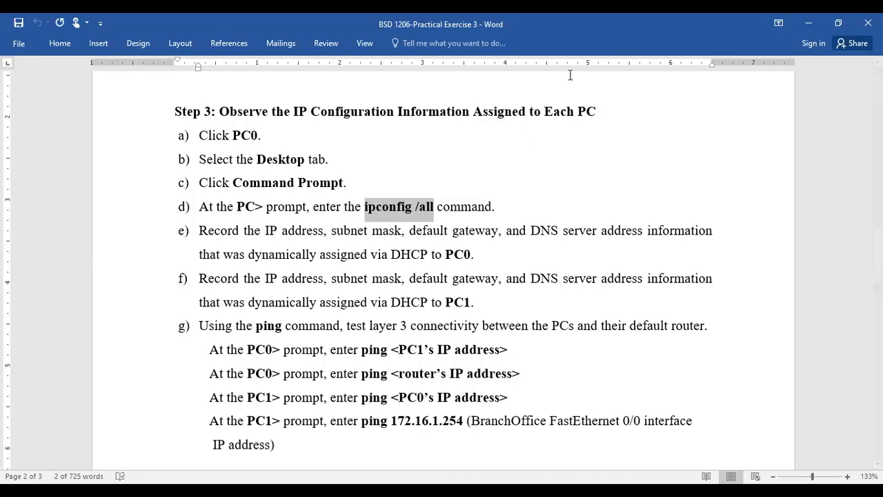
key("alt+Tab")
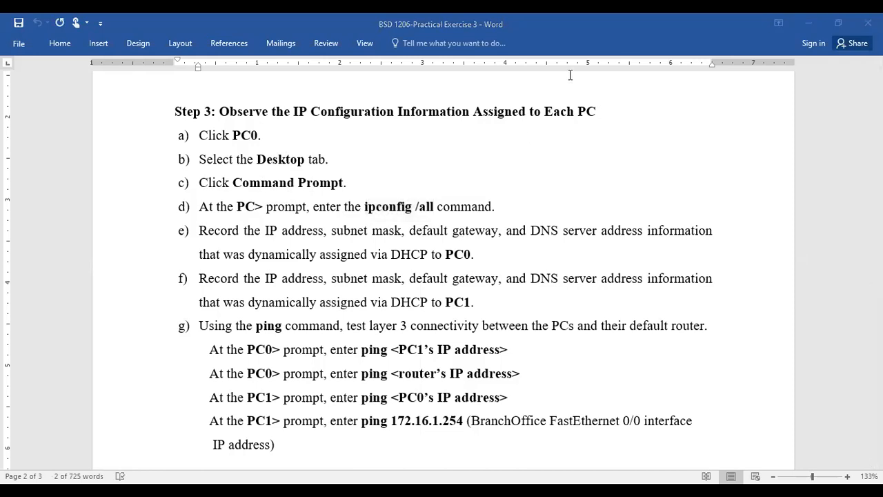
key("alt+Tab")
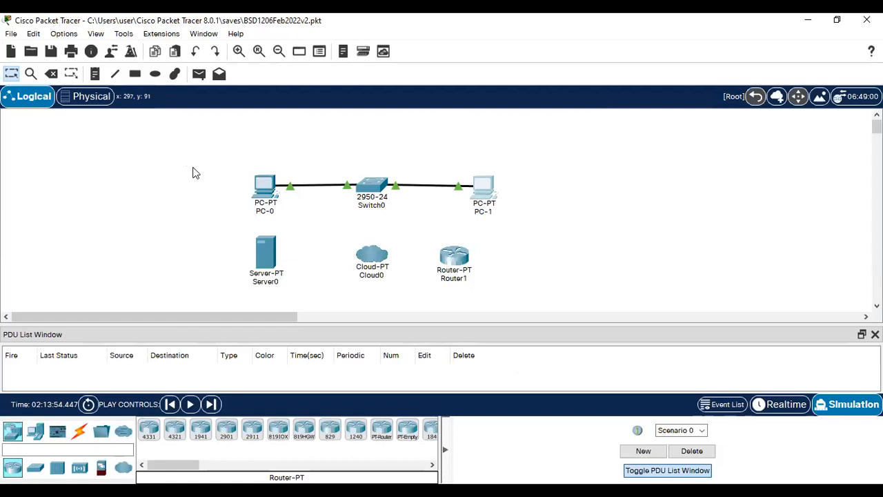
Step: Open PC-0's Desktop Command Prompt showing the C:\> prompt
left_click(275, 184)
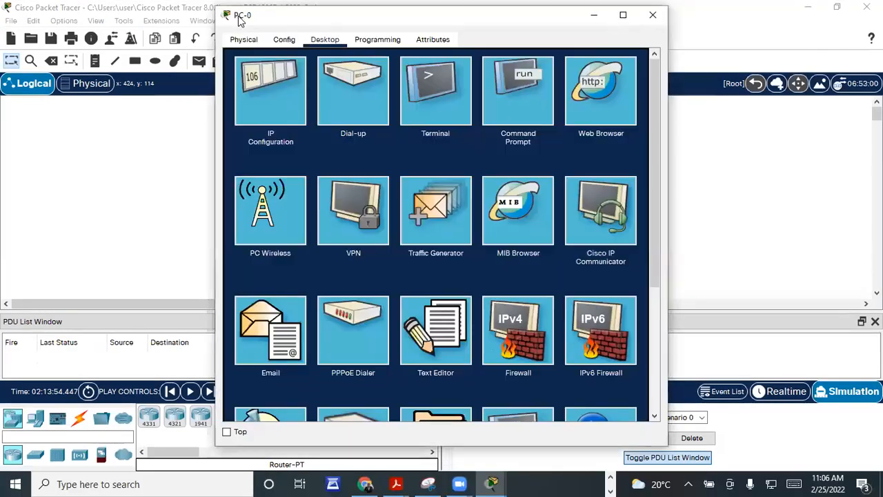
left_click_drag(236, 20, 92, 41)
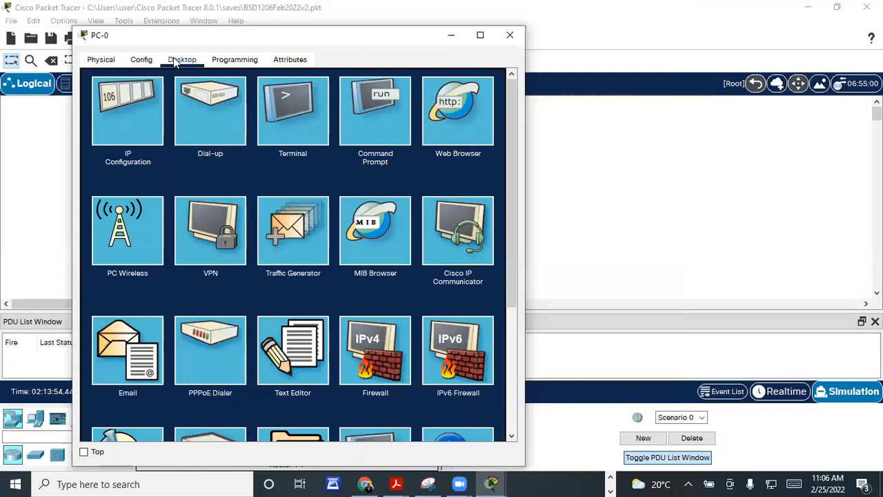
scroll(311, 225, "down", 3)
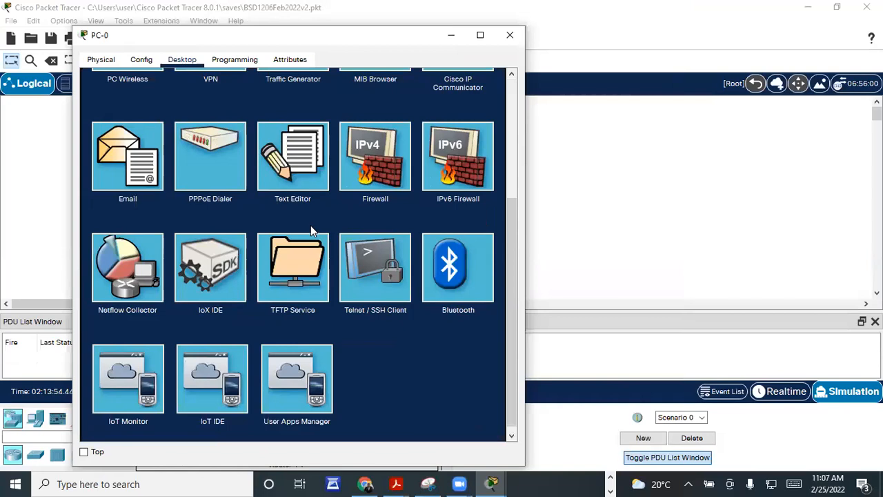
scroll(301, 237, "up", 1)
scroll(302, 236, "up", 3)
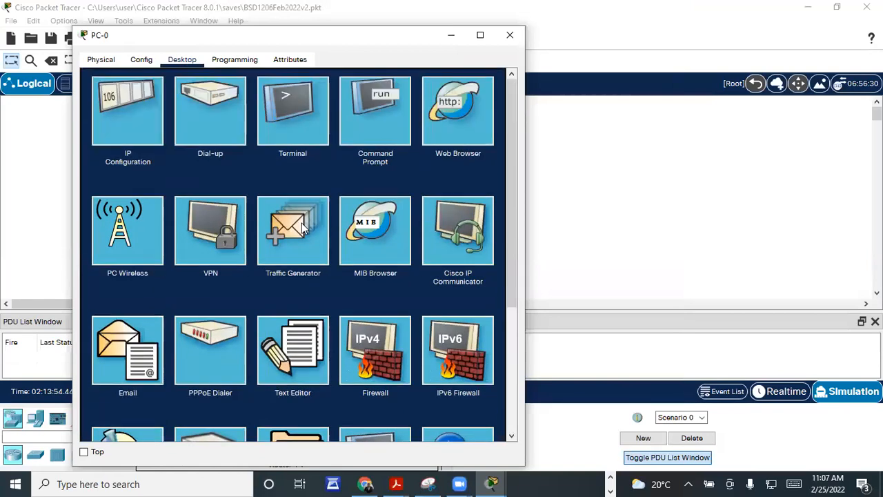
left_click(390, 118)
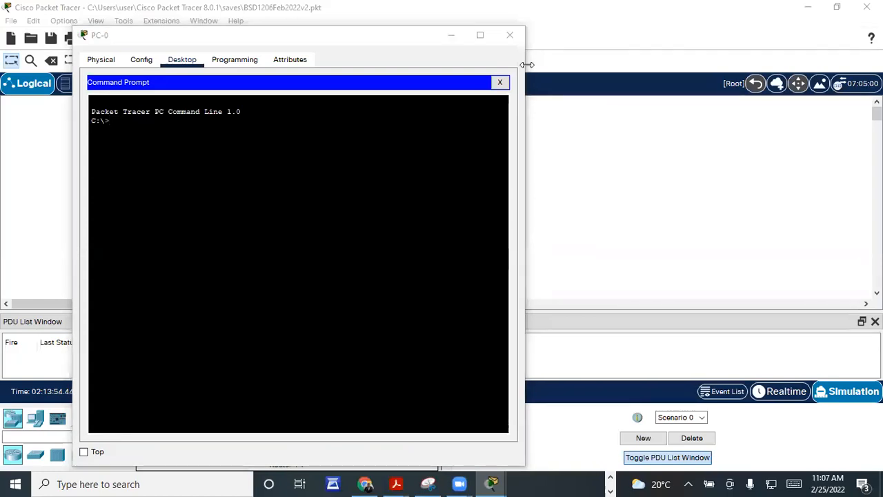
Step: On PC-0's command line run ipconfig/al, ipconfig/PC-0, then ipconfig/al again; close the window
left_click(160, 125)
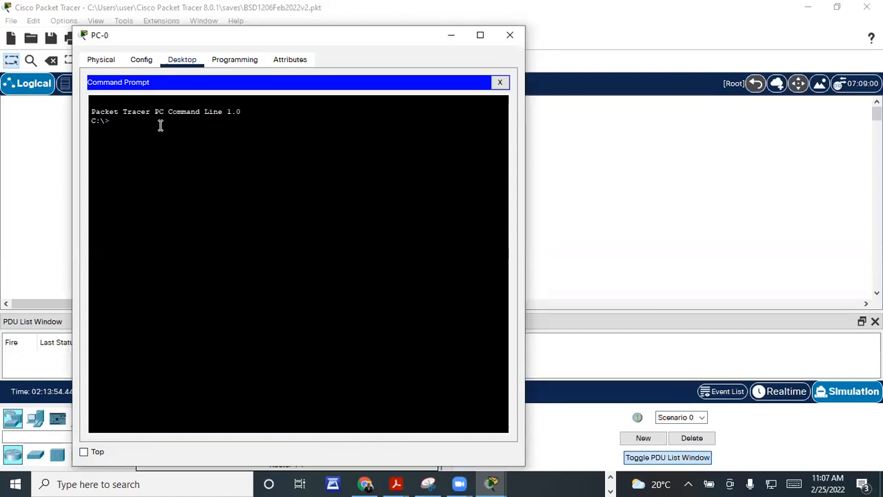
type("ipconfig/all")
key("Return")
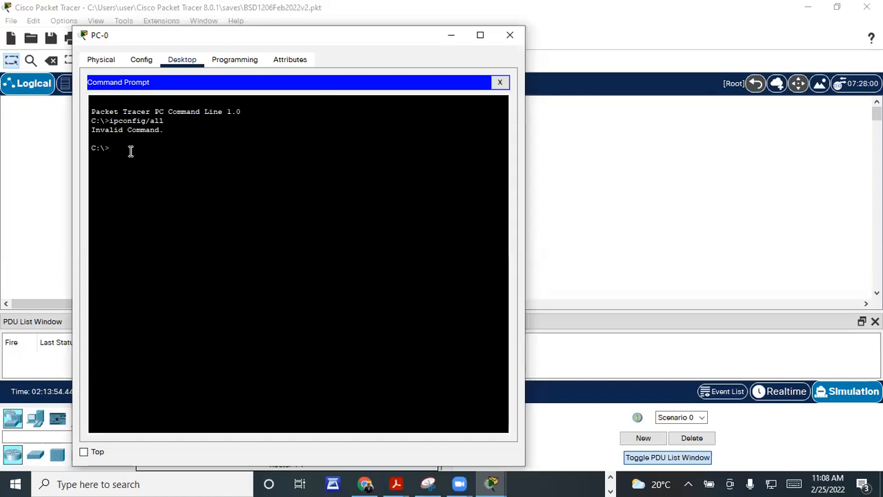
type("ipc")
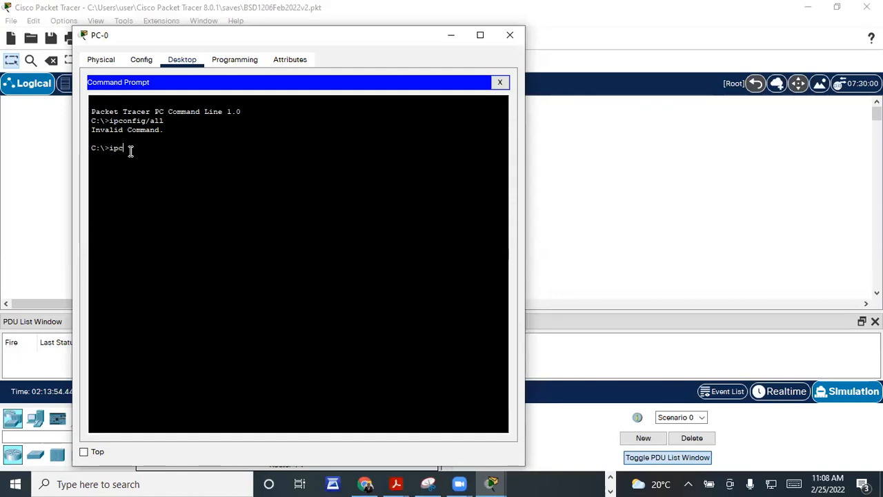
type("onfig")
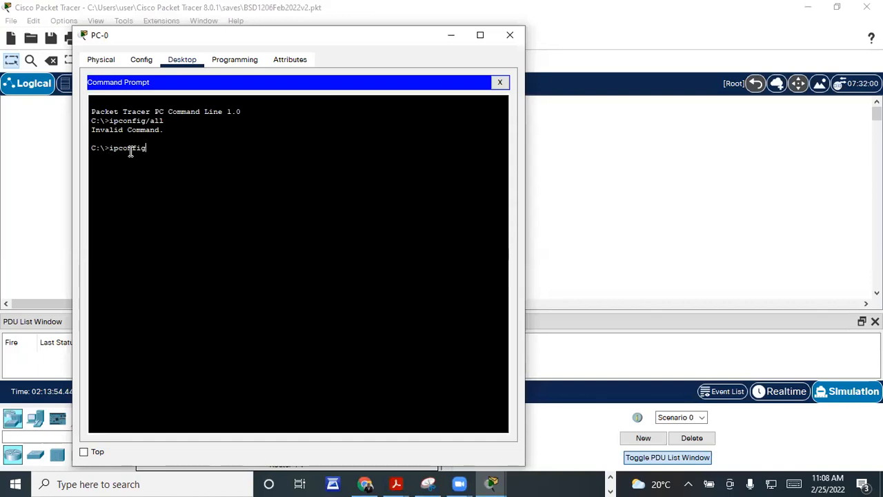
type("/")
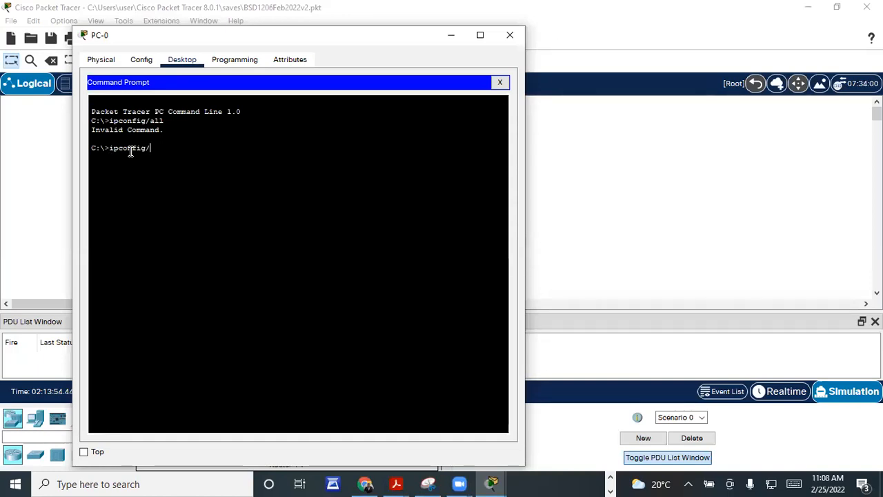
type("PC-0")
key("Return")
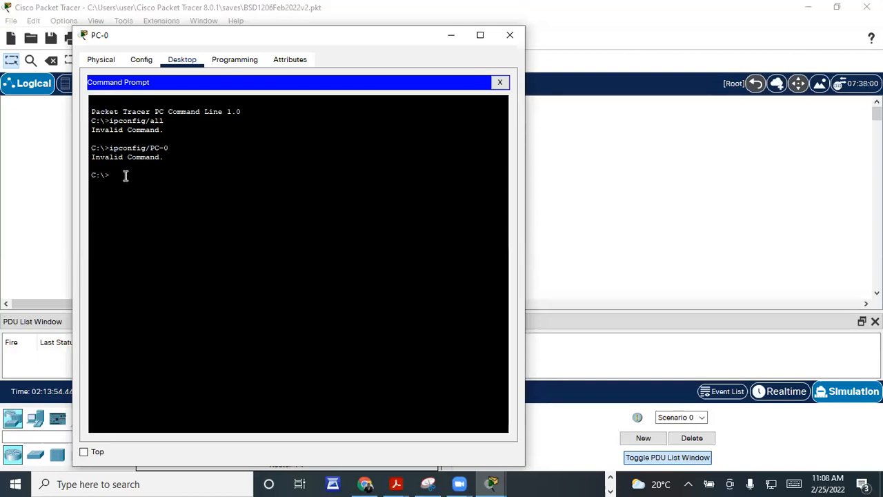
type("ipconfig/all")
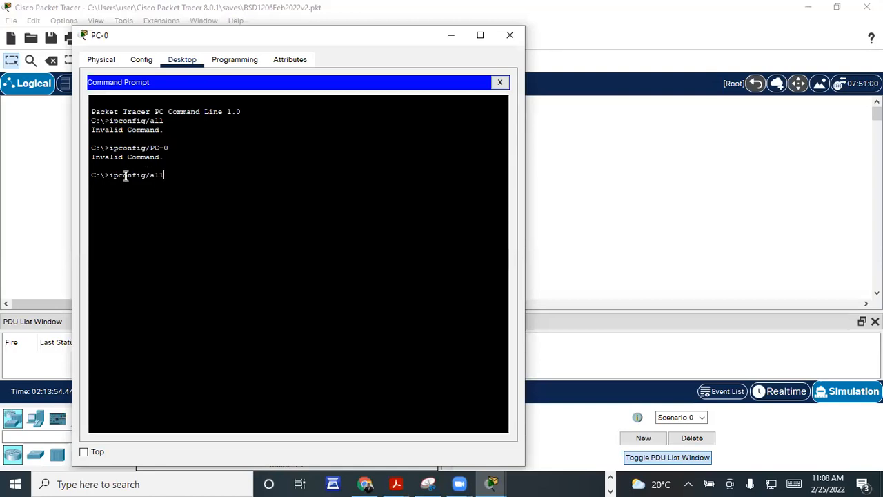
key("Return")
left_click_drag(158, 34, 155, 72)
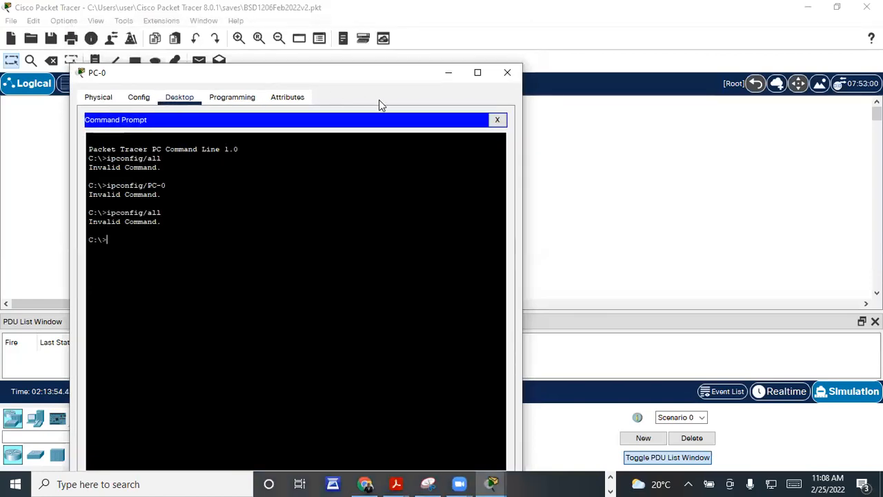
left_click(508, 72)
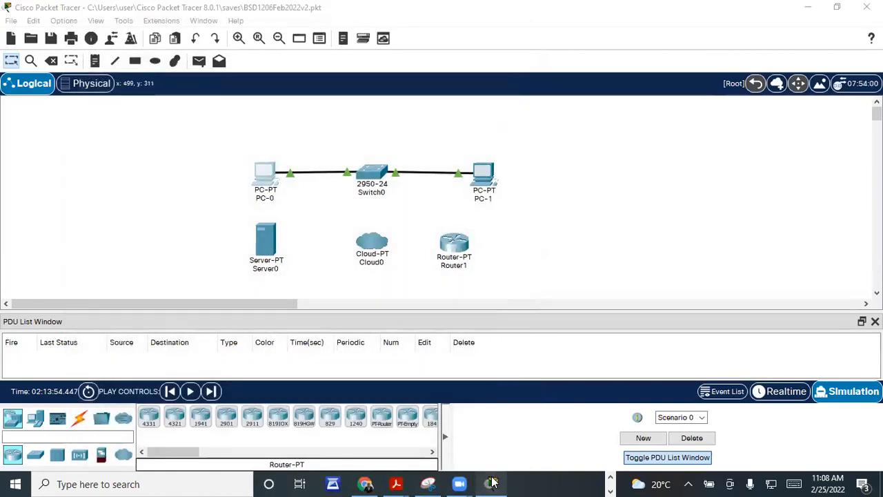
Step: Reopen PC-0's device window, move it, and close it again
left_click(268, 181)
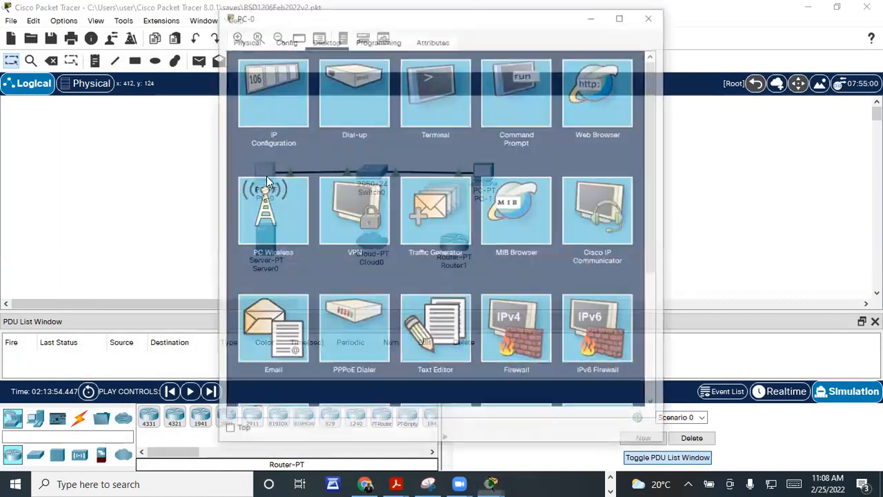
left_click_drag(234, 24, 90, 83)
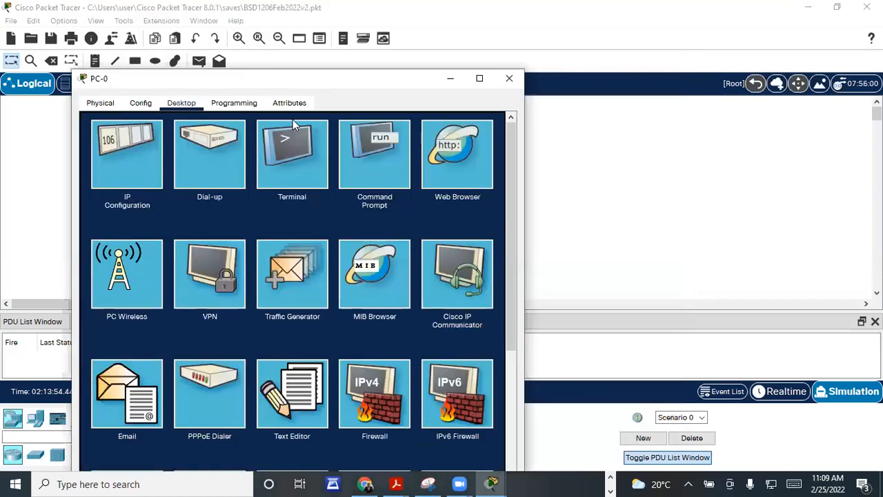
left_click(509, 82)
Step: Run pconfig/all in PC-1's Command Prompt, close PC-1's window, and reopen PC-0
left_click(484, 176)
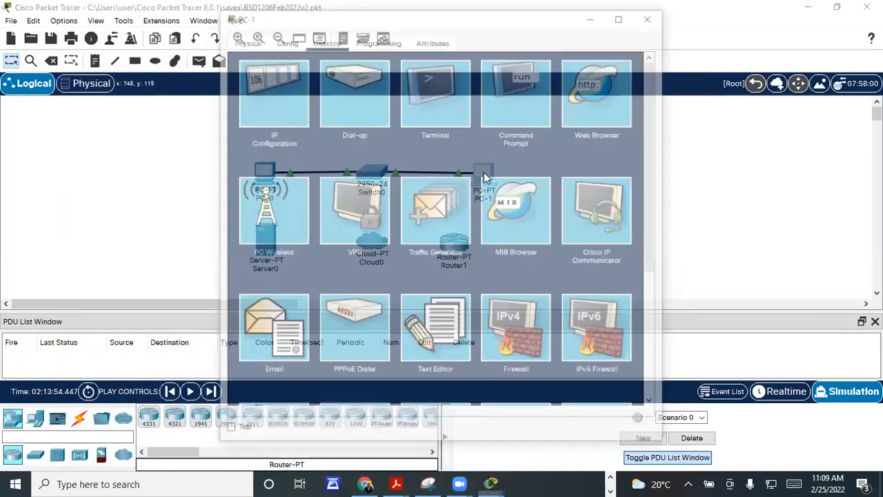
left_click(524, 90)
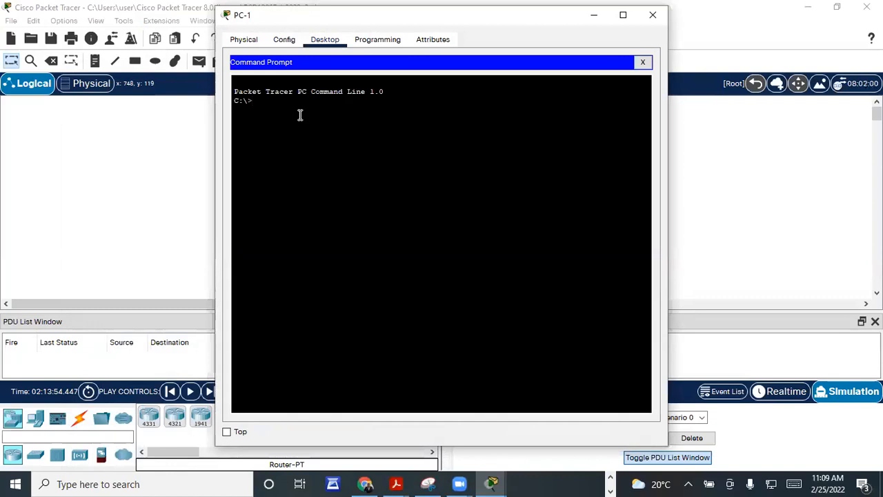
type("pconfig/all")
key("Return")
left_click_drag(493, 15, 451, 144)
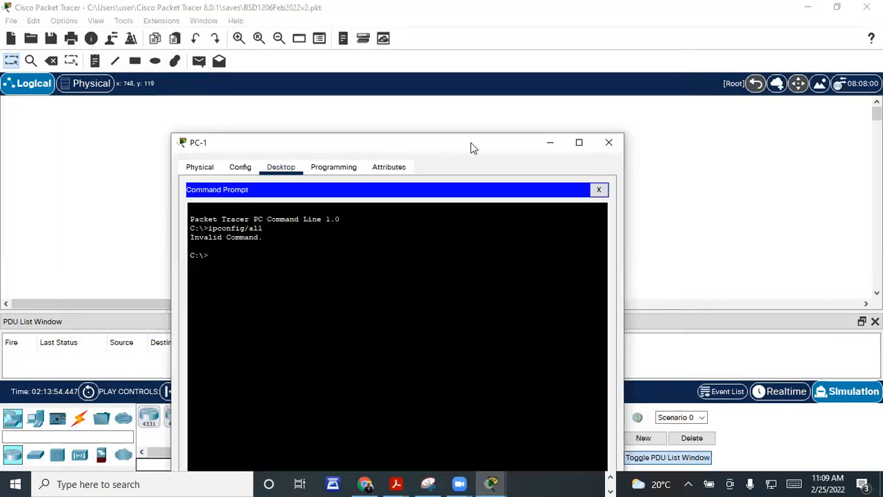
left_click(601, 145)
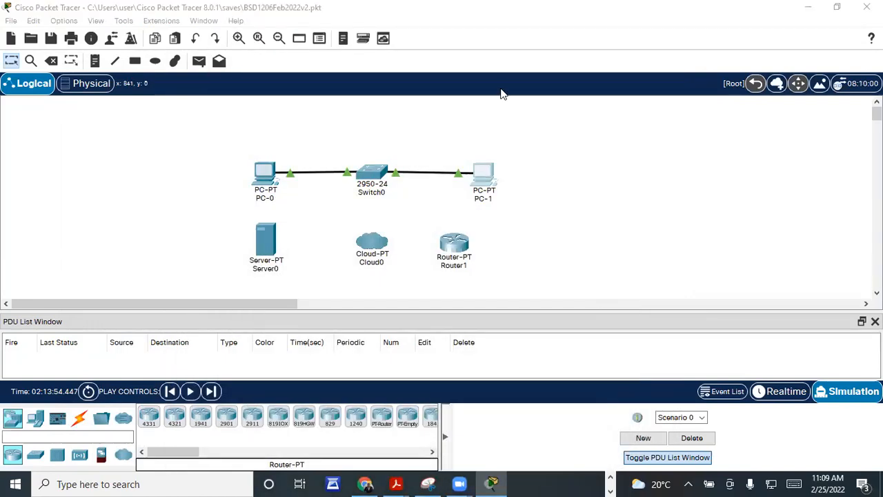
left_click(266, 172)
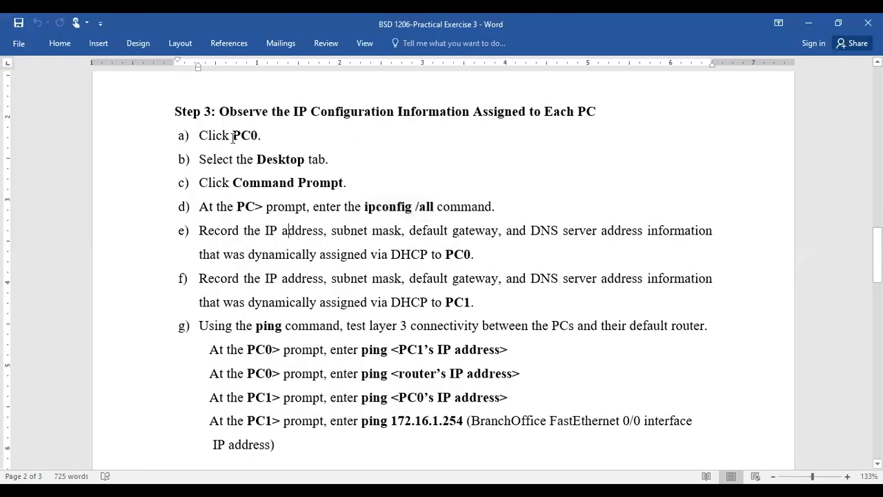
left_click_drag(232, 135, 305, 159)
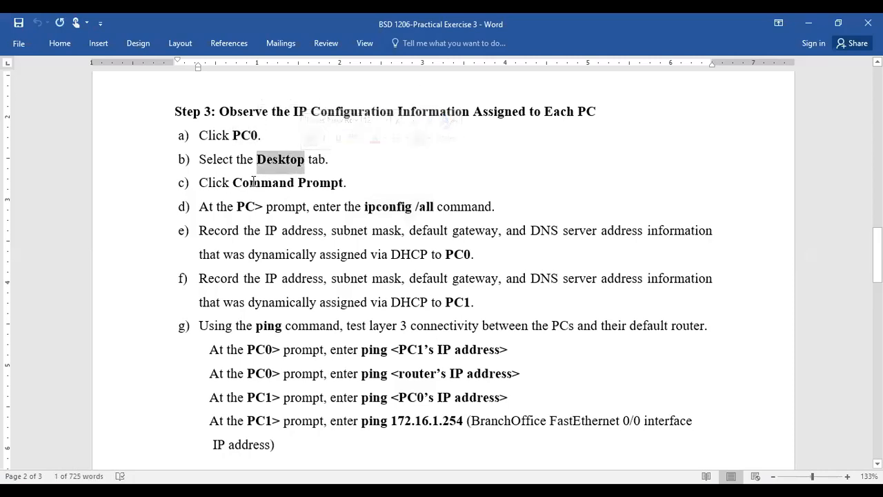
left_click_drag(233, 182, 343, 184)
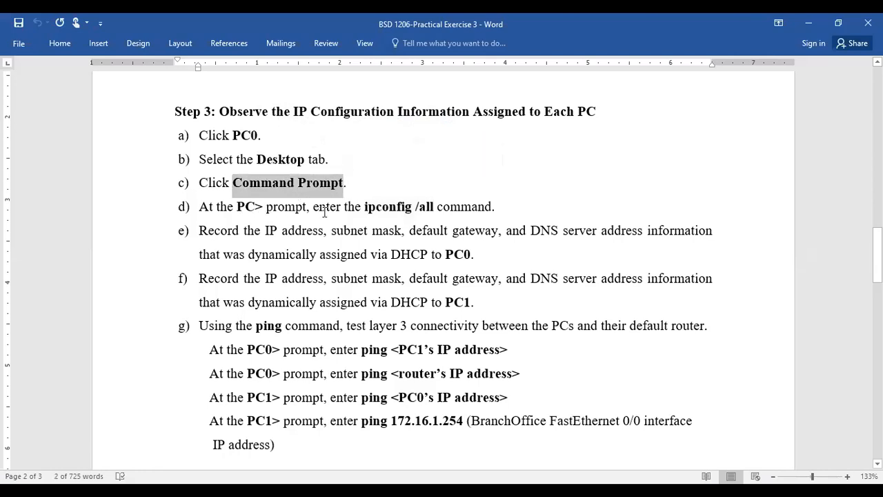
left_click_drag(366, 207, 435, 207)
left_click(283, 232)
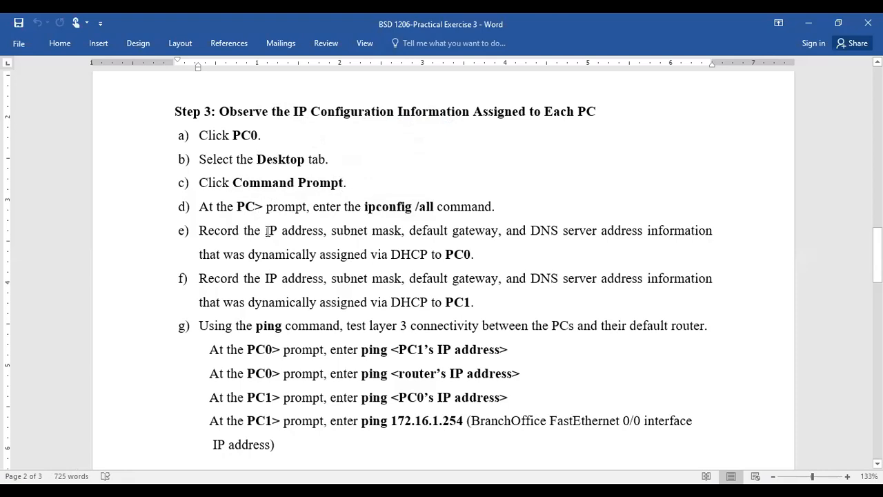
left_click_drag(267, 230, 325, 230)
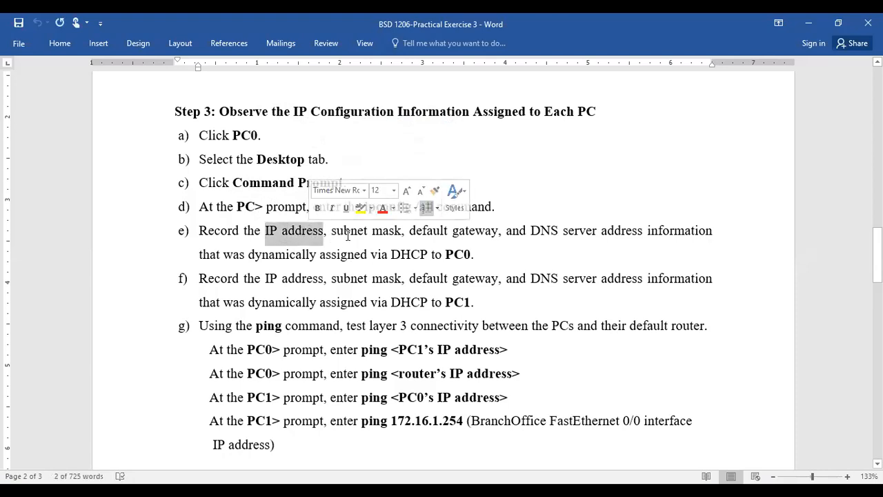
left_click(351, 230)
left_click_drag(409, 231, 557, 237)
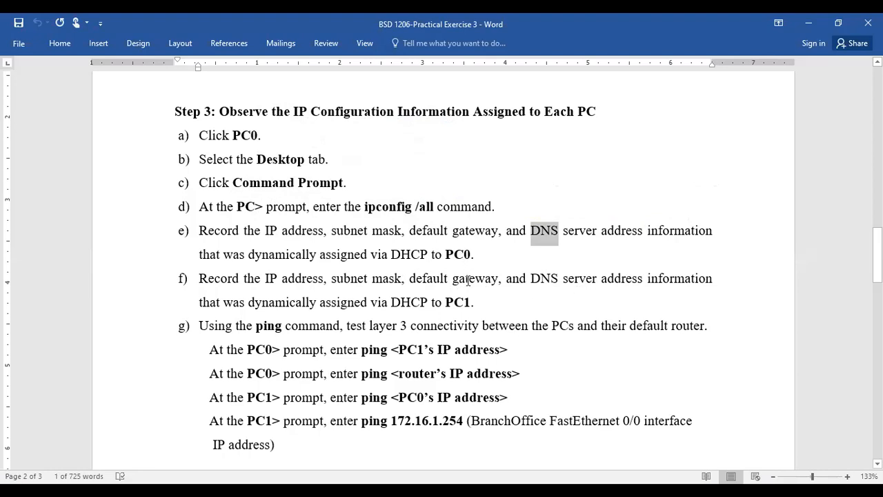
left_click(466, 305)
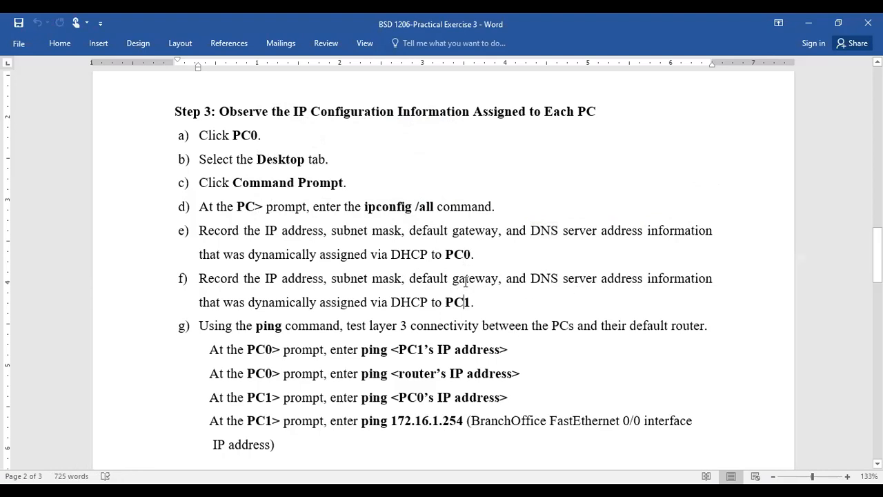
scroll(456, 297, "down", 3)
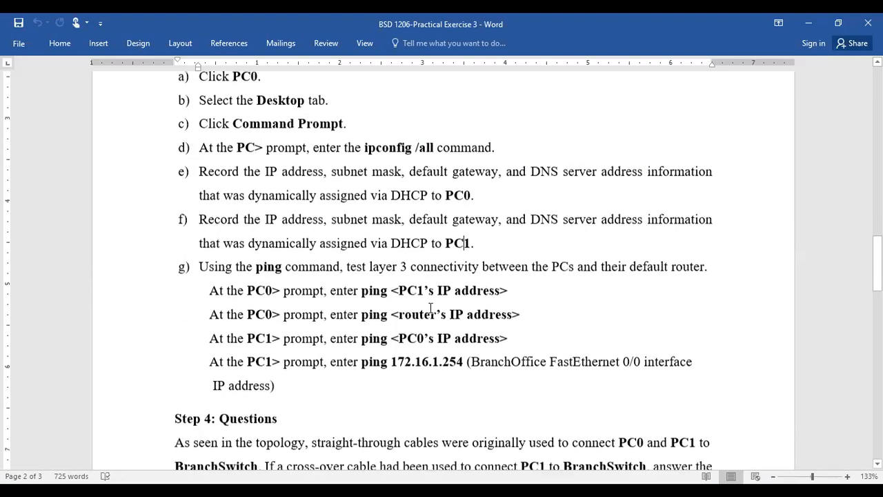
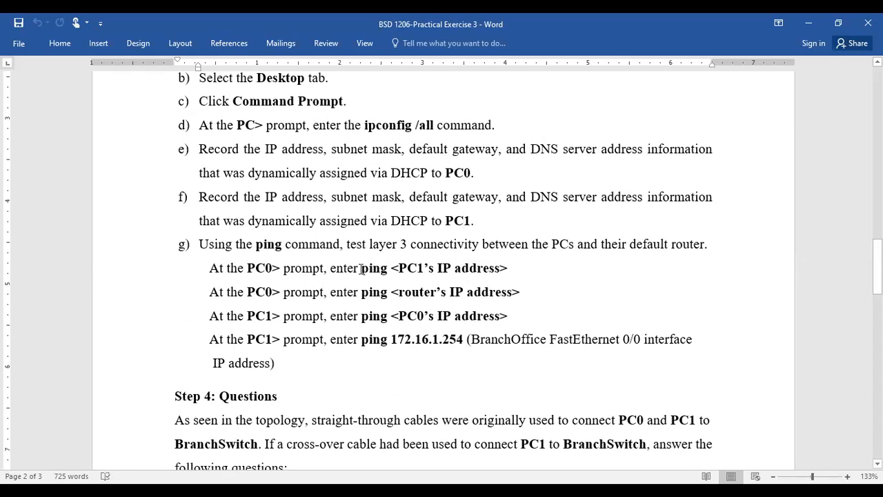
Step: Highlight 'ping' in the first PC0 line of step g, then return to Packet Tracer
left_click_drag(361, 272, 388, 276)
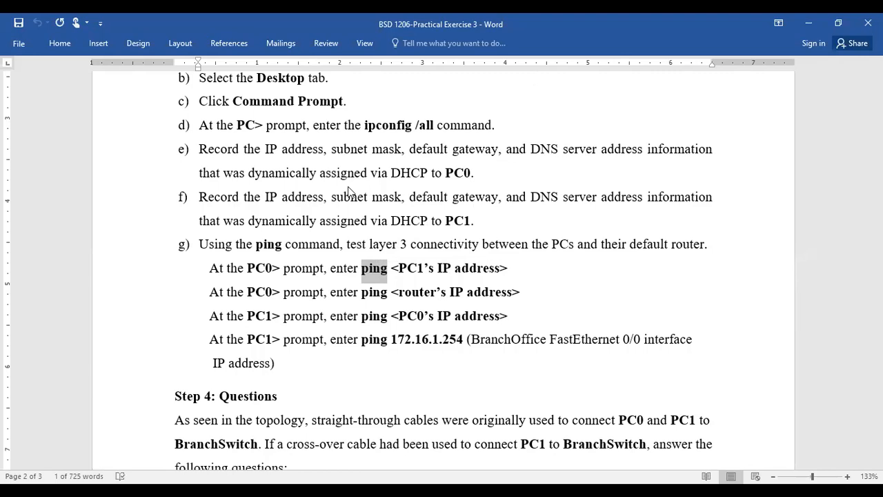
key("alt+Tab")
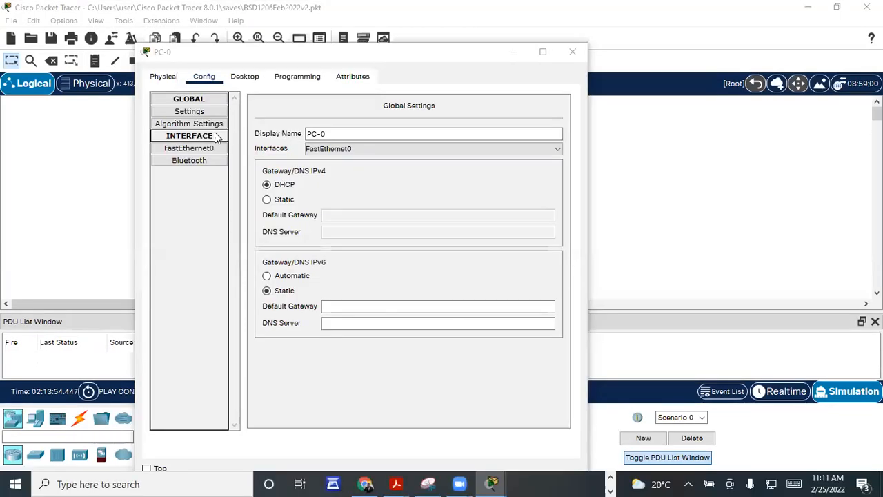
Step: Check that PC-0's FastEthernet0 interface is set to DHCP, then close PC-0's window
left_click(220, 152)
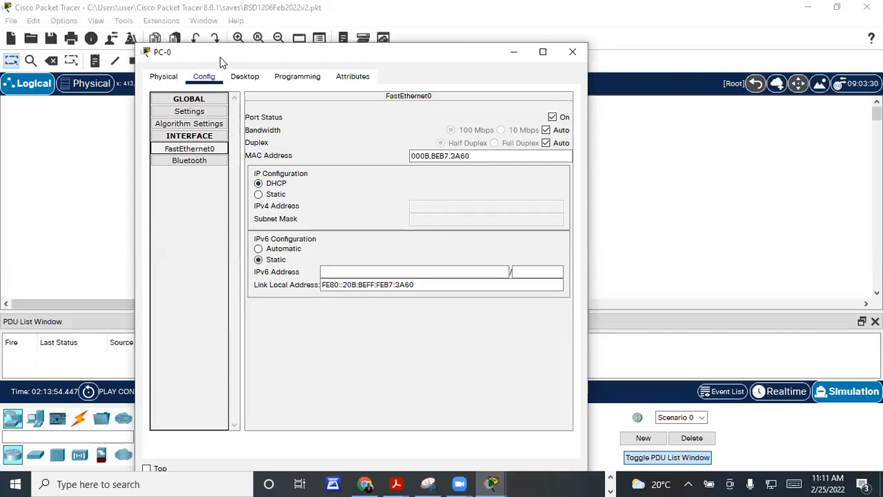
left_click_drag(221, 63, 341, 211)
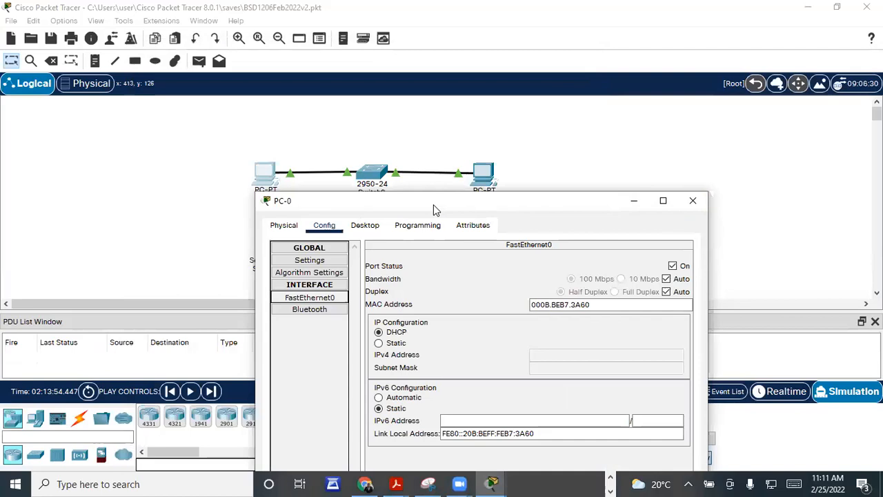
left_click_drag(433, 204, 403, 148)
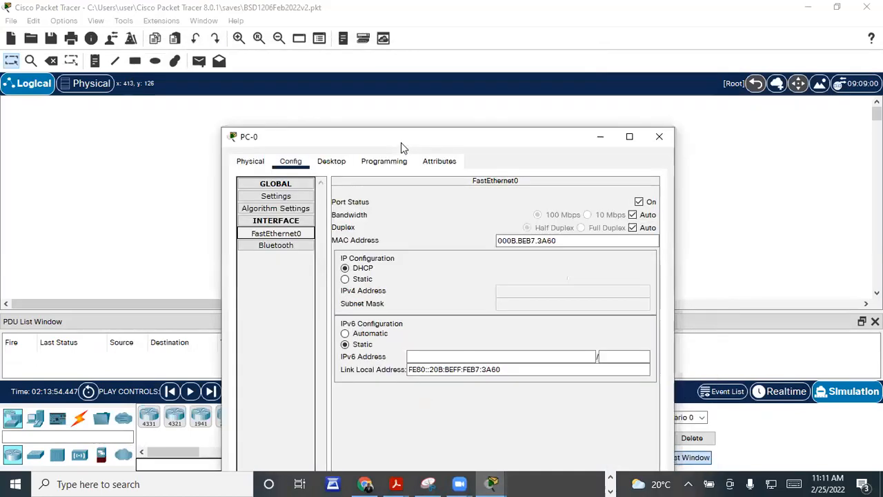
left_click(659, 136)
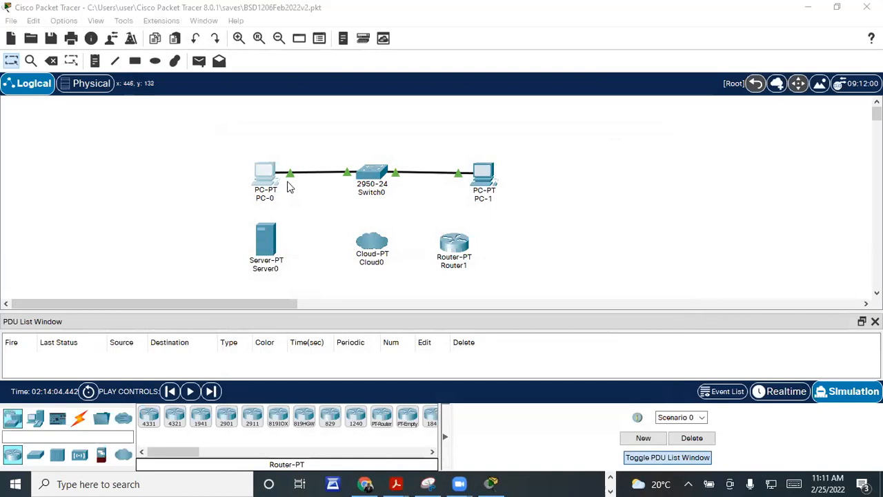
Step: Reopen PC-0 and show its Desktop applications
left_click(265, 179)
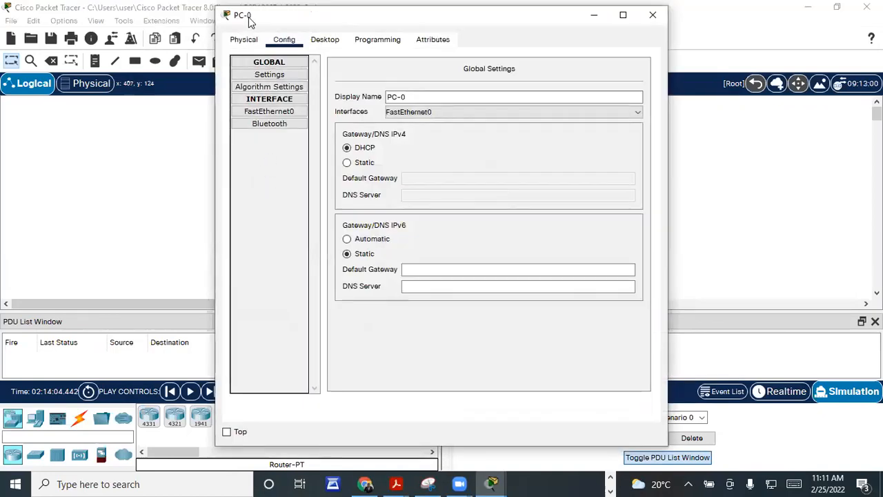
left_click_drag(249, 15, 171, 62)
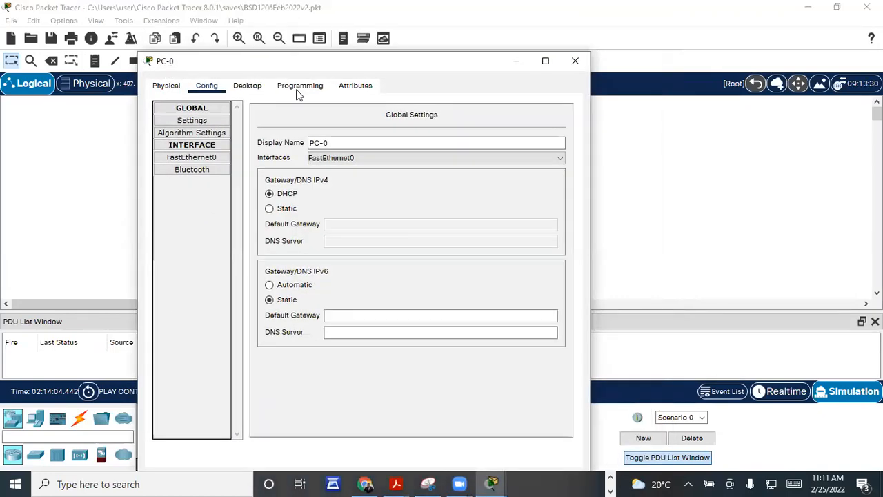
left_click(237, 87)
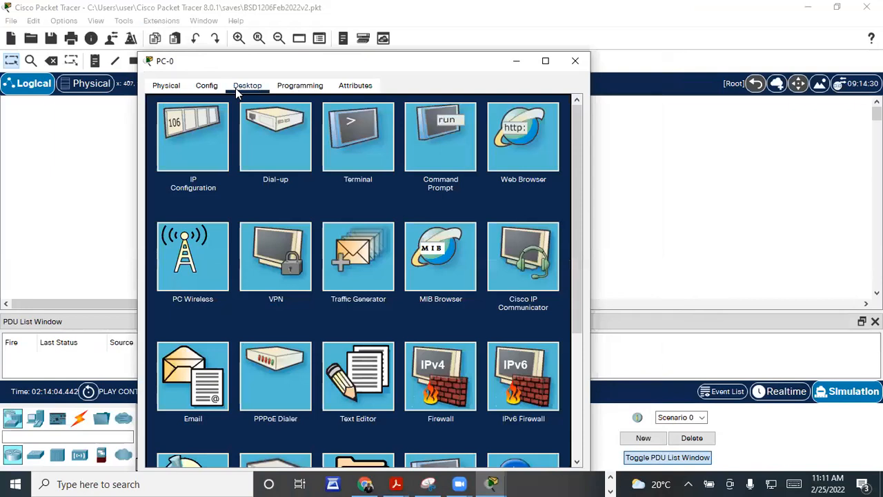
Step: Run ipconfig/all in PC-0's Command Prompt, which returns Invalid Command, then close PC-0
left_click(430, 142)
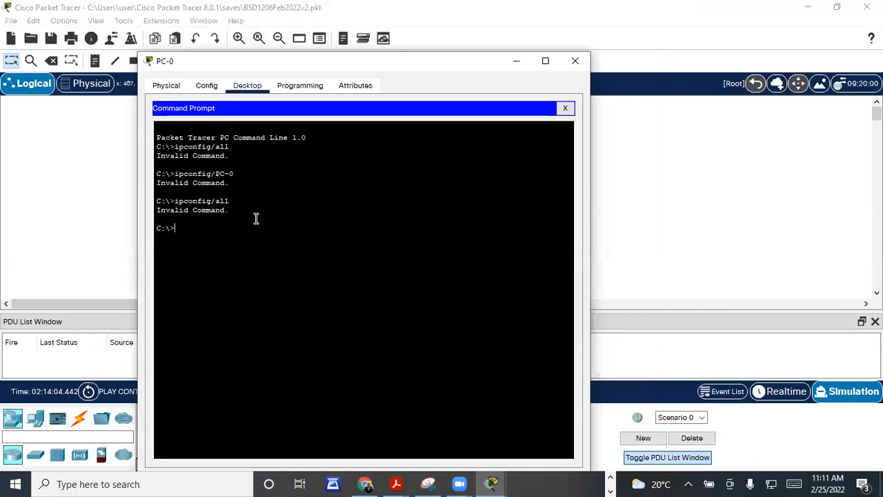
type("ipconfig/all")
key("Return")
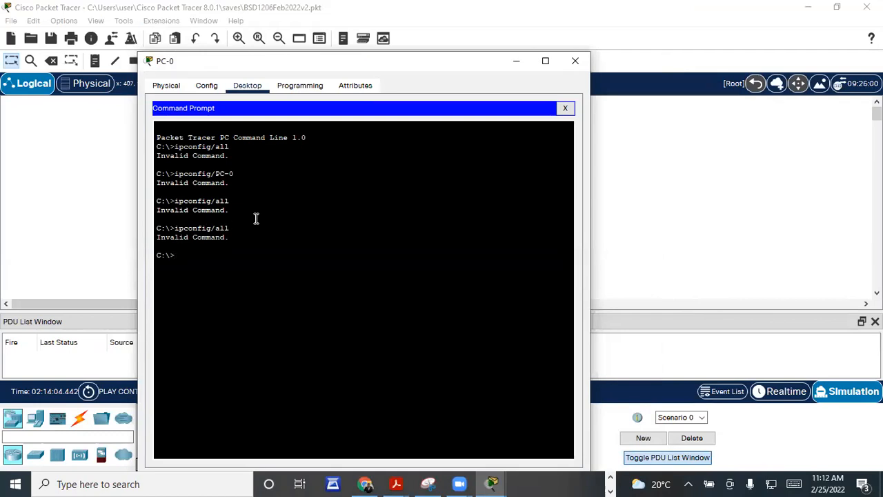
left_click_drag(321, 62, 317, 96)
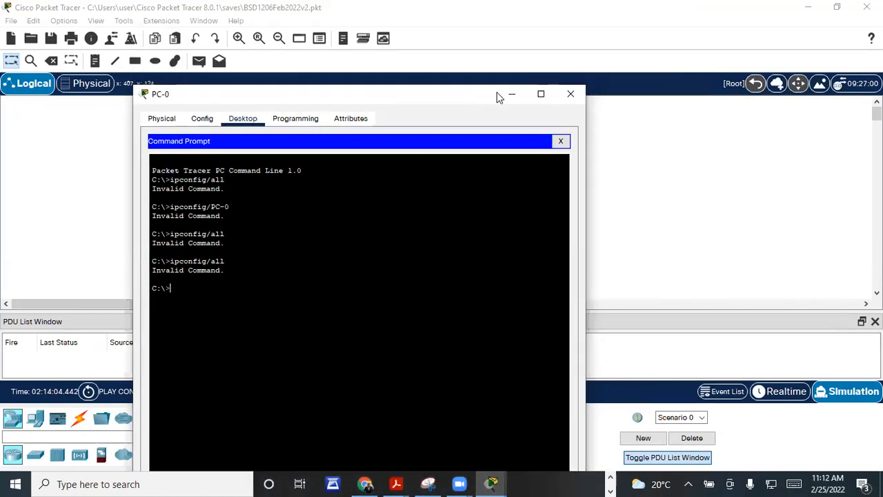
left_click(569, 94)
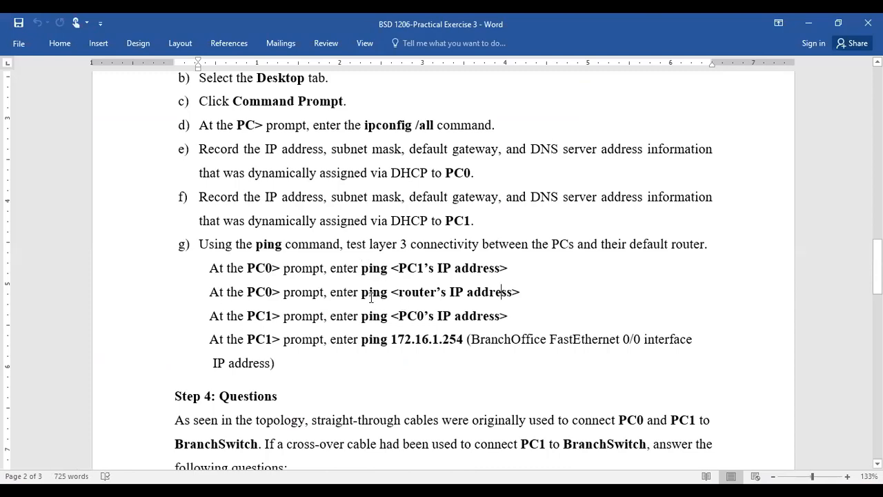
Step: Review the lab sheet's ping steps, including the ping 172.16.1.254 line
scroll(366, 297, "down", 1)
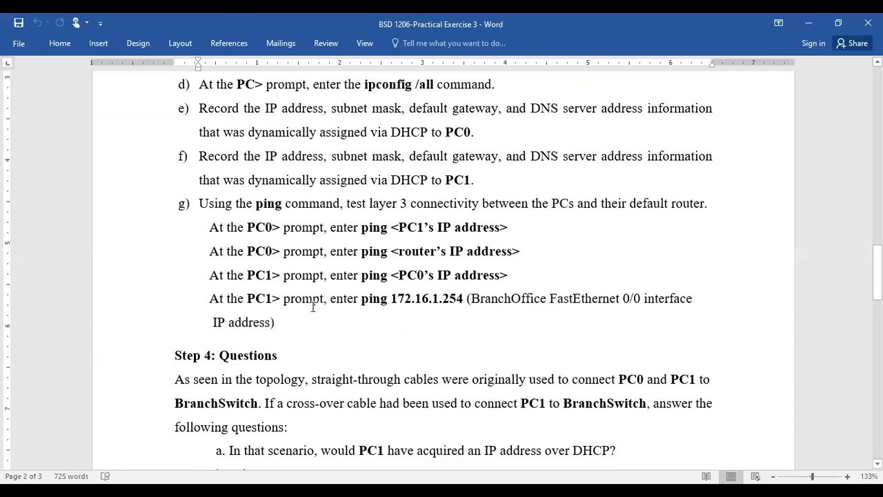
double_click(452, 301)
left_click(454, 307)
scroll(458, 326, "up", 3)
scroll(458, 327, "up", 15)
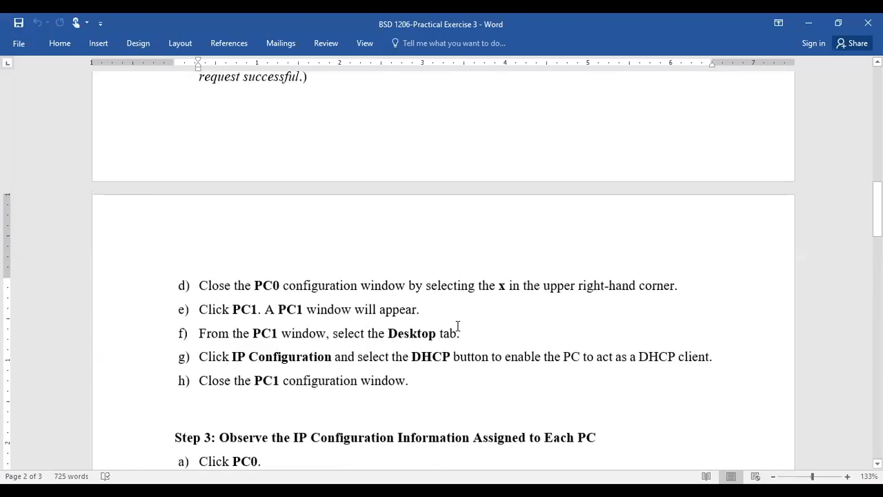
scroll(449, 319, "down", 15)
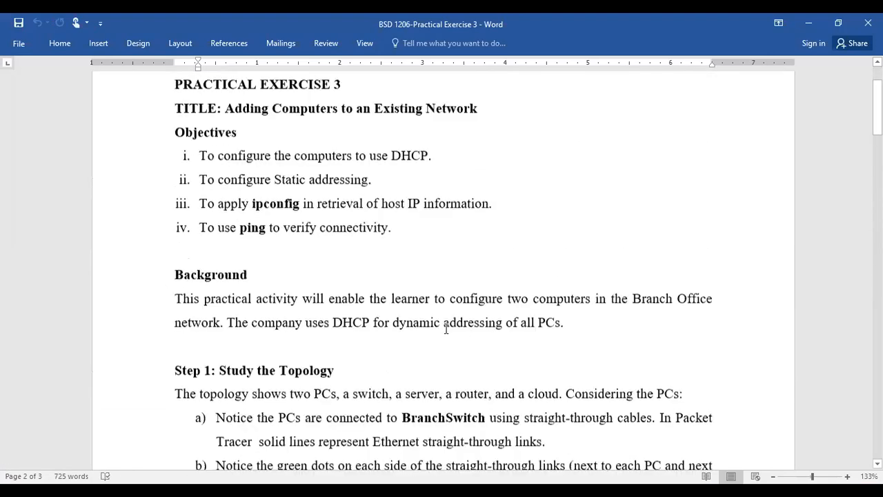
scroll(449, 332, "down", 8)
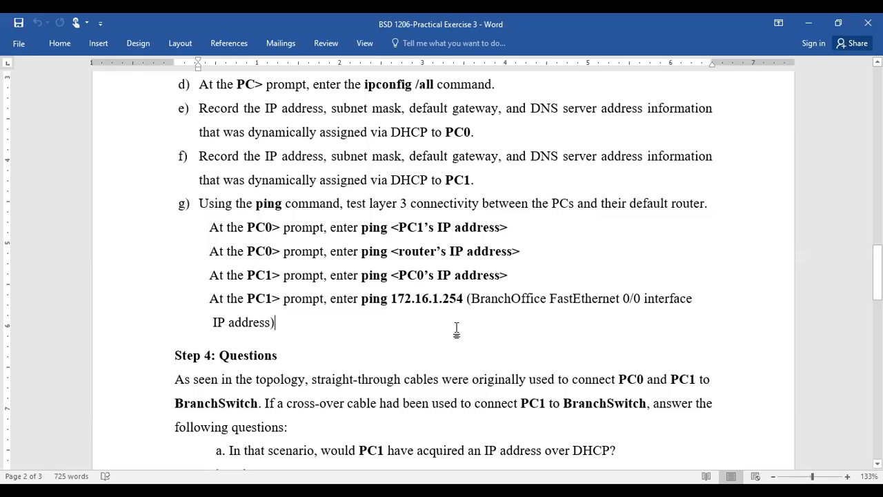
scroll(456, 341, "up", 3)
scroll(458, 337, "up", 8)
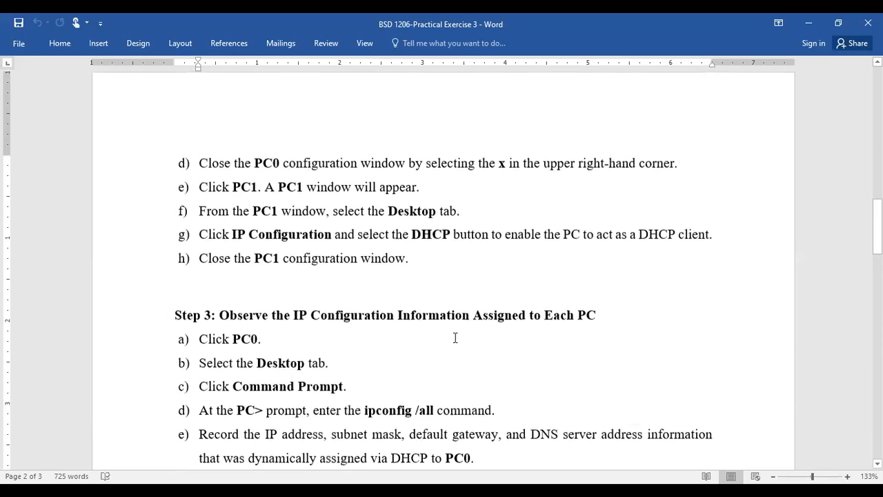
scroll(458, 340, "up", 5)
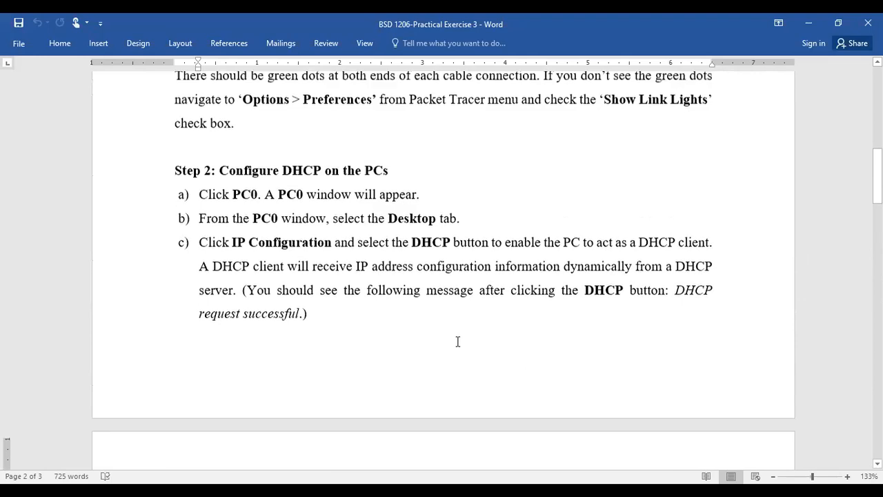
scroll(326, 290, "up", 6)
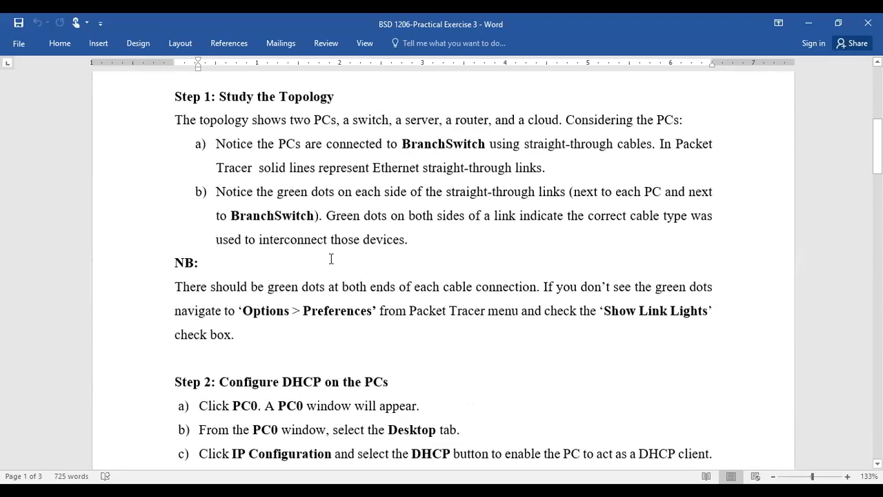
scroll(335, 250, "up", 5)
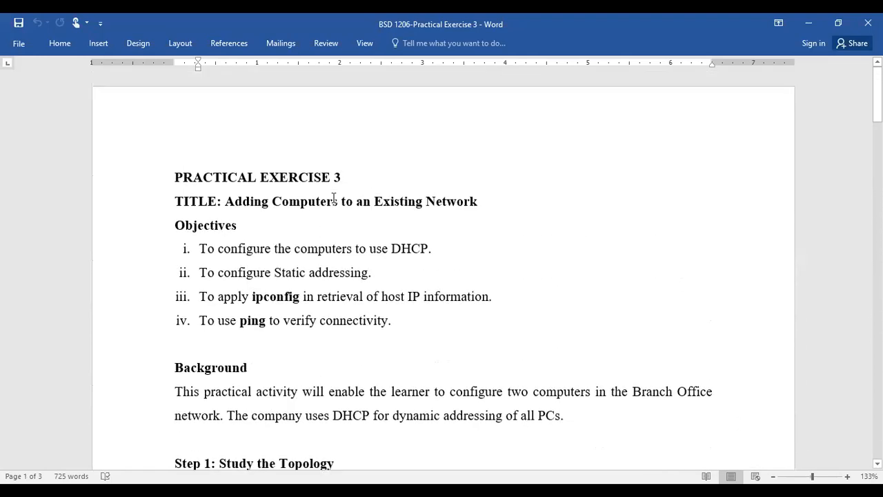
Step: Reread the lab sheet from the exercise title to step h, then return to Packet Tracer
left_click(338, 178)
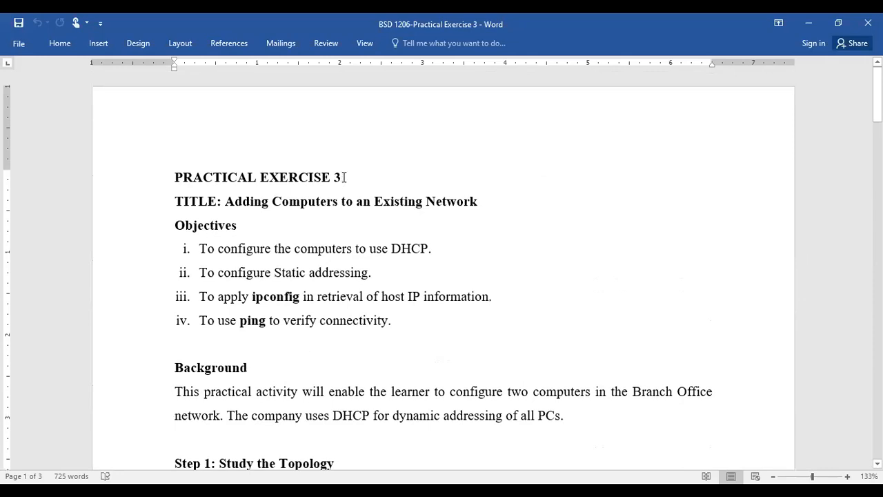
scroll(345, 179, "down", 1)
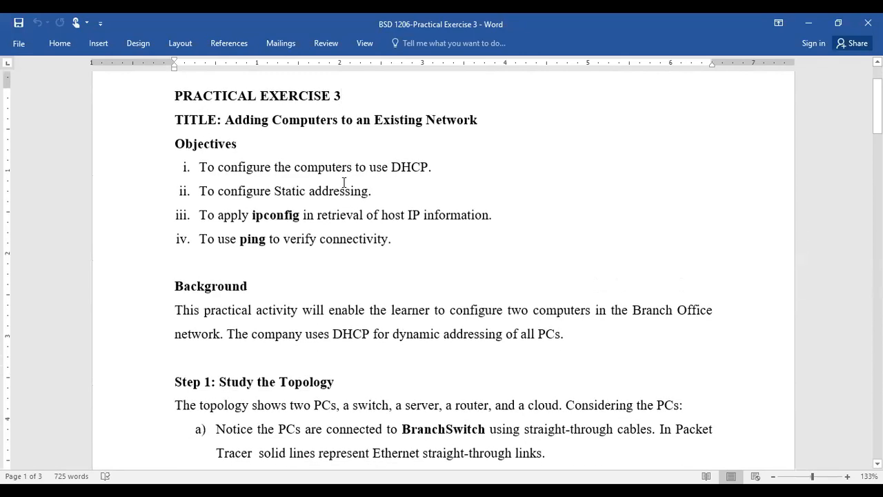
scroll(343, 276, "down", 1)
scroll(343, 314, "down", 10)
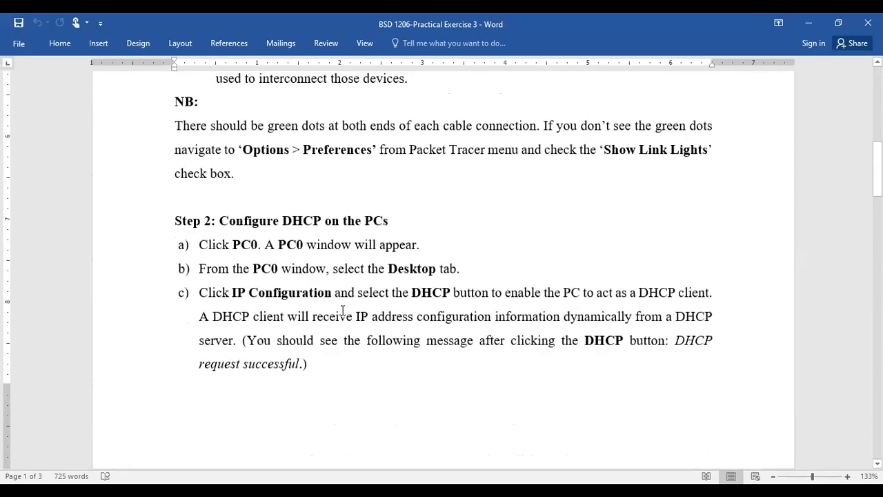
scroll(344, 309, "down", 4)
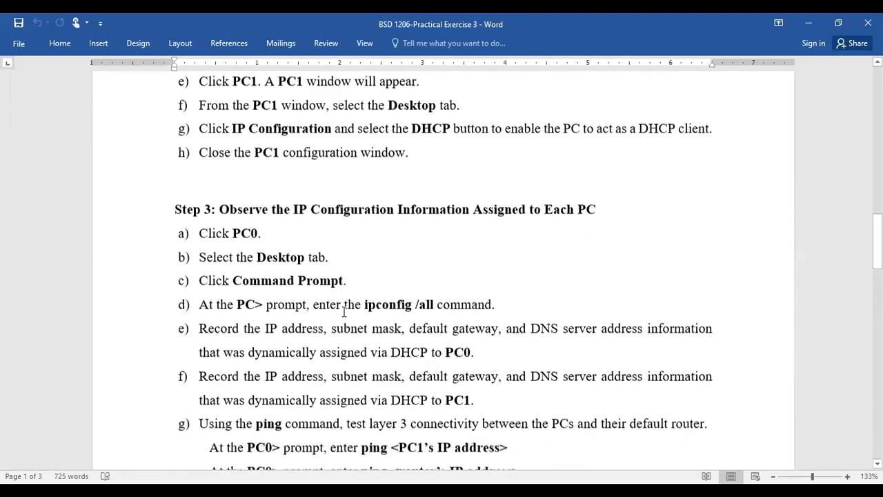
scroll(347, 313, "up", 3)
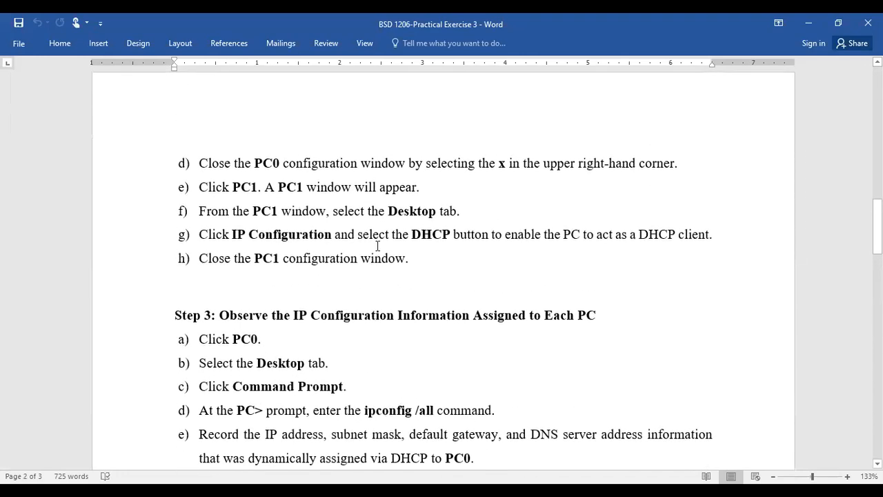
left_click(407, 258)
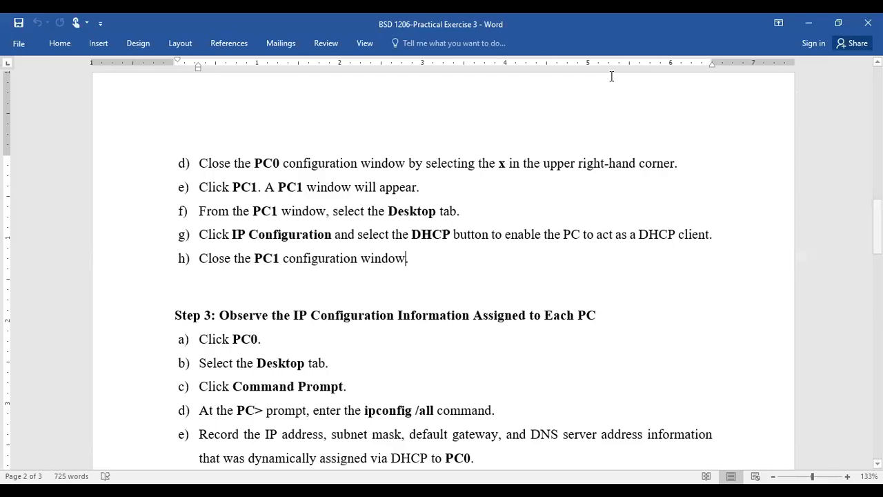
key("alt+Tab")
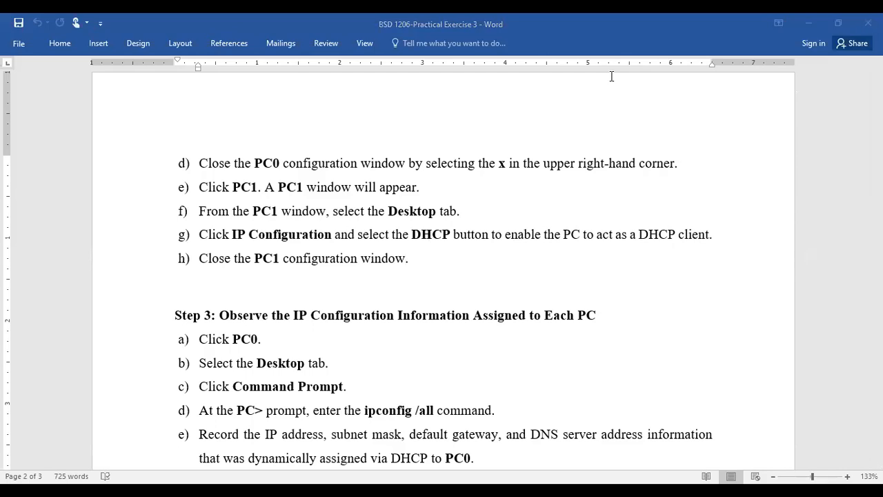
key("alt+Tab")
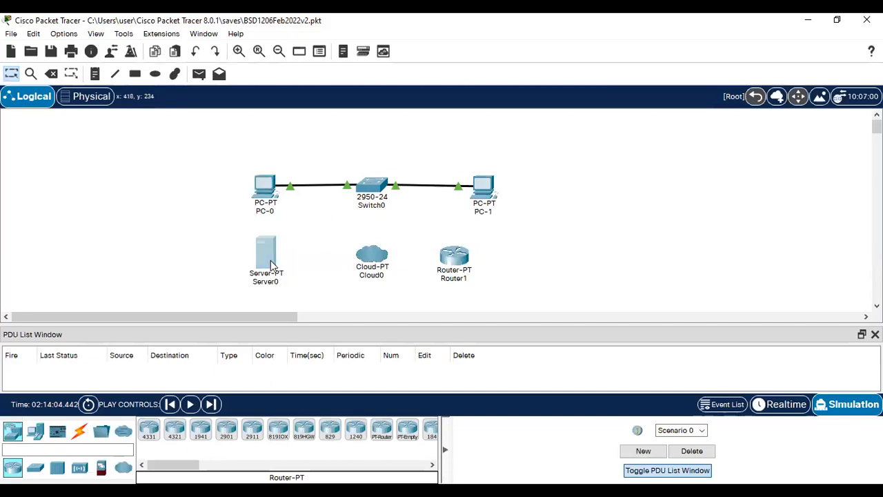
key("alt+Tab")
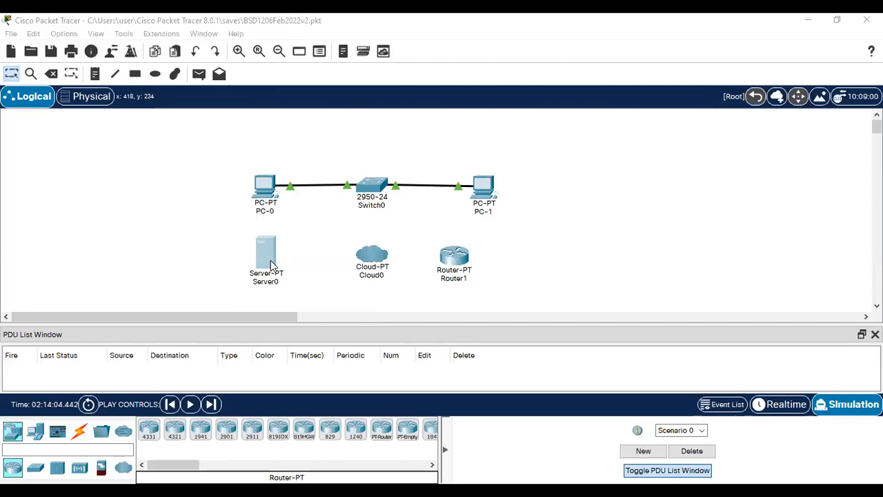
left_click(405, 271)
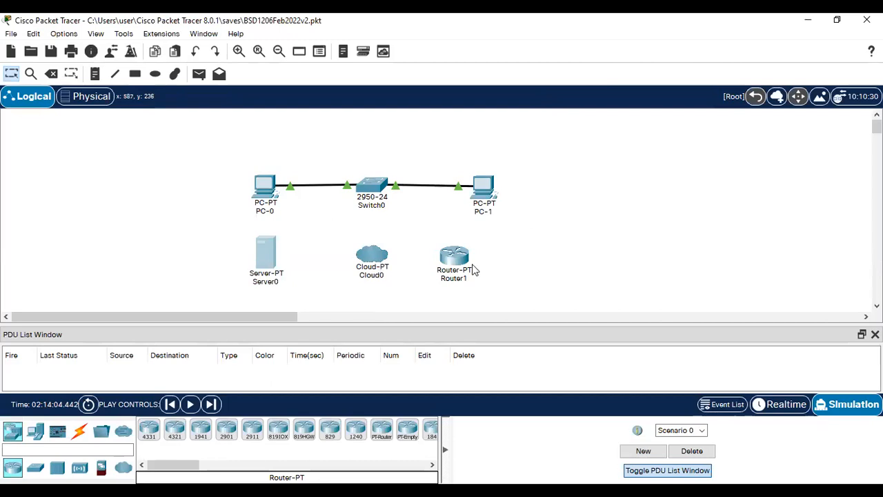
mouse_move(465, 264)
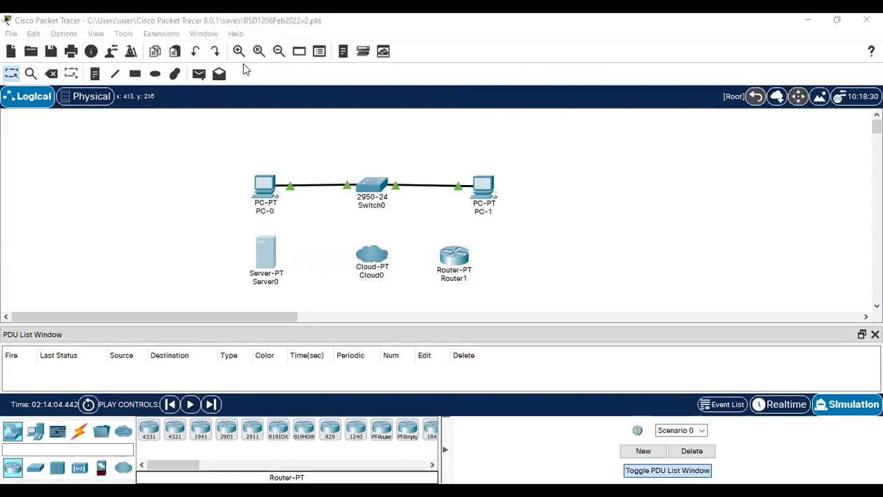
left_click(837, 20)
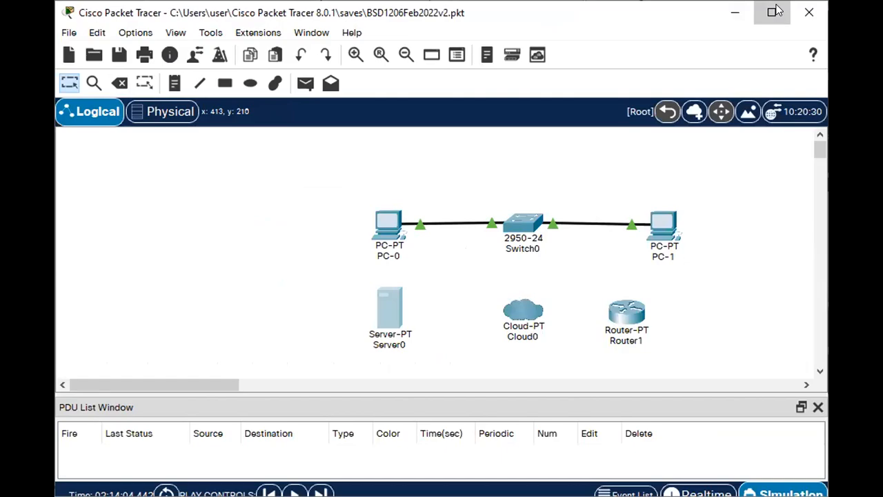
left_click(775, 9)
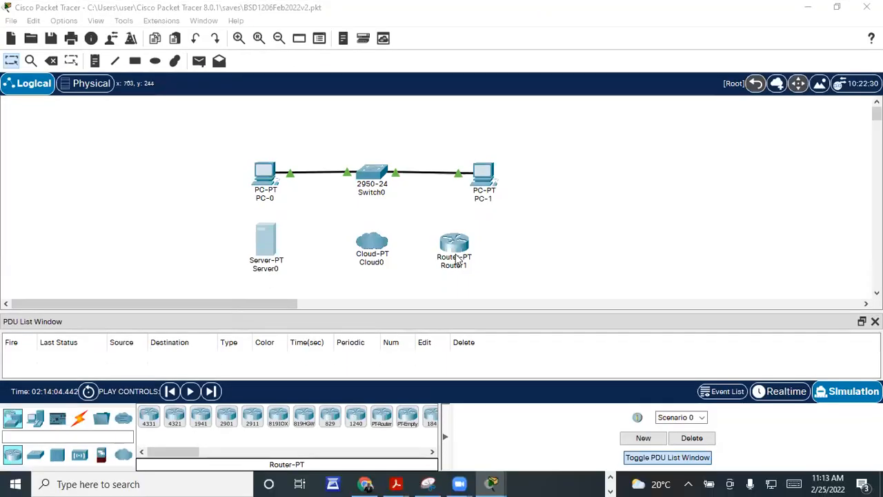
double_click(458, 257)
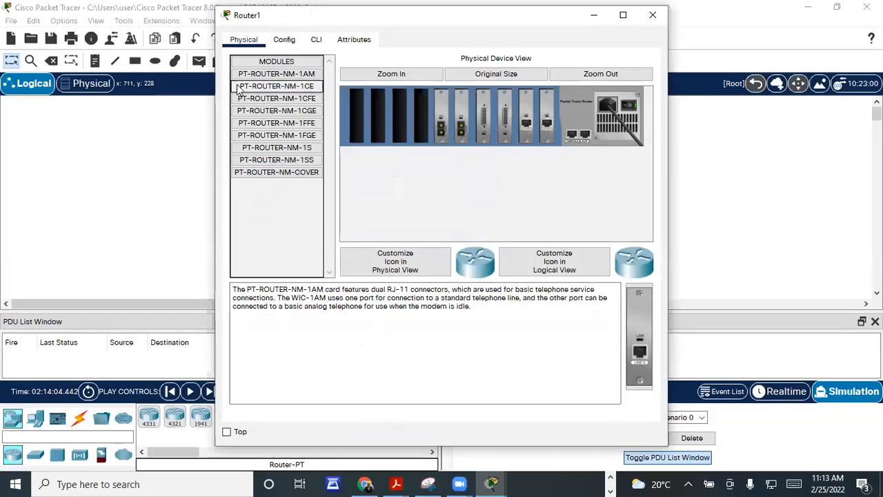
left_click_drag(241, 15, 212, 88)
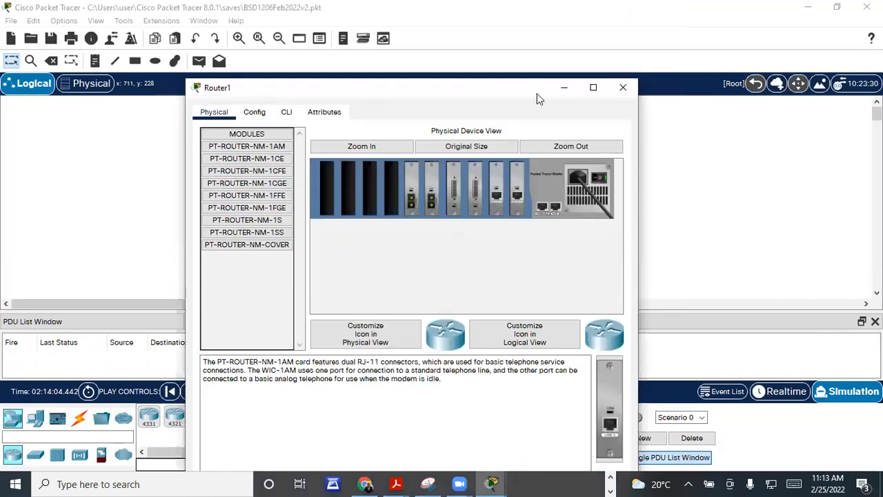
left_click(624, 88)
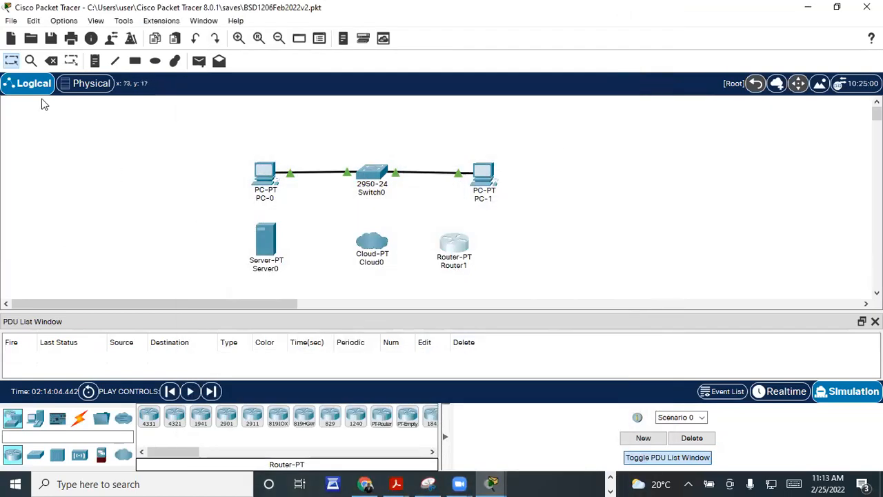
Step: Save the topology as BSD1206Feb2022v3.pkt with Save As
left_click(11, 21)
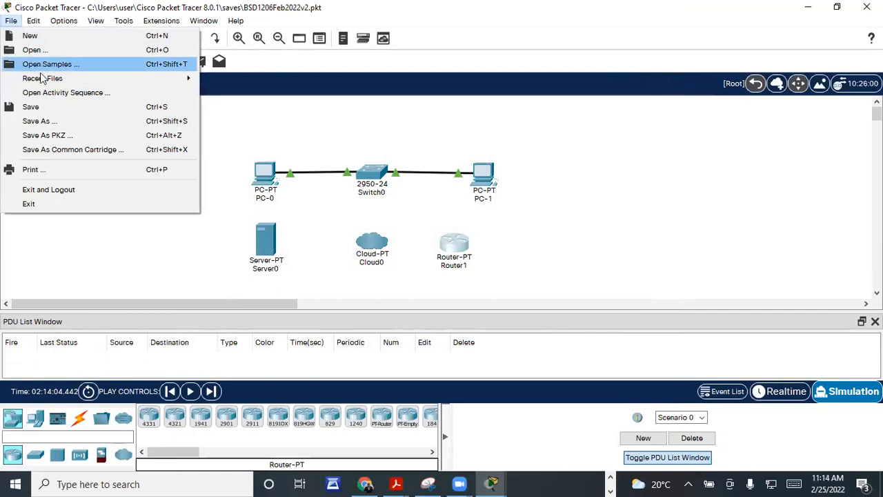
left_click(47, 121)
left_click(188, 236)
key("BackSpace")
type("3")
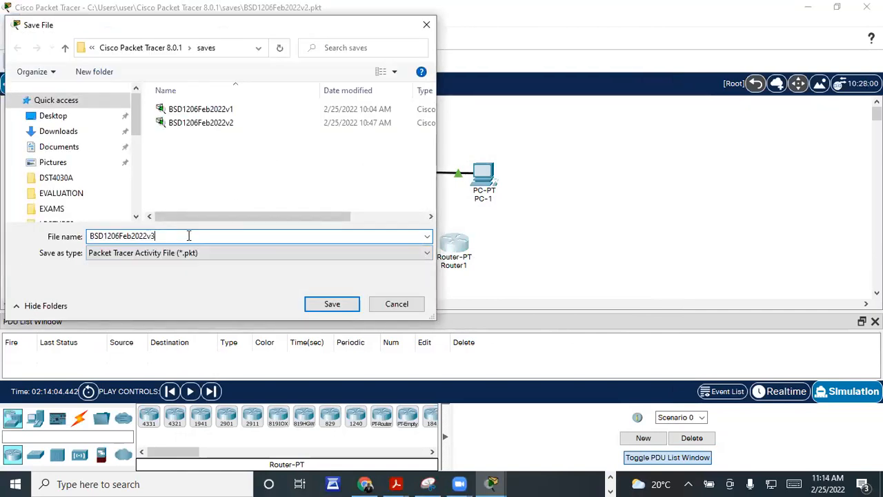
left_click(330, 303)
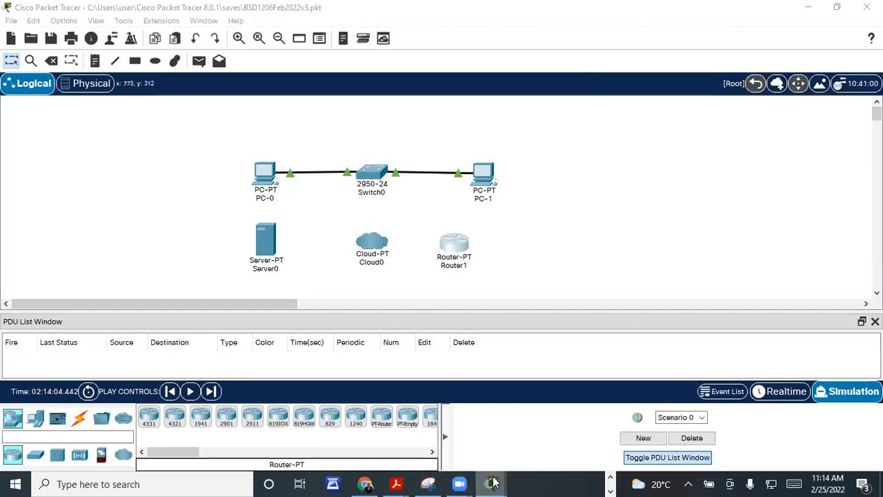
mouse_move(493, 483)
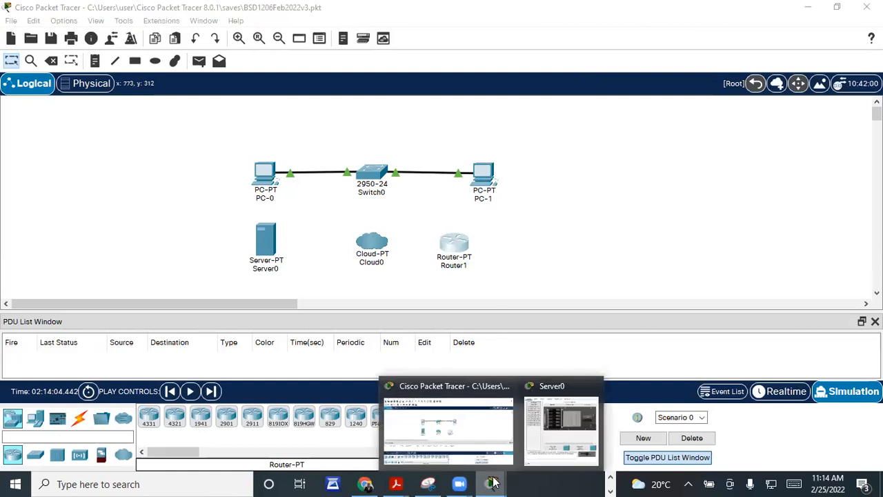